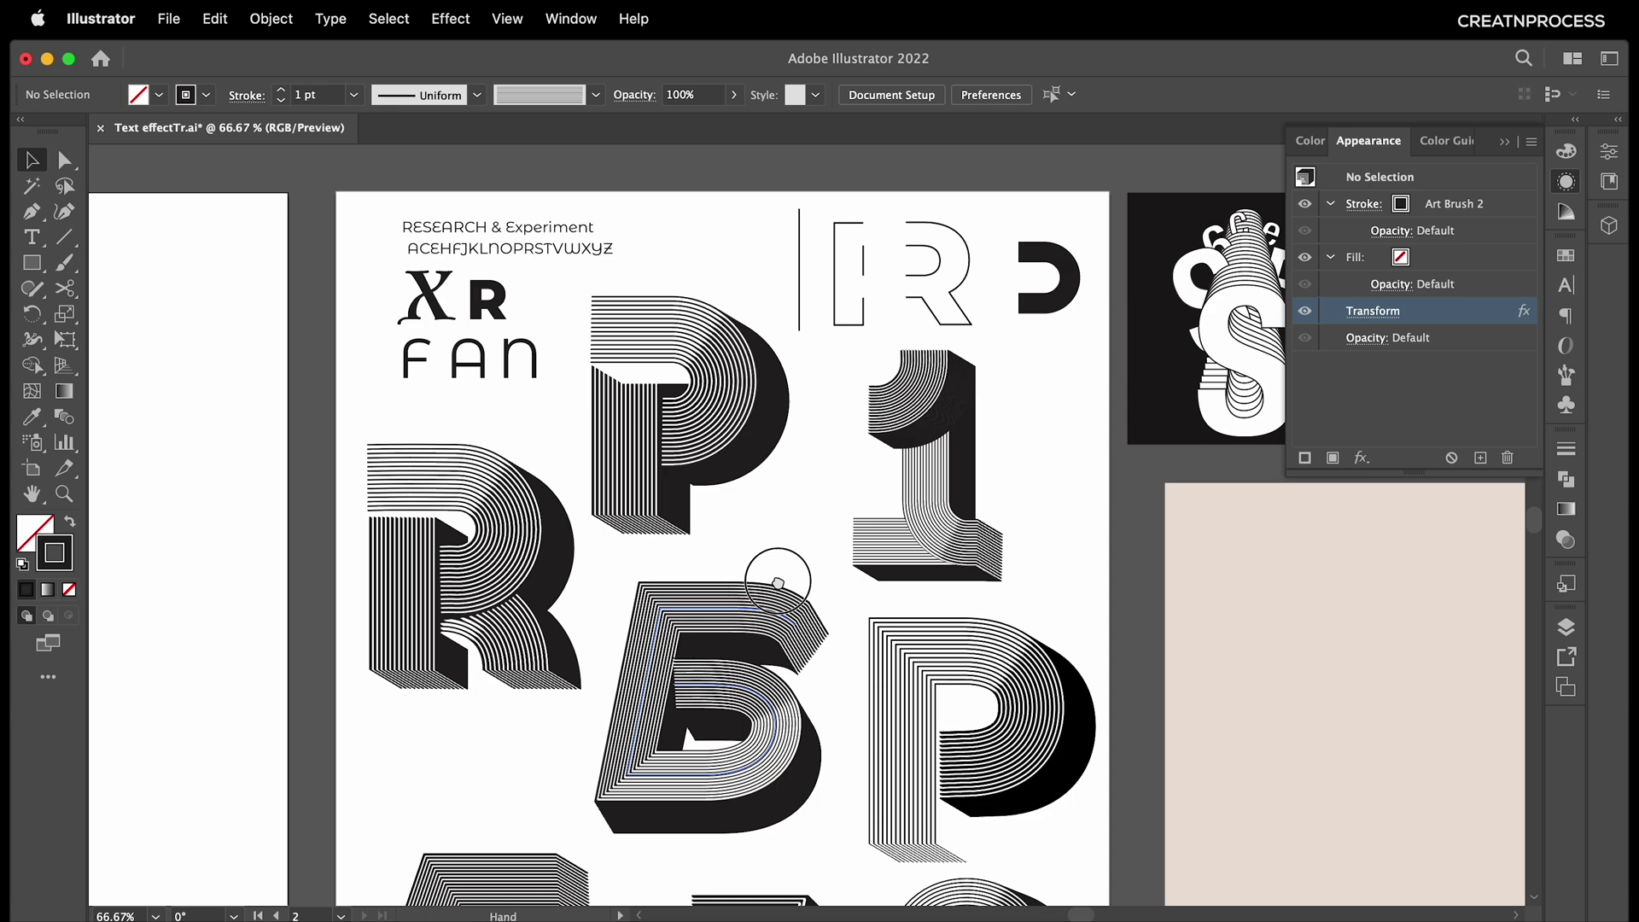
Examine the sample striped letters and the typeface examples on the reference artboard.
mouse_move(778, 582)
left_mouse_down()
mouse_move(644, 597)
mouse_move(717, 530)
mouse_move(771, 578)
left_mouse_up()
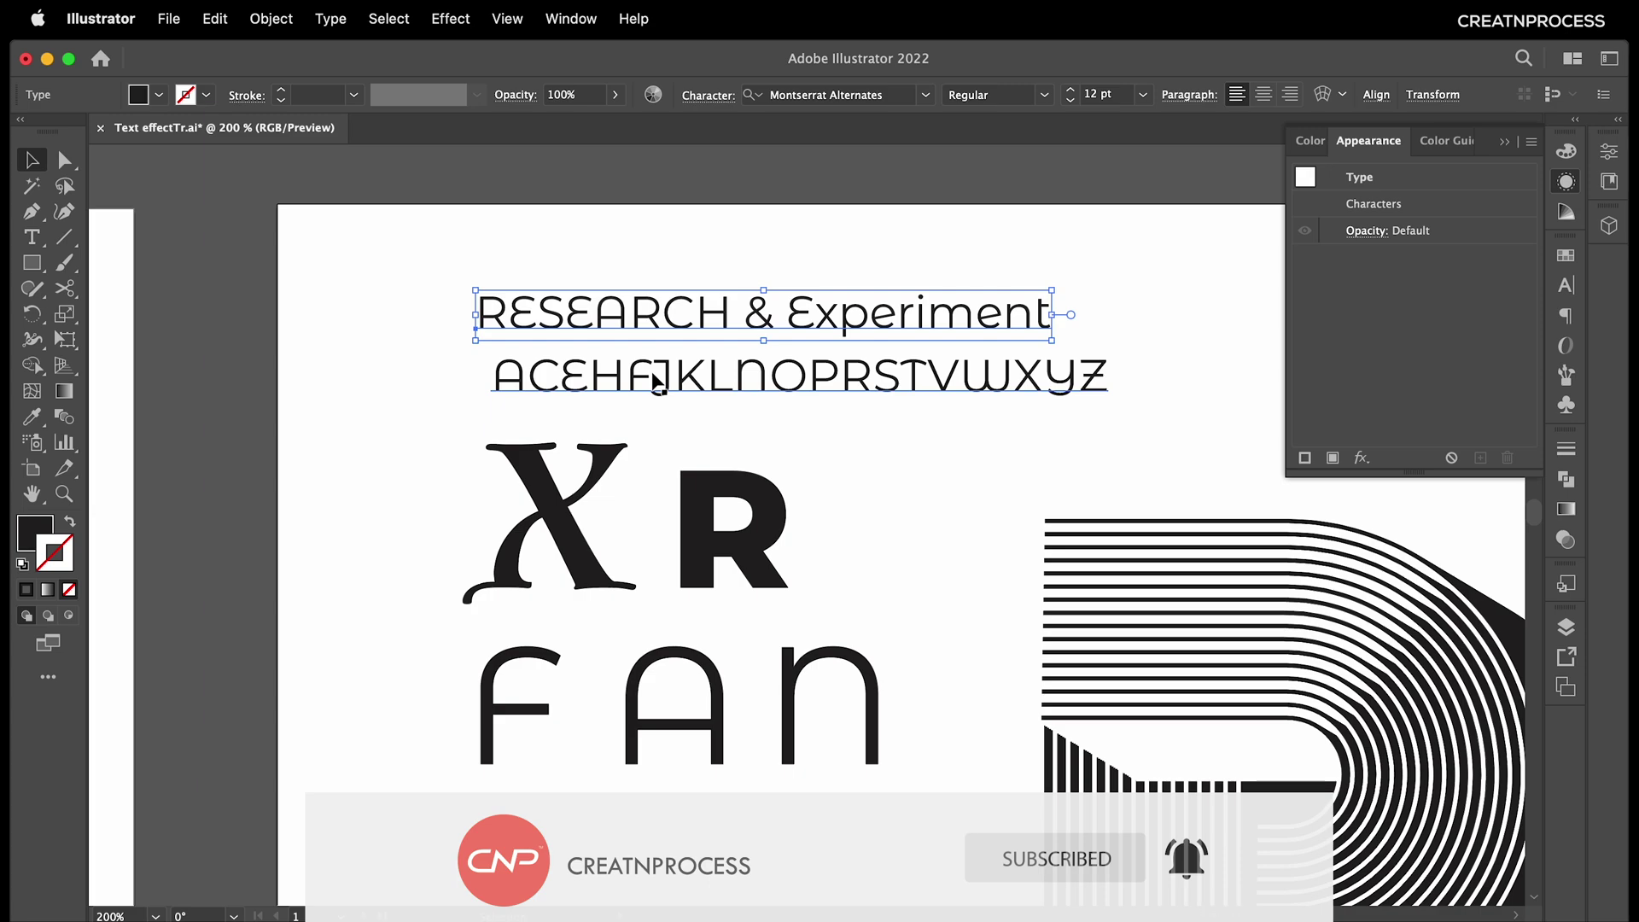
left_click(725, 542)
left_click_drag(683, 607, 752, 422)
left_click(748, 533)
left_click(600, 529)
left_click(864, 538)
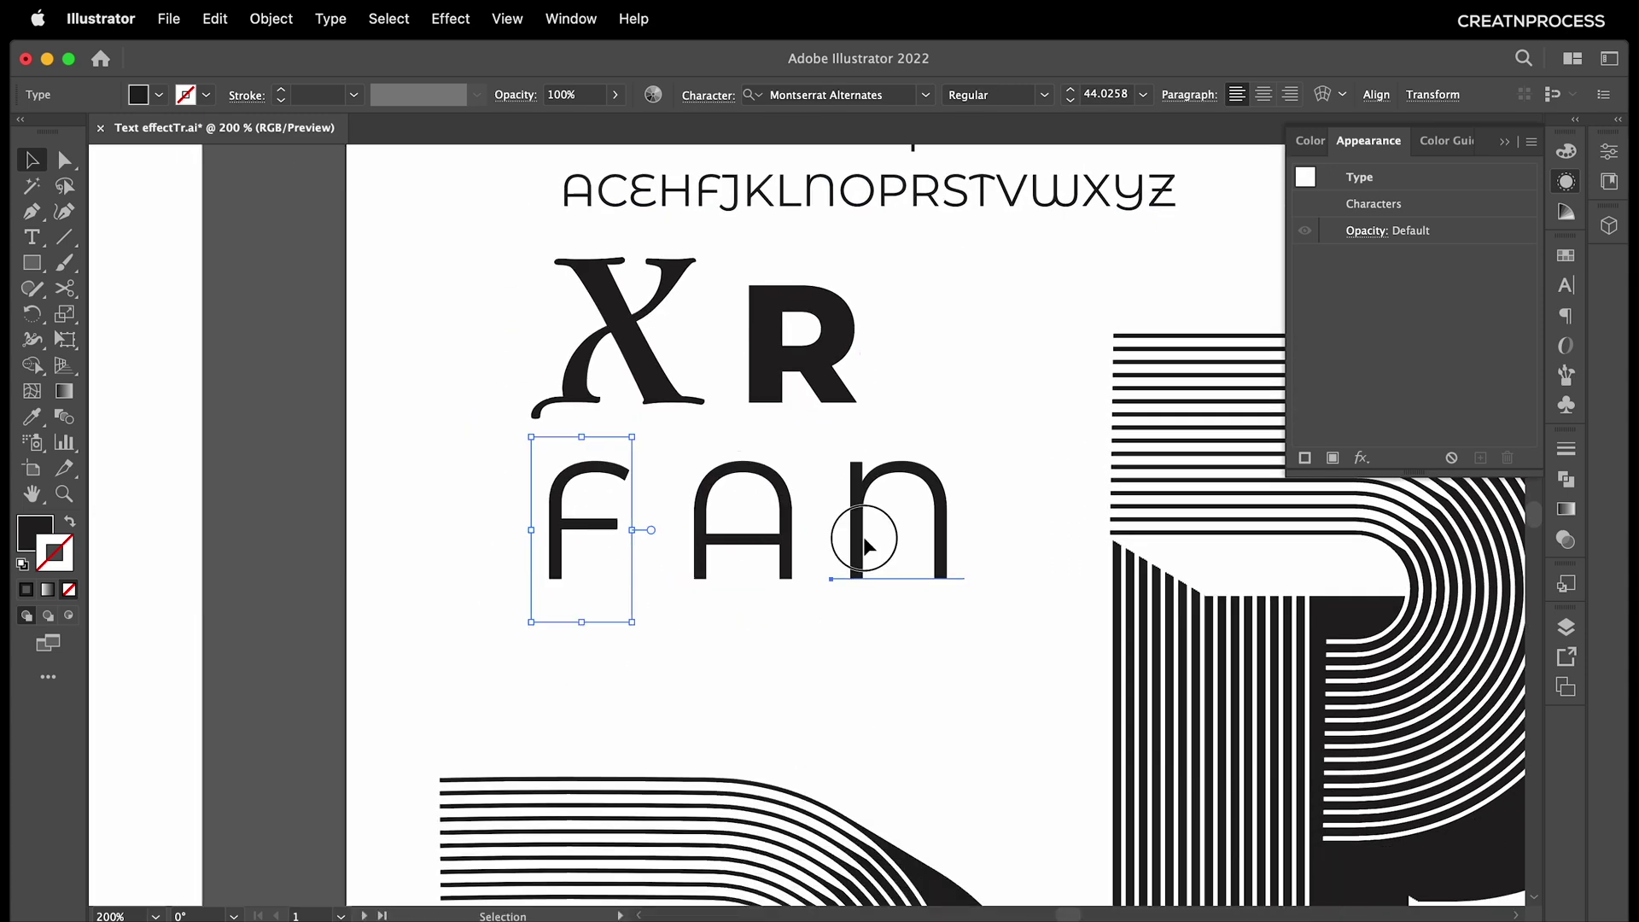
scroll(864, 538, "down", 2)
scroll(1061, 586, "down", 2)
Try an enlarged copy of the ExtraBold sample letter R on the blank artboard.
left_click_drag(730, 586, 723, 508)
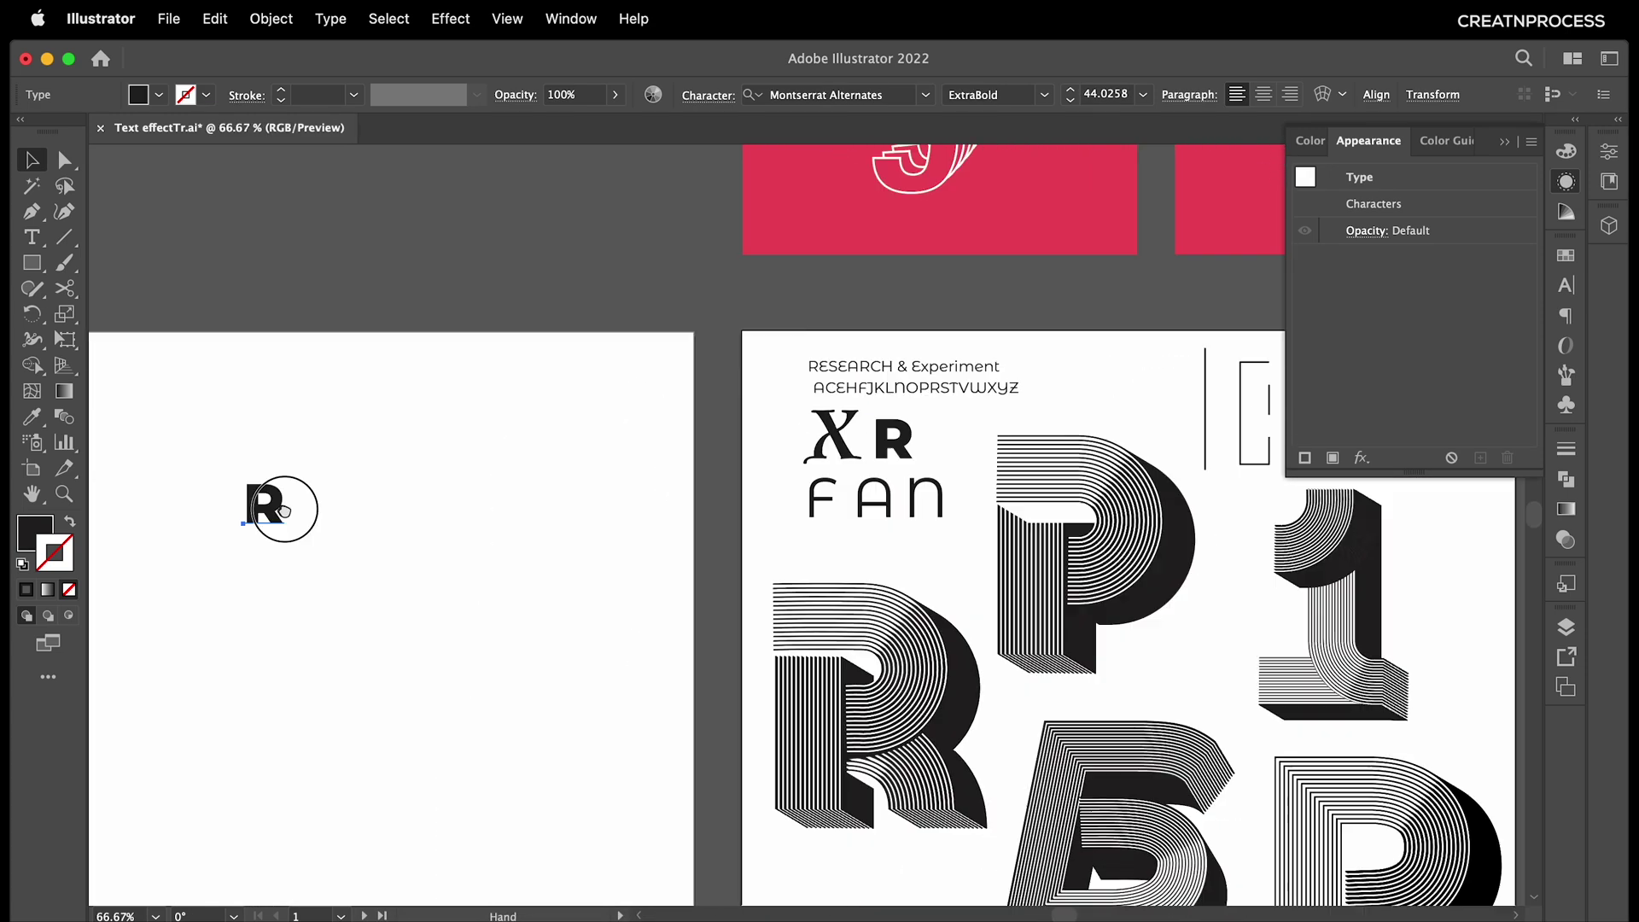
left_click_drag(285, 510, 581, 540)
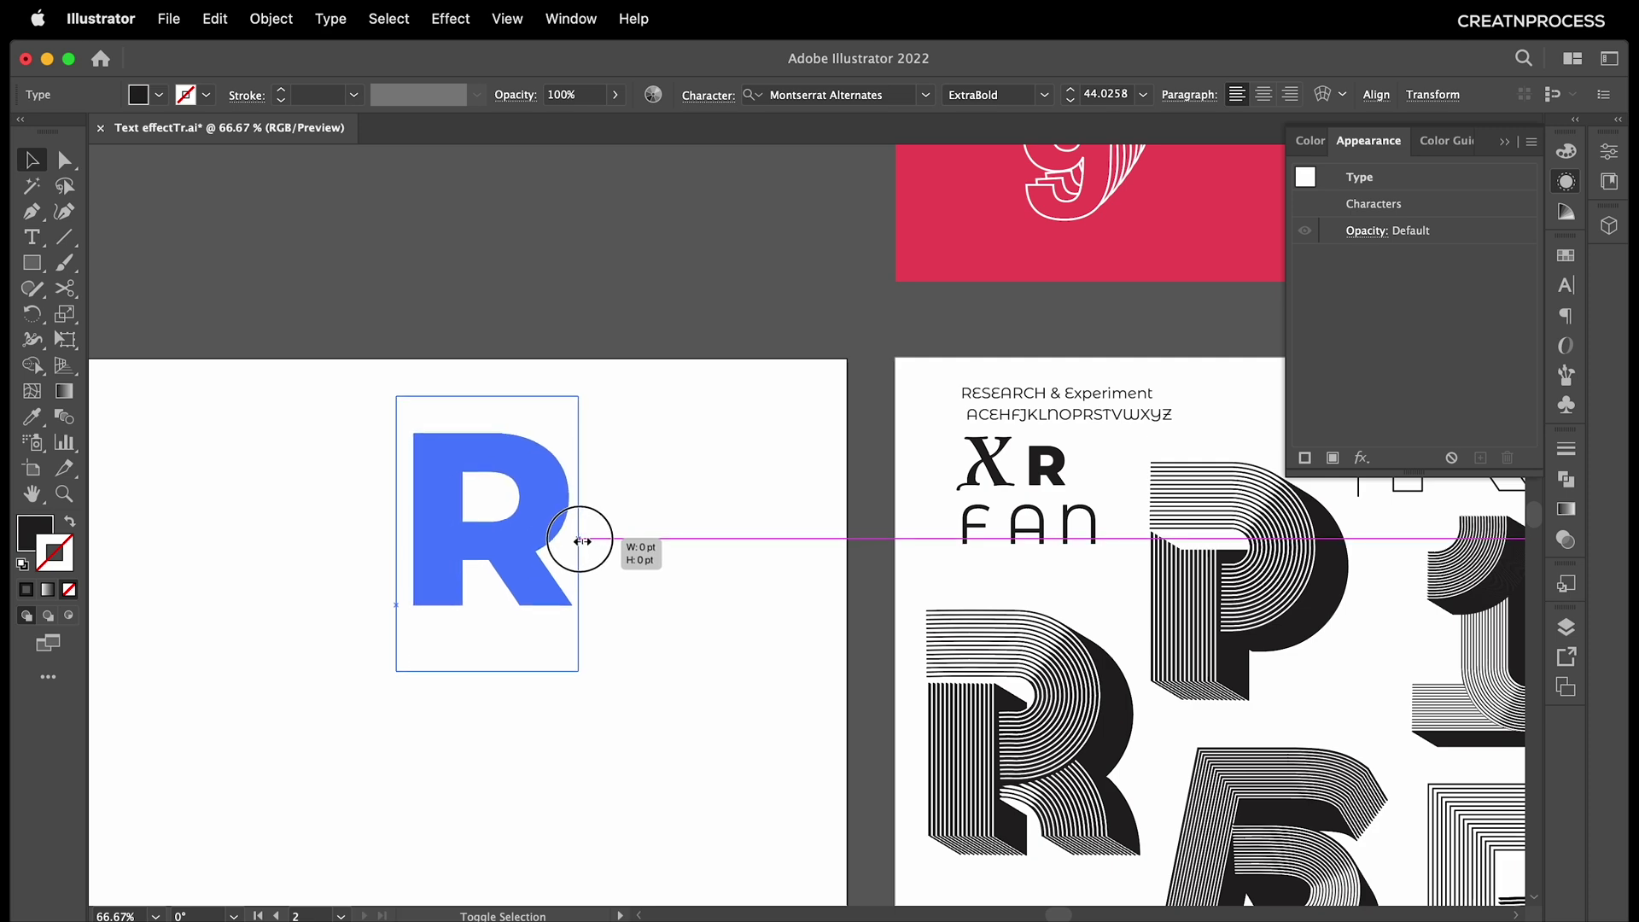
left_click_drag(464, 572, 279, 647)
left_click_drag(526, 622, 625, 559)
left_click_drag(421, 567, 523, 567)
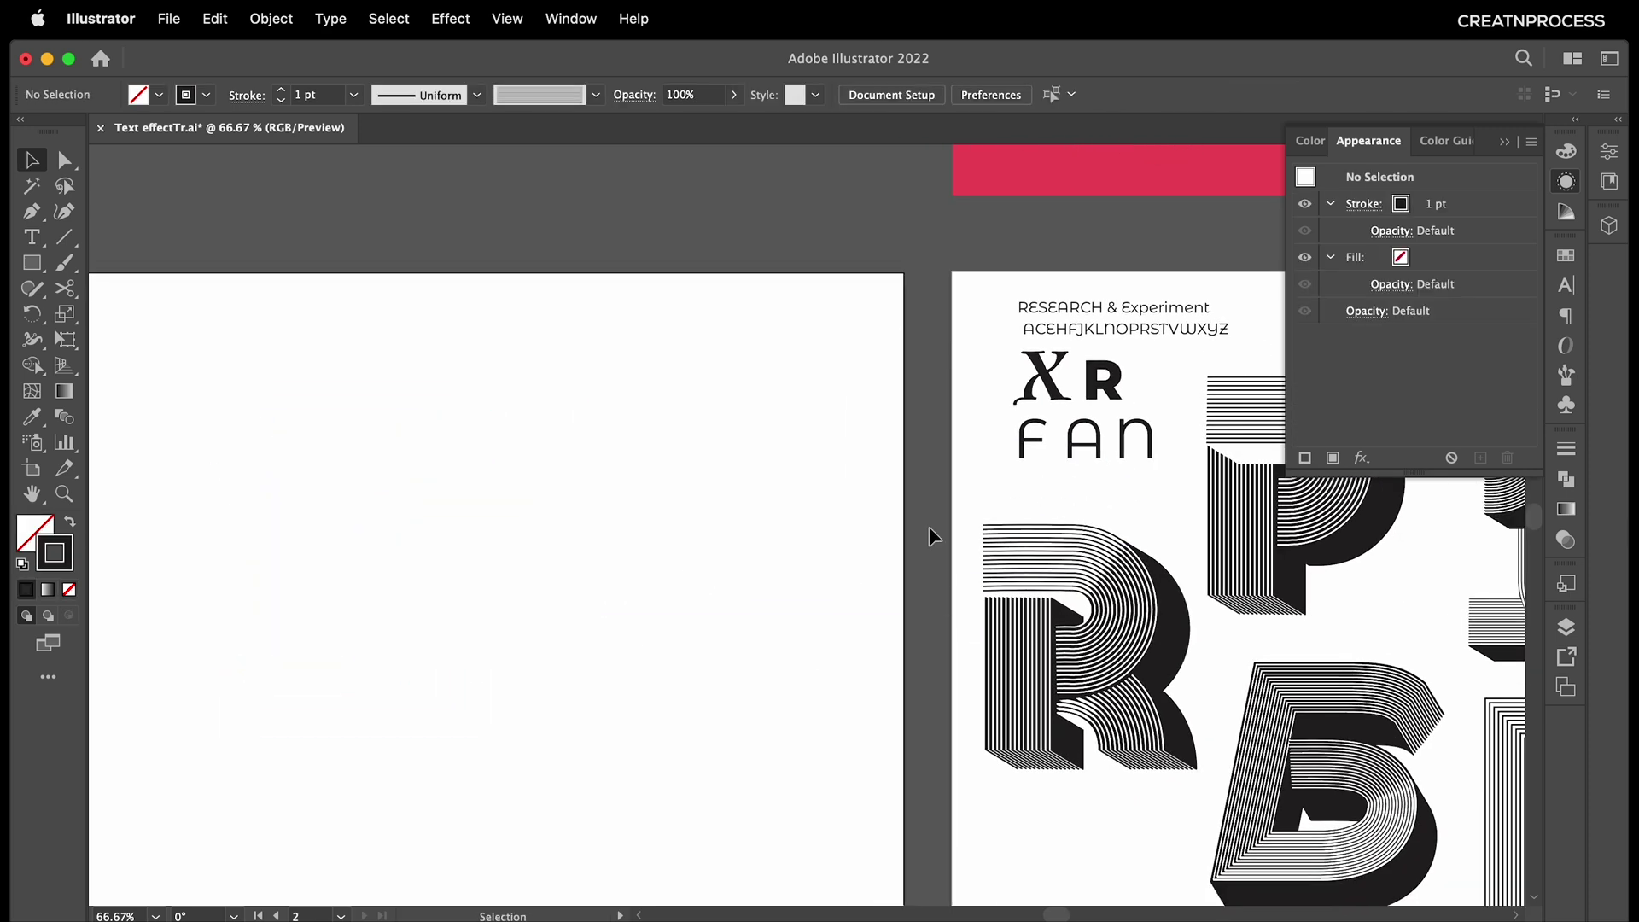
Draw an unfilled rectangle about 173 by 117 pt on the blank artboard.
scroll(686, 570, "left", 2)
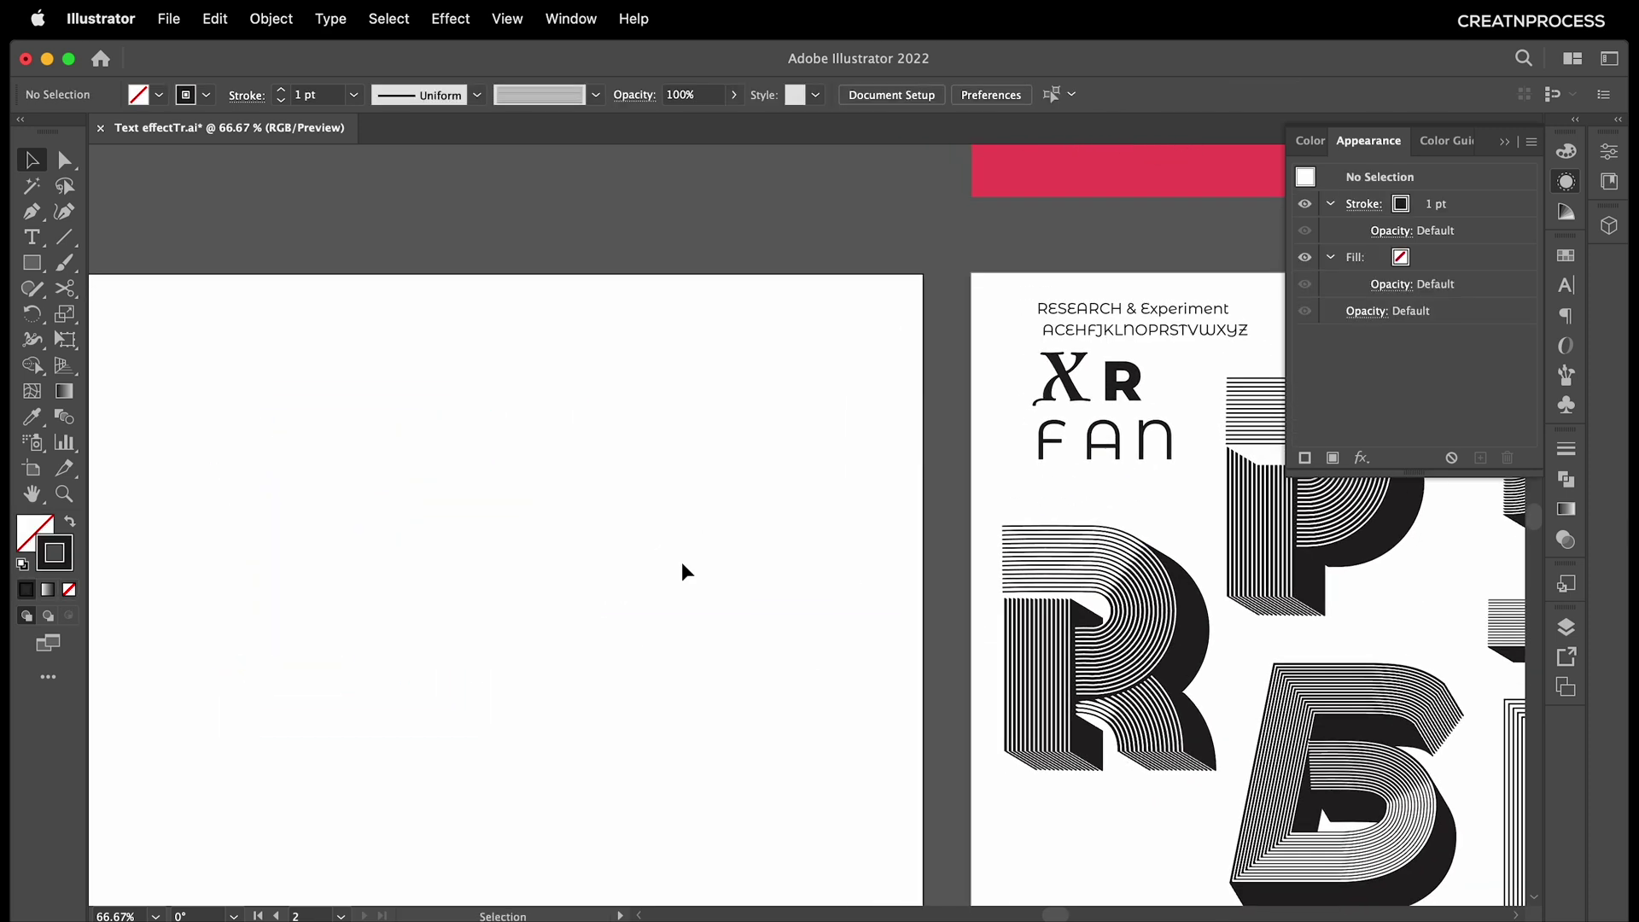
left_click(33, 264)
left_click_drag(444, 422, 664, 570)
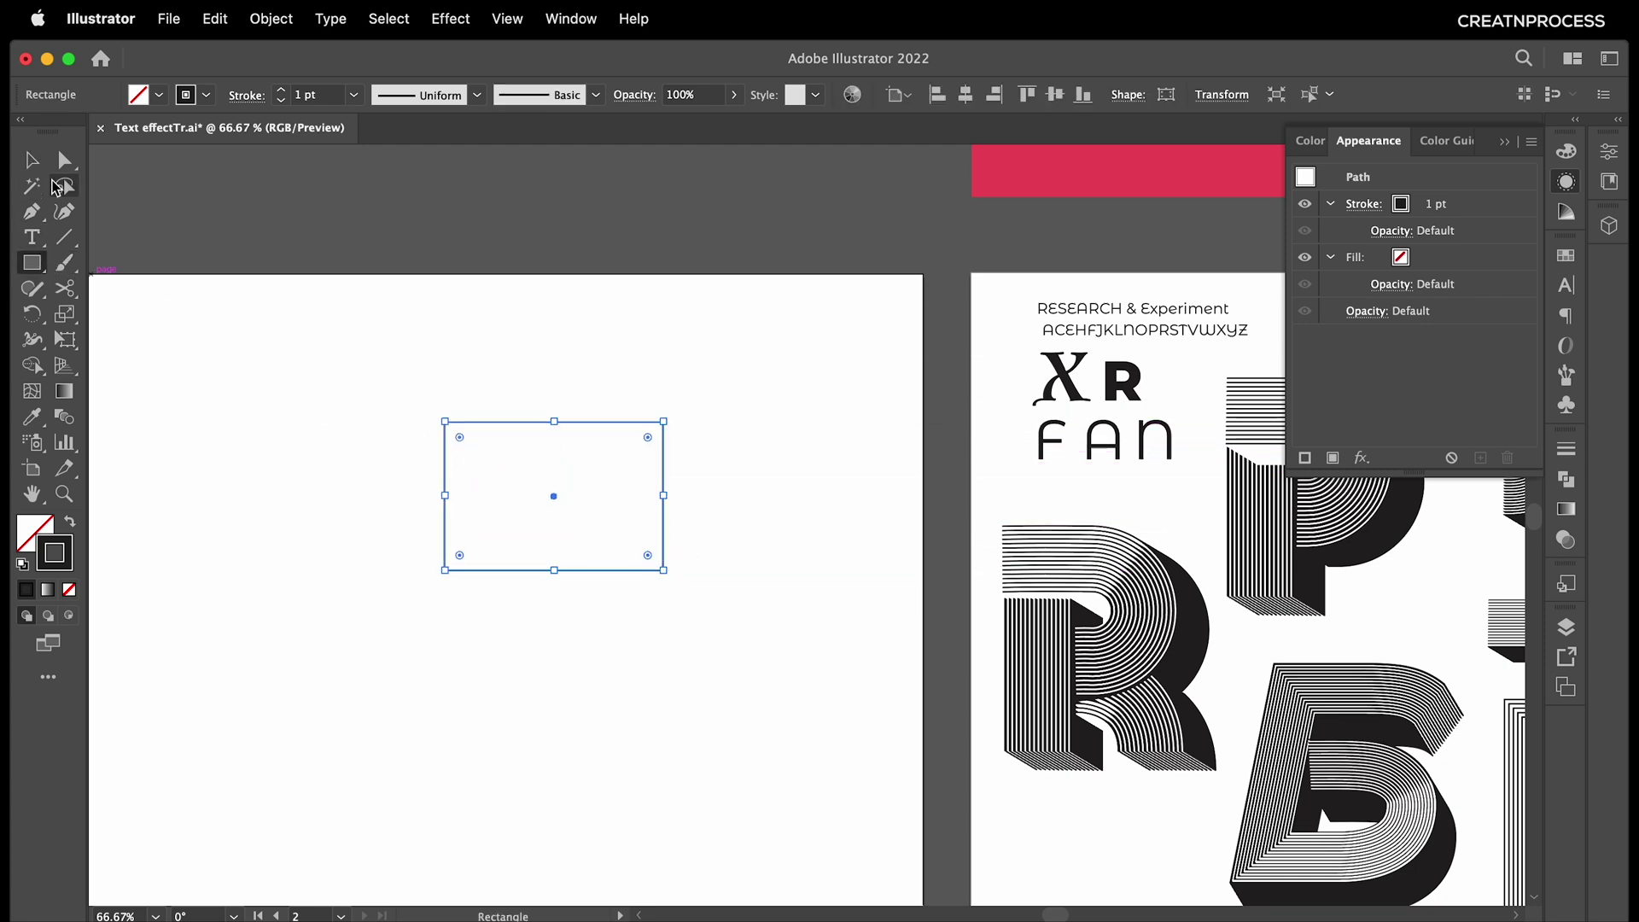
Round the rectangle's two right corners to the maximum radius so that side forms a semicircle.
key("a")
left_click(663, 422)
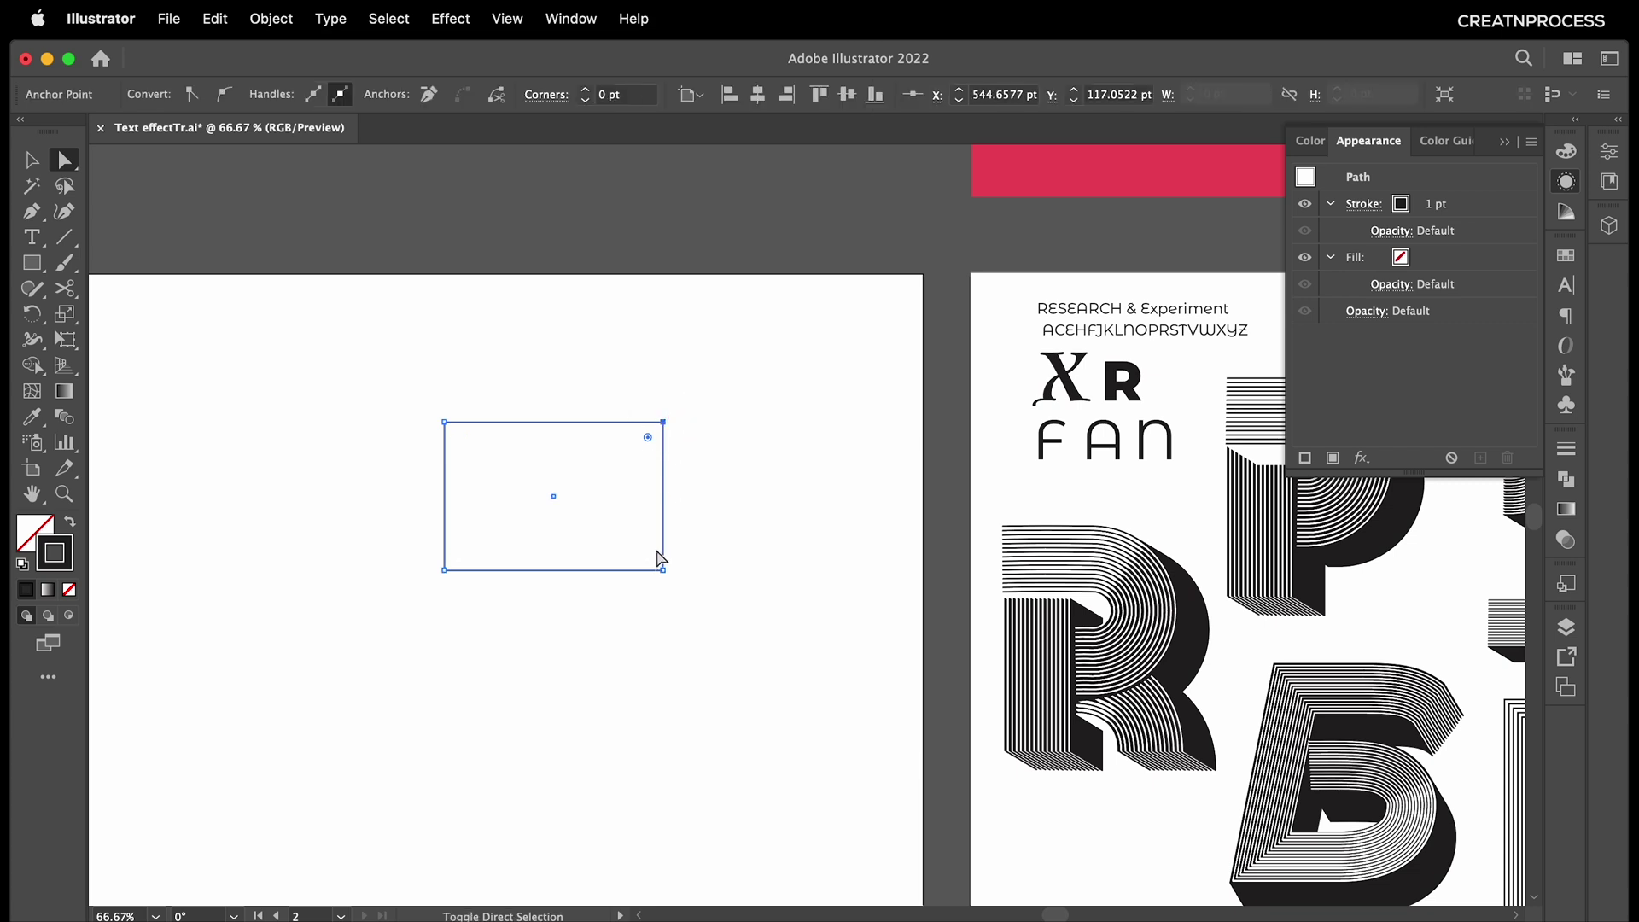
left_click(662, 569, "shift")
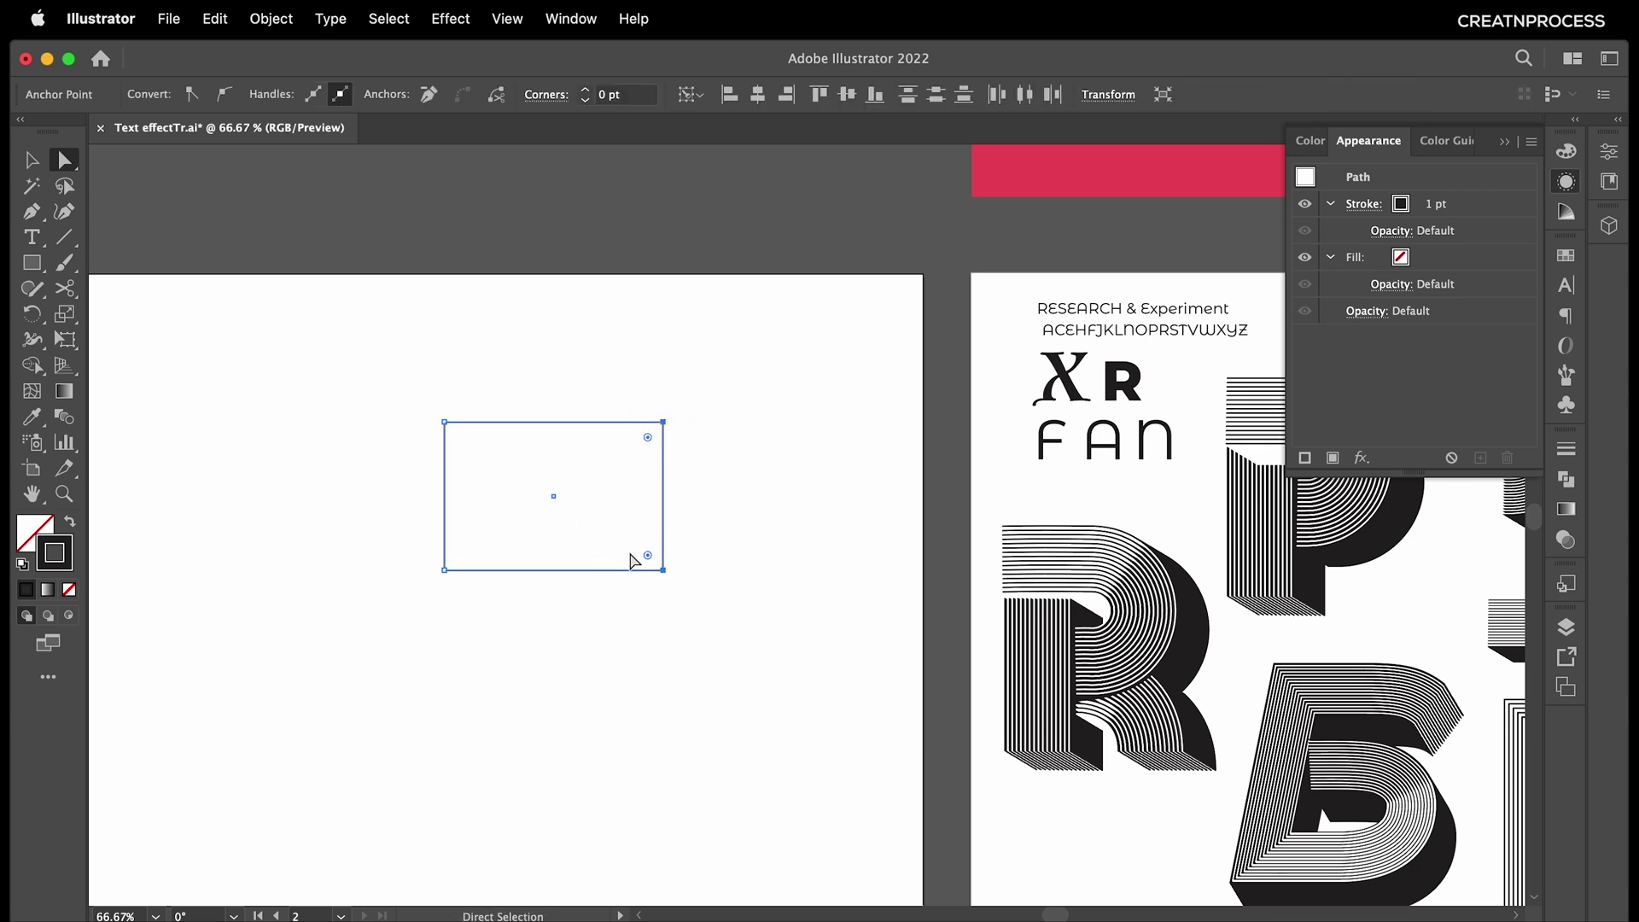
left_click_drag(648, 557, 427, 517)
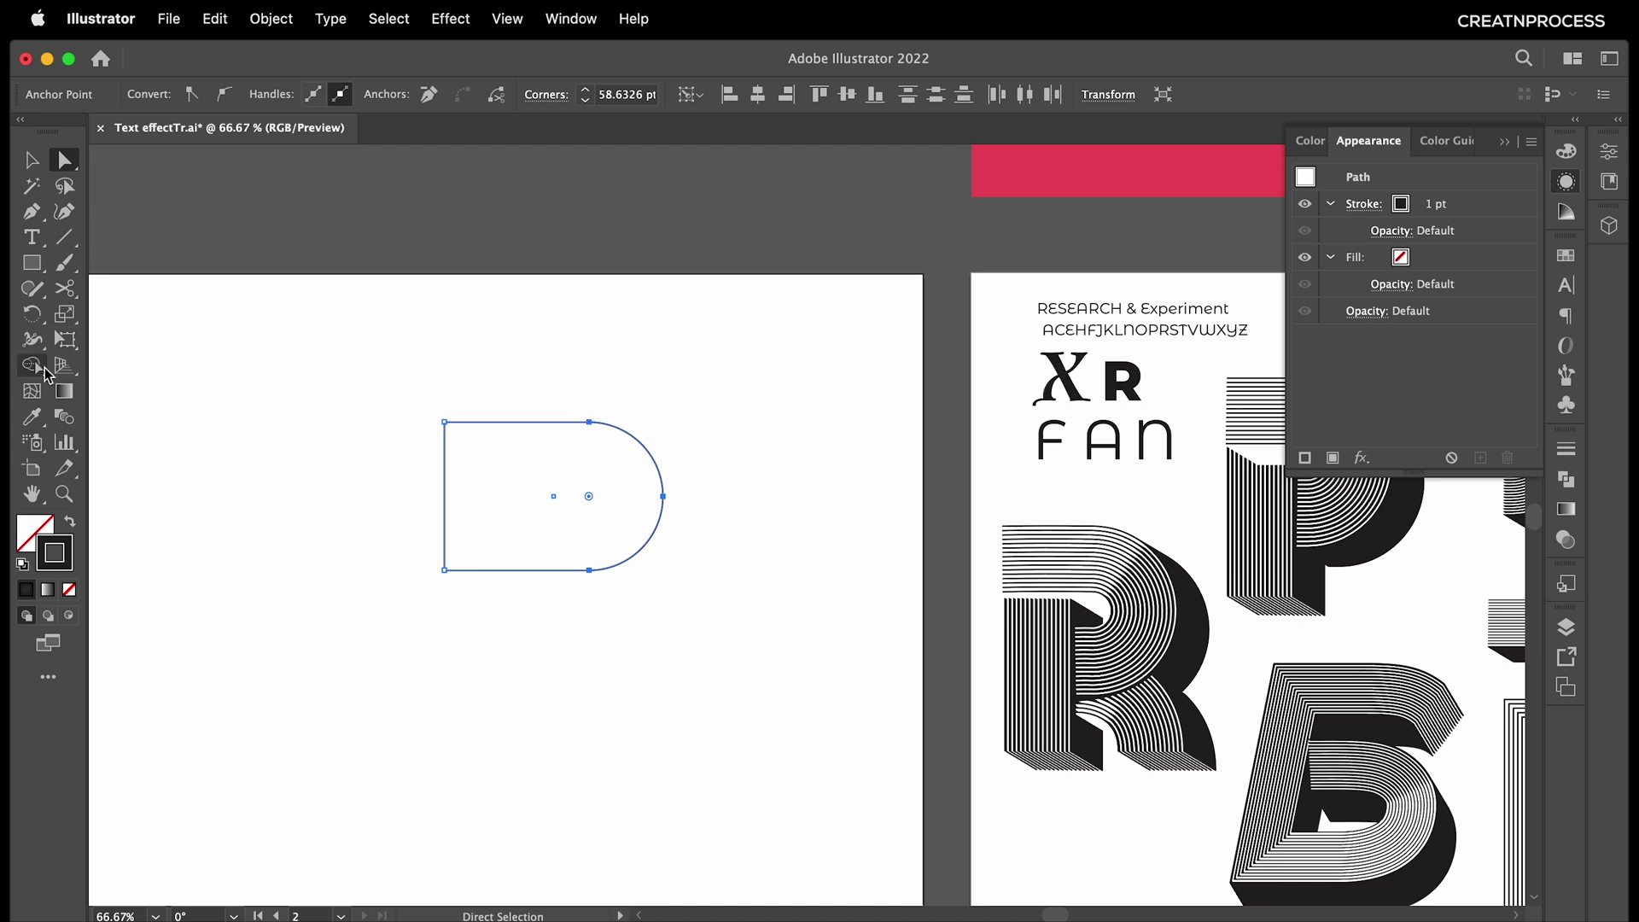
Cut the shape at its two left corners with the Scissors tool and delete the left edge.
left_click(65, 288)
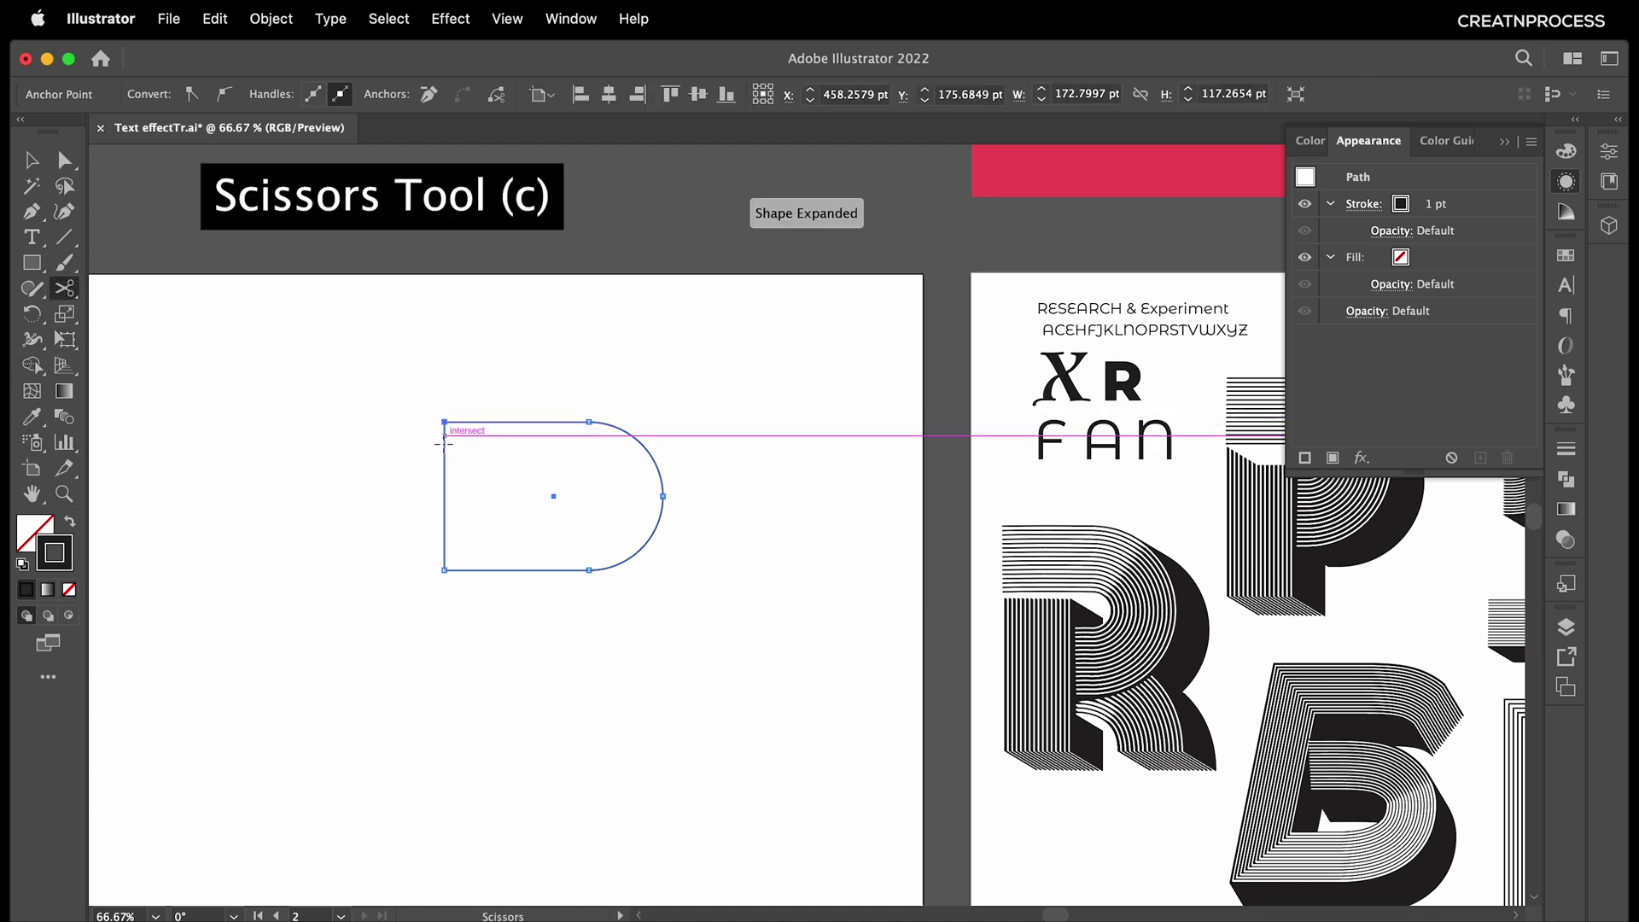
left_click(444, 423)
left_click(444, 570)
left_click(32, 160)
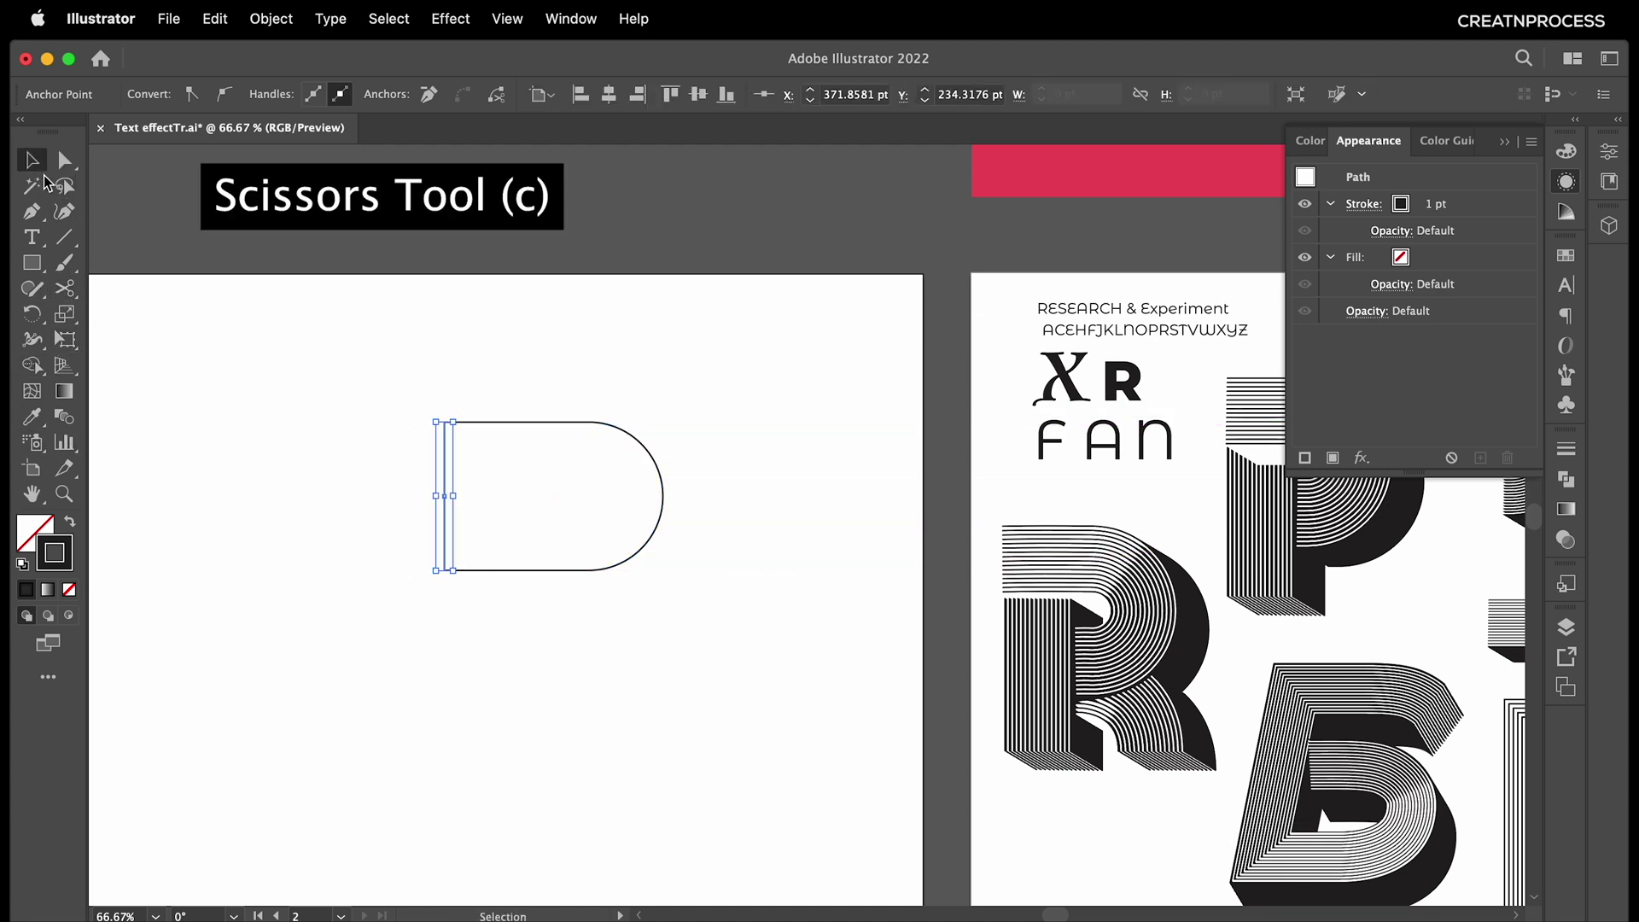
left_click(352, 458)
left_click_drag(465, 498, 467, 500)
key("Delete")
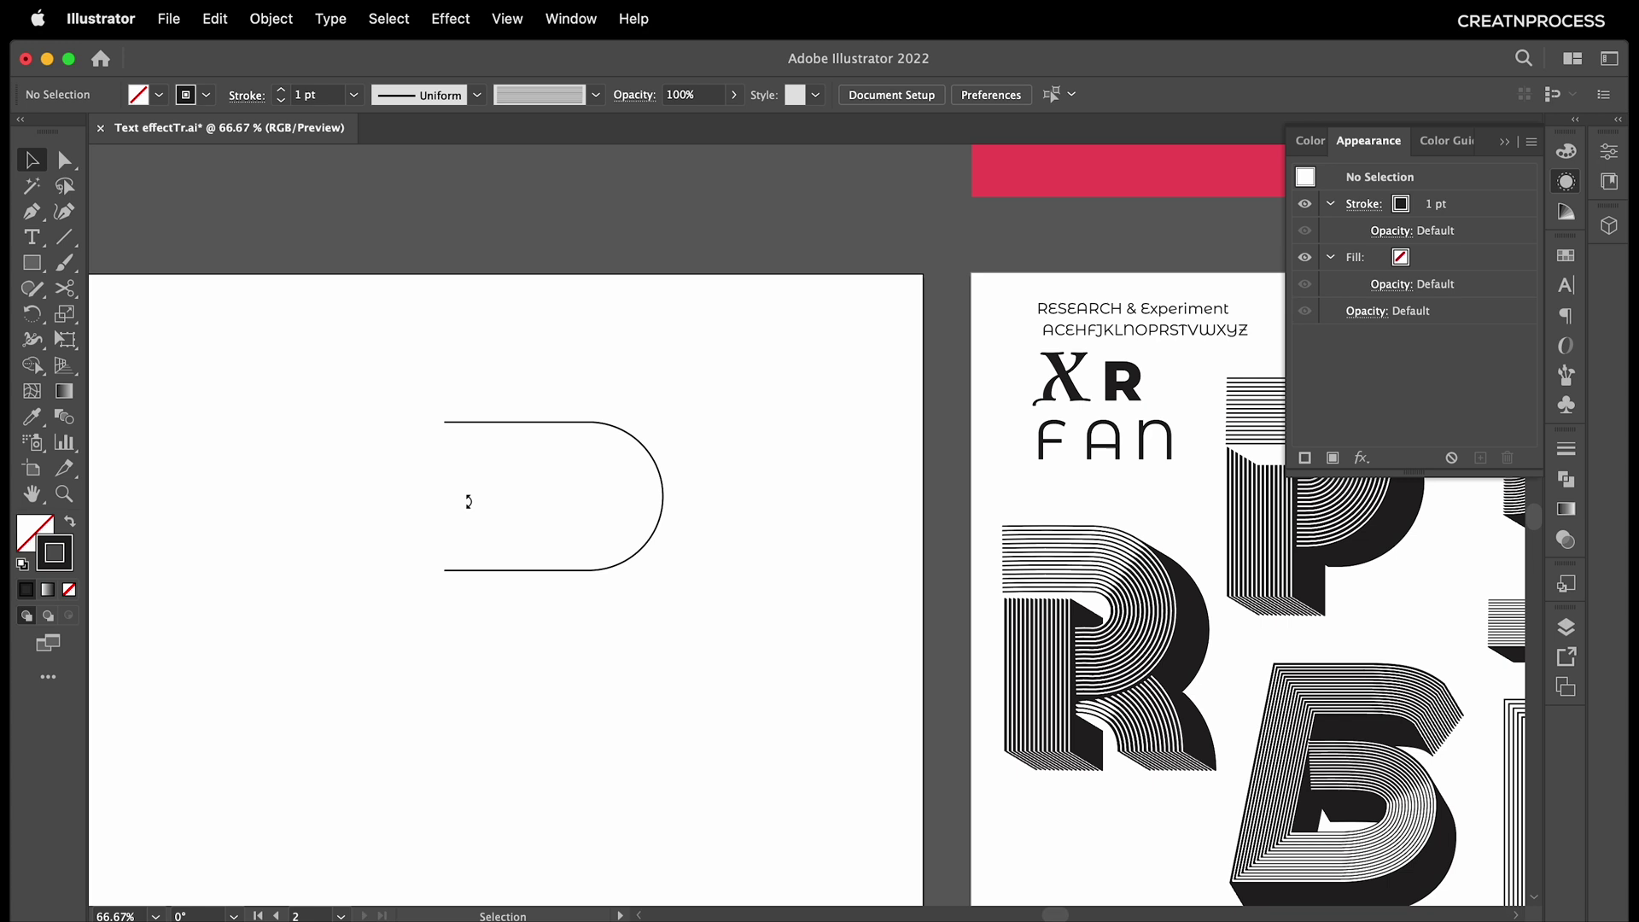
Set the stroke weight of the open bowl path to 36 pt.
left_click(615, 422)
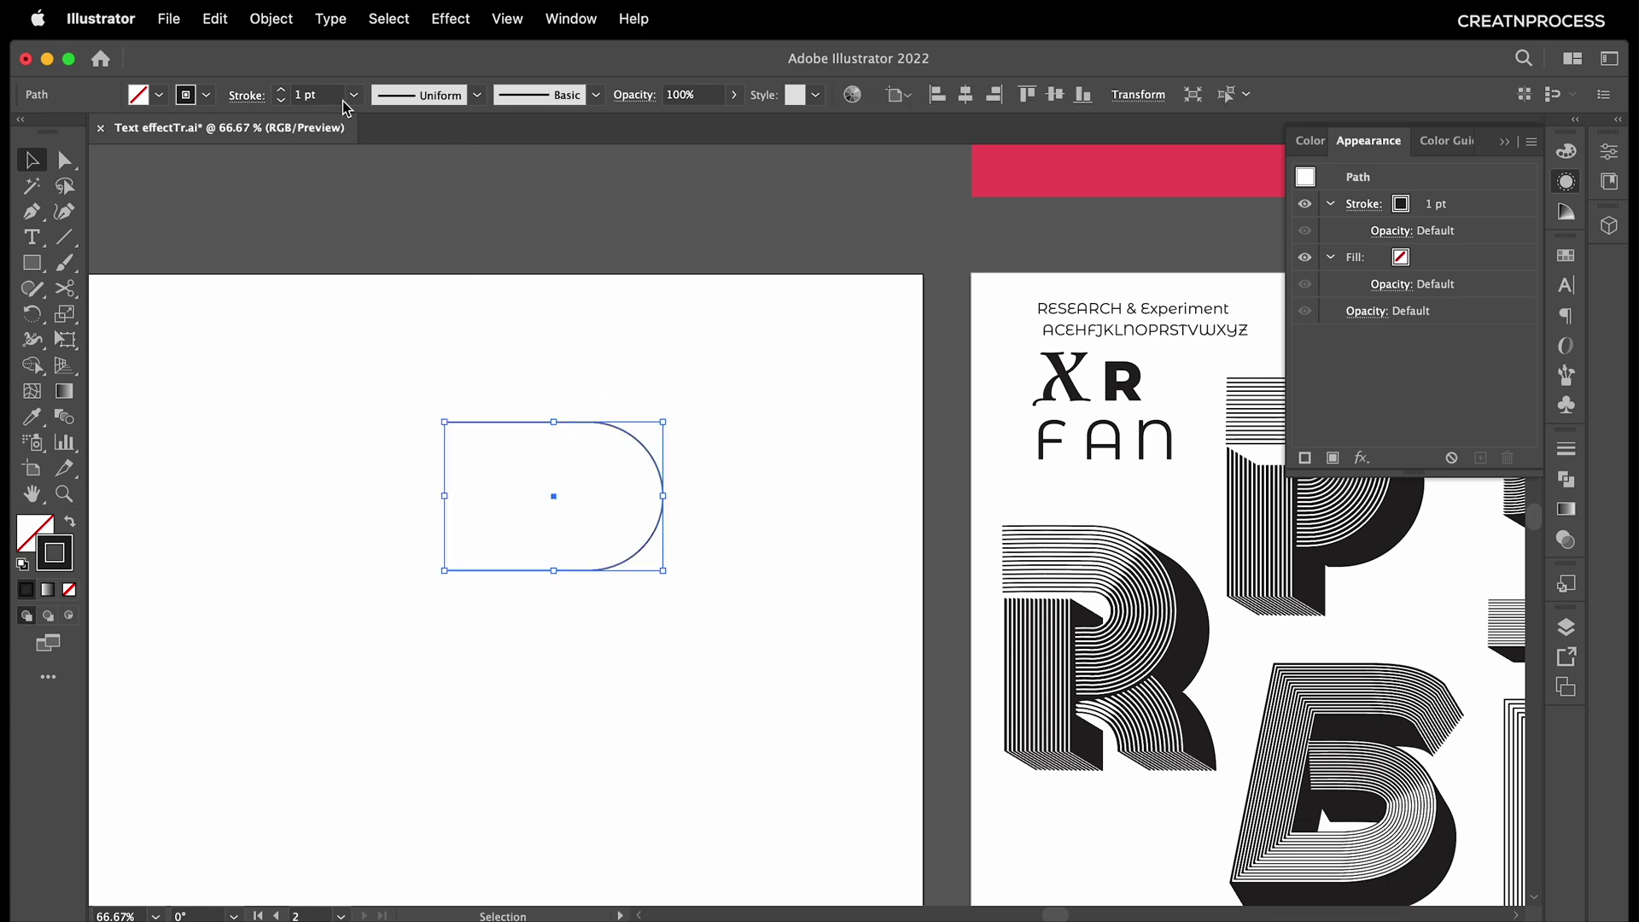
scroll(337, 98, "up", 20)
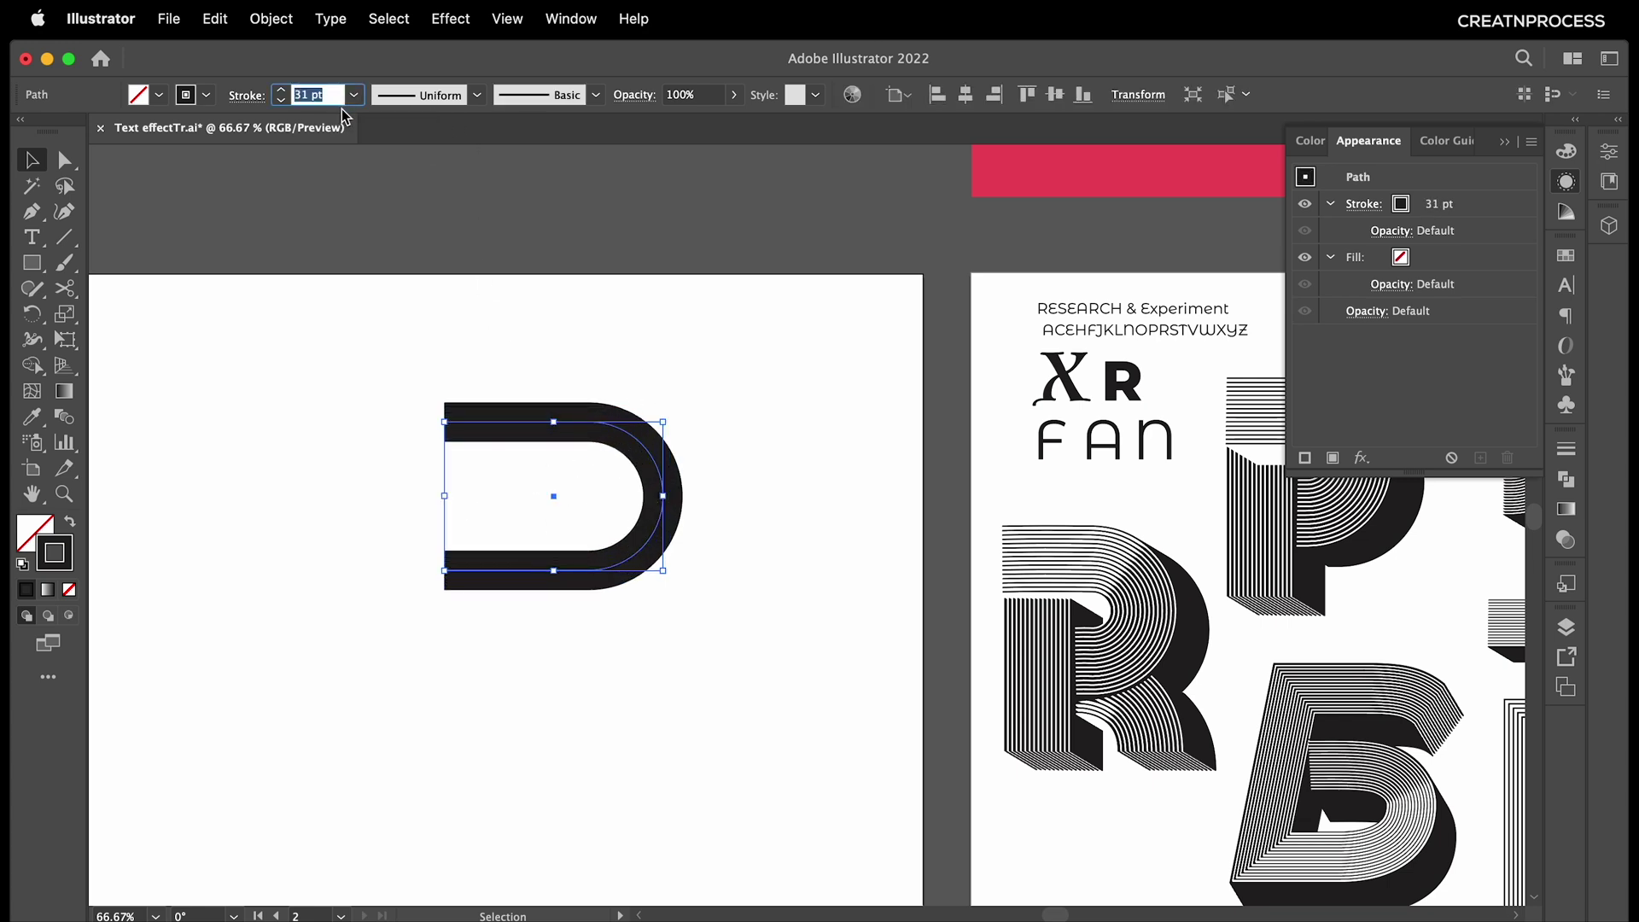
key("Up")
key("Up")
key("Up")
key("Up")
key("Up")
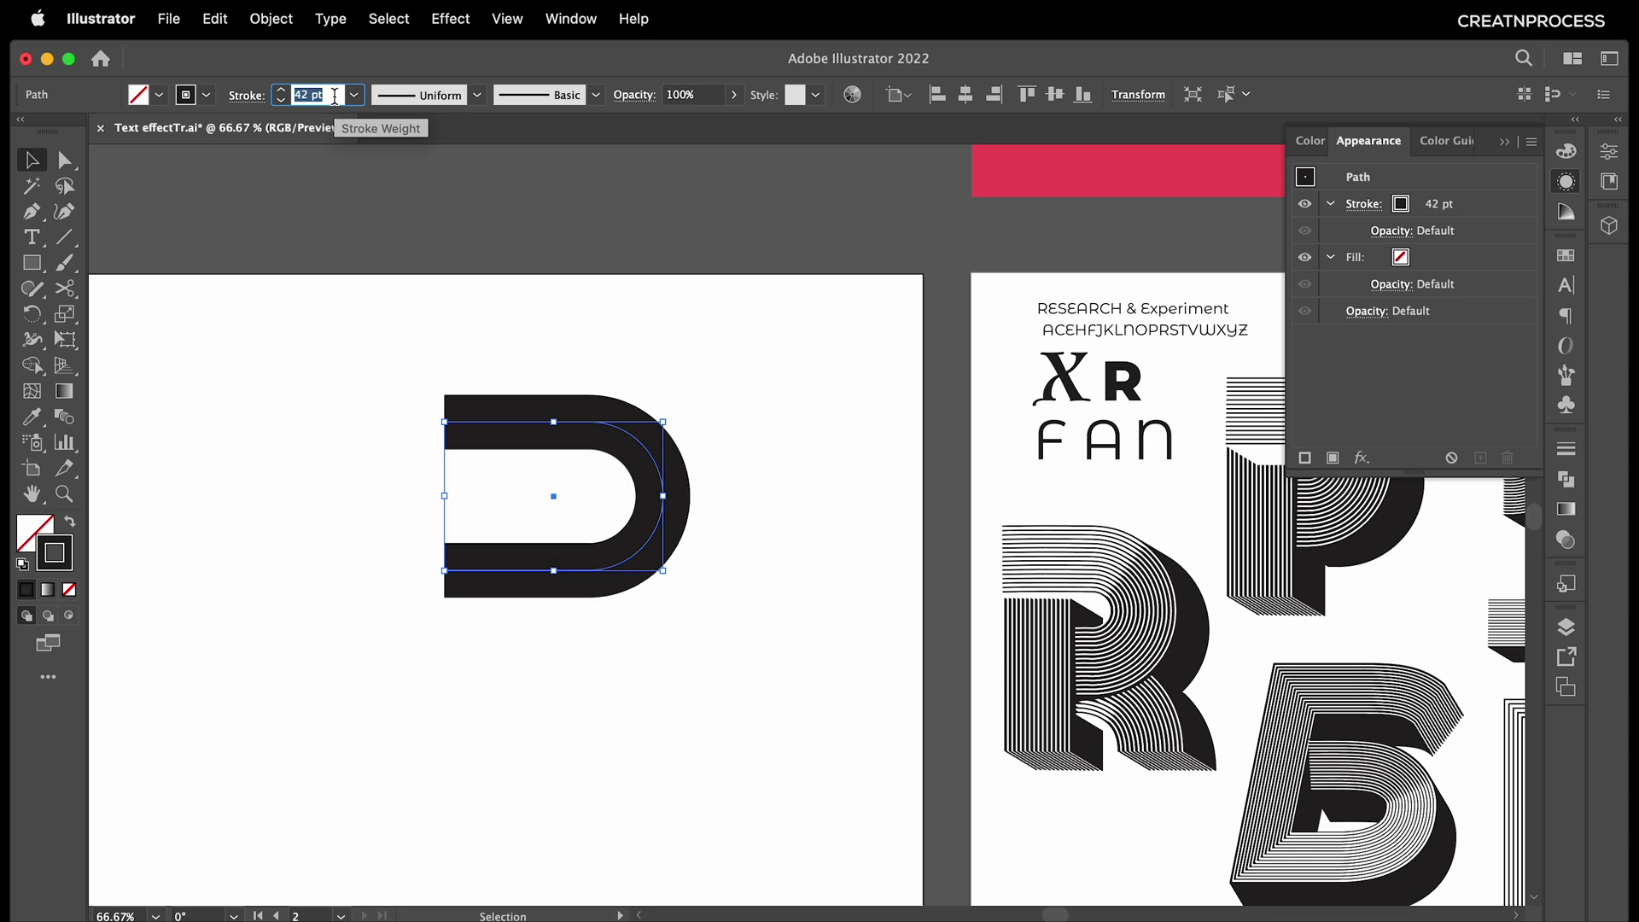
left_click(608, 535)
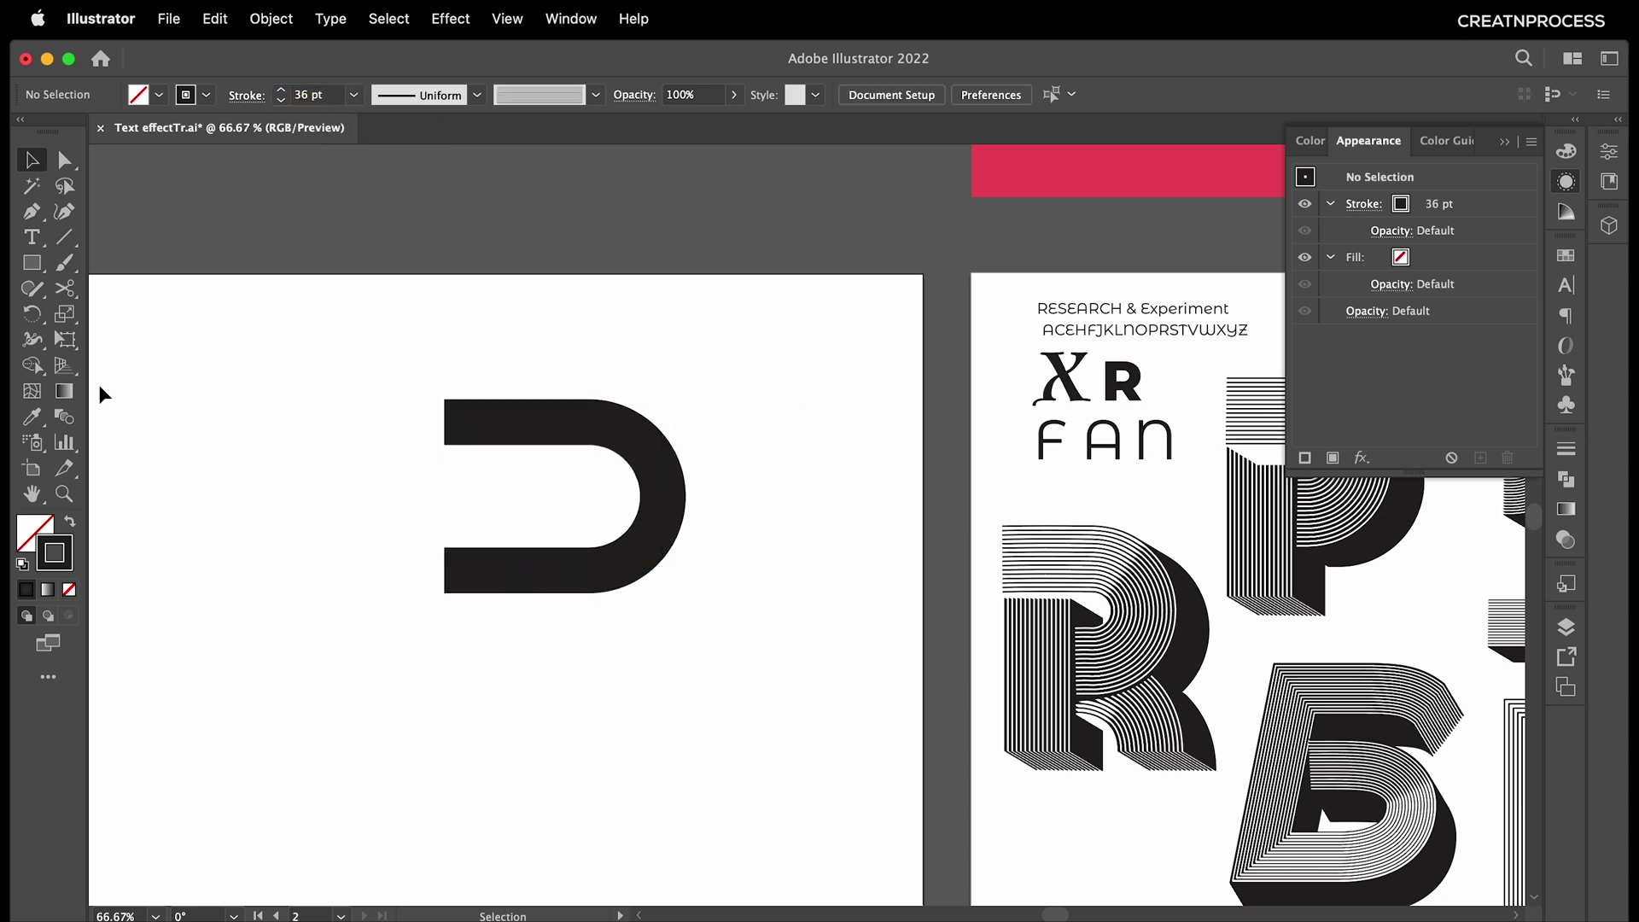
Draw a vertical line for the stem and a 45-degree diagonal line for the leg, forming a letter R.
left_click_drag(472, 487, 472, 704)
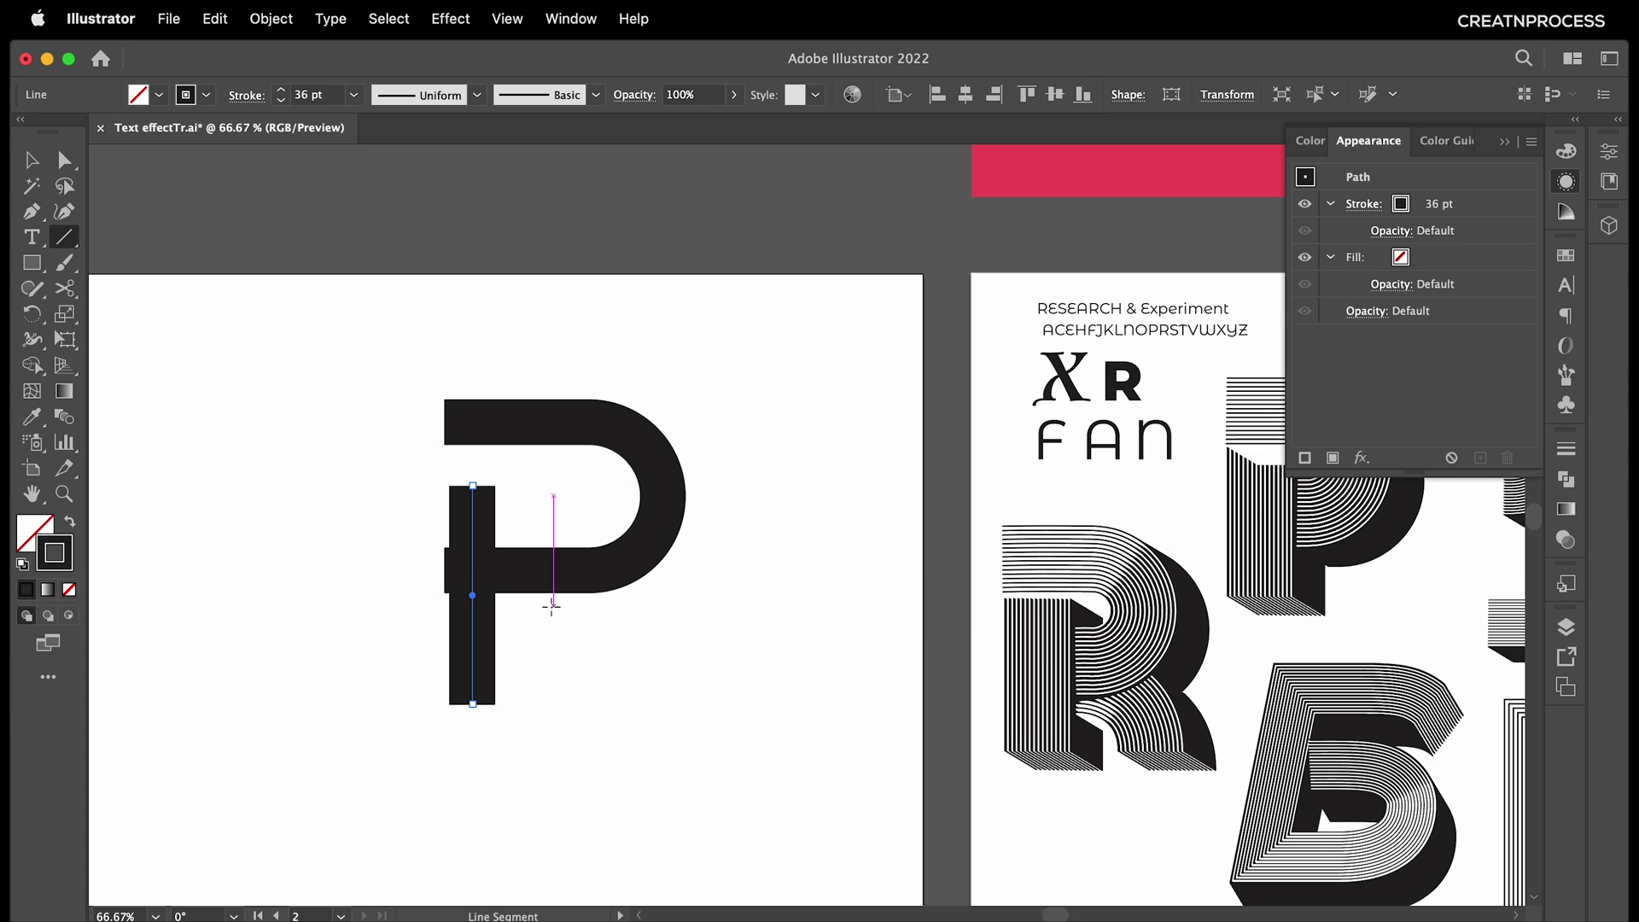
left_click_drag(549, 607, 647, 704)
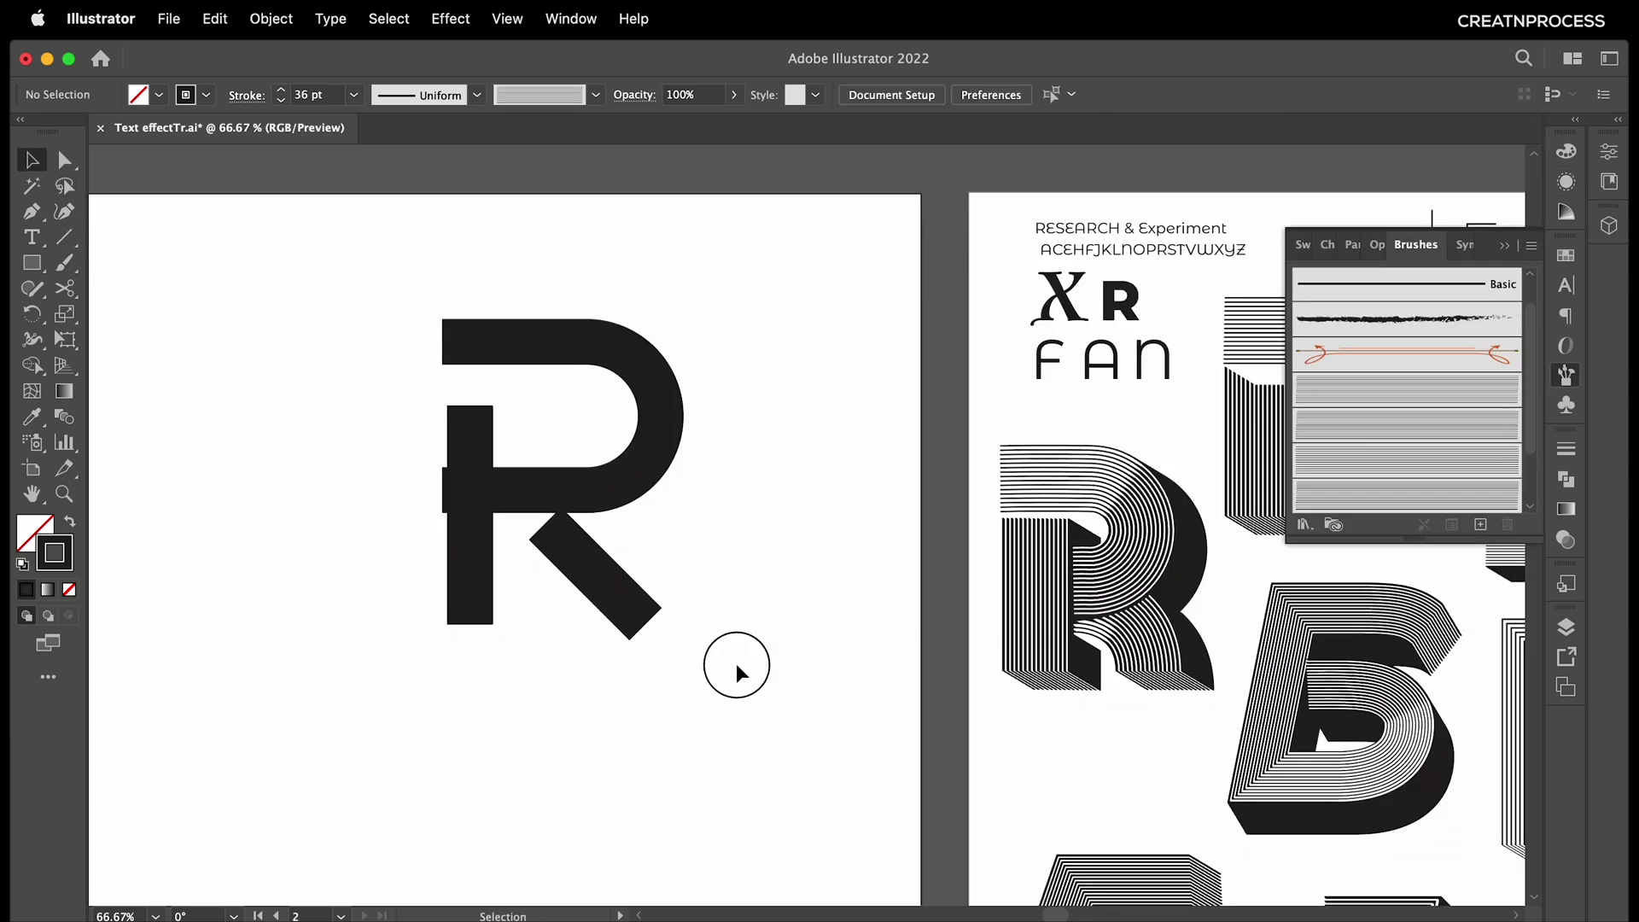
Compare the striped art brushes on all the R's paths and apply the second striped brush.
key("ctrl+a")
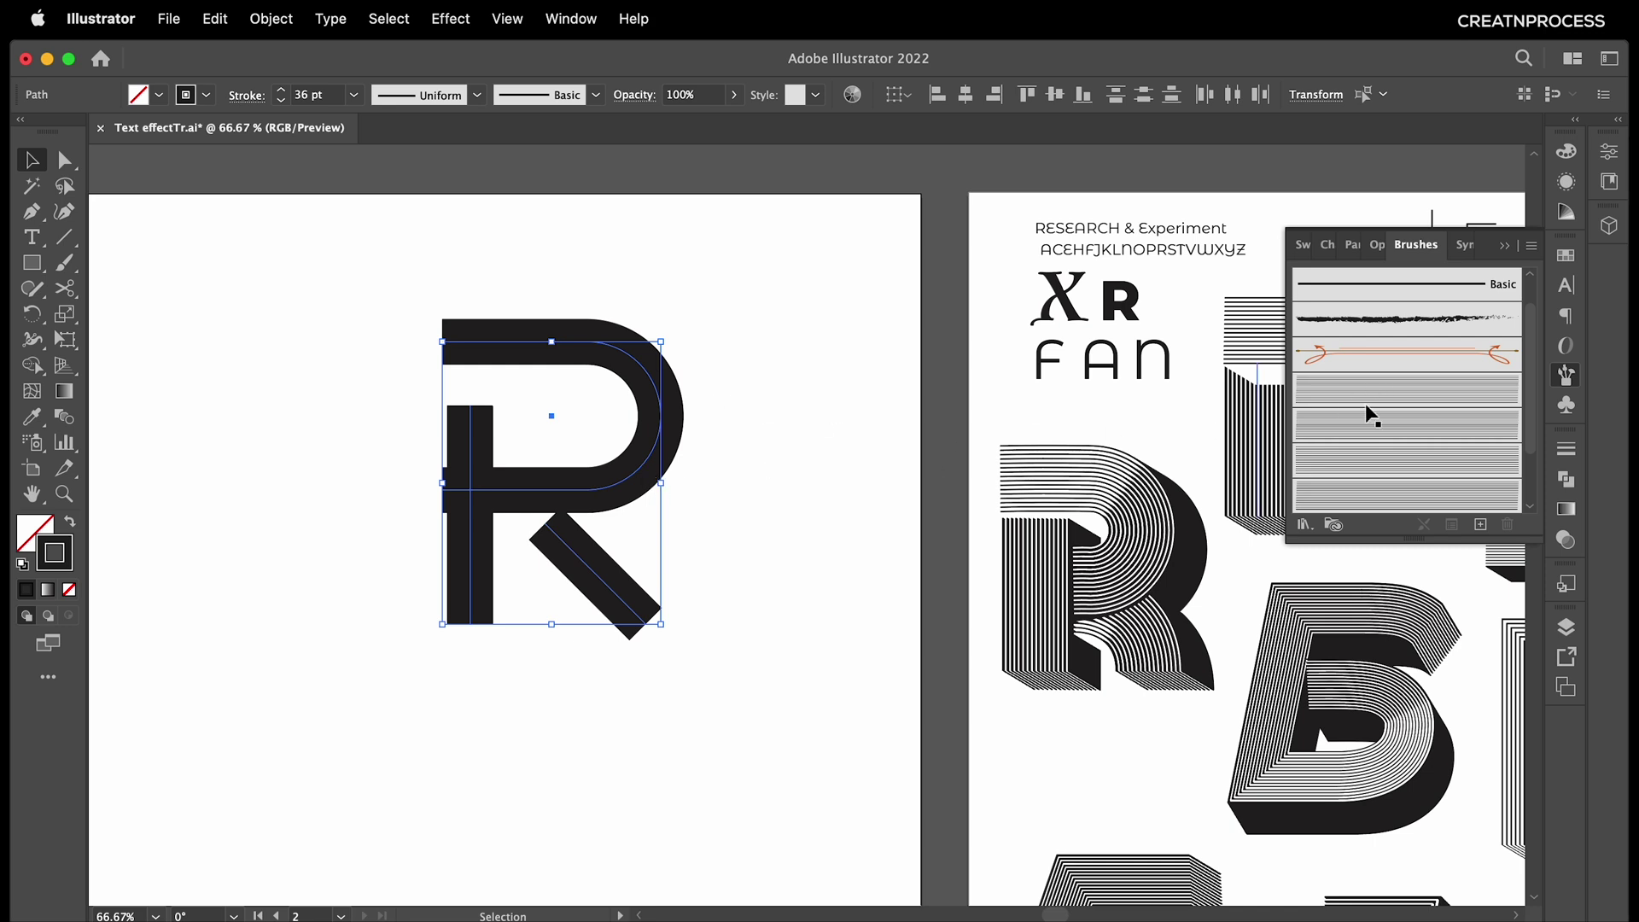
left_click(1422, 395)
left_click(1419, 455)
left_click(1412, 431)
left_click(1420, 395)
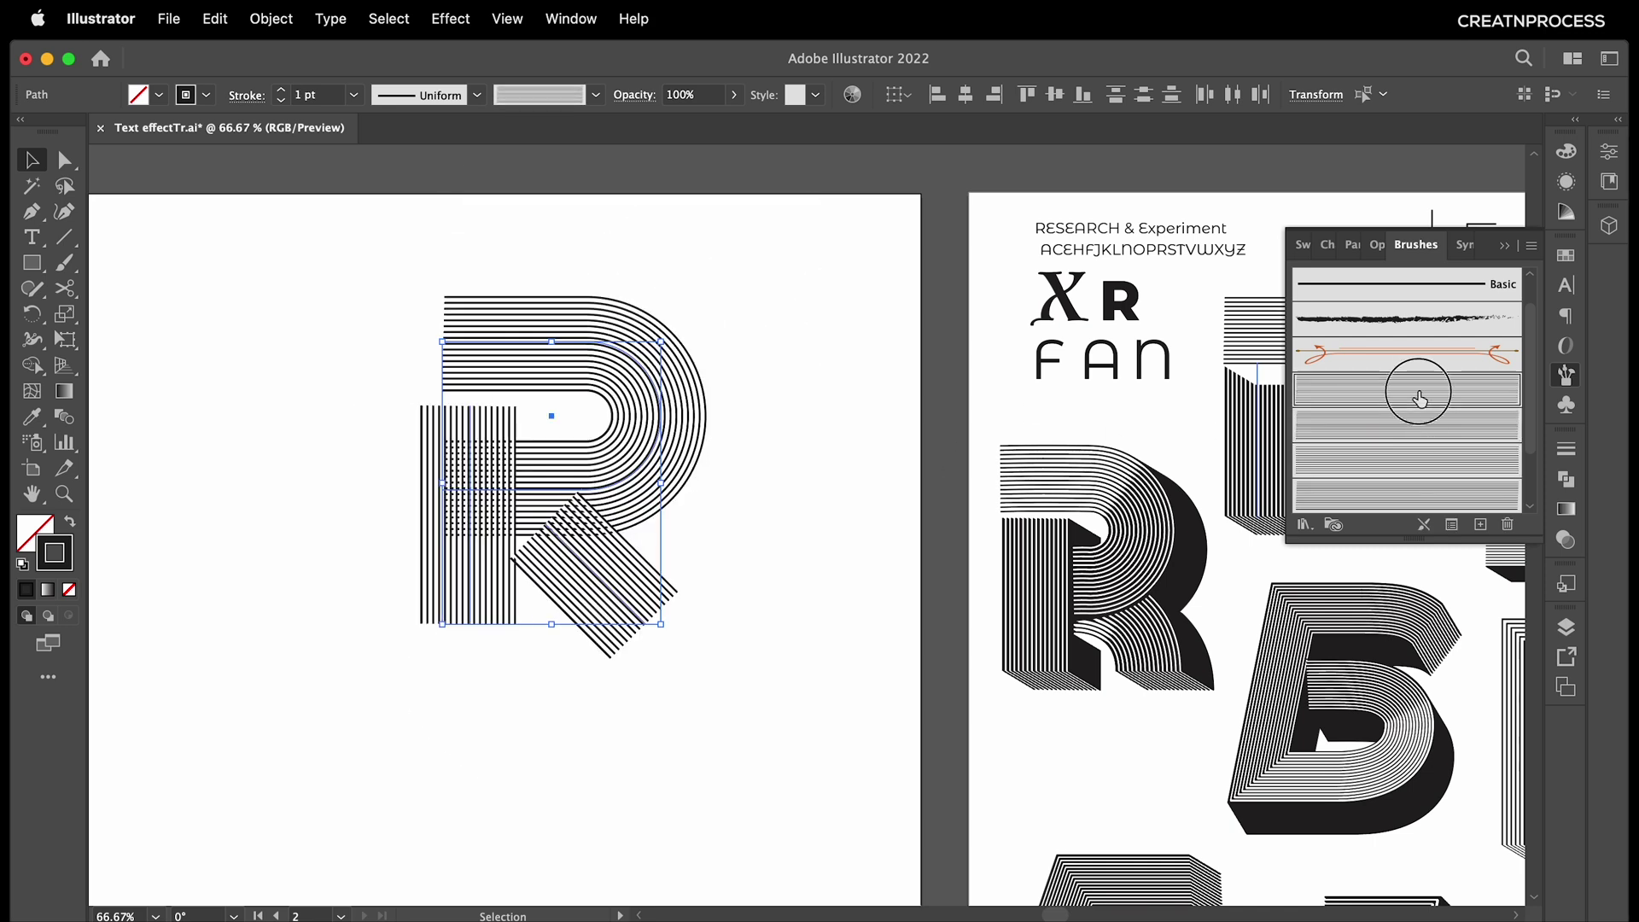
left_click(1418, 433)
left_click(1417, 396)
left_click(1417, 425)
left_click(1417, 396)
left_click(1419, 424)
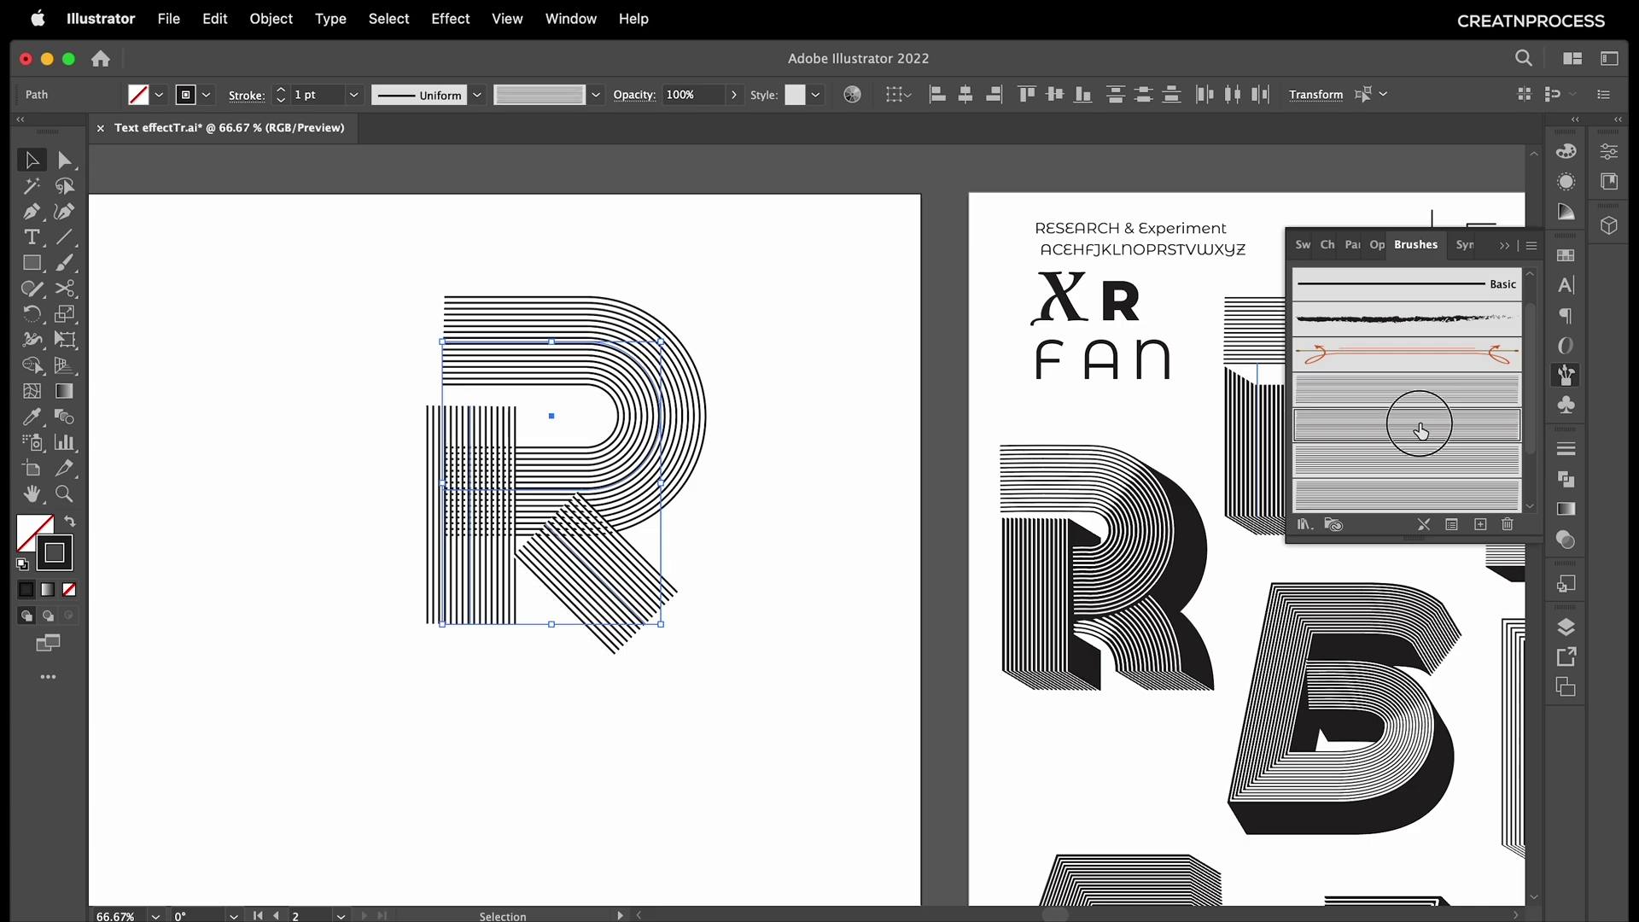
scroll(551, 440, "up", 2)
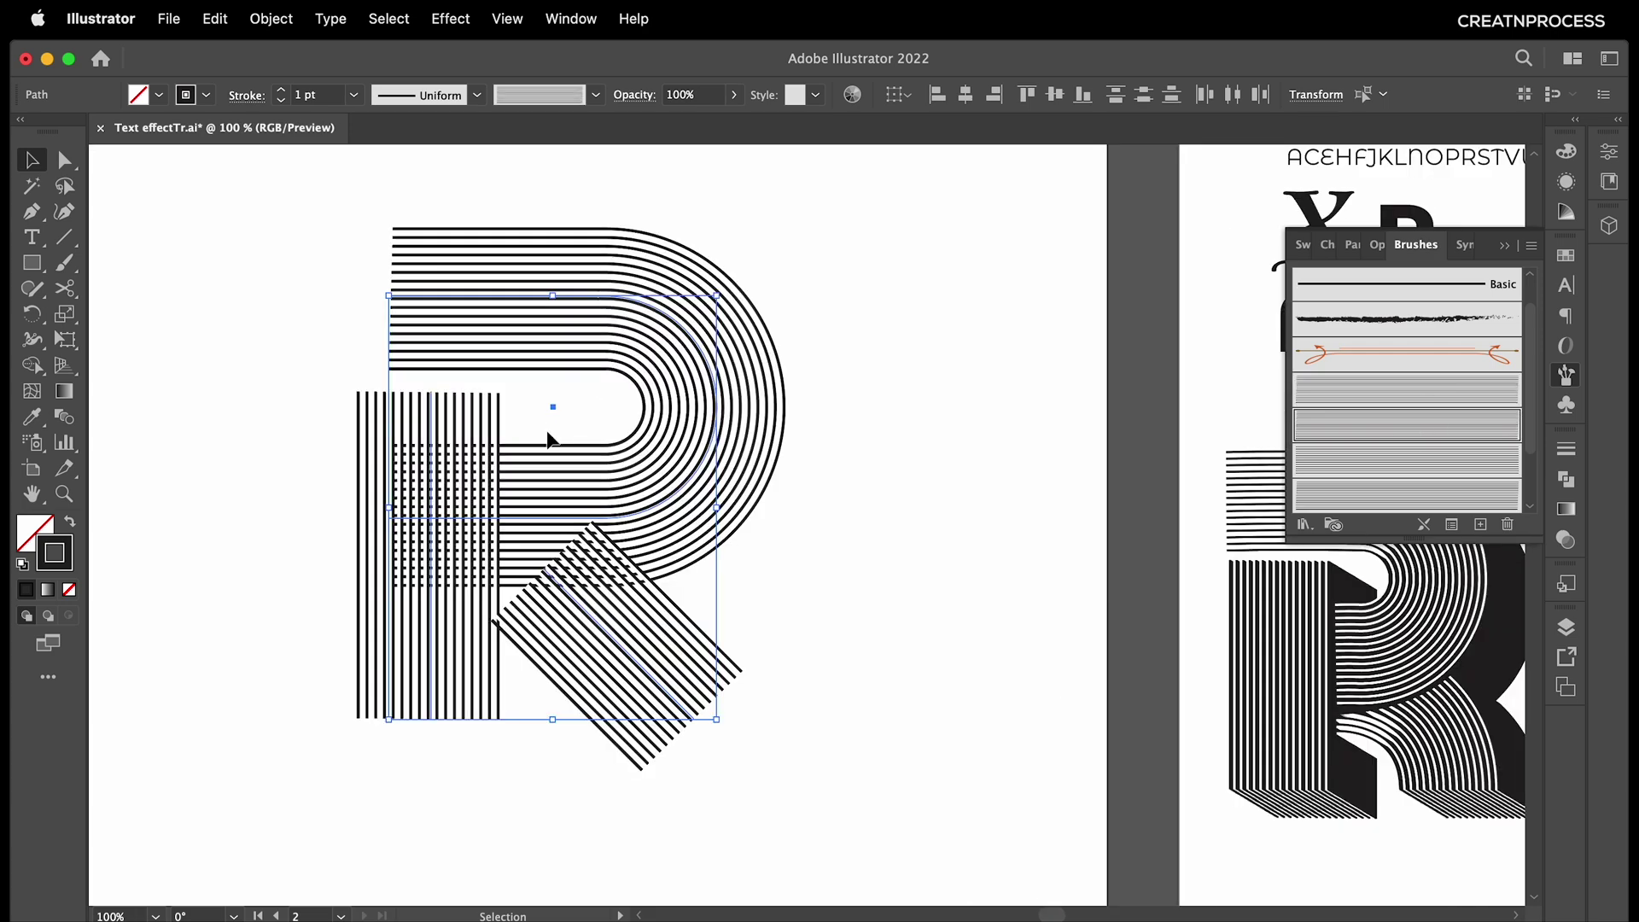
scroll(547, 431, "down", 3)
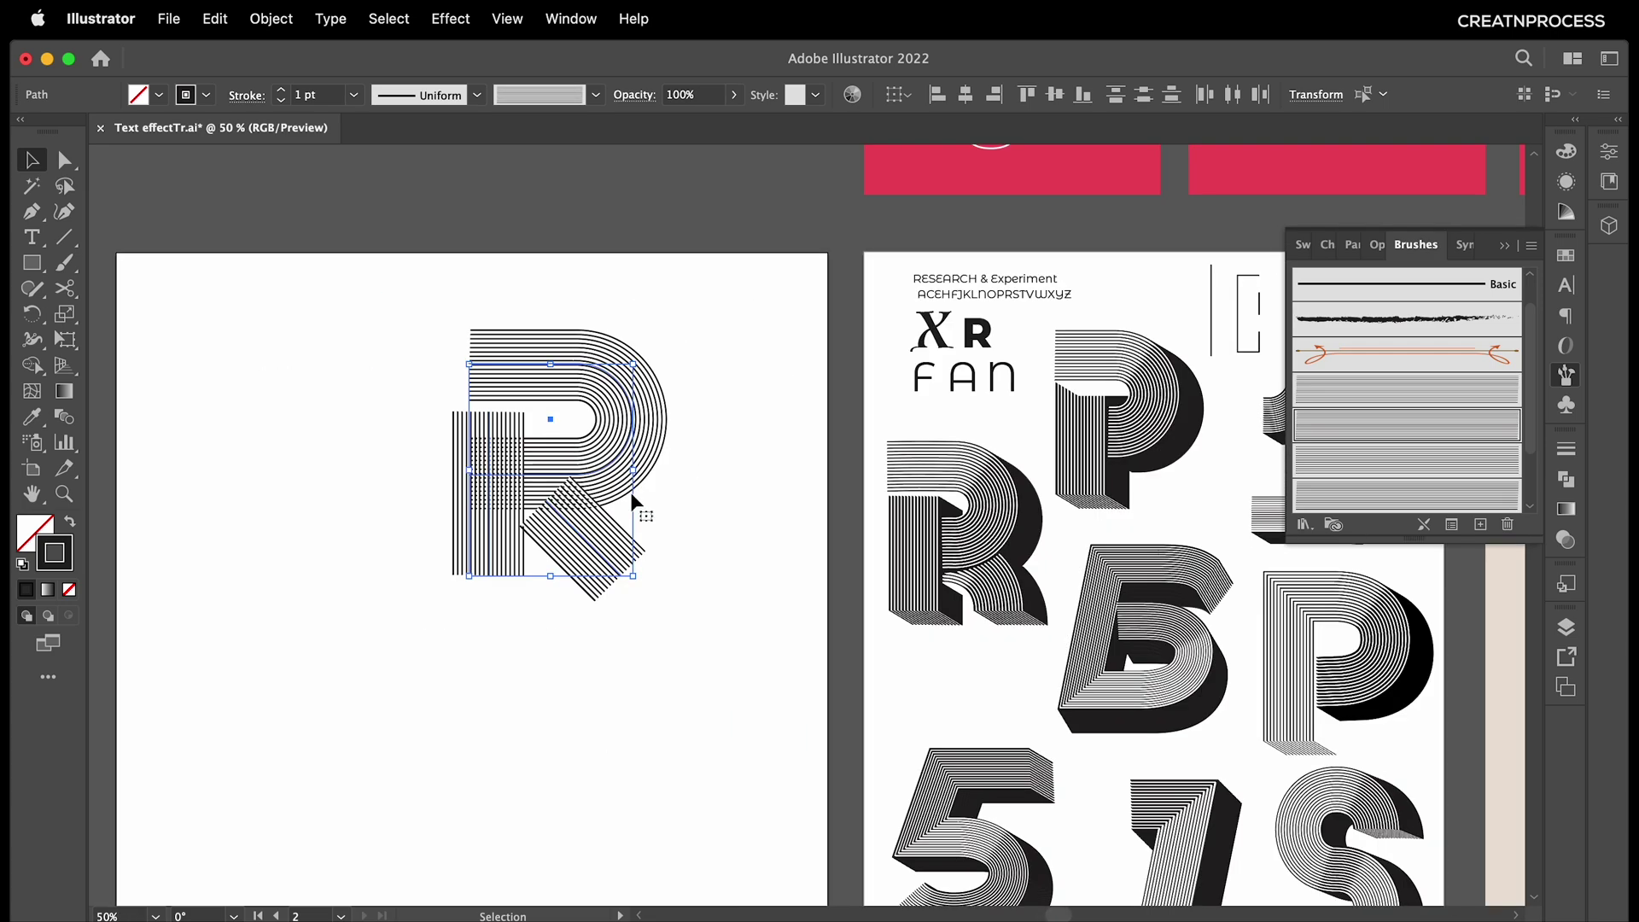
Draw a tall, narrow vertical rectangle in the empty area with a black fill and no stroke.
left_click_drag(598, 556, 695, 421)
scroll(505, 495, "up", 2)
scroll(506, 501, "up", 1)
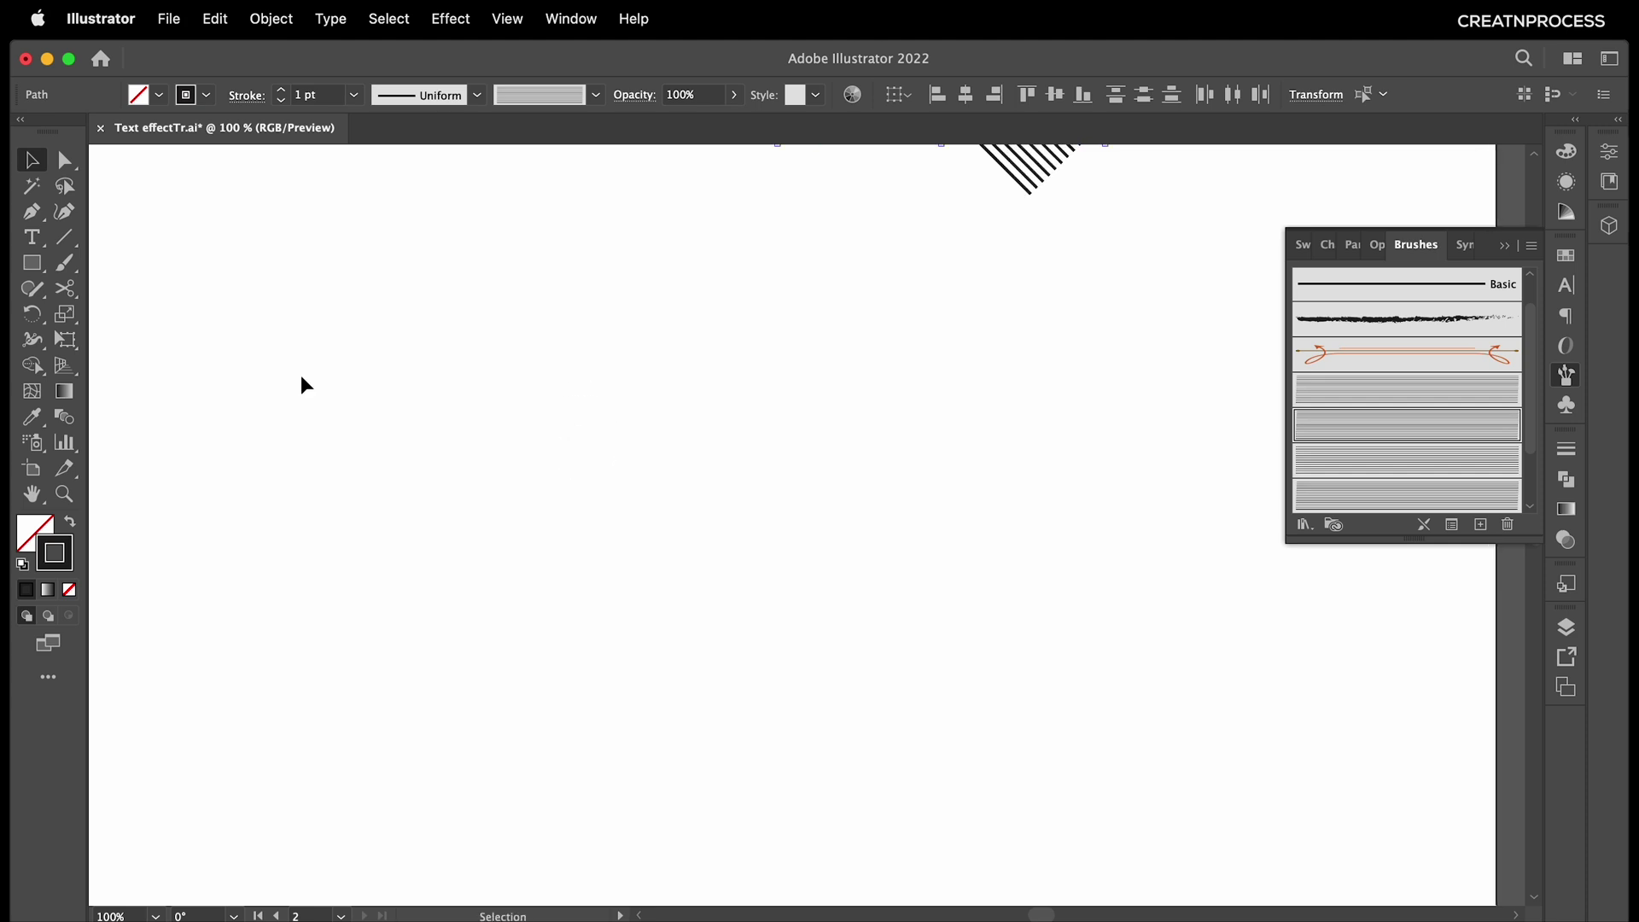
left_click_drag(396, 303, 405, 828)
left_click(69, 528)
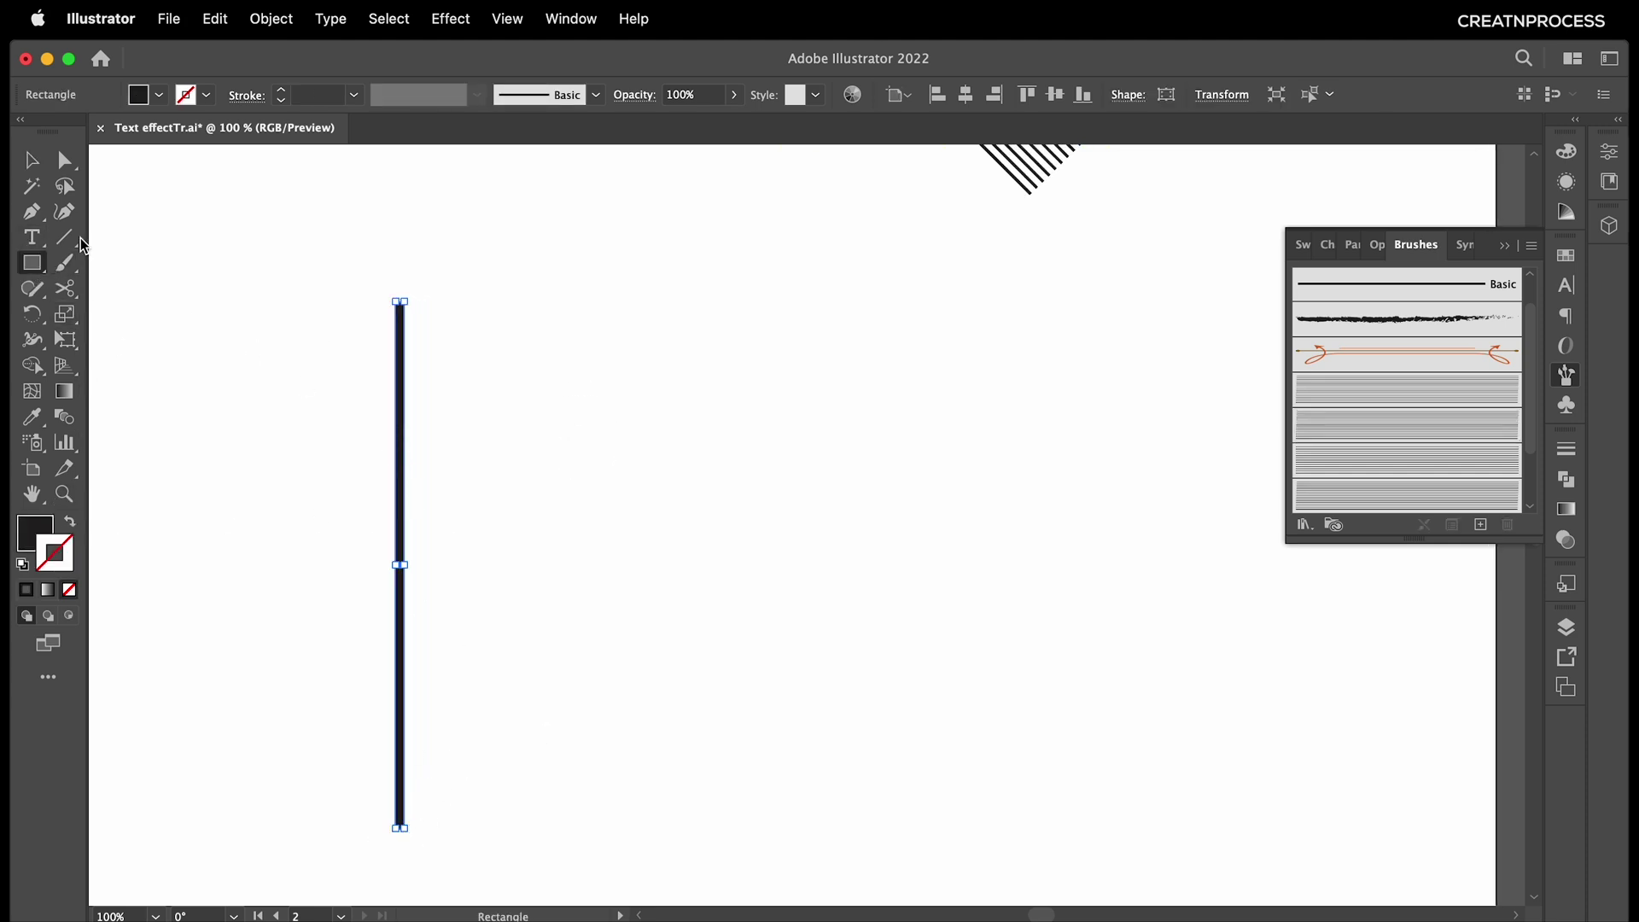
left_click(32, 167)
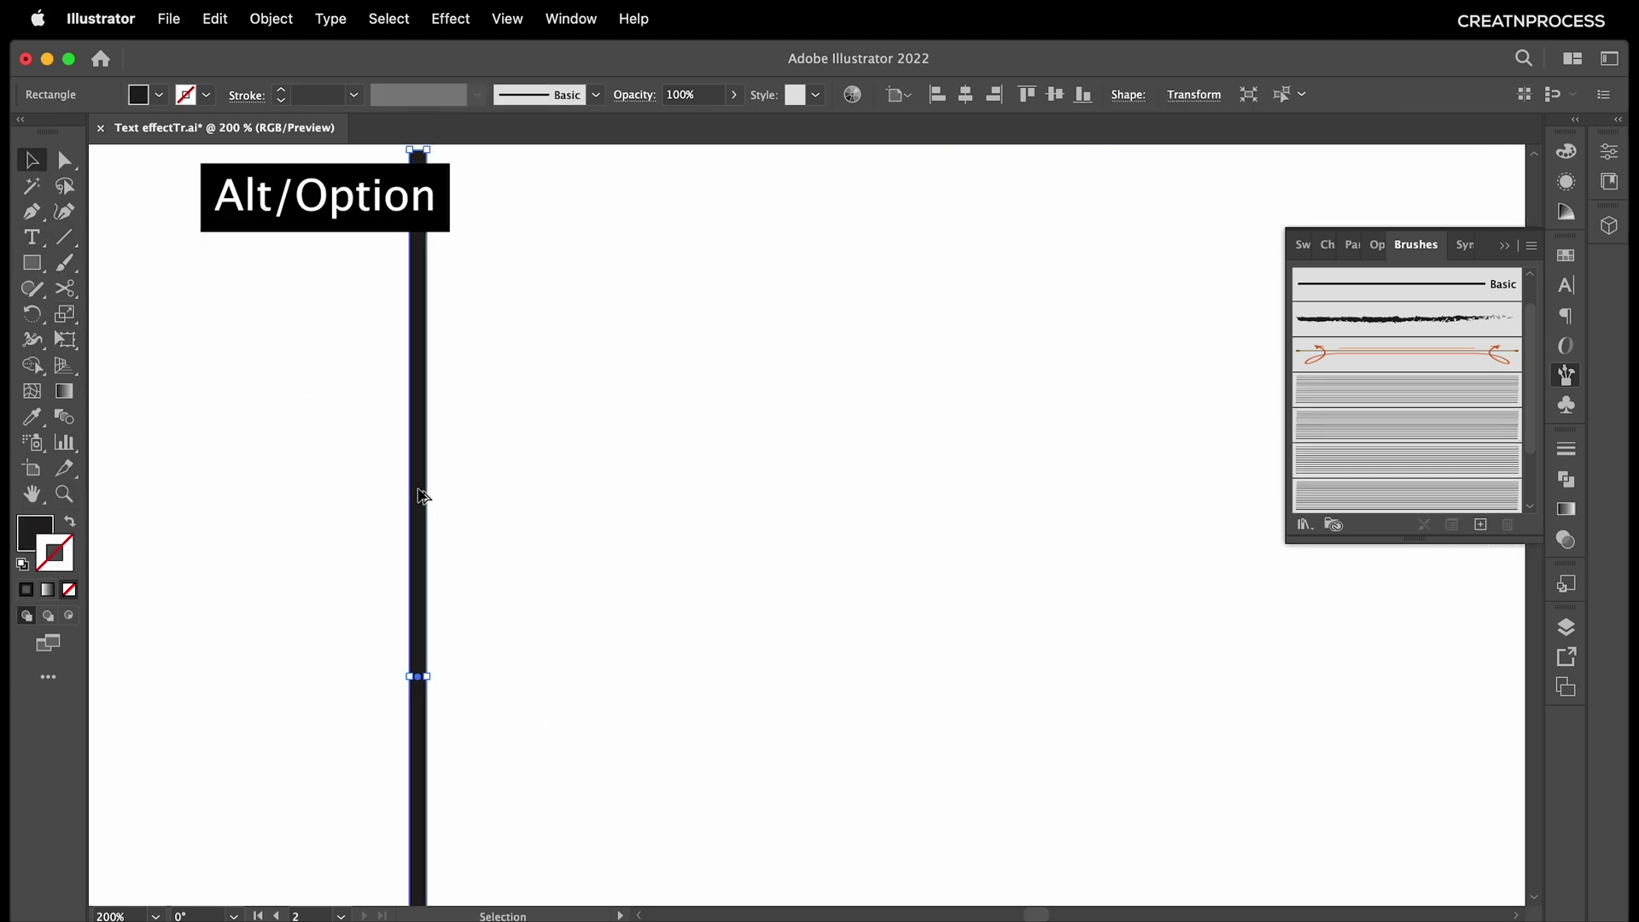
Duplicate the black bar directly beside itself and fill the copy with white.
left_click_drag(419, 494, 435, 493)
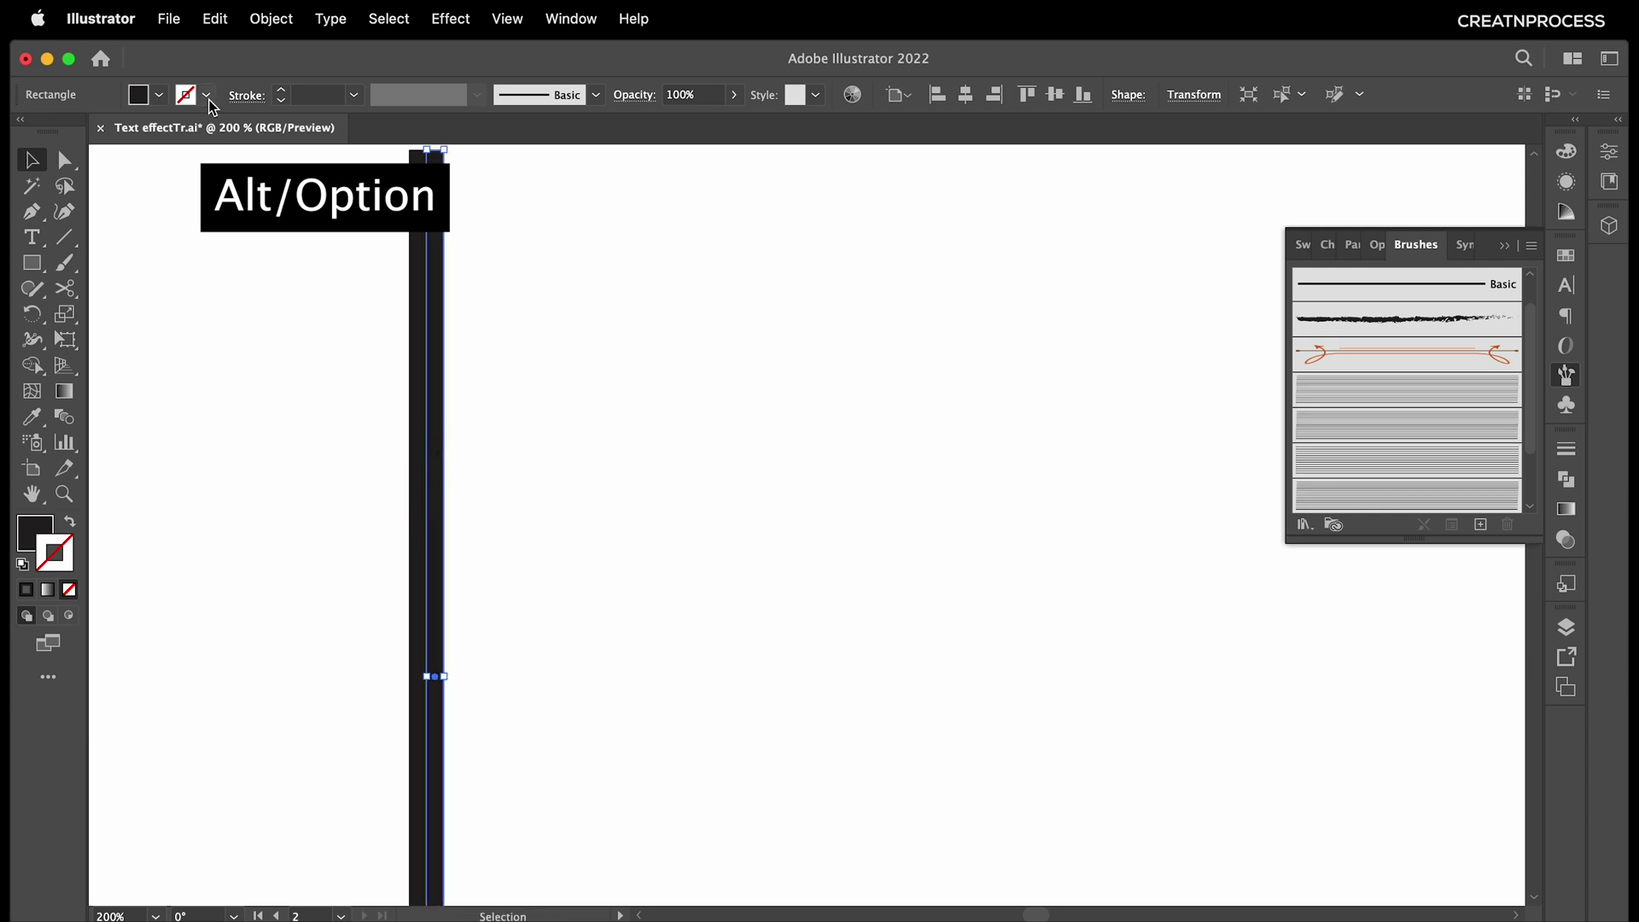
left_click(173, 96)
left_click(52, 134)
left_click(193, 66)
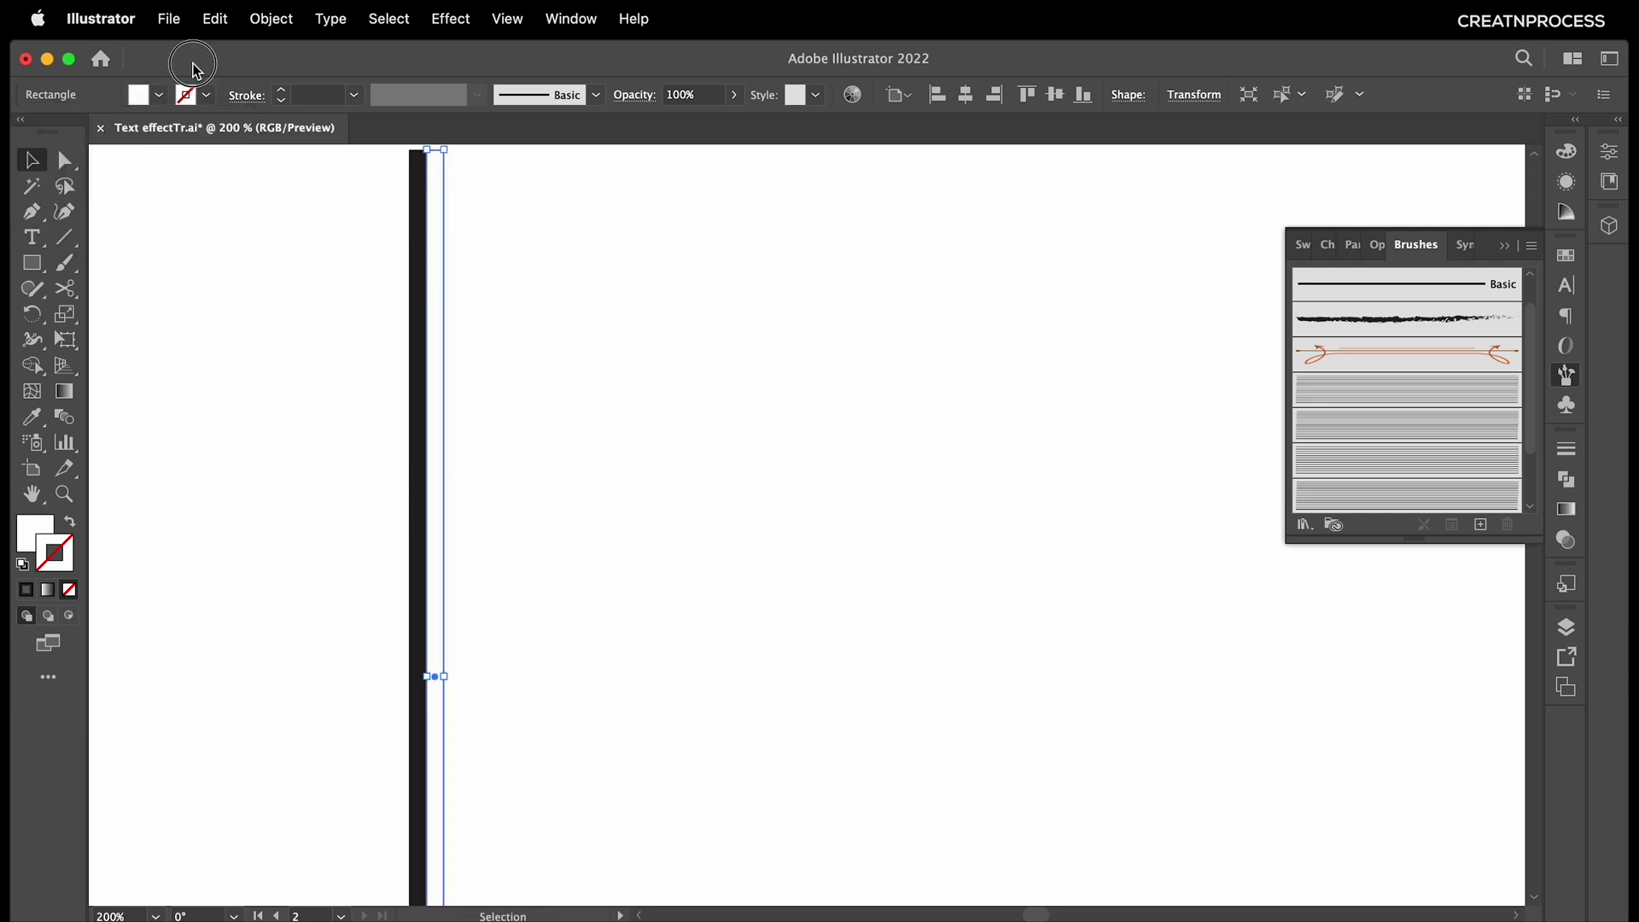
Duplicate the black and white bar pair so the copy sits flush against the original pair.
left_click_drag(377, 293, 386, 316)
scroll(437, 395, "down", 4)
left_click_drag(445, 509, 458, 510)
scroll(458, 512, "up", 4)
scroll(411, 558, "up", 2)
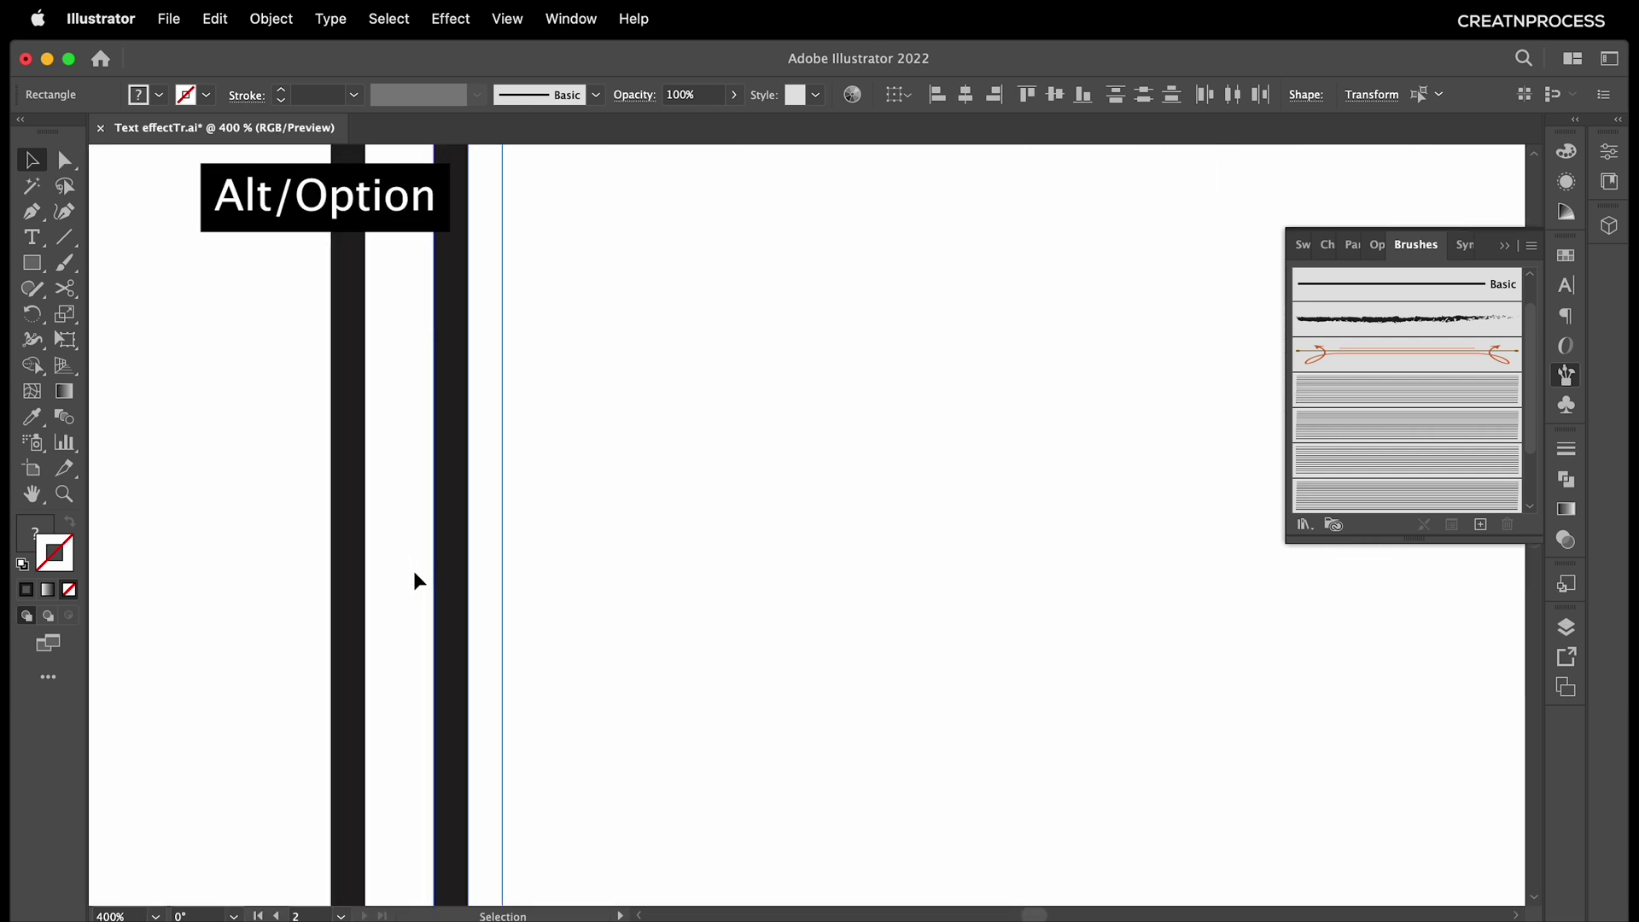
scroll(478, 584, "down", 4)
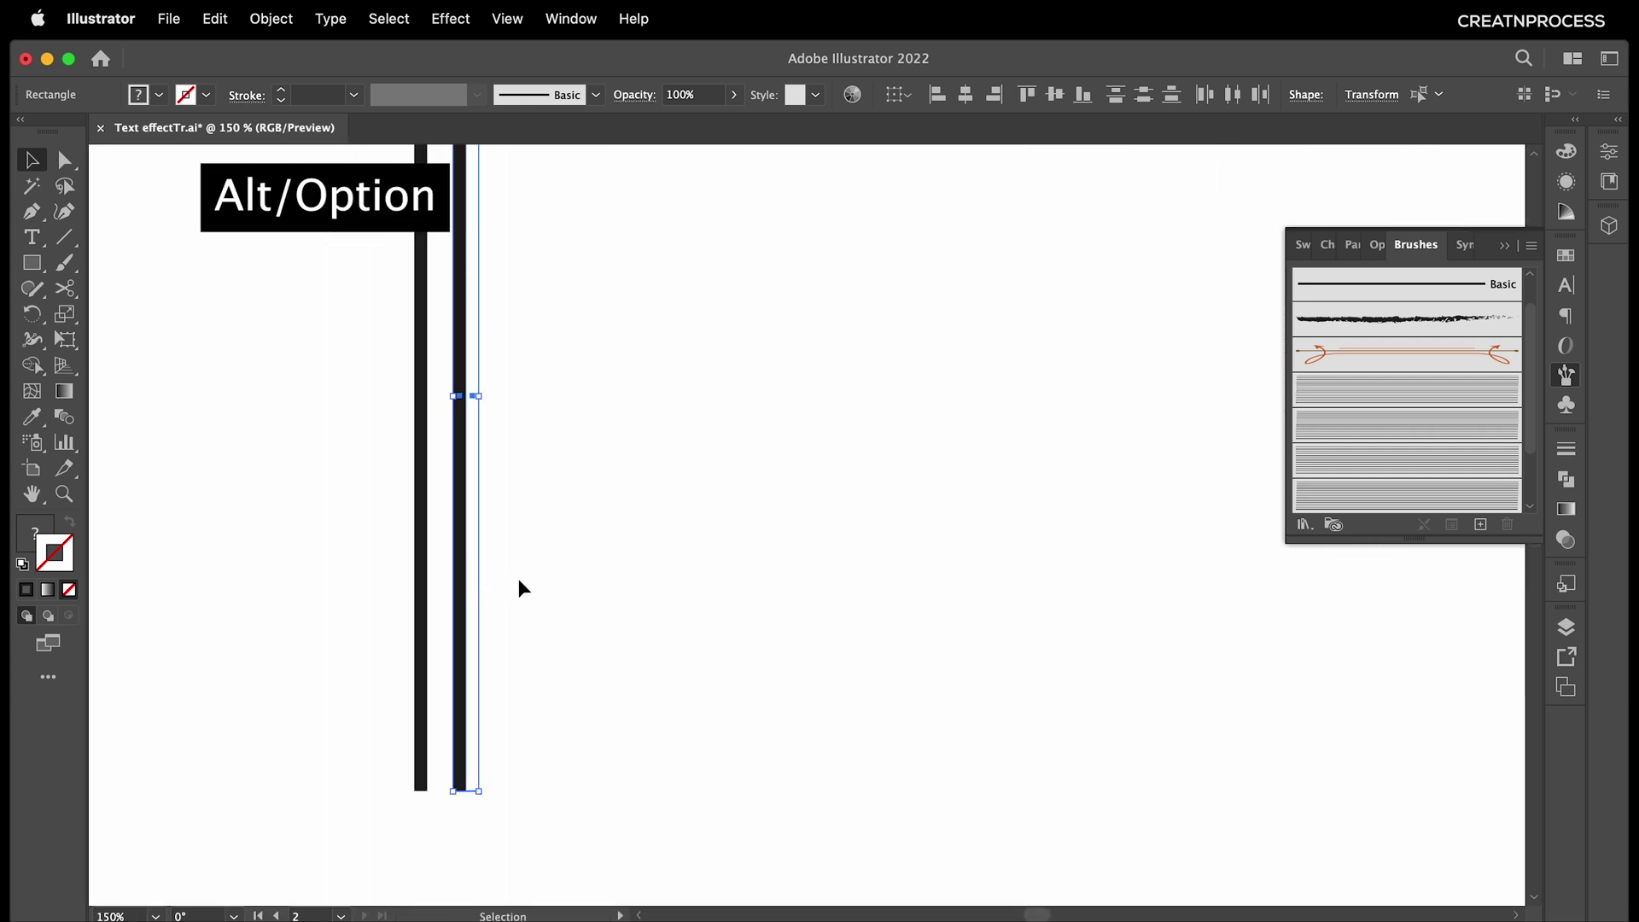
Copy both bar pairs flush alongside and repeat the duplication until the pattern has twelve black stripes.
left_click_drag(575, 592, 418, 490)
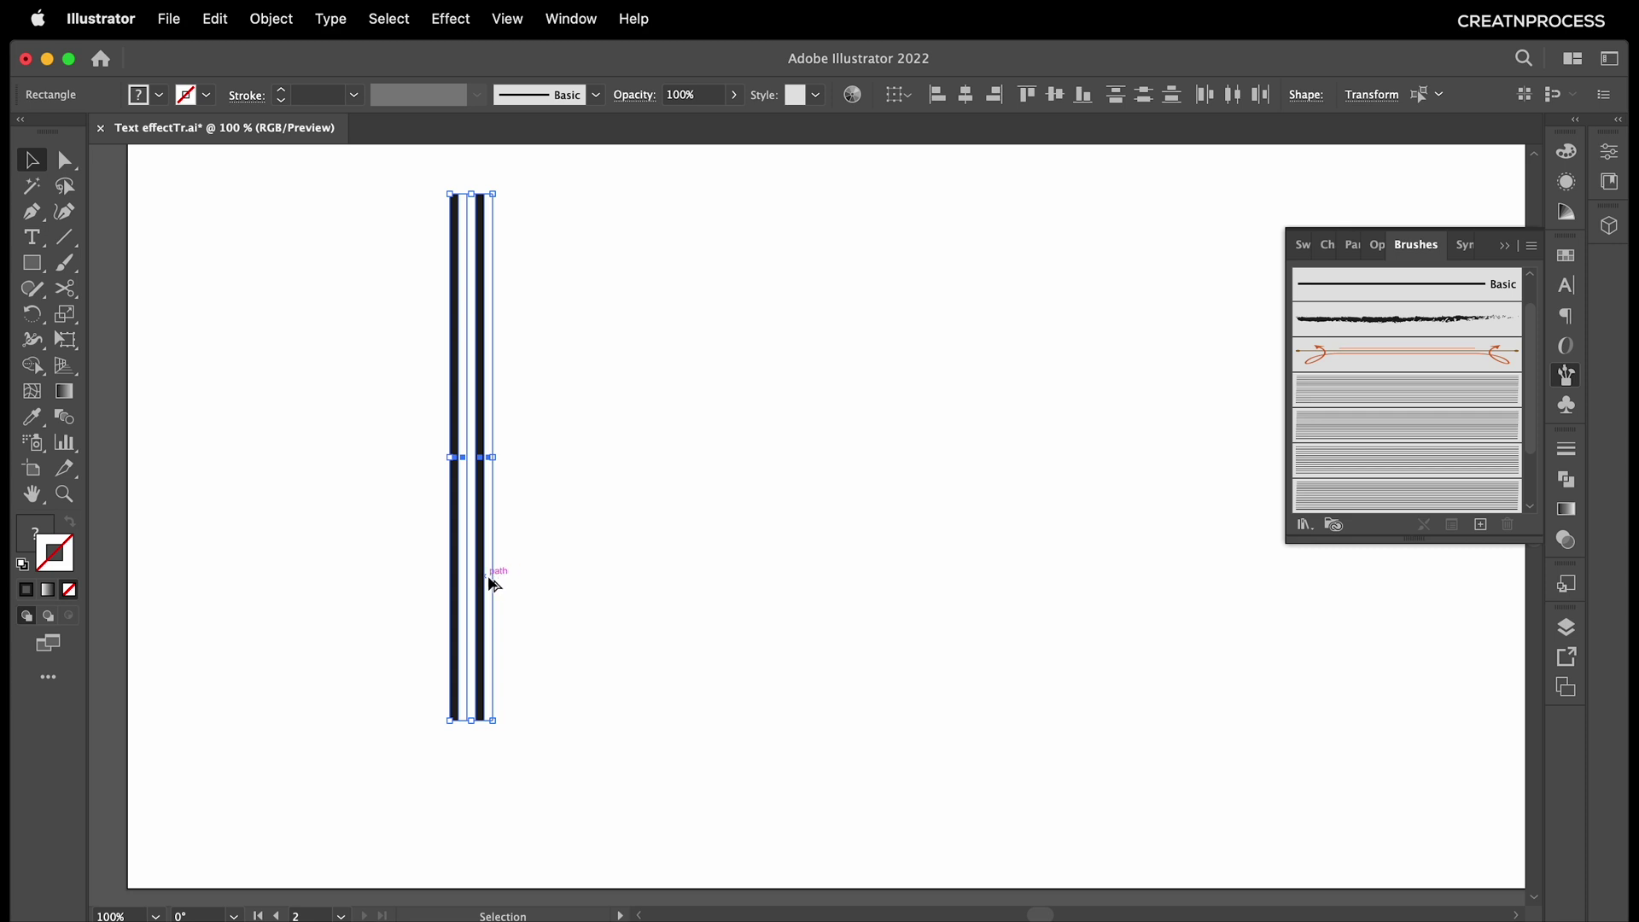
left_click_drag(492, 584, 541, 586)
key("super+d")
key("super+d")
key("super+d")
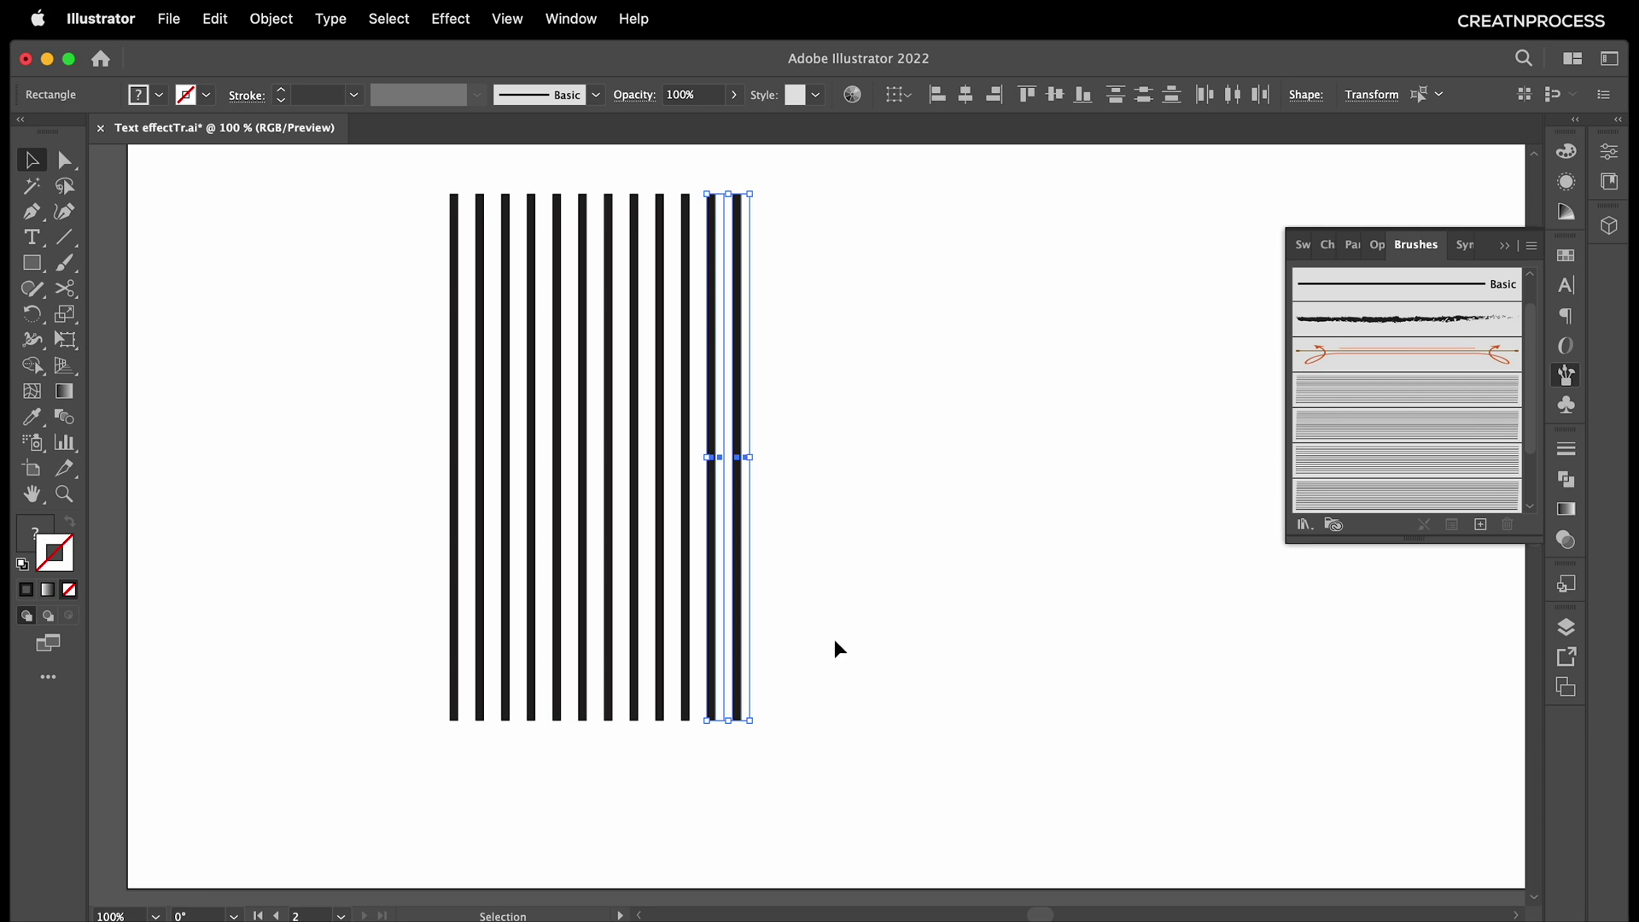
left_click_drag(839, 645, 357, 386)
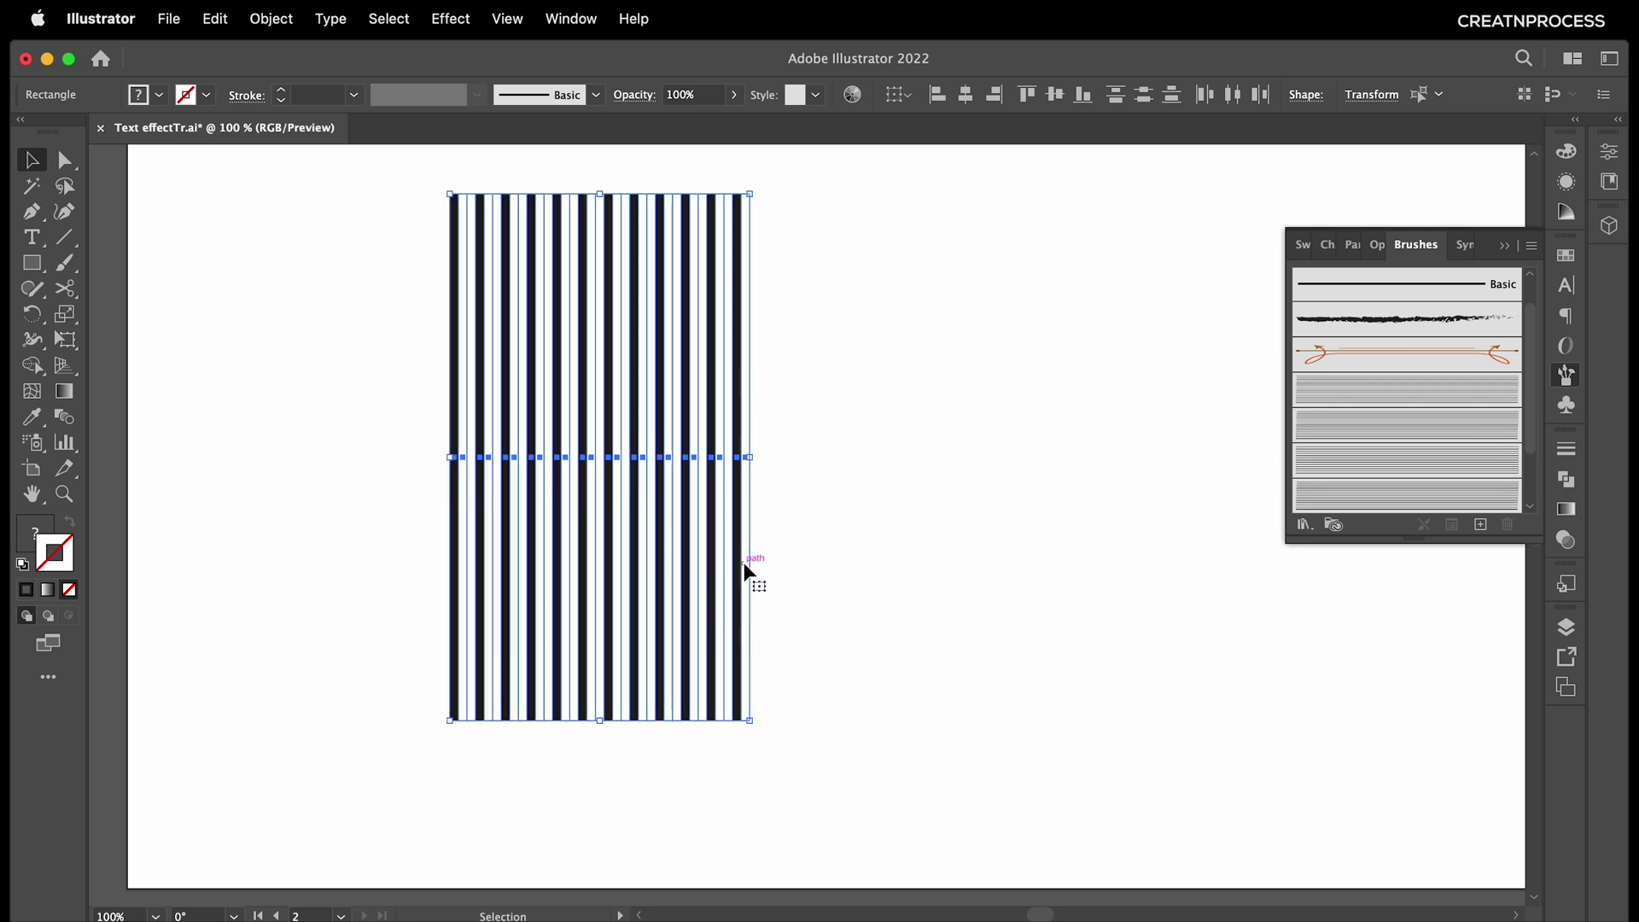
left_click(1480, 524)
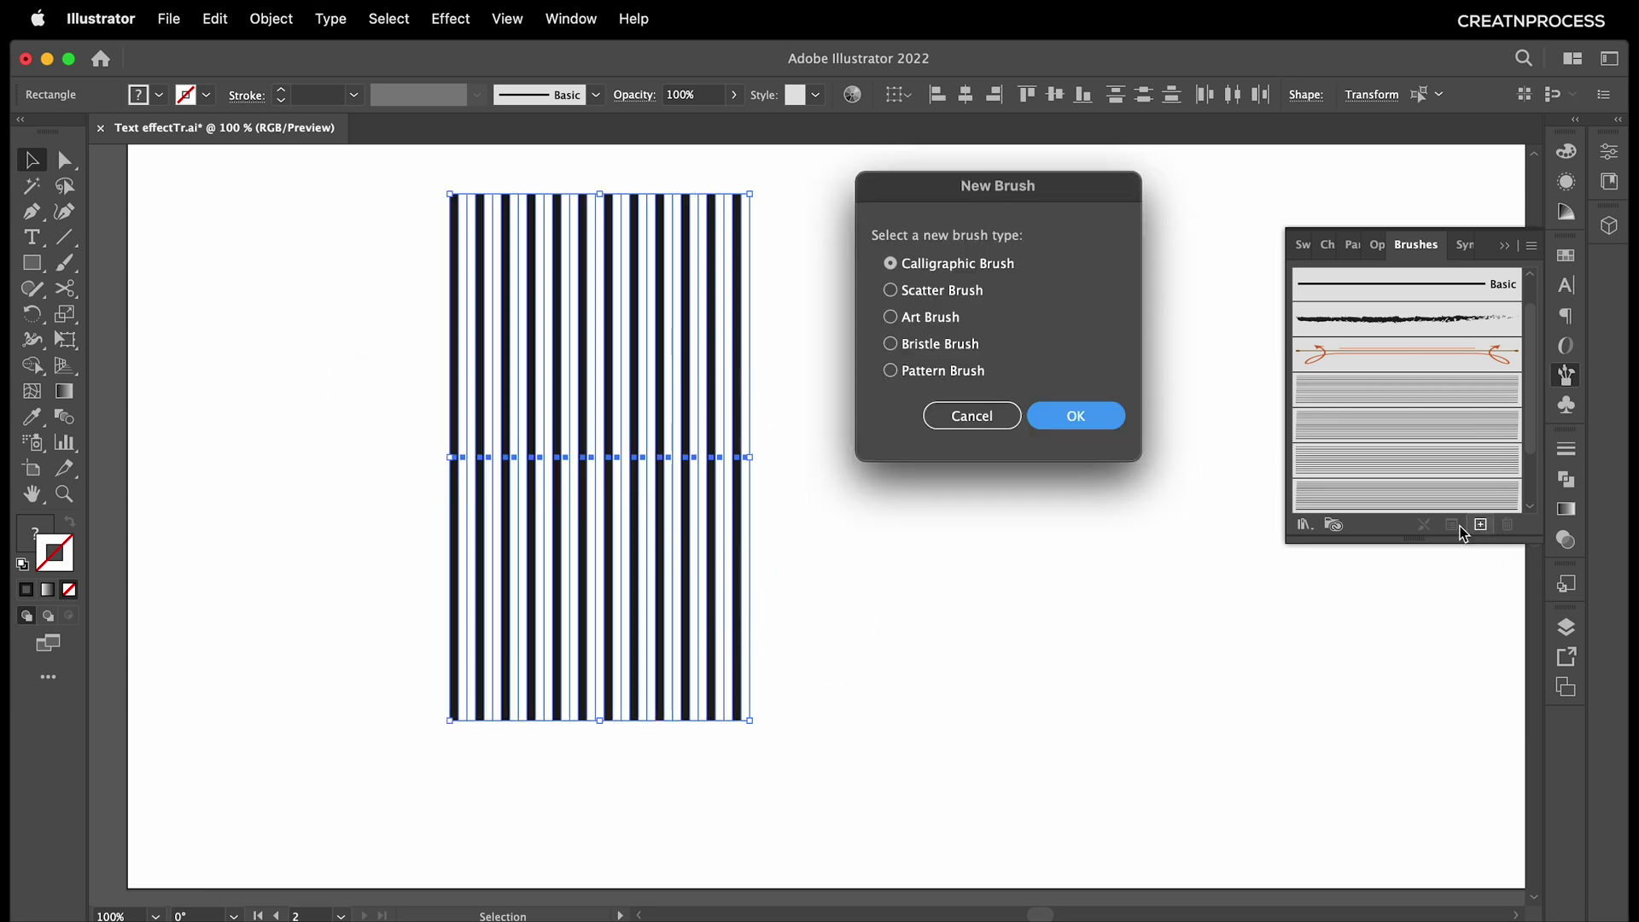
left_click(1074, 418)
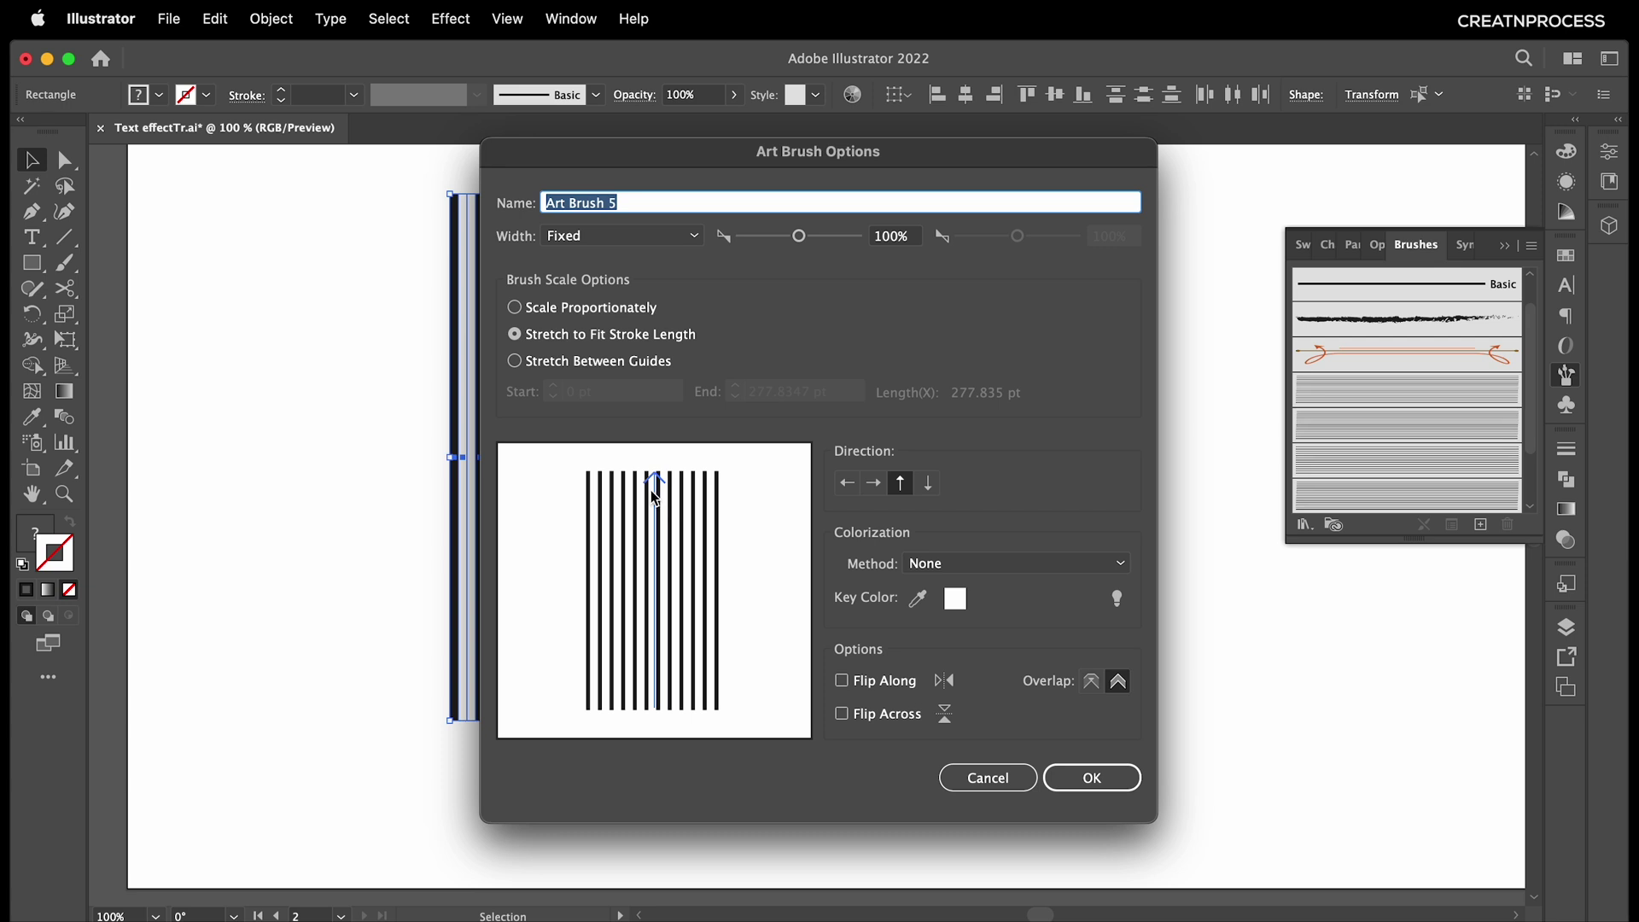
left_click(928, 484)
left_click(982, 779)
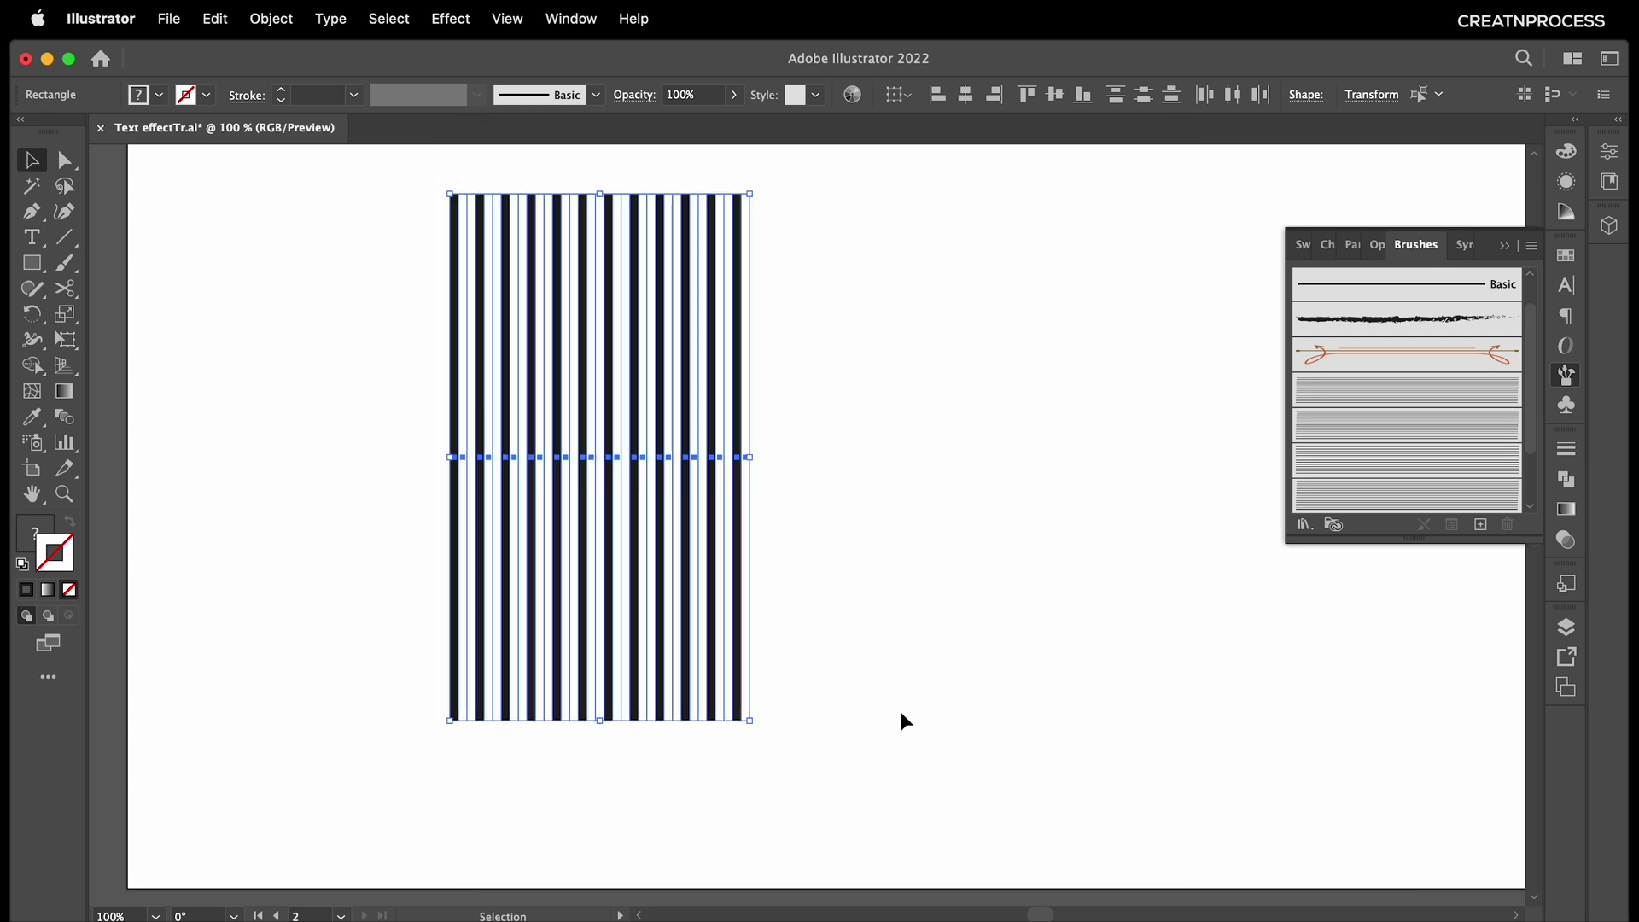
Delete the black and white bars drawn for the brush pattern.
left_click_drag(885, 649, 501, 480)
key("Delete")
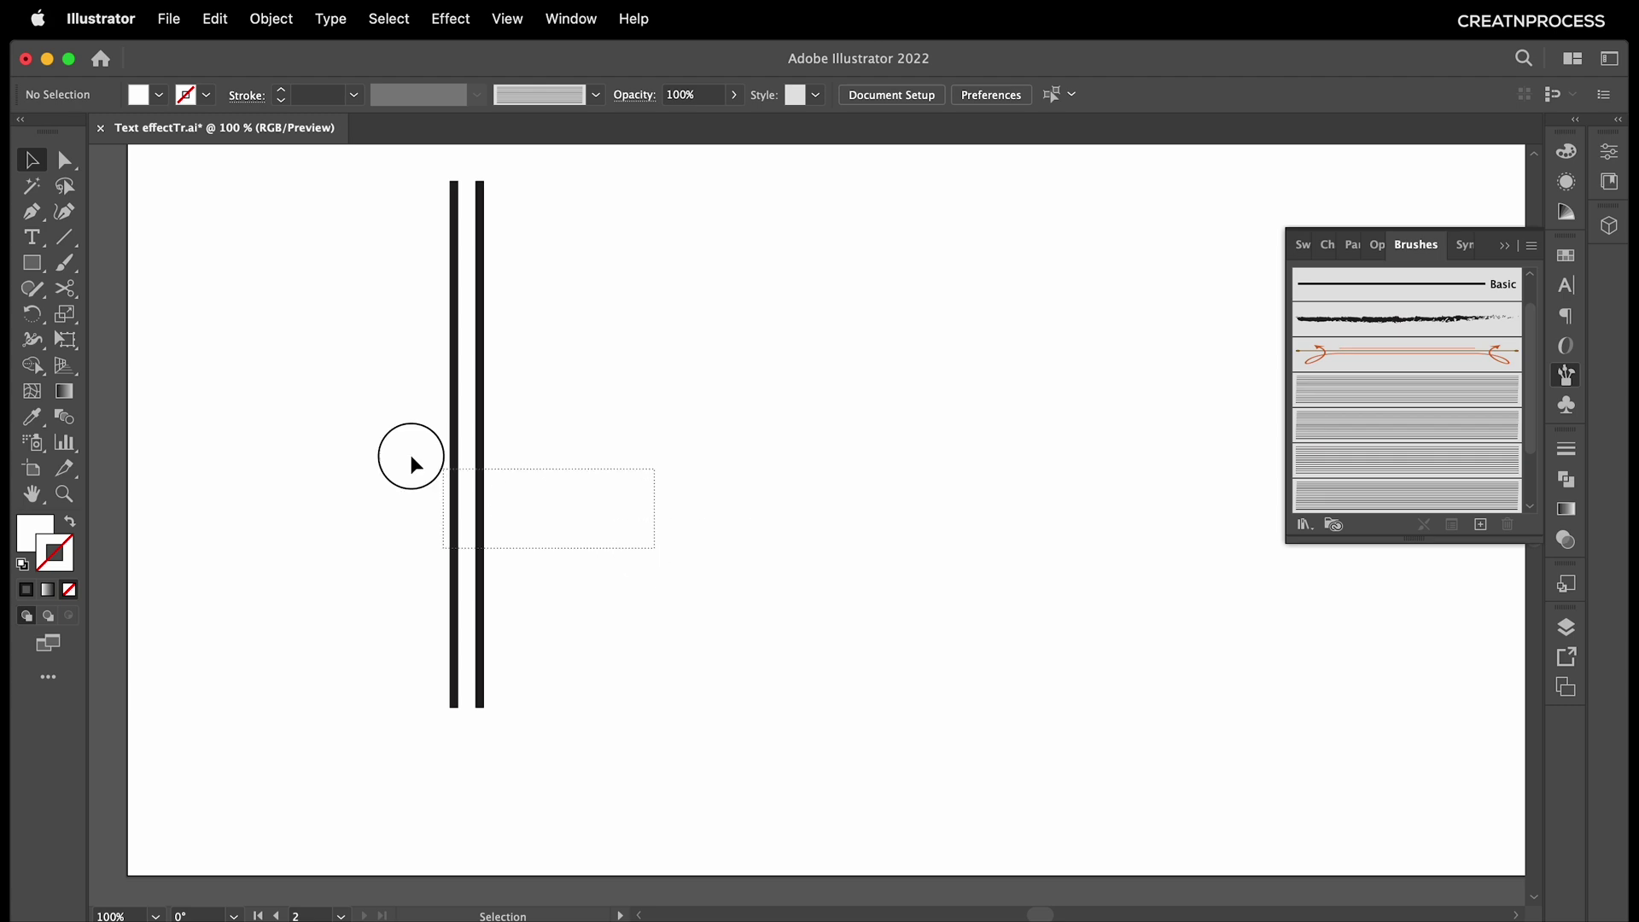
left_click_drag(412, 454, 410, 454)
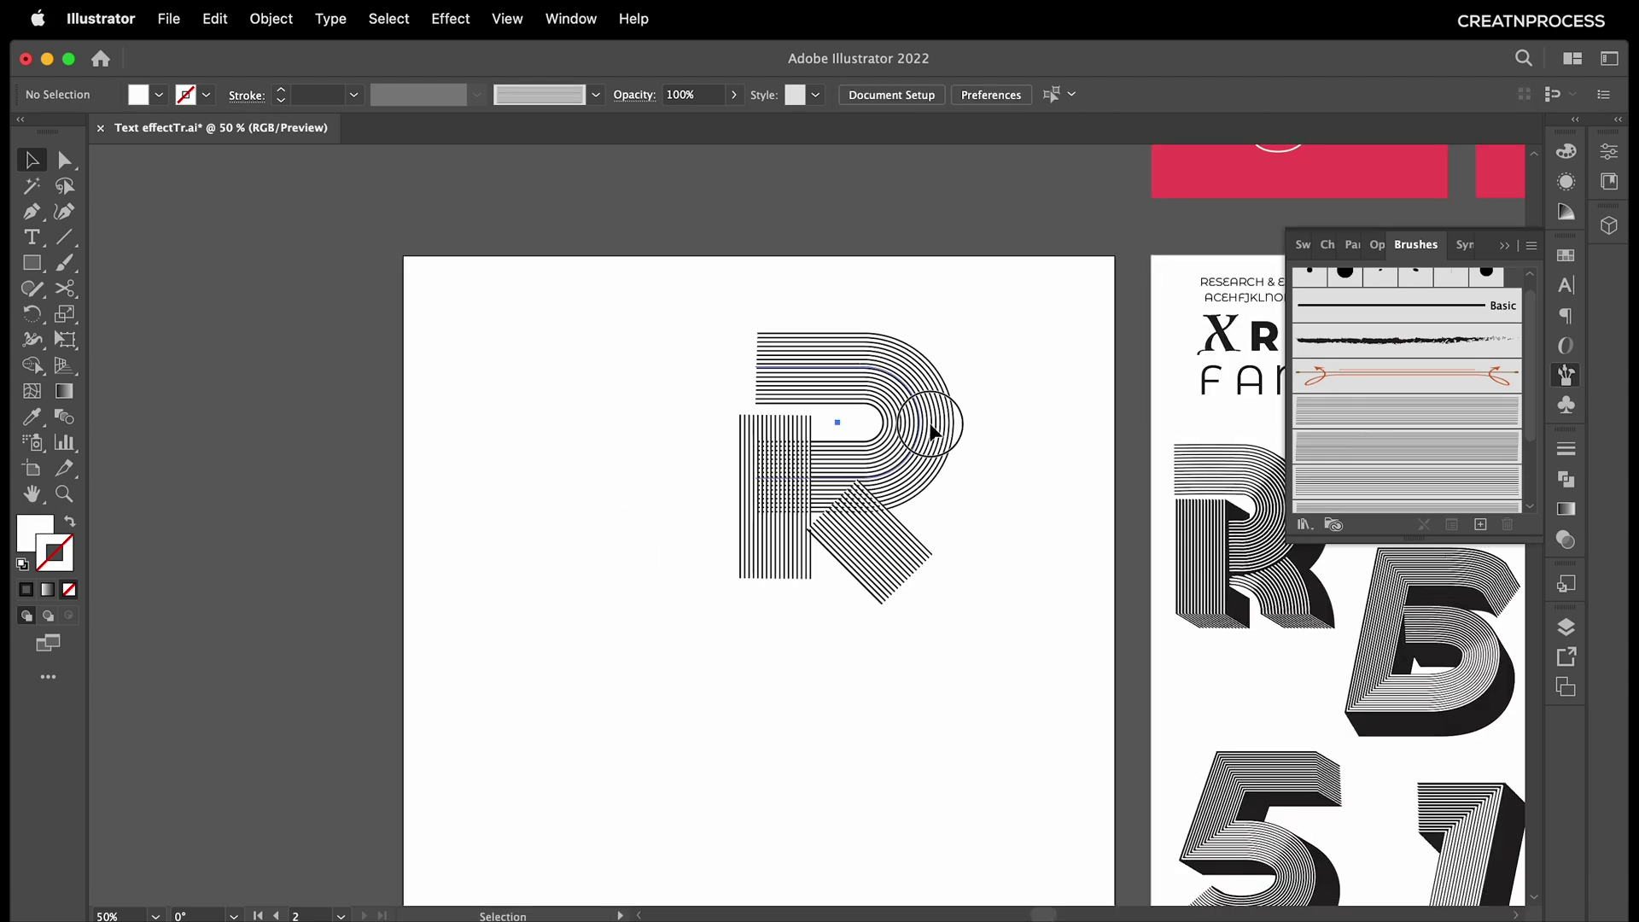
Shift the striped vertical stem sideways so its left edge lines up with the left ends of the bowl.
left_click(930, 431)
scroll(894, 491, "up", 4)
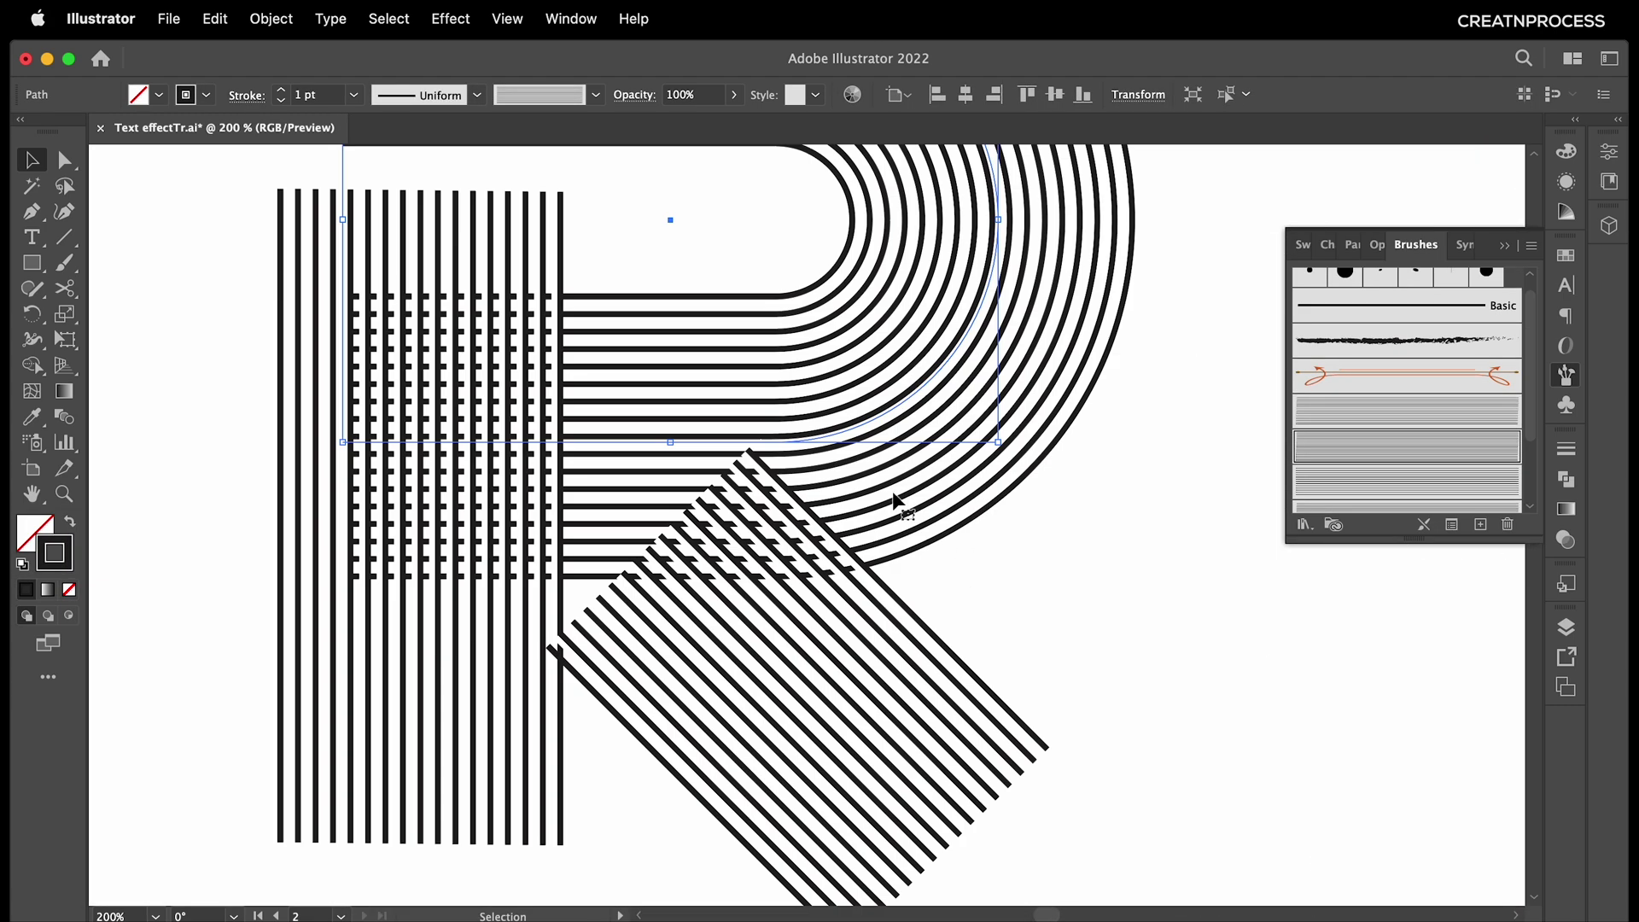
left_click_drag(835, 197, 912, 565)
left_click_drag(522, 522, 499, 384)
scroll(555, 546, "down", 1)
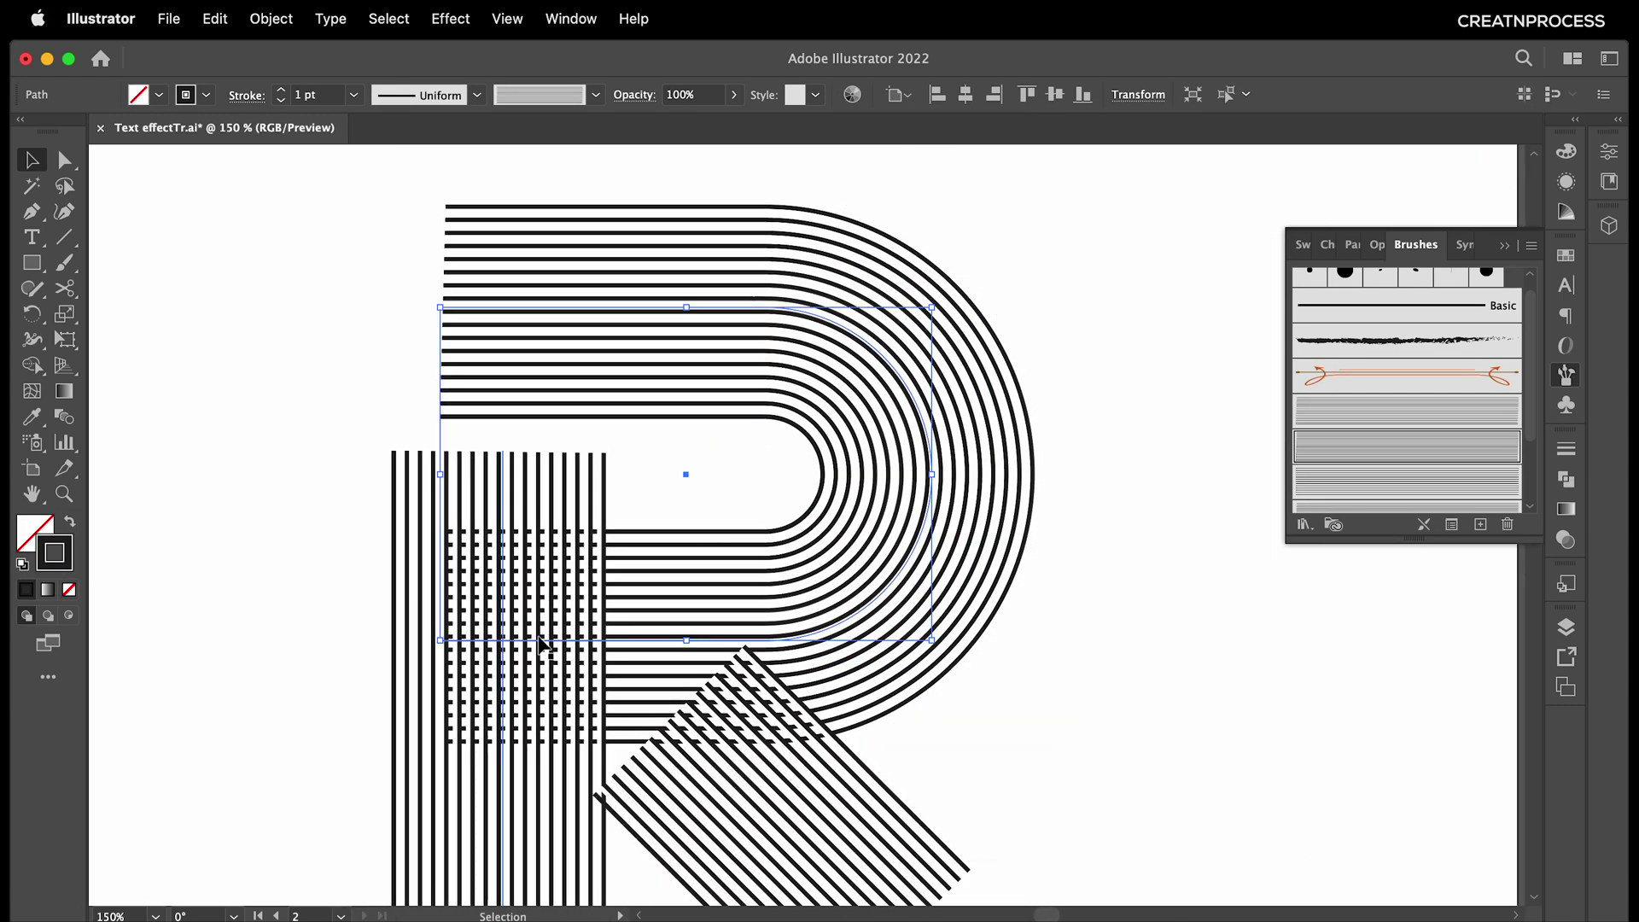
left_click_drag(530, 666, 578, 658)
scroll(678, 644, "down", 2)
Shift the striped diagonal leg sideways so its upper corner meets the right edge of the stem.
left_click_drag(821, 689, 757, 628)
left_click_drag(679, 690, 700, 678)
key("super+equal")
key("super+equal")
key("super+equal")
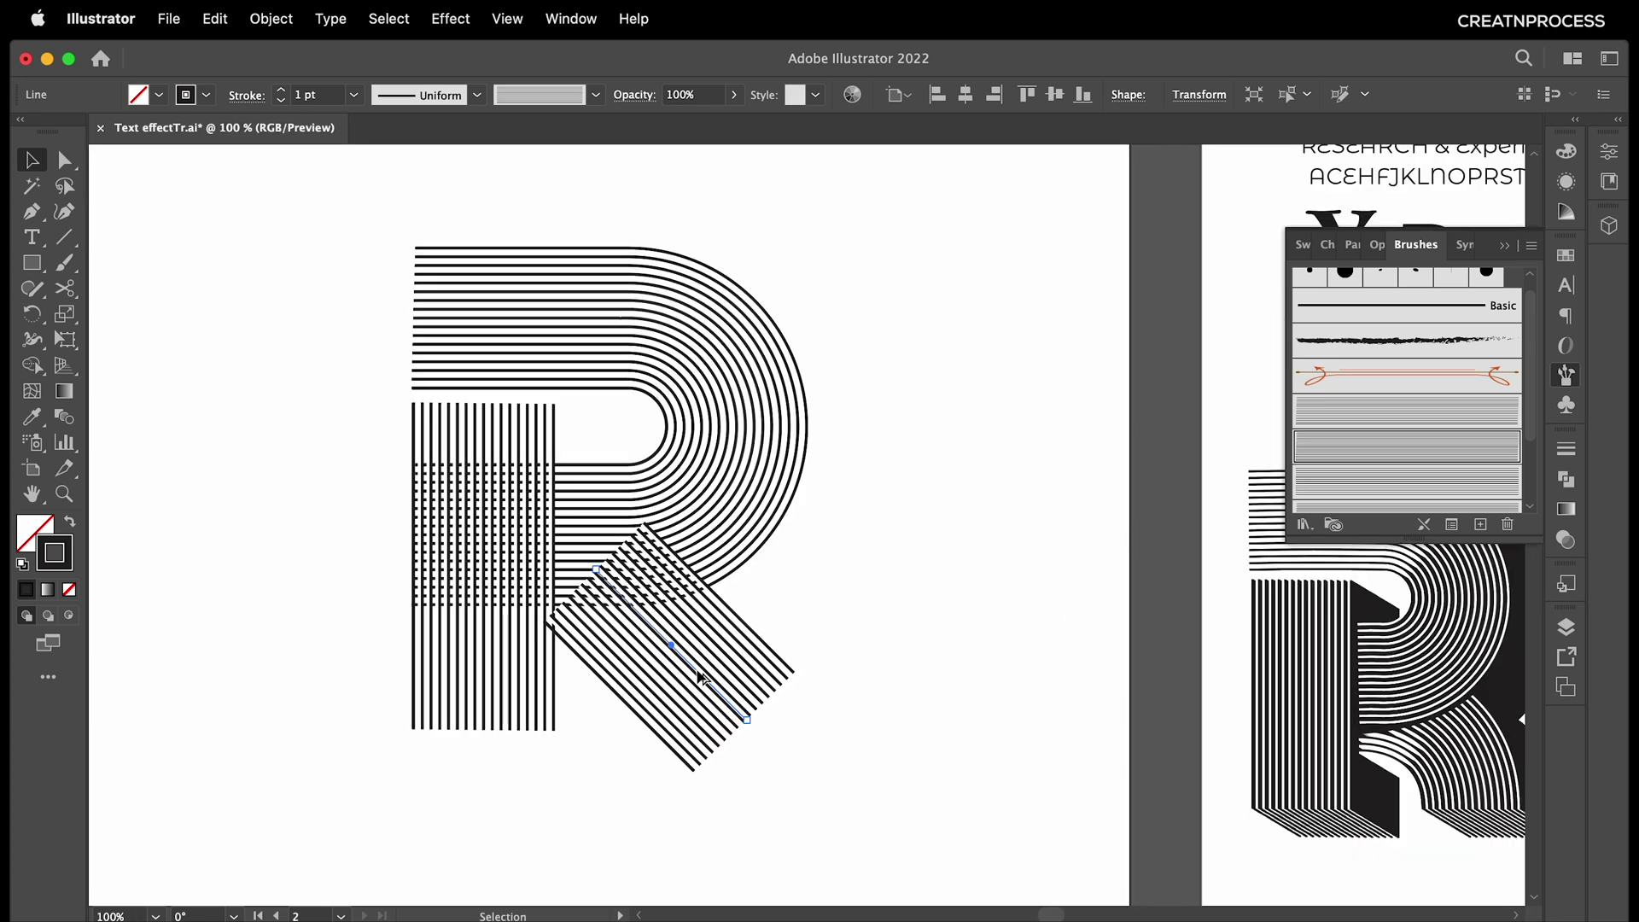
scroll(802, 705, "down", 2)
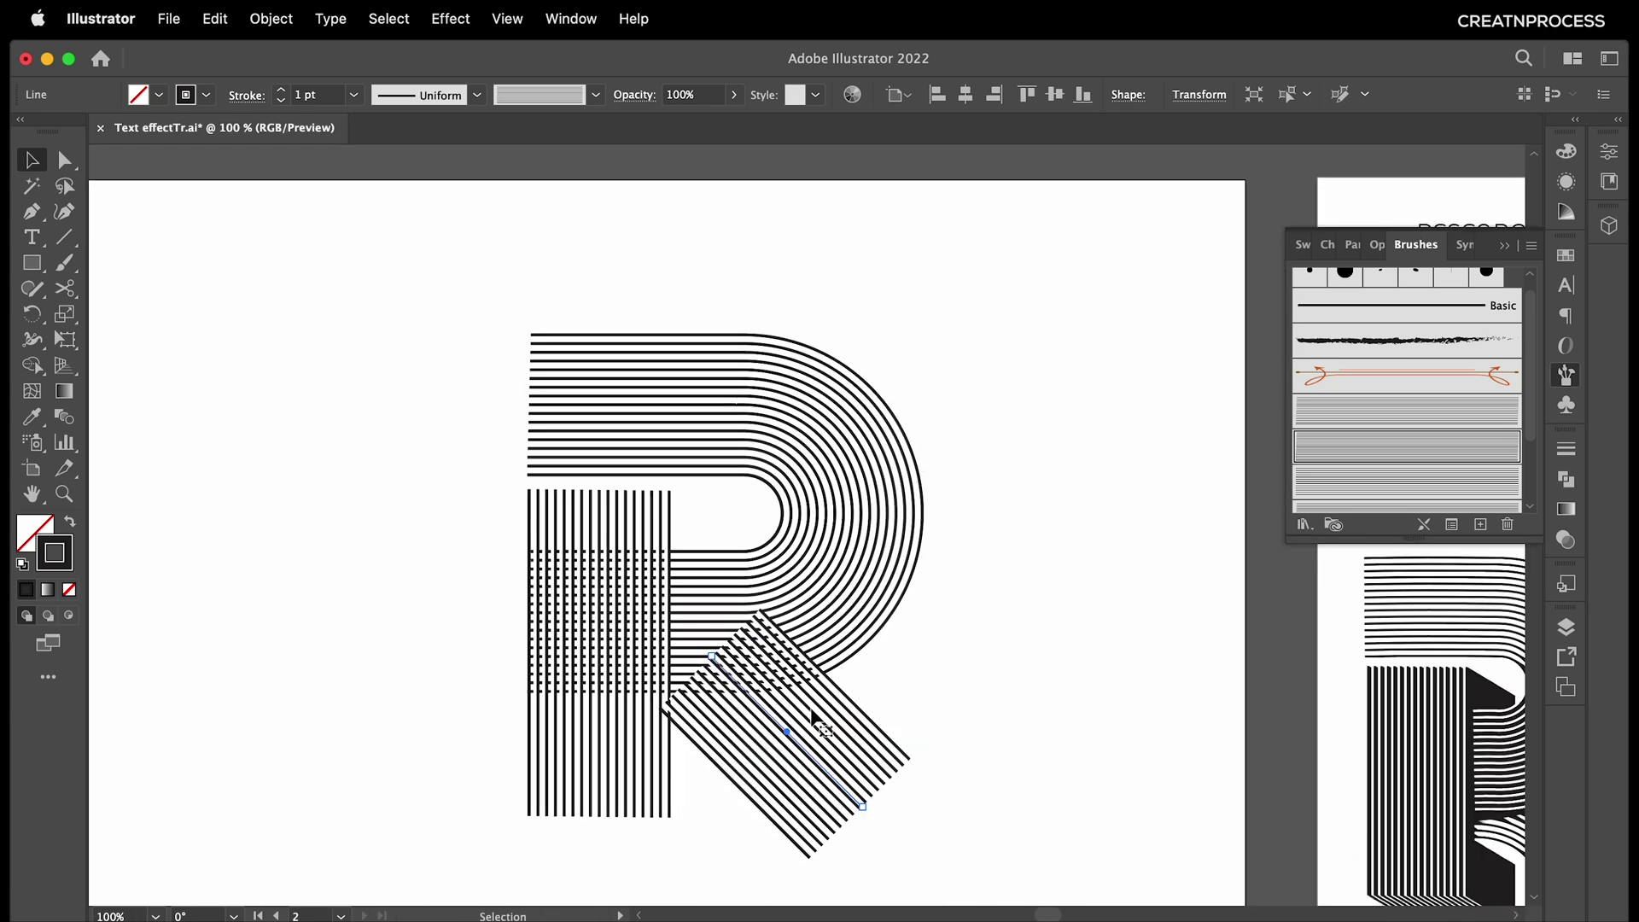
Trace the bowl's lower outer edge with the Pen tool, from just beyond the leg's outer side to the stem's right edge.
left_click_drag(871, 690, 1010, 609)
scroll(759, 651, "up", 3)
key("p")
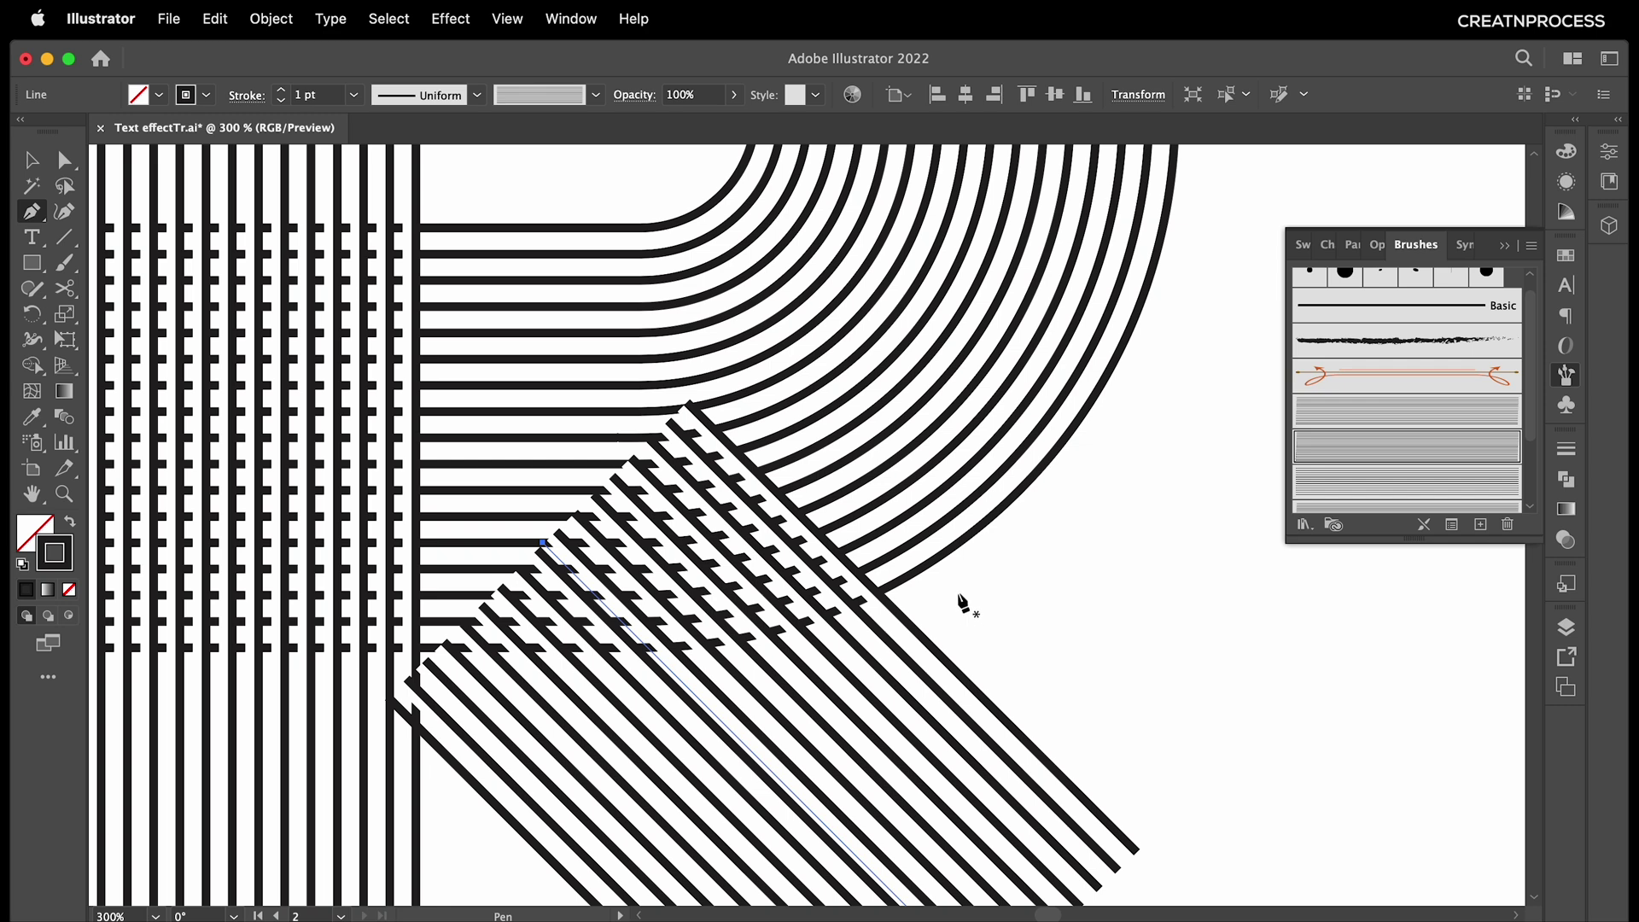
scroll(907, 592, "up", 2)
left_click(901, 585)
left_click_drag(515, 714, 270, 753)
left_click_drag(375, 733, 807, 766)
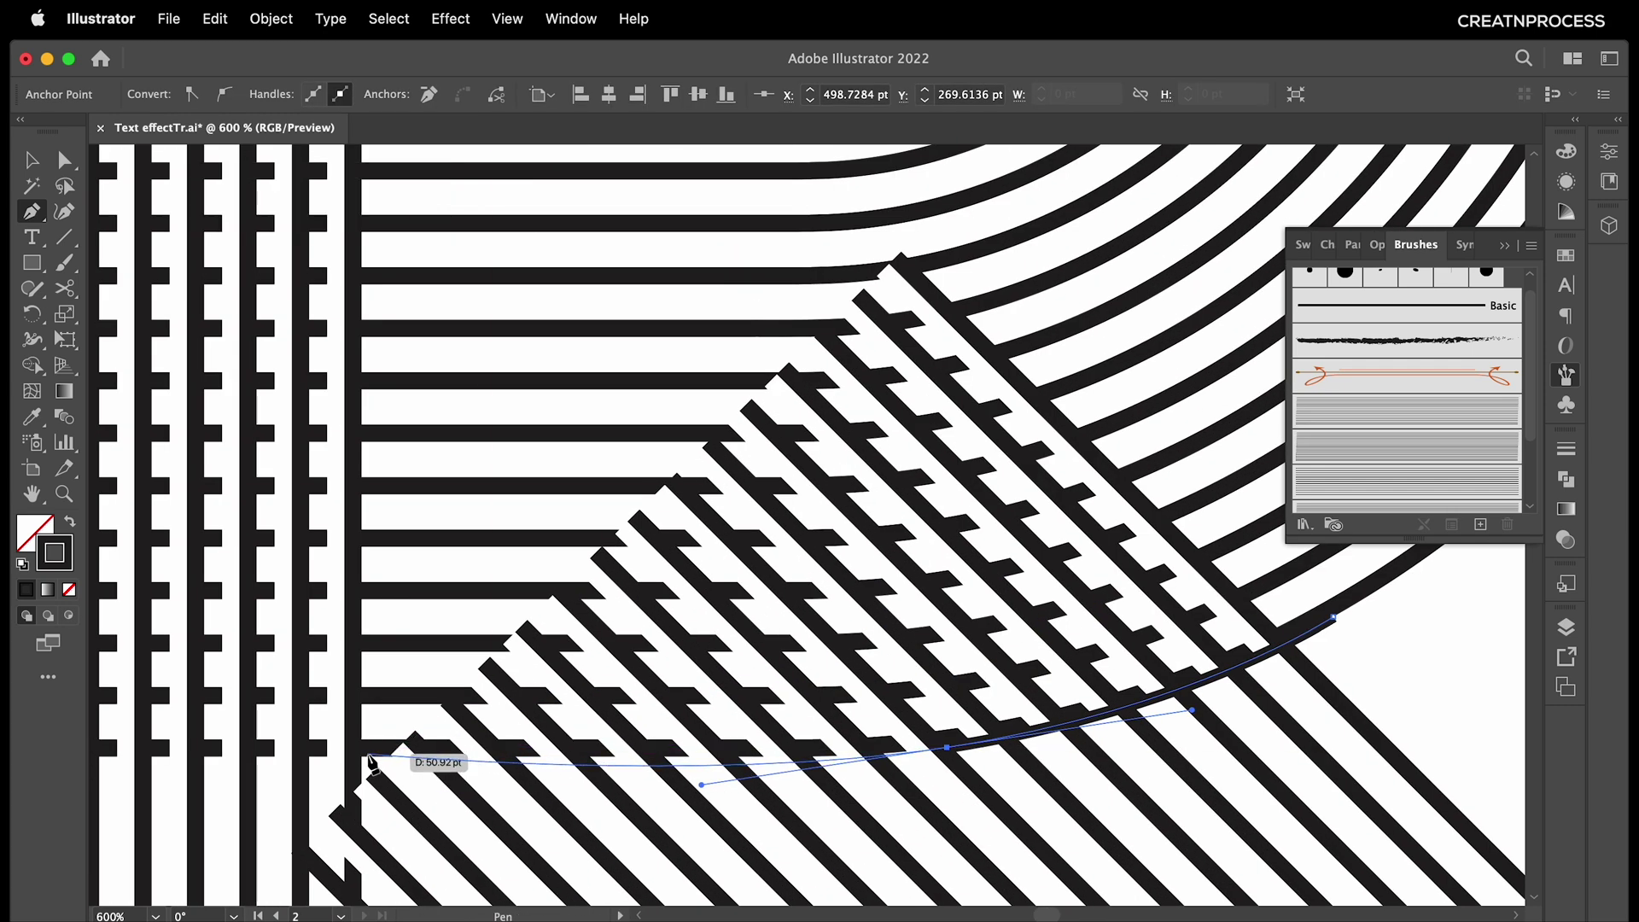
left_click(369, 756)
scroll(369, 757, "down", 3)
scroll(369, 756, "left", 3)
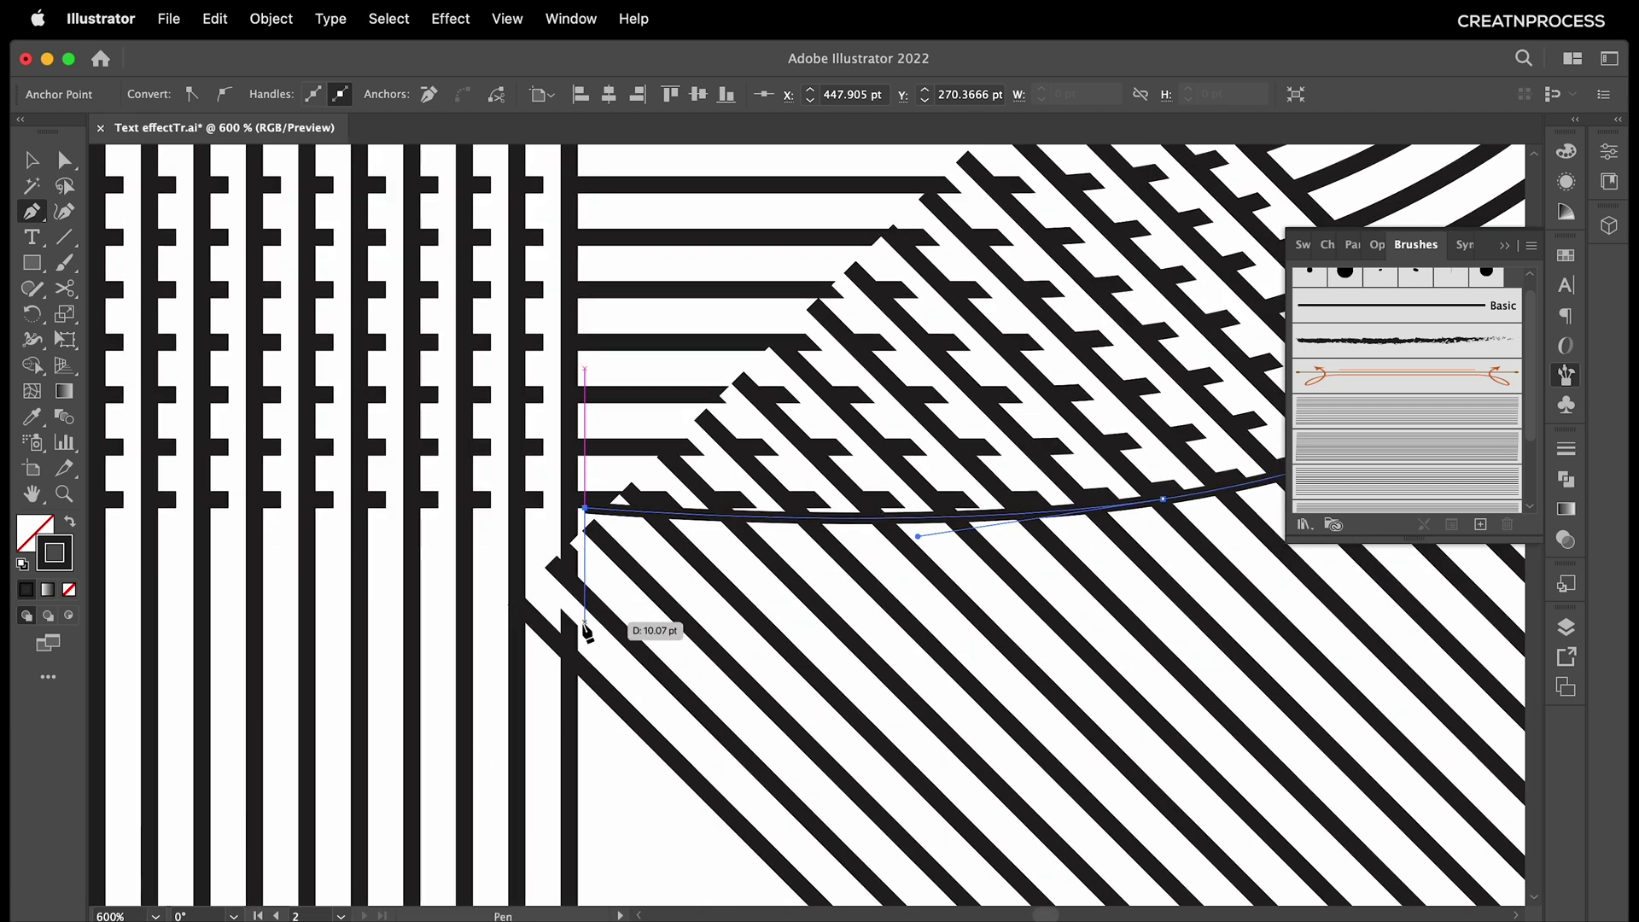
key("super+z")
left_click(578, 511)
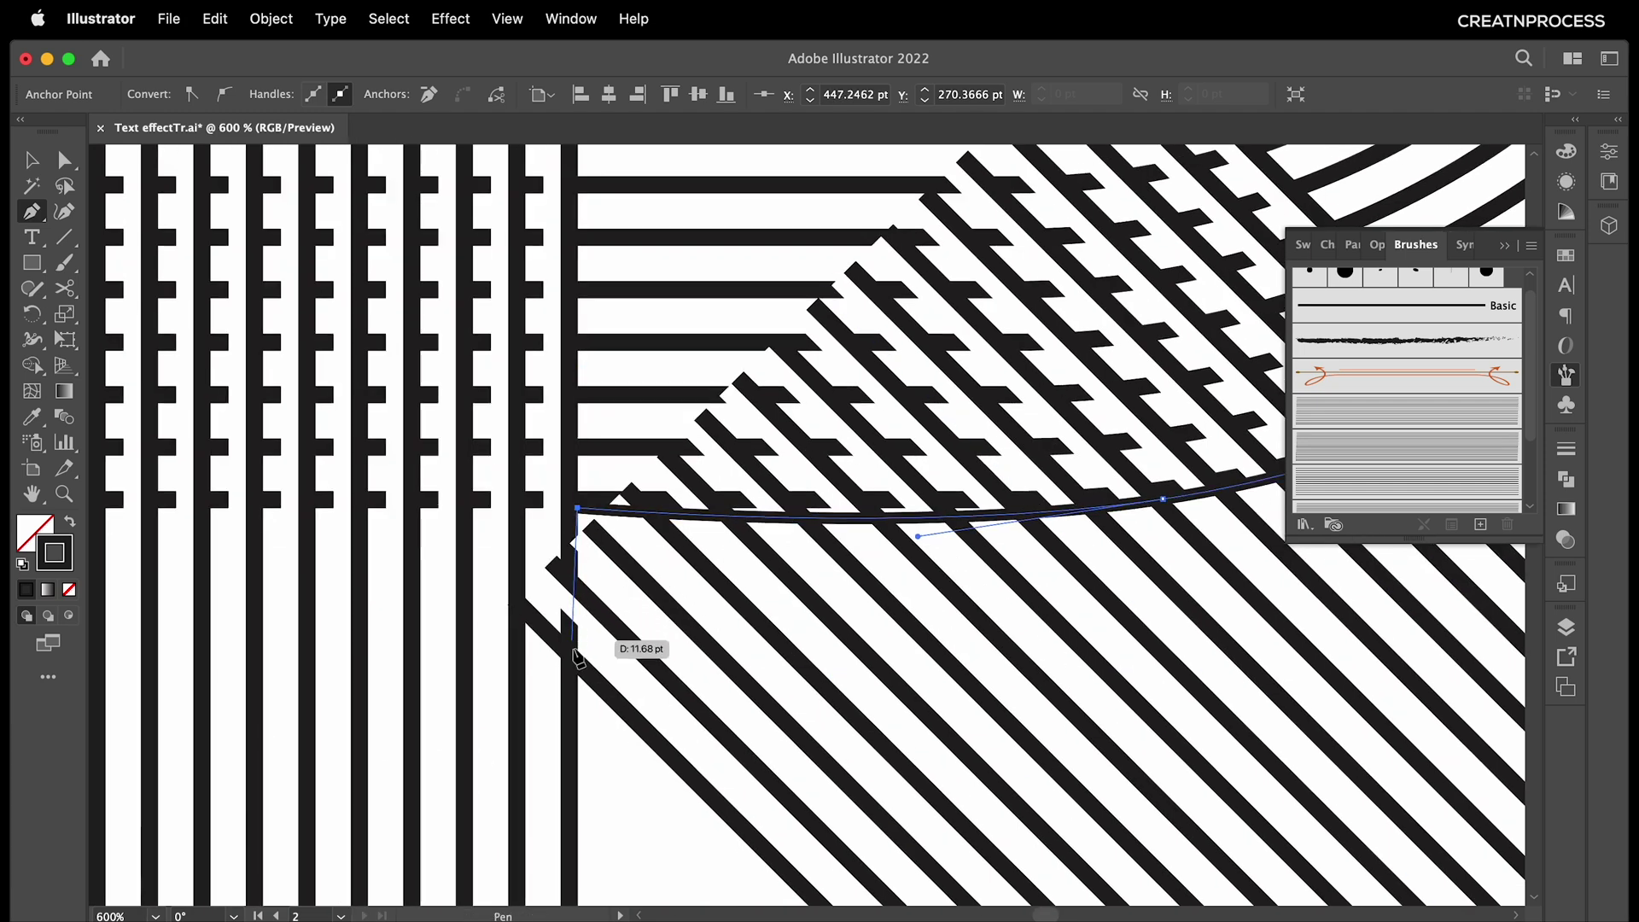
Continue the pen path around the overlap of leg, stem and bowl, and give the shape a black fill without a stroke.
left_click(579, 698)
left_click(278, 654)
scroll(438, 743, "down", 5)
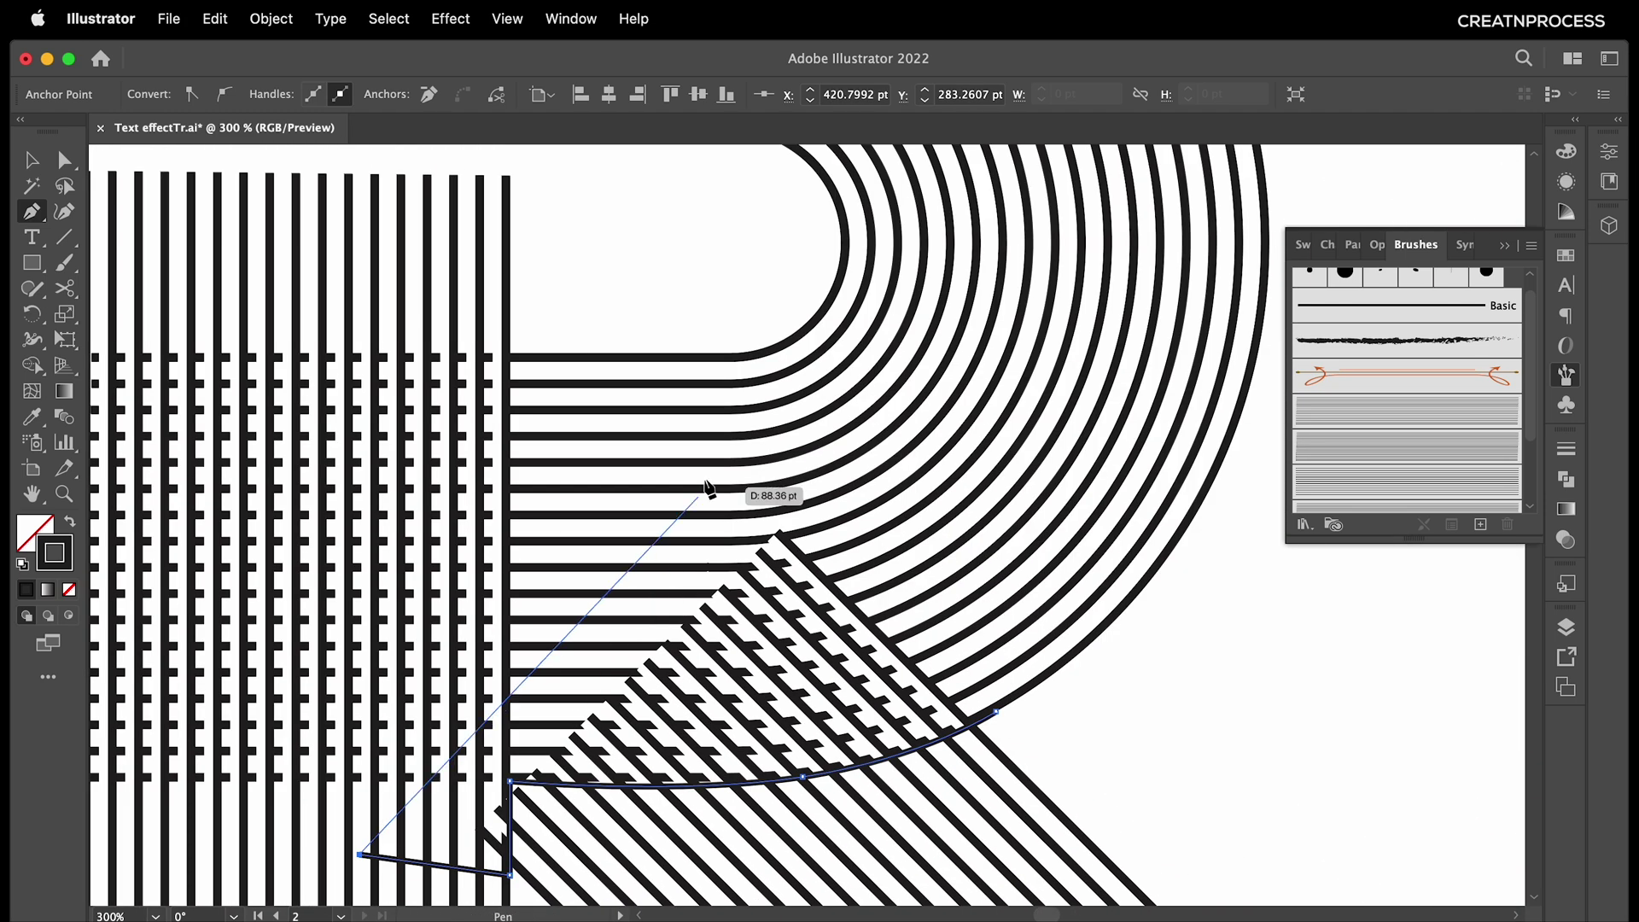
left_click(683, 403)
left_click(980, 461)
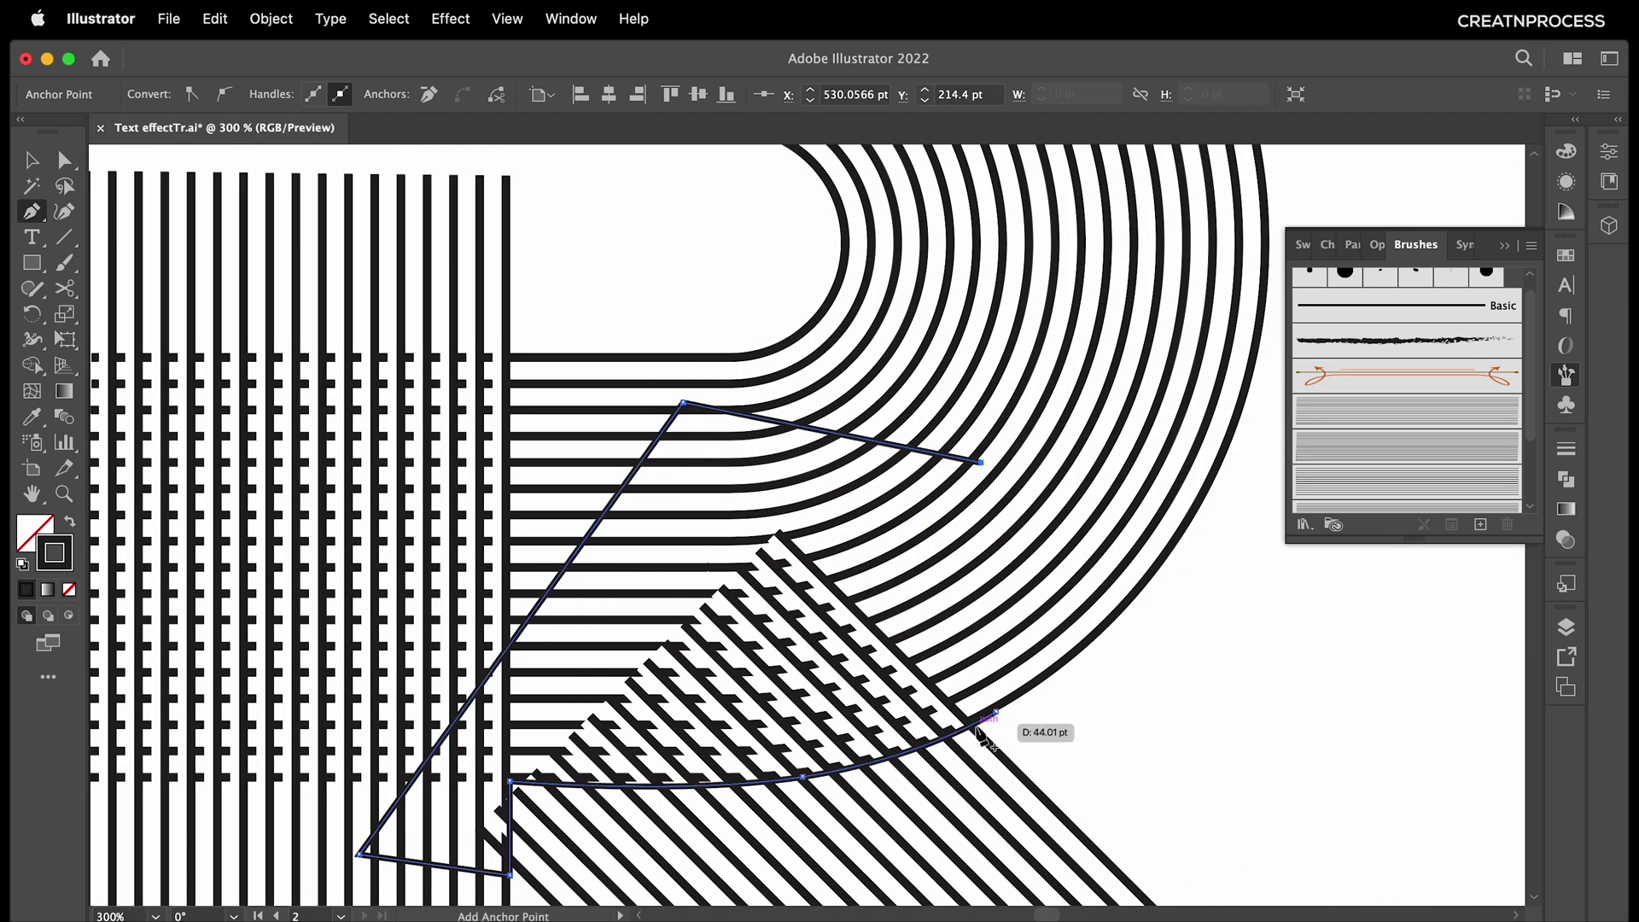
left_click(73, 526)
Set the opacity of the black overlap shape to 60%.
scroll(786, 523, "up", 4)
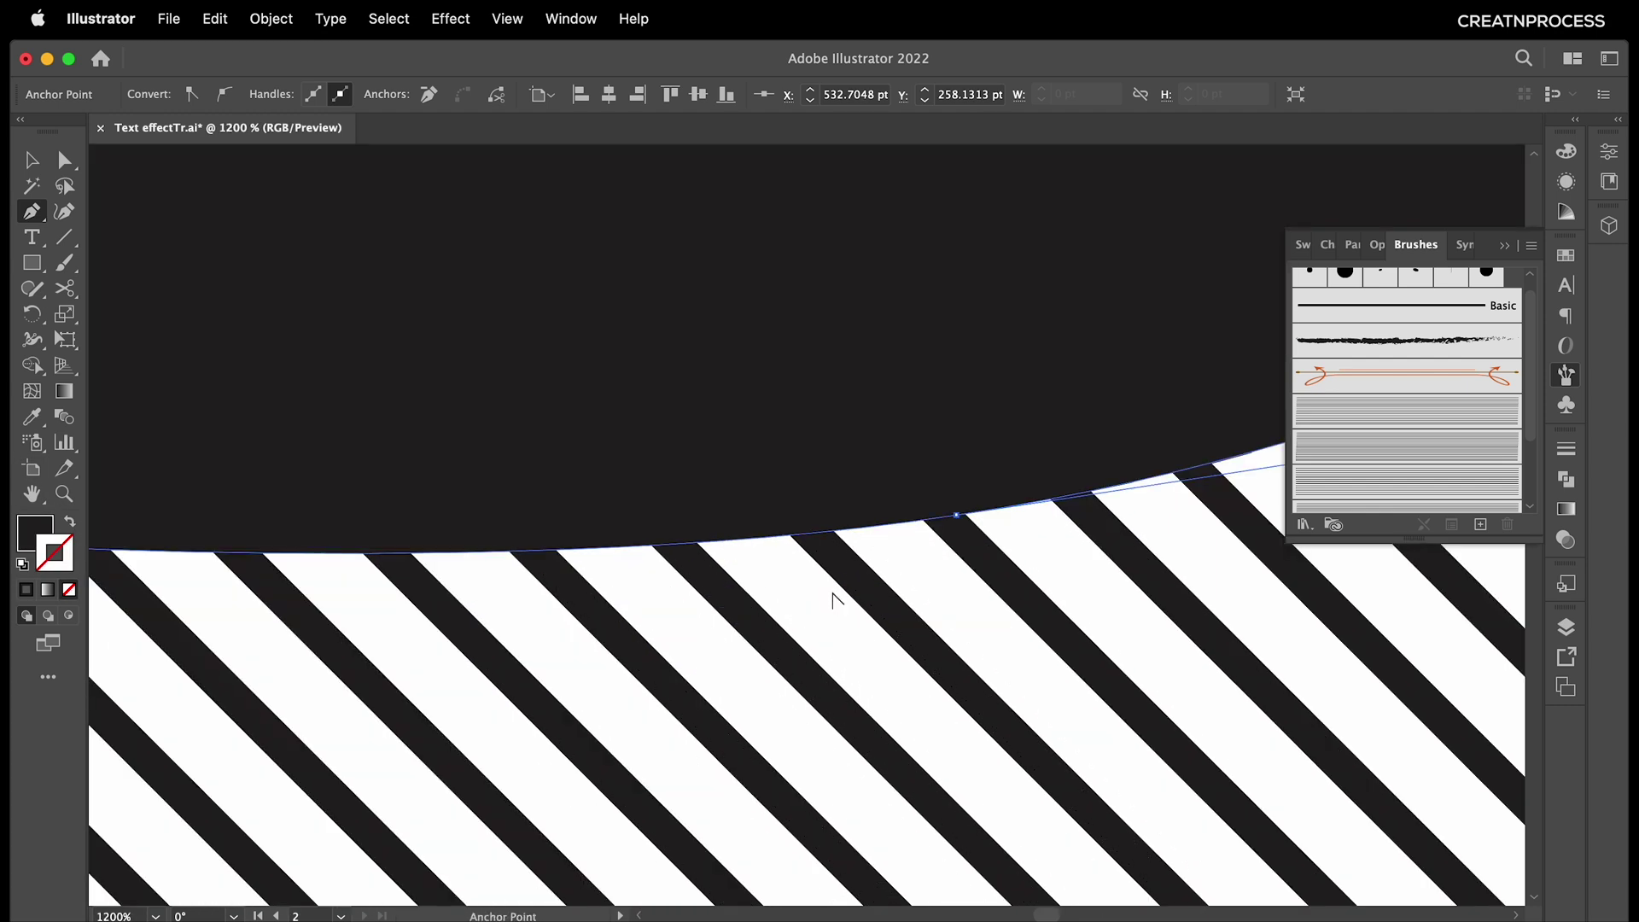
scroll(834, 592, "down", 2)
left_click(31, 159)
left_click(1569, 183)
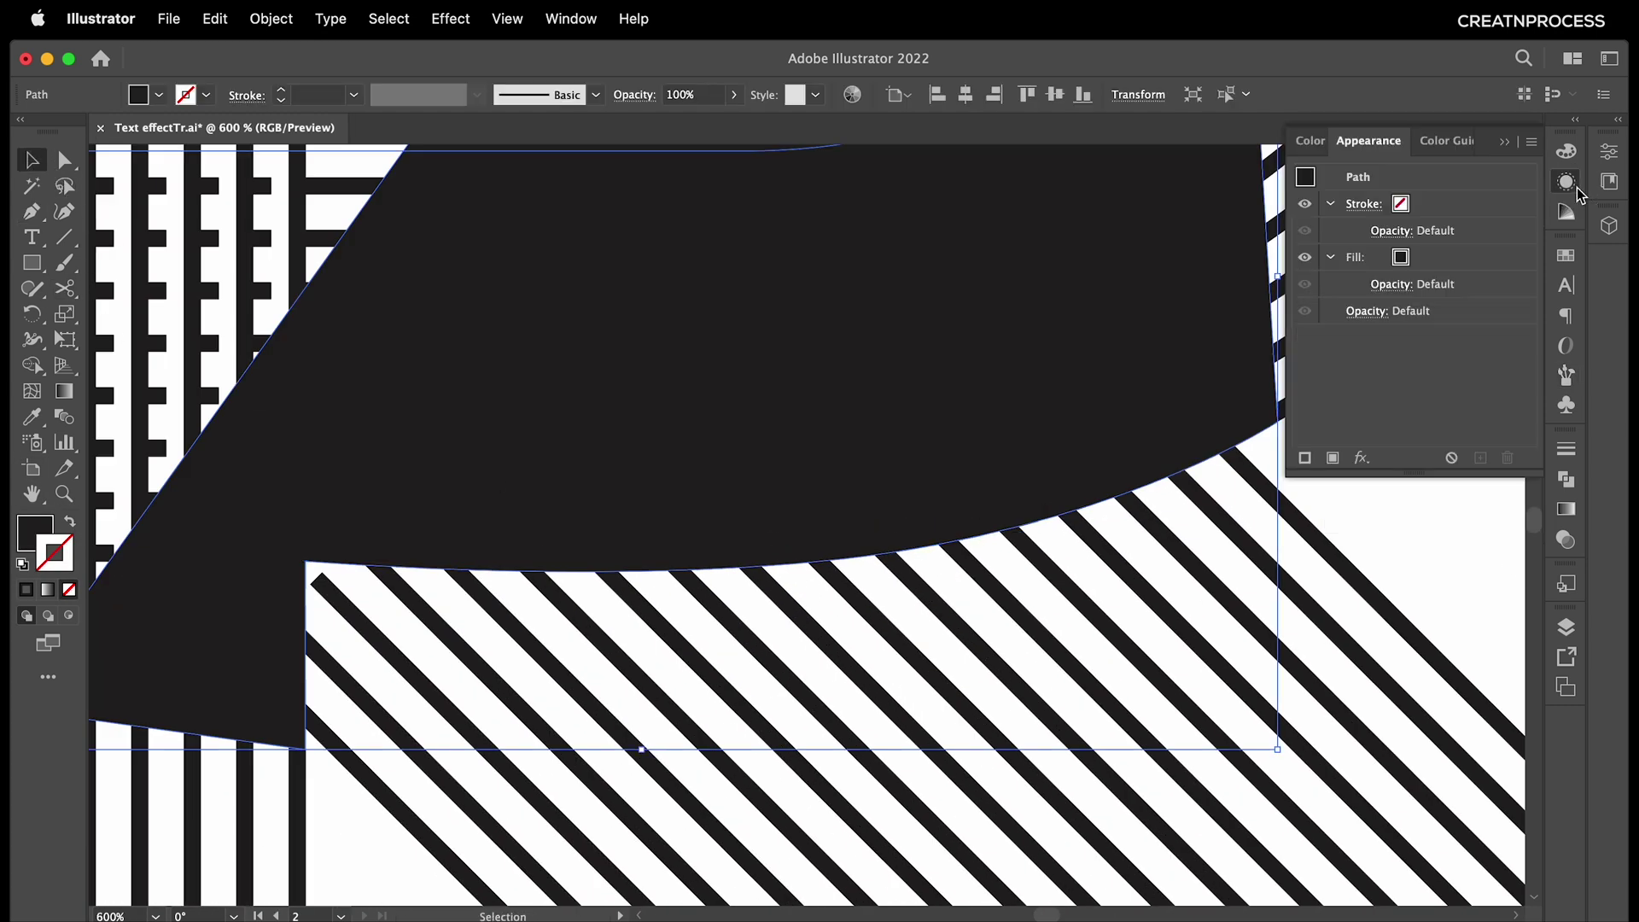
left_click(1412, 320)
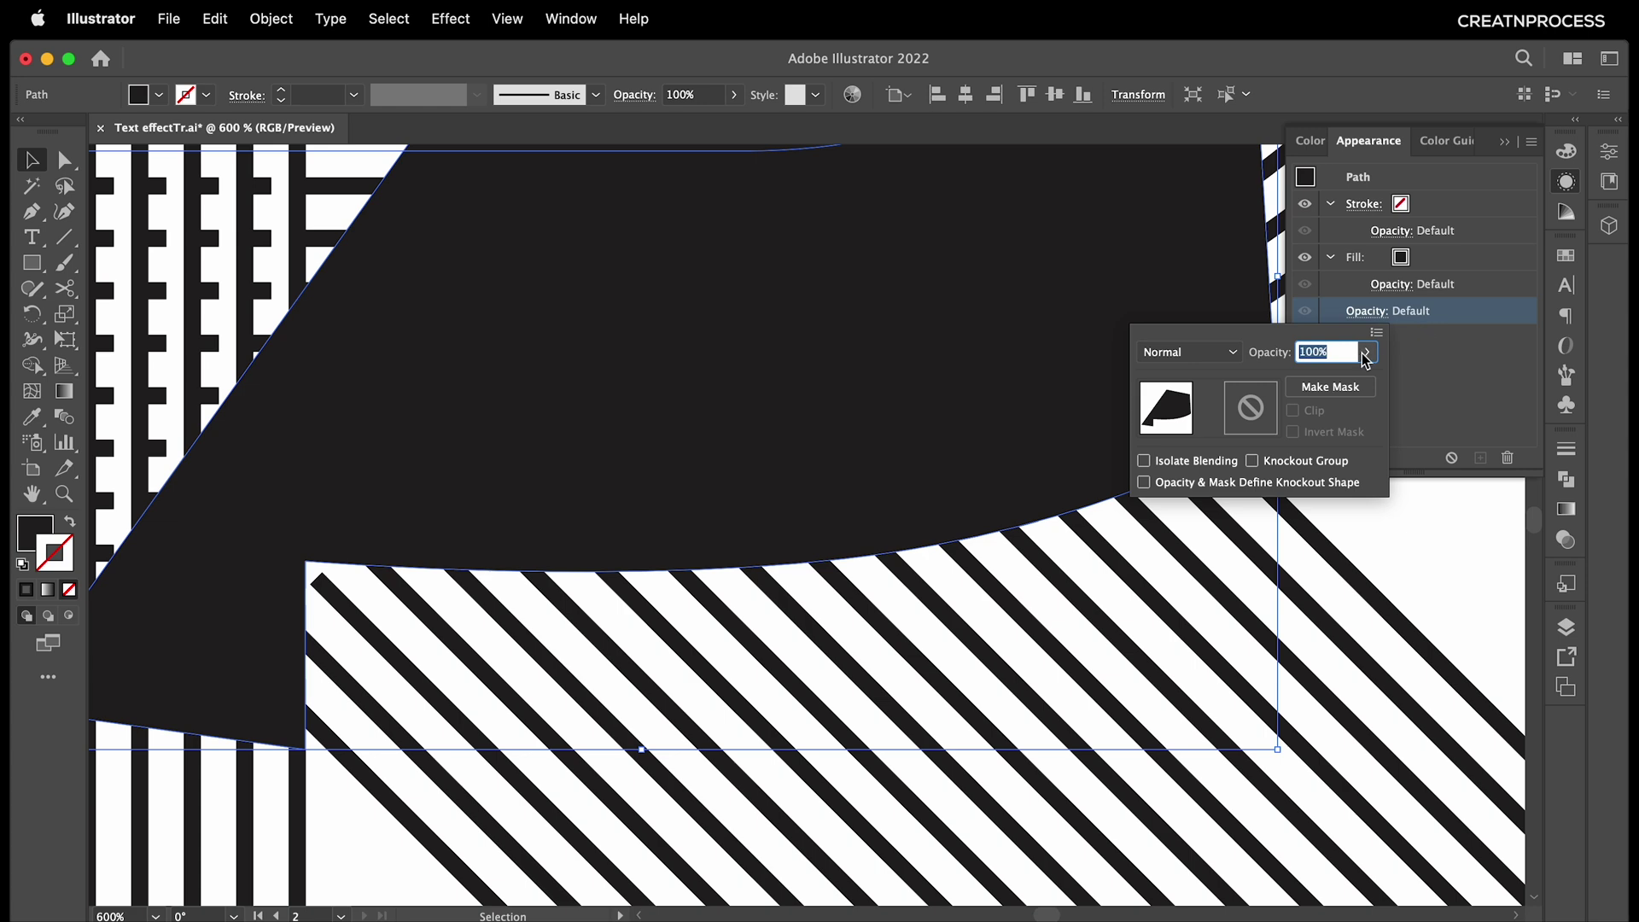
left_click(1366, 354)
left_click_drag(1366, 378, 1332, 382)
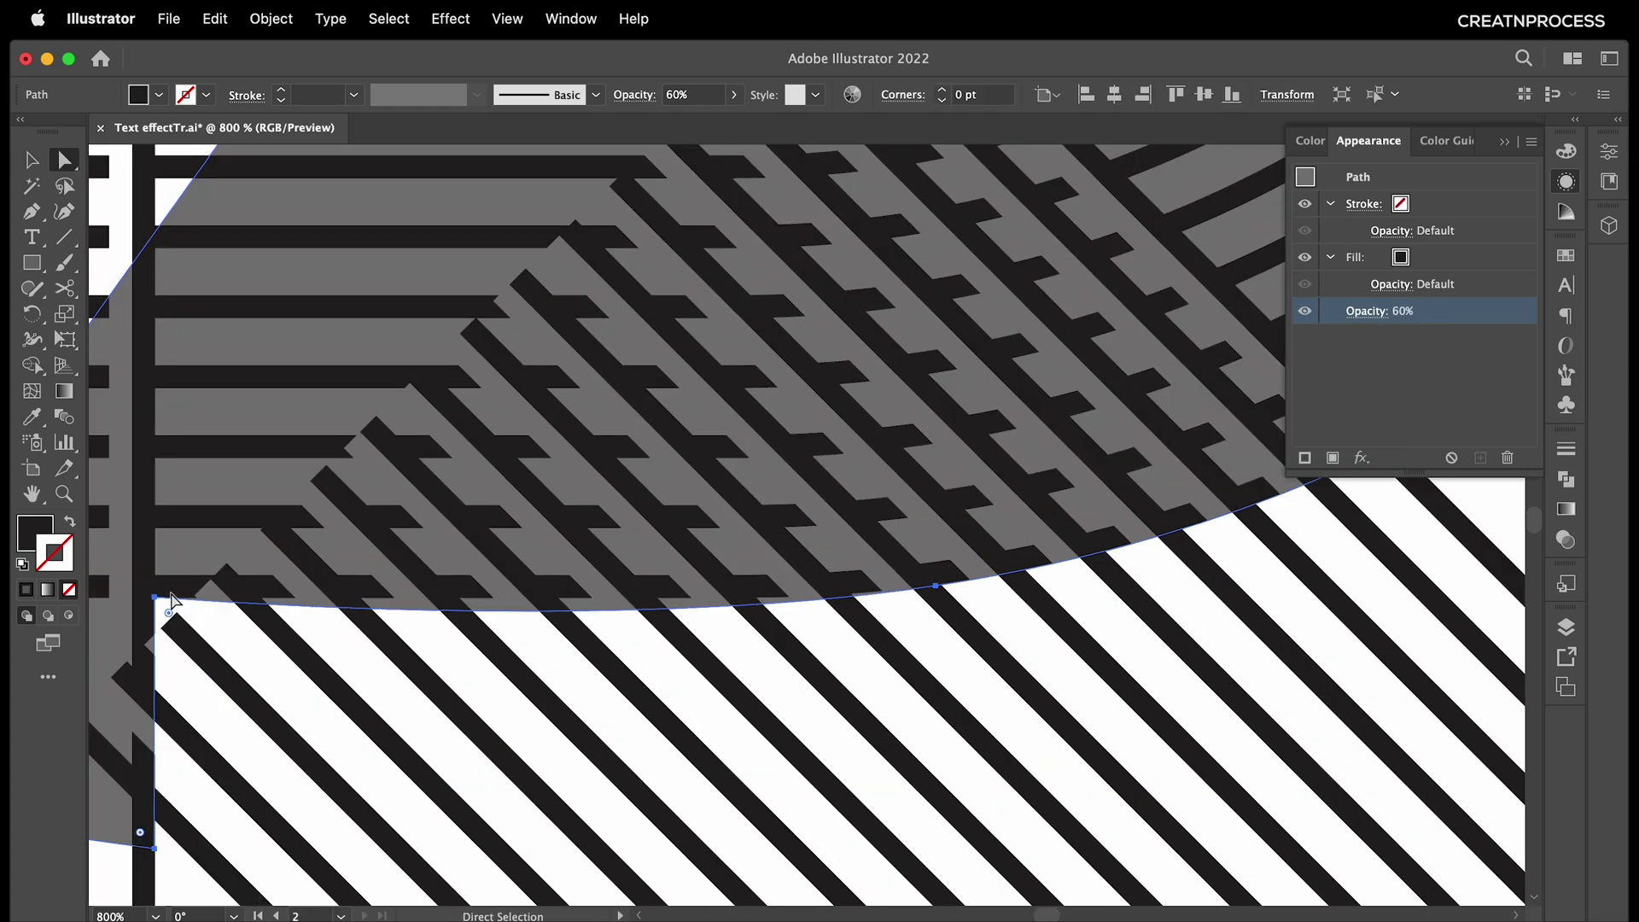
Reshape the overlap shape's curved lower edge with the Direct Selection tool so it follows the bowl's outer line.
left_click(934, 586)
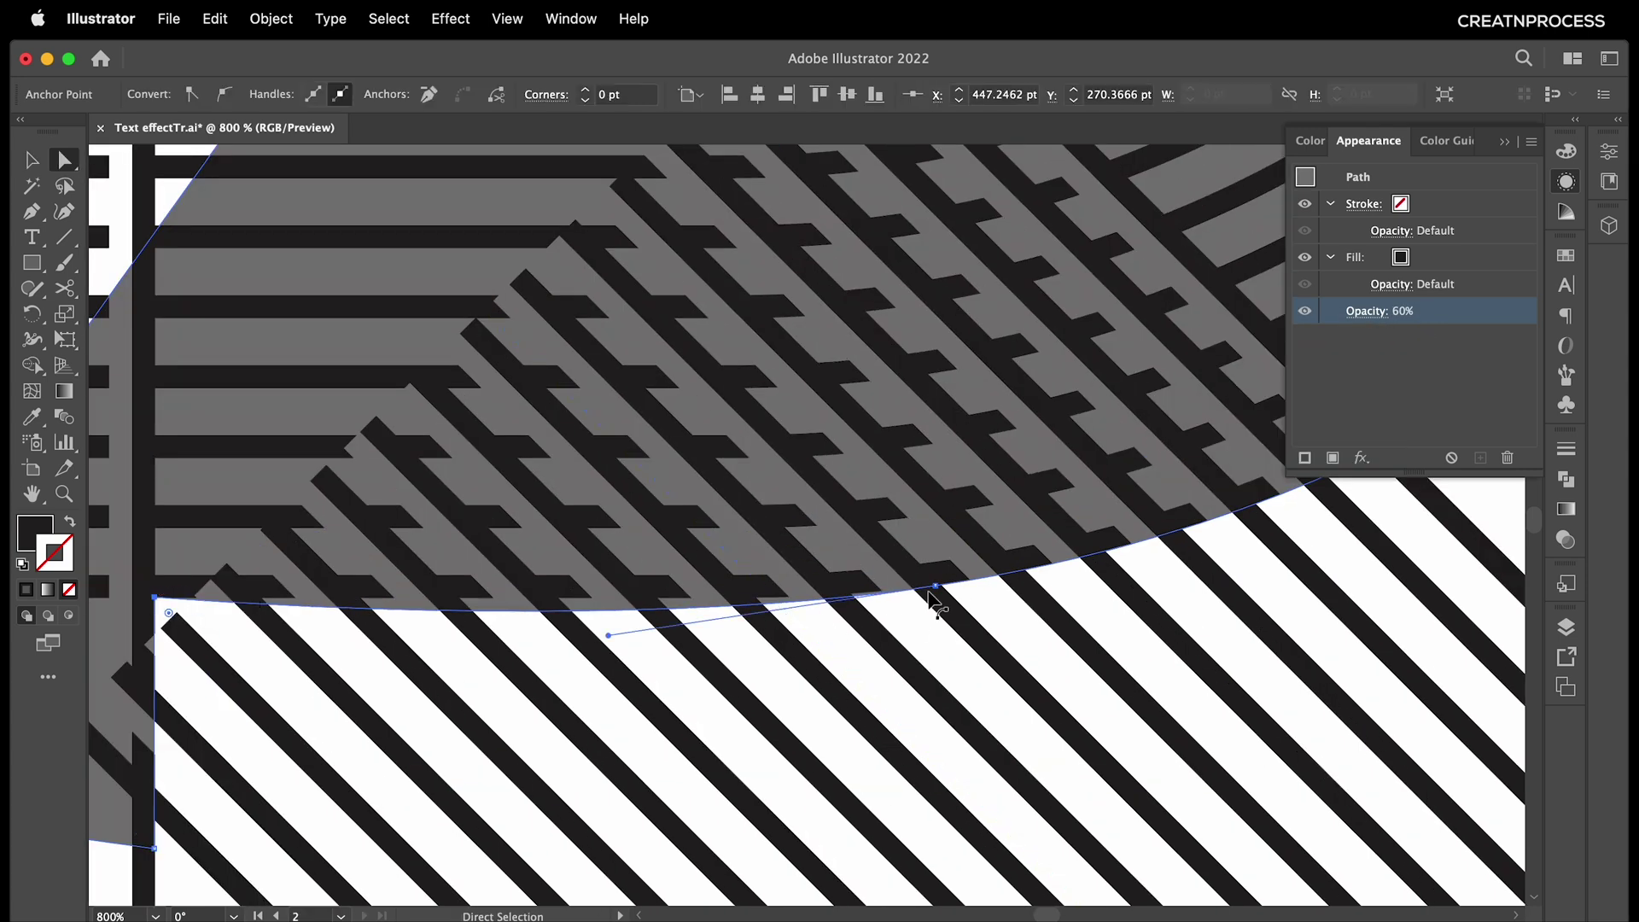
left_click_drag(608, 635, 608, 635)
left_click_drag(1128, 587, 837, 644)
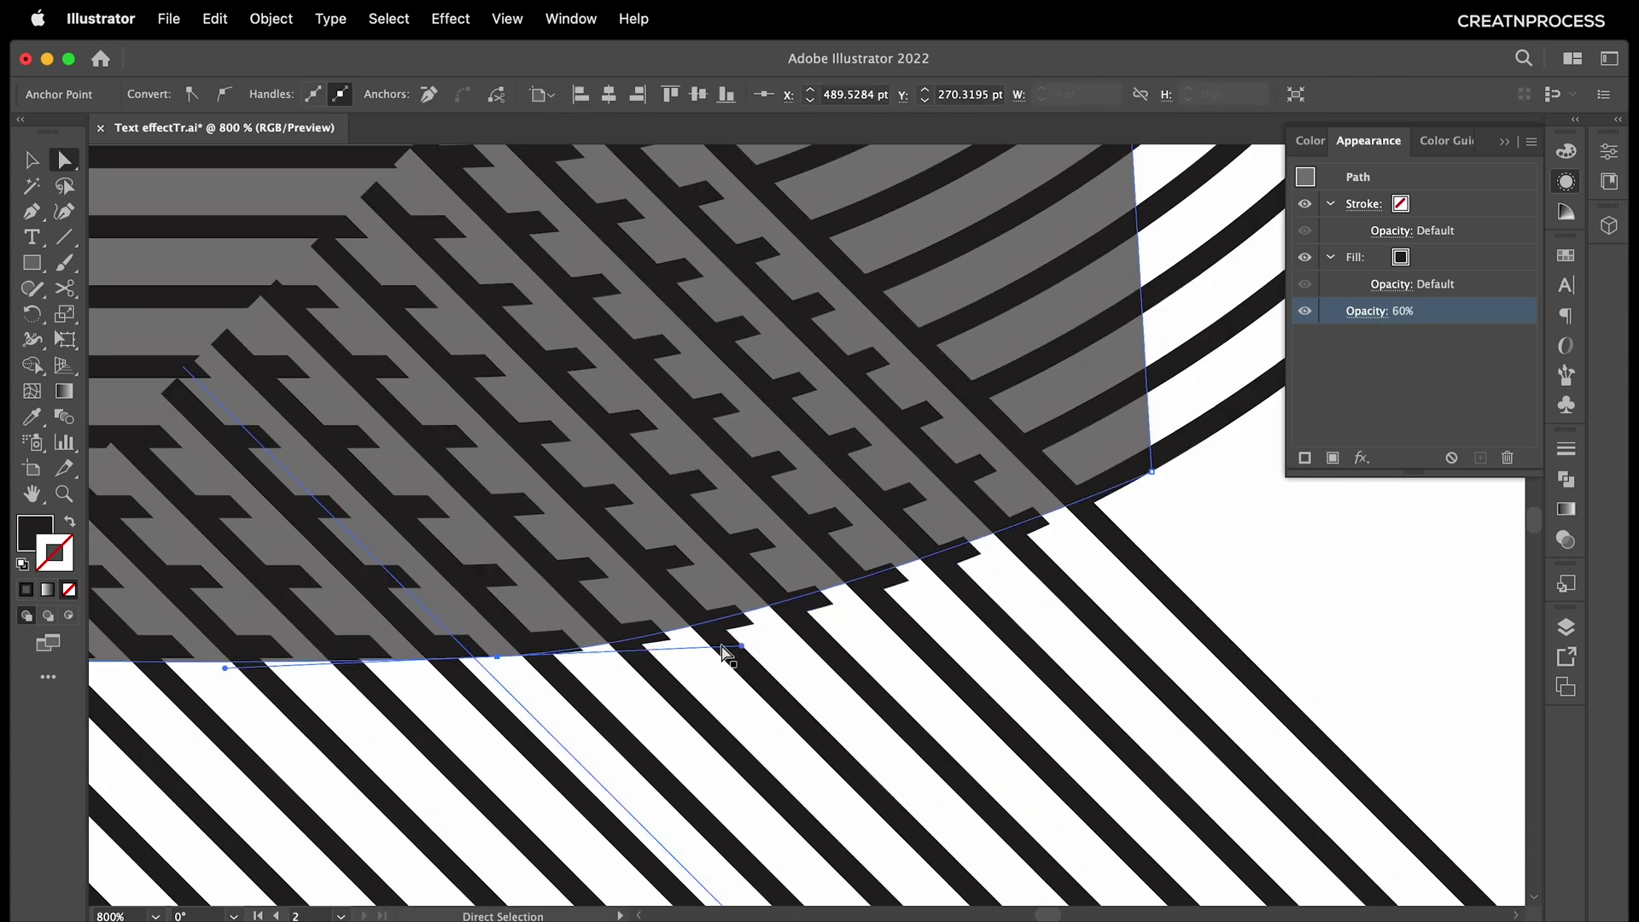
left_click_drag(724, 649, 871, 649)
left_click_drag(637, 693, 1097, 687)
left_click_drag(686, 662, 679, 662)
scroll(717, 679, "down", 4)
scroll(760, 656, "up", 1)
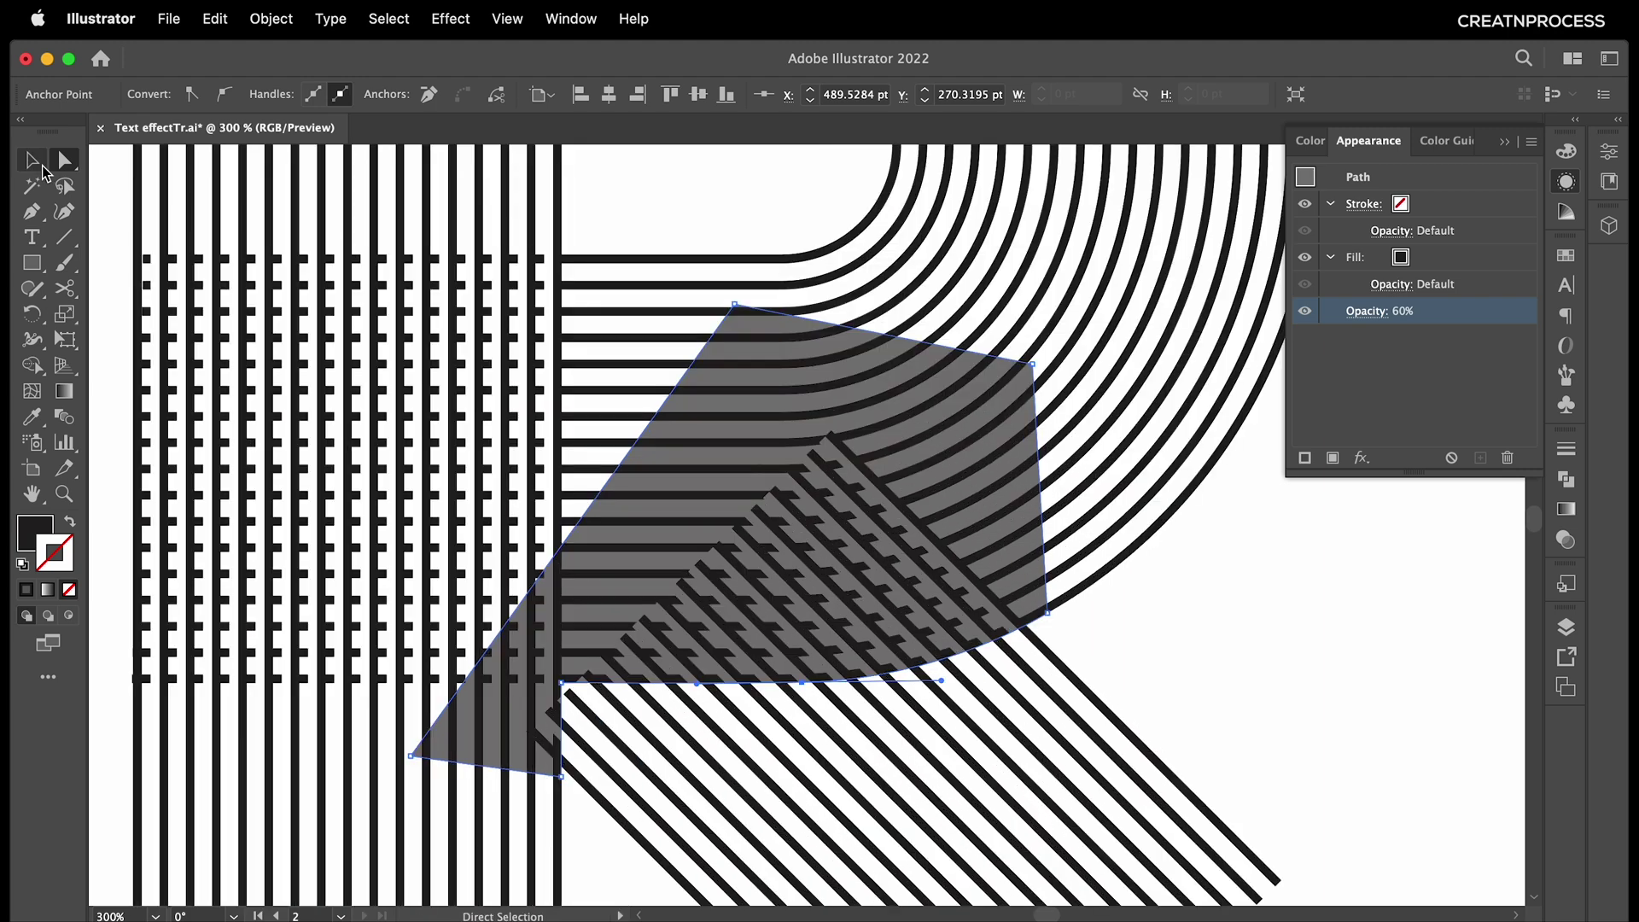
Bend the diagonal leg into a curve by giving its lower anchor a vertical direction handle with the Anchor Point tool.
left_click(39, 164)
left_click(1118, 716, "shift")
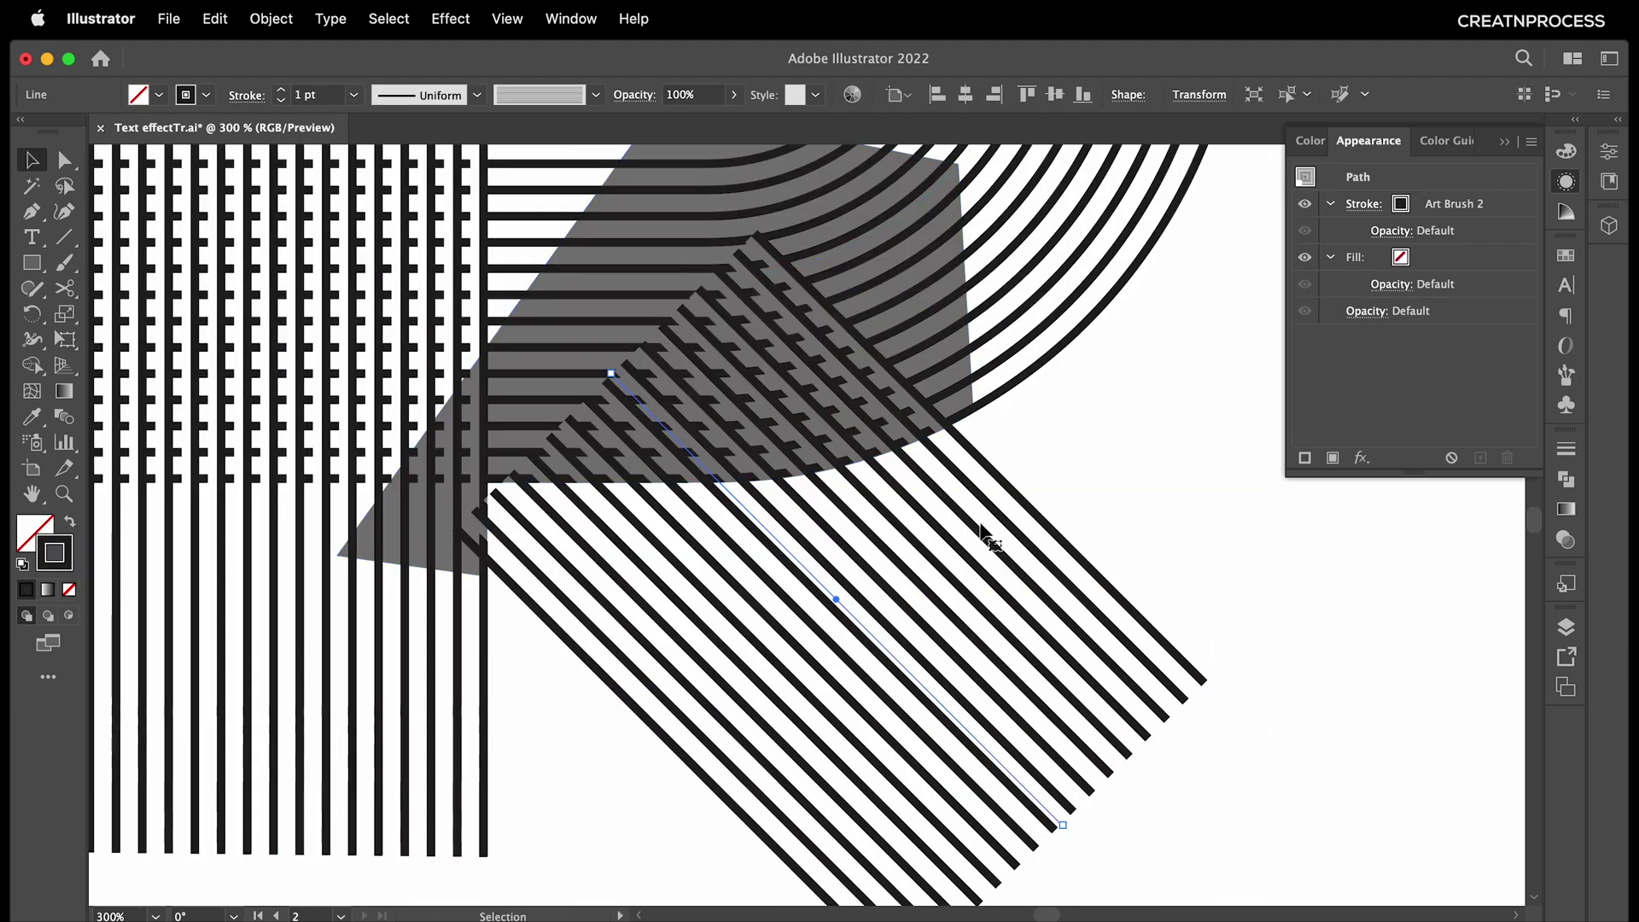
left_click(990, 417)
scroll(991, 419, "down", 5)
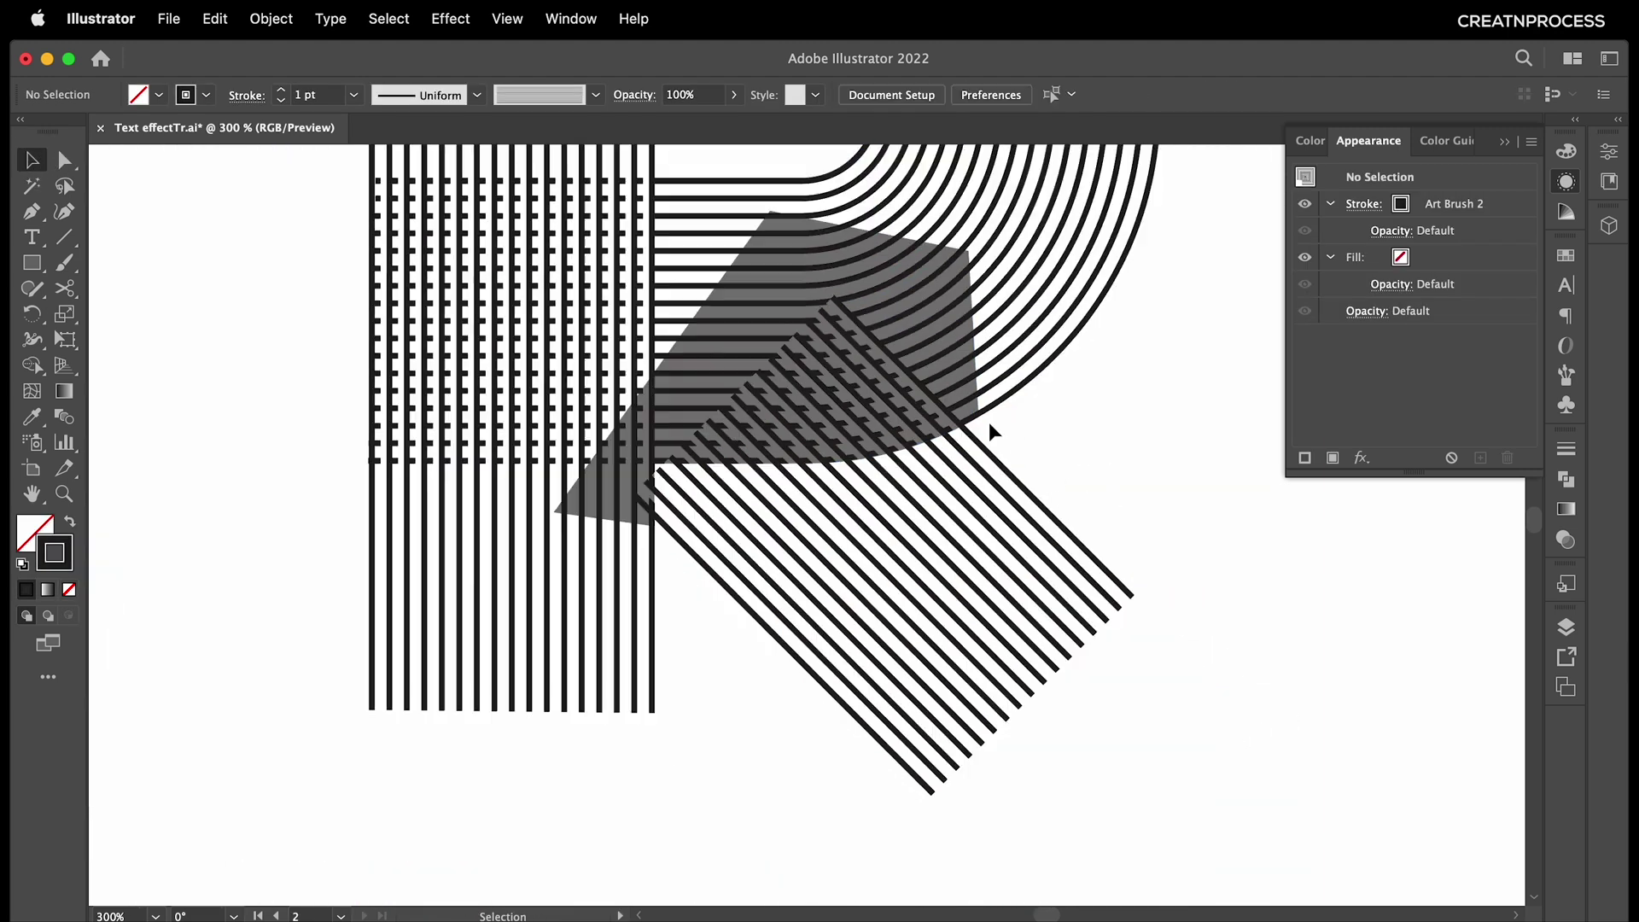
scroll(1035, 562, "down", 2)
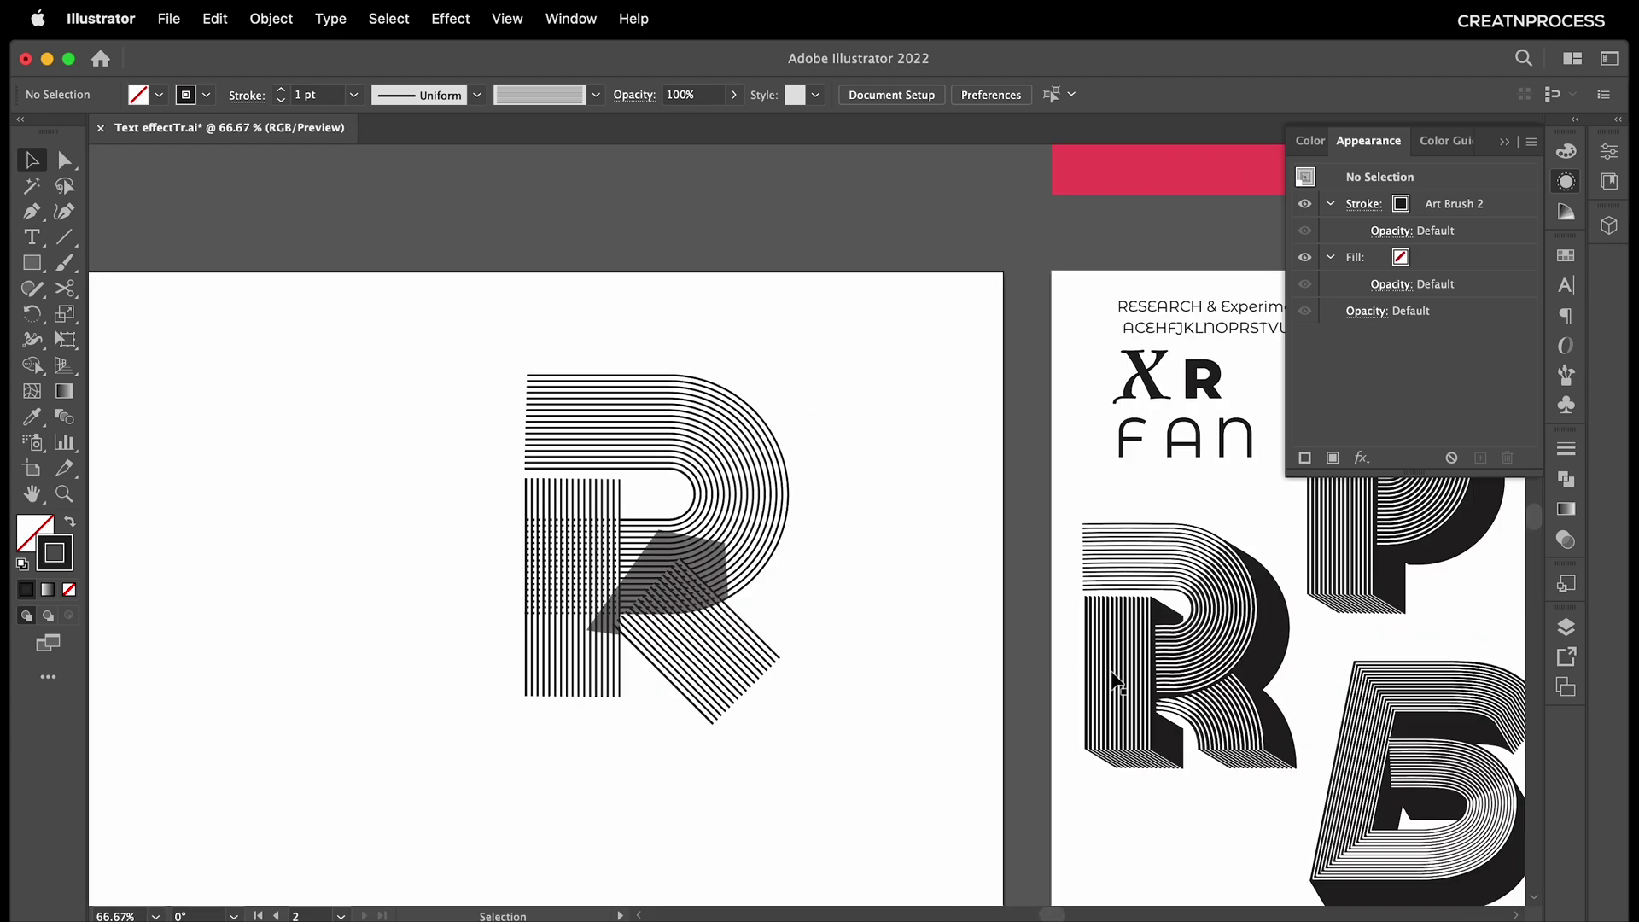
scroll(779, 670, "up", 4)
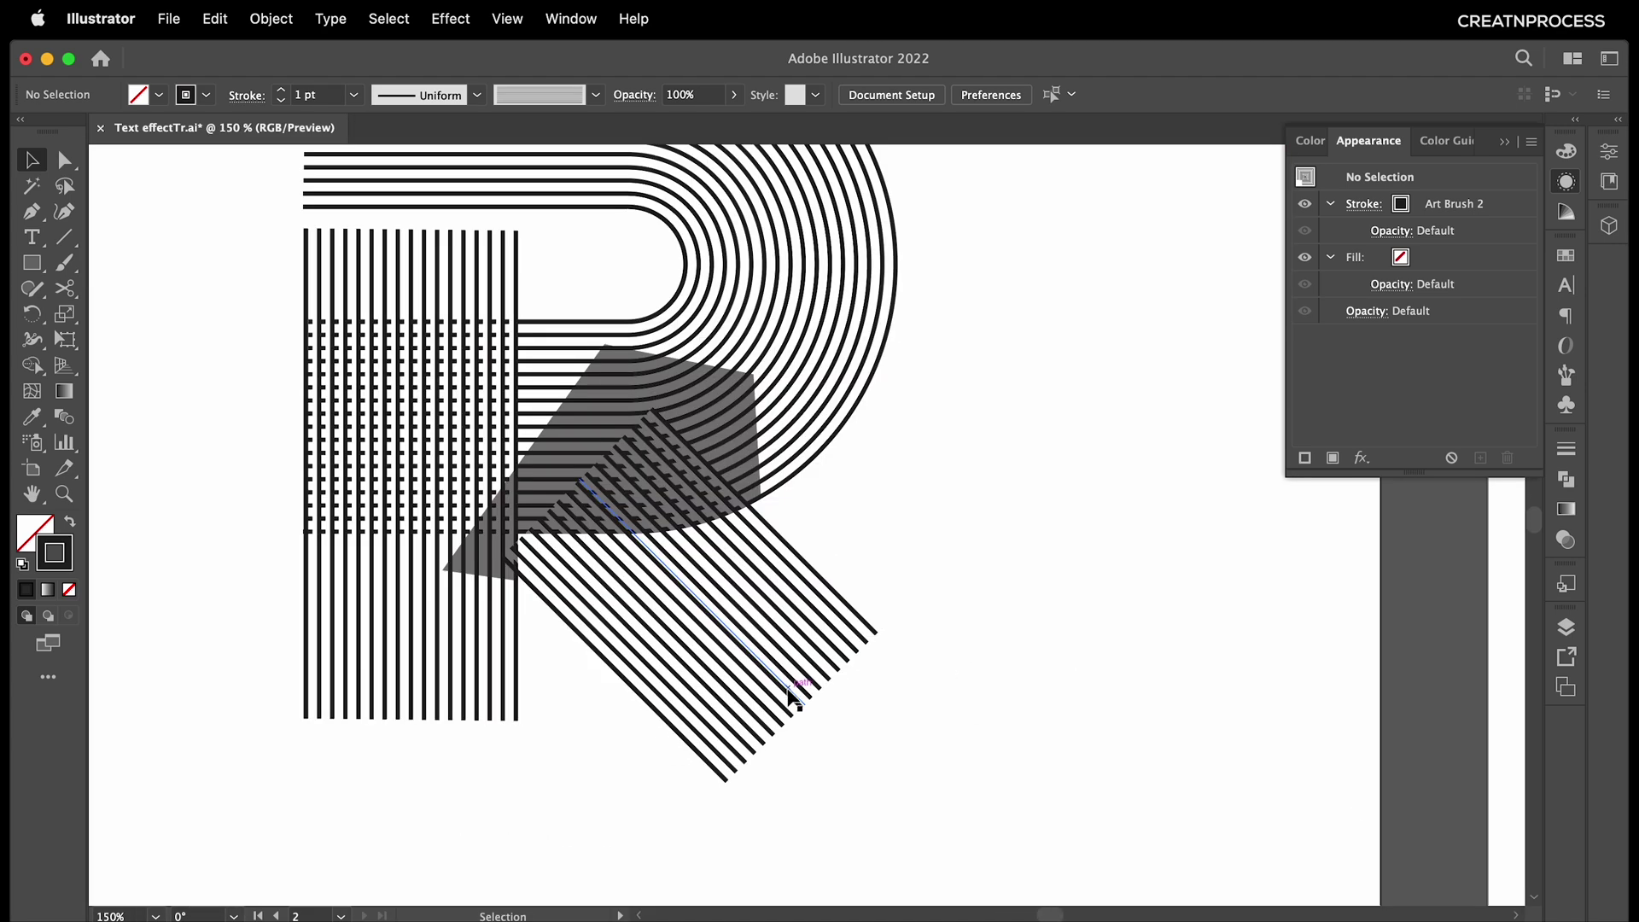
left_click(798, 700)
scroll(798, 700, "up", 3)
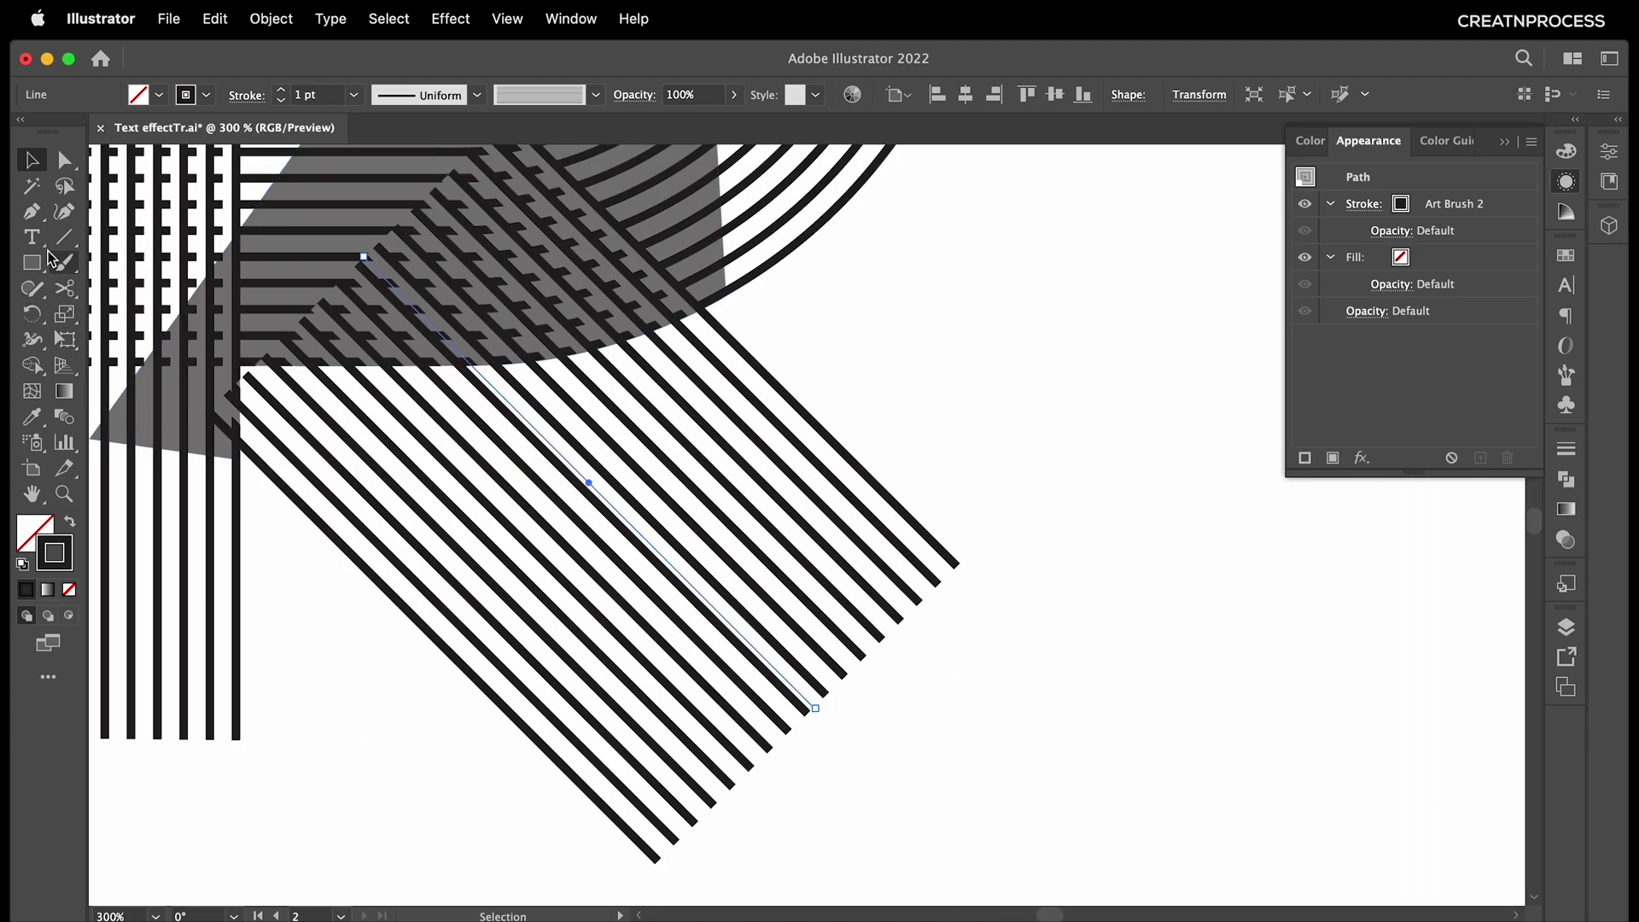
left_click_drag(40, 224, 95, 286)
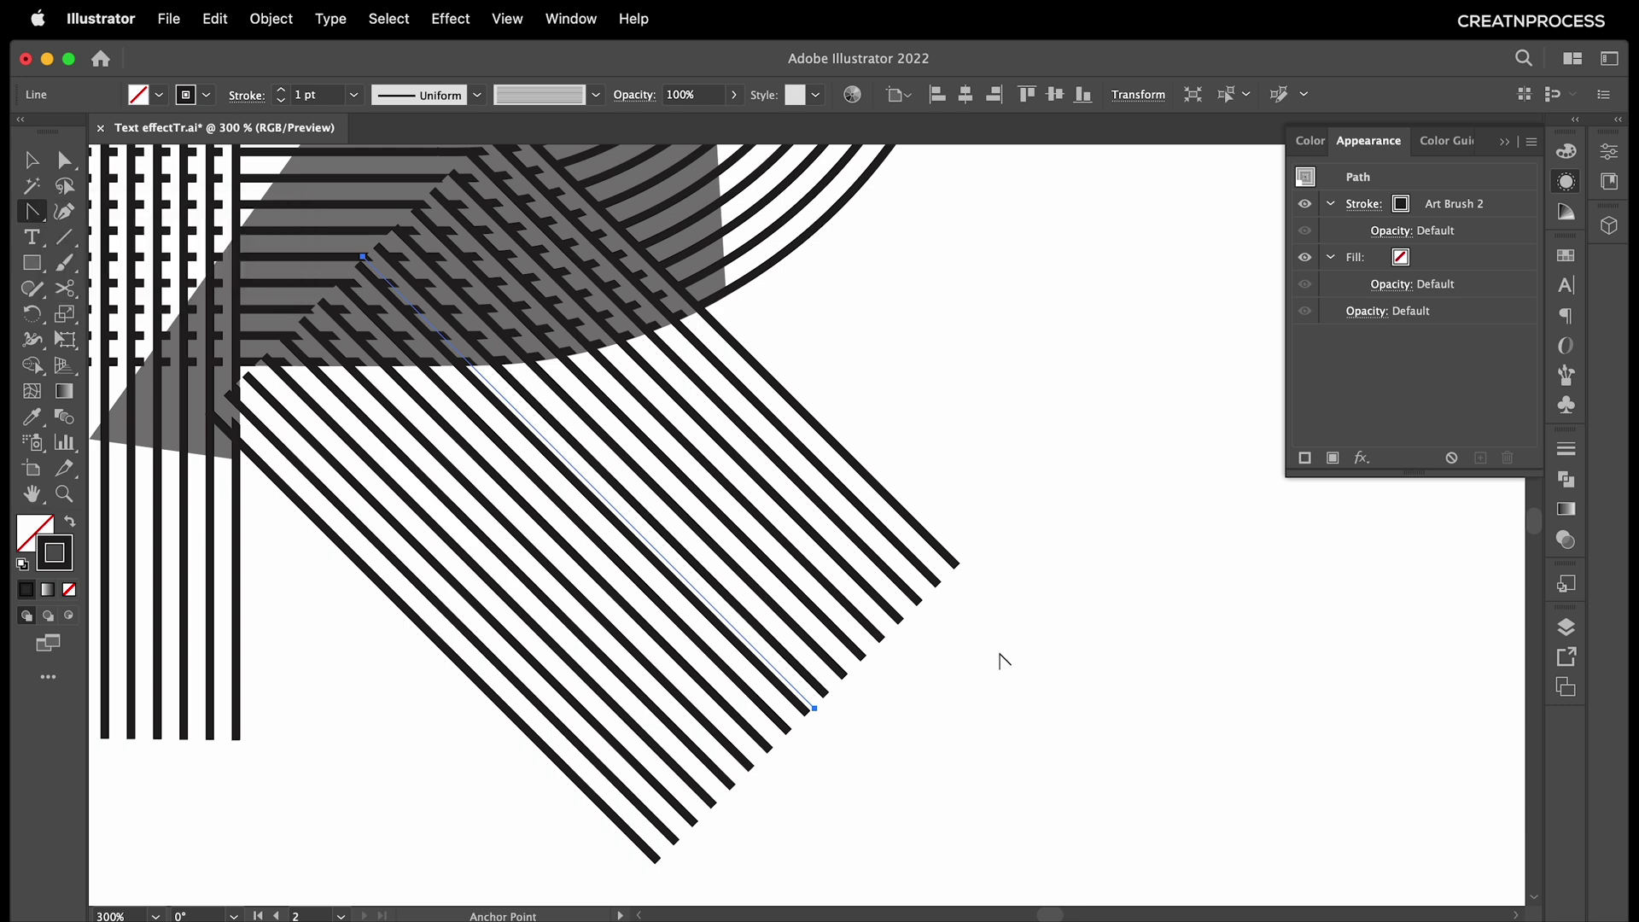
left_click_drag(816, 709, 804, 855)
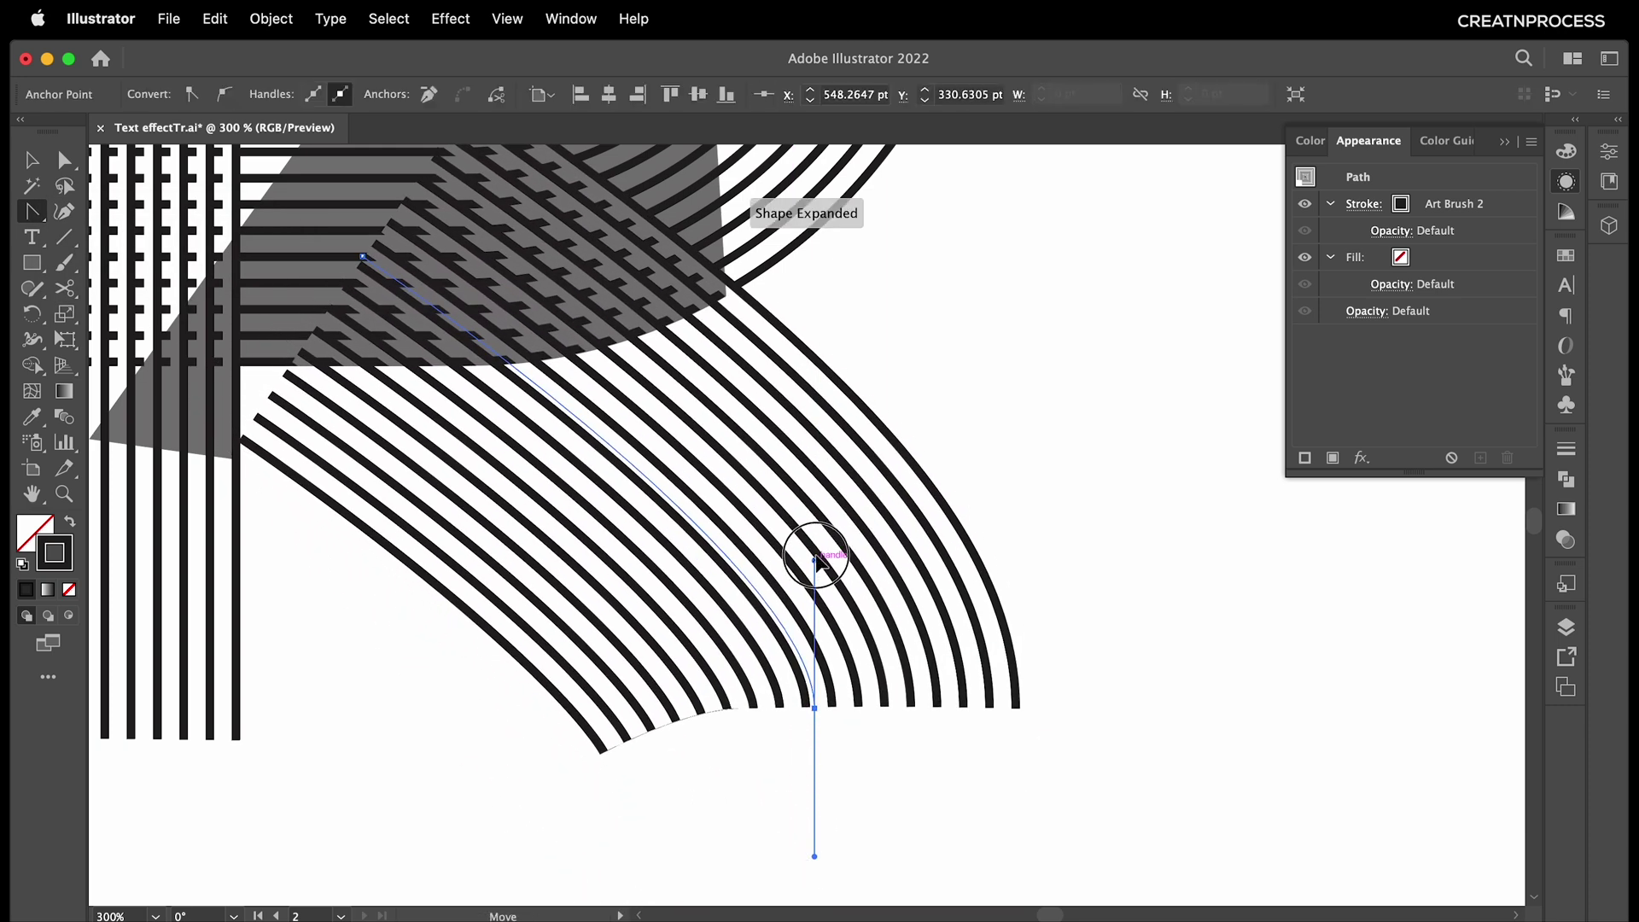
left_click_drag(814, 561, 811, 373)
left_click_drag(811, 369, 815, 367)
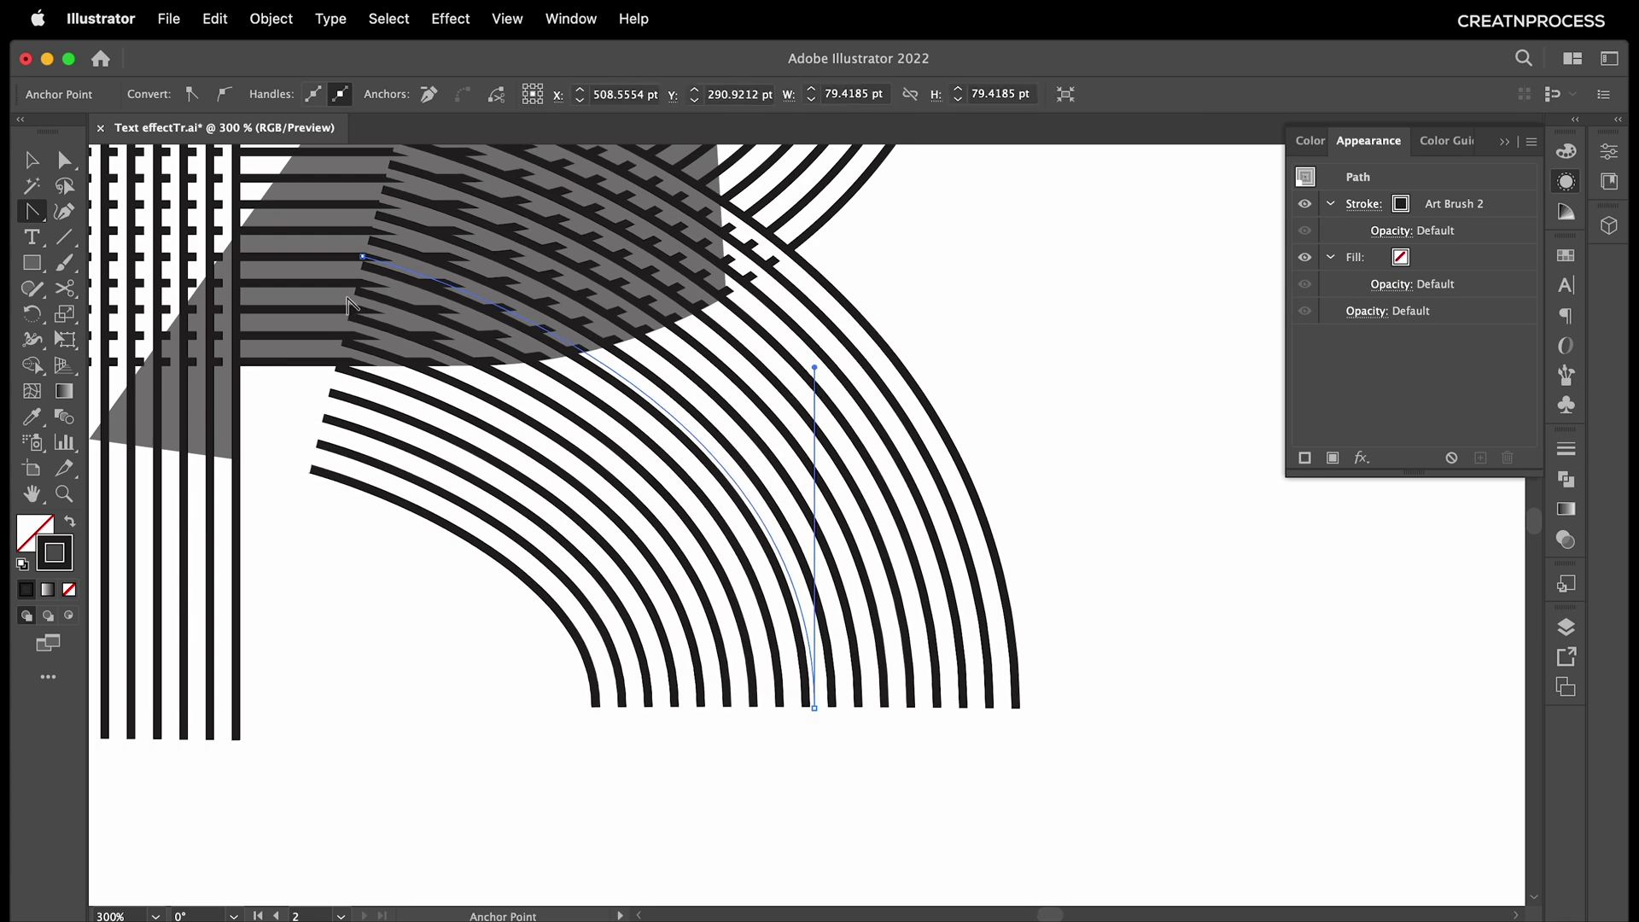
Give the leg's upper anchor horizontal handles and place it so the stripes start at the stem's right edge.
left_click_drag(362, 256, 602, 504)
left_click(65, 160)
left_click_drag(507, 426, 385, 451)
Move the leg's lower anchor down so the leg ends level with the base of the stem.
scroll(933, 629, "down", 5)
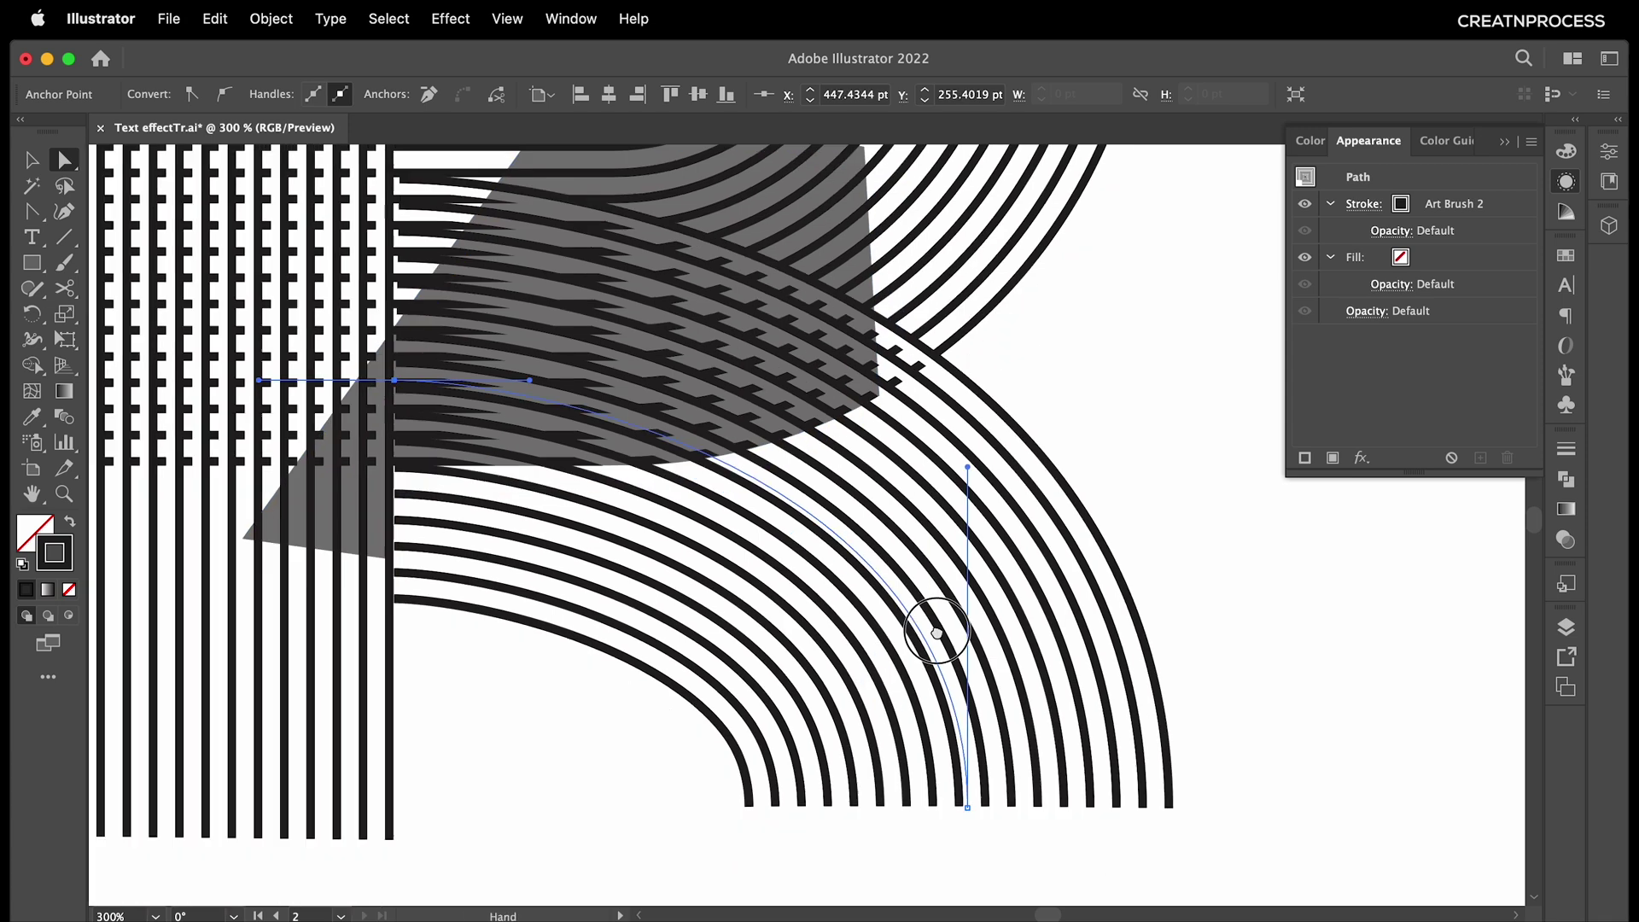
left_click_drag(973, 666, 965, 695)
scroll(980, 702, "down", 2)
scroll(966, 695, "down", 1)
Shorten the vertical stem by lowering its top anchor to the bowl's bottom line.
scroll(965, 695, "up", 2)
key("space")
left_click_drag(589, 497, 824, 777)
left_click_drag(692, 320, 695, 720)
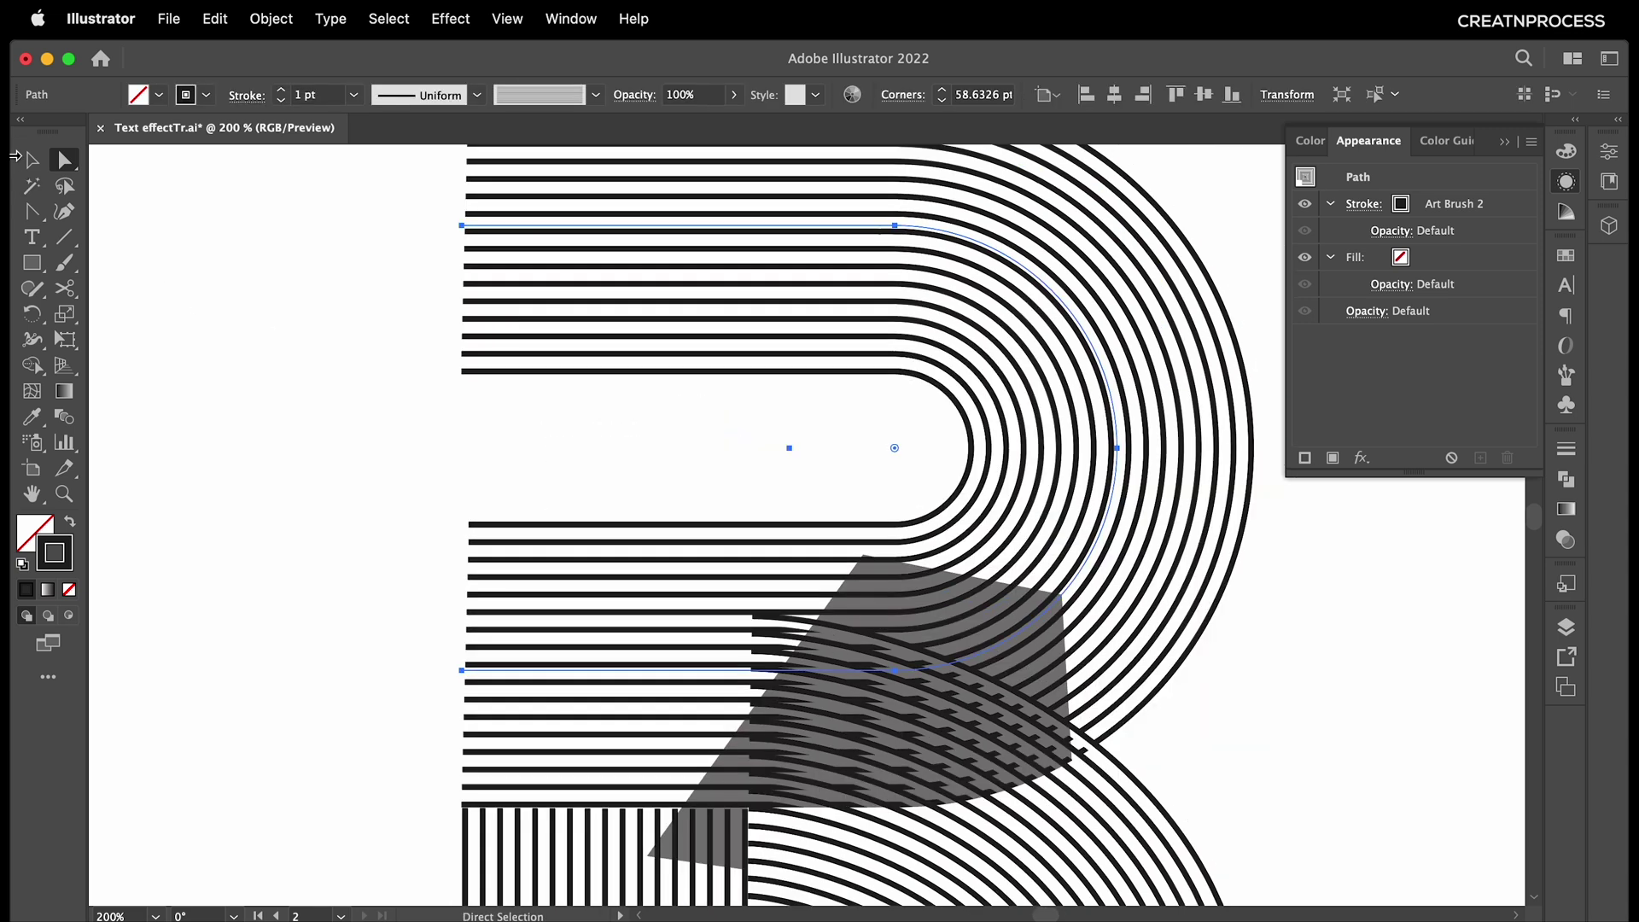
Enable Flip Along in the stroke options of the bowl's art brush path.
left_click(30, 161)
scroll(503, 417, "down", 1)
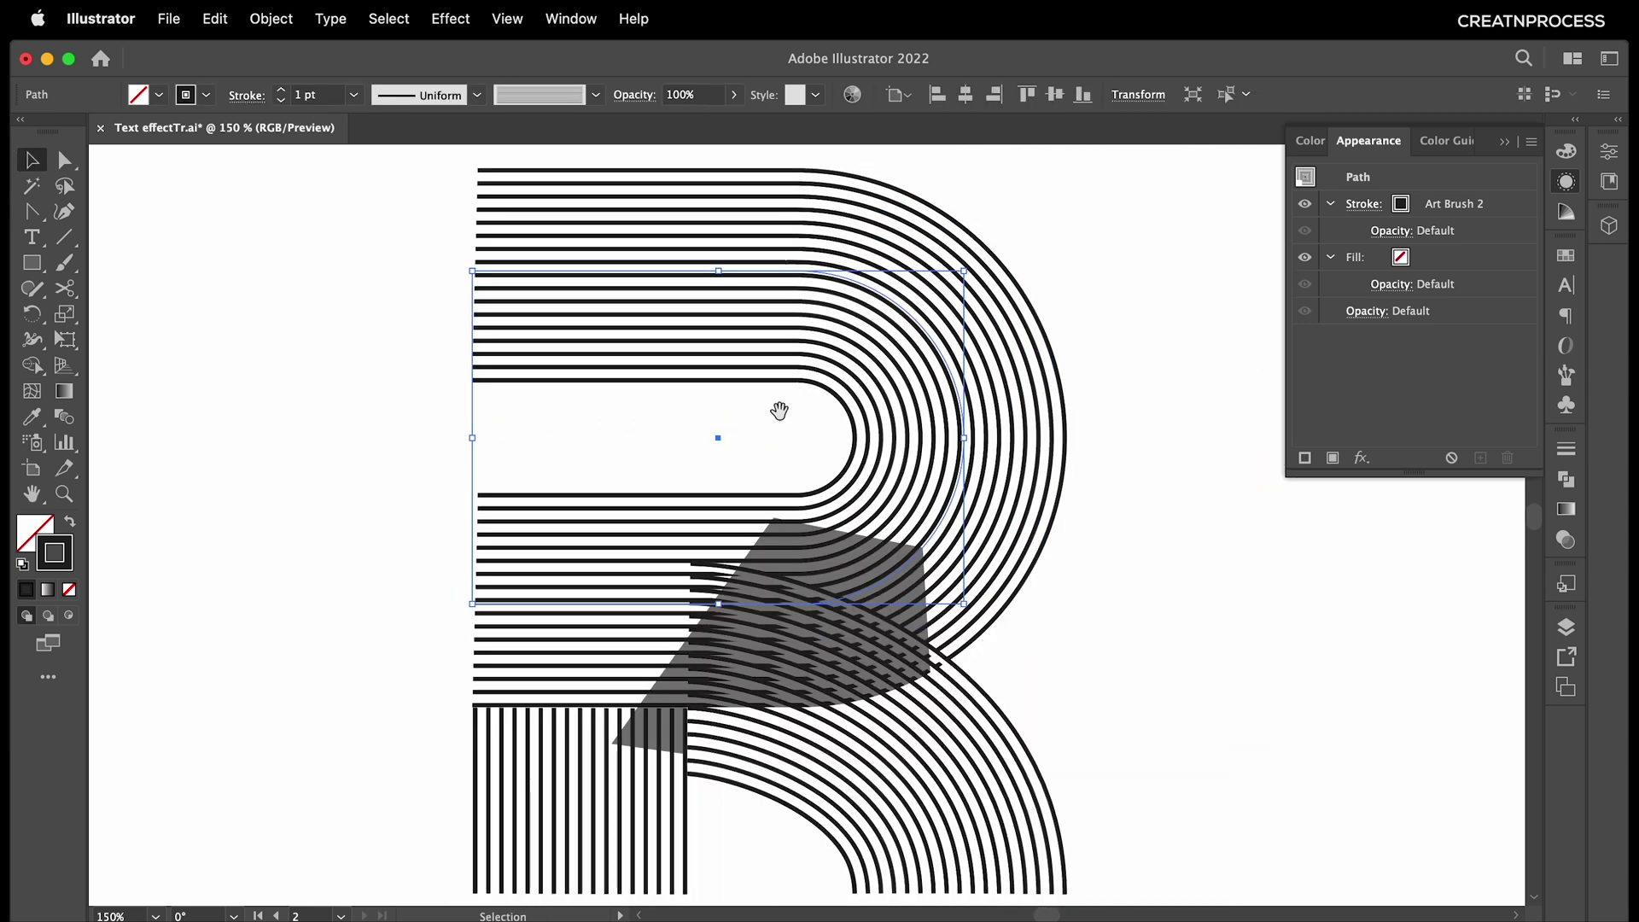
left_click_drag(979, 401, 901, 402)
left_click_drag(1019, 351, 859, 463)
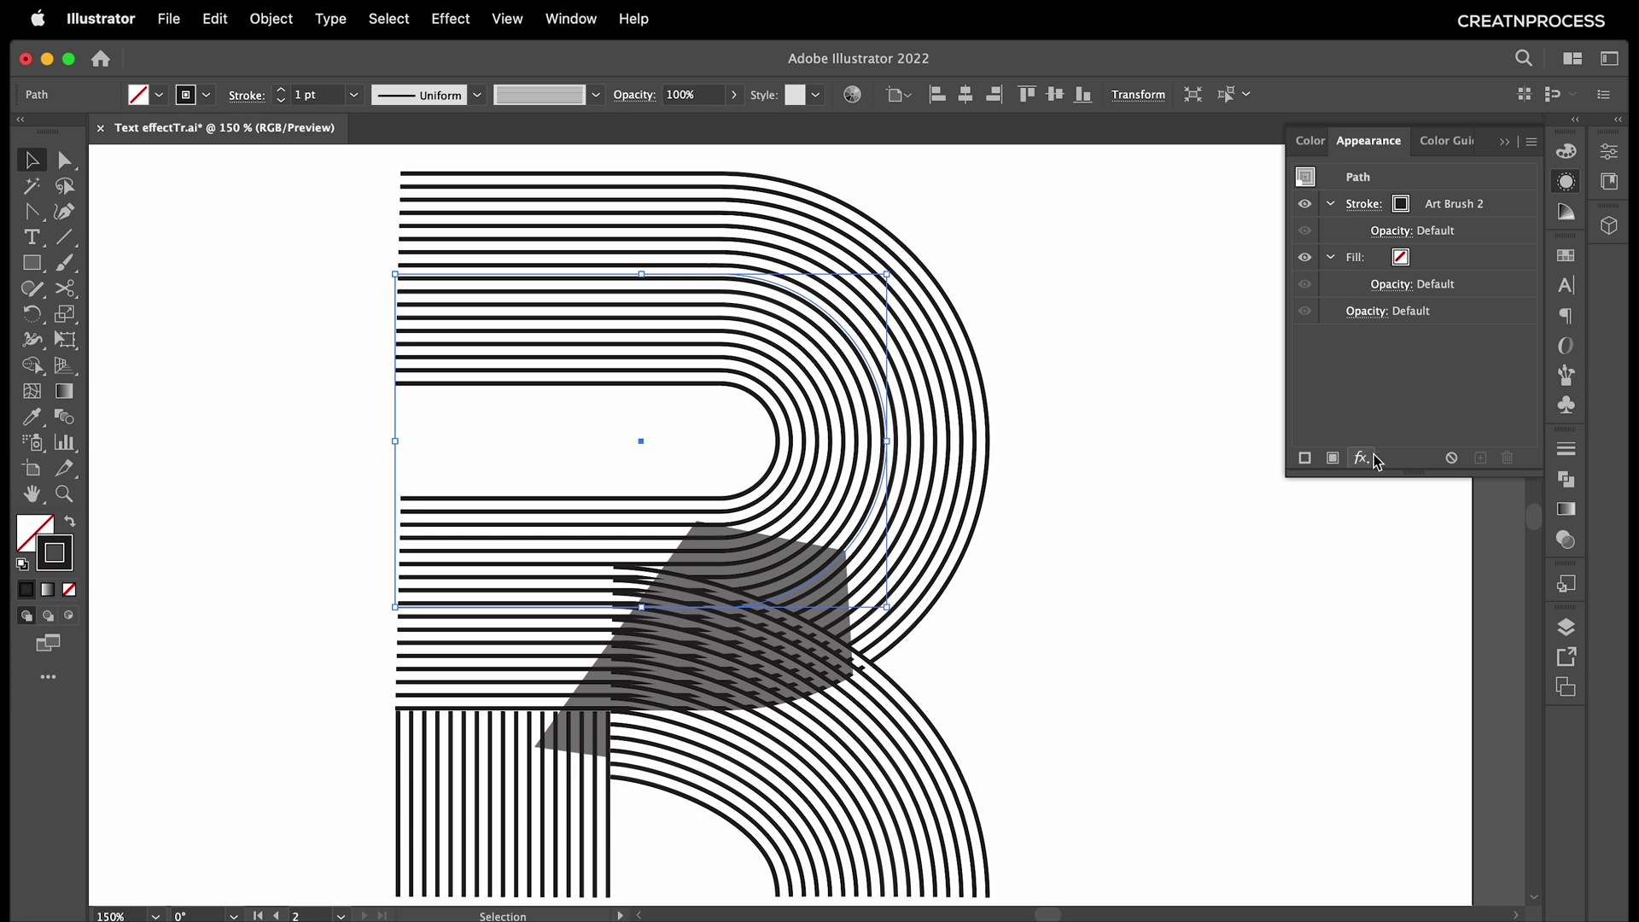
left_click(1567, 386)
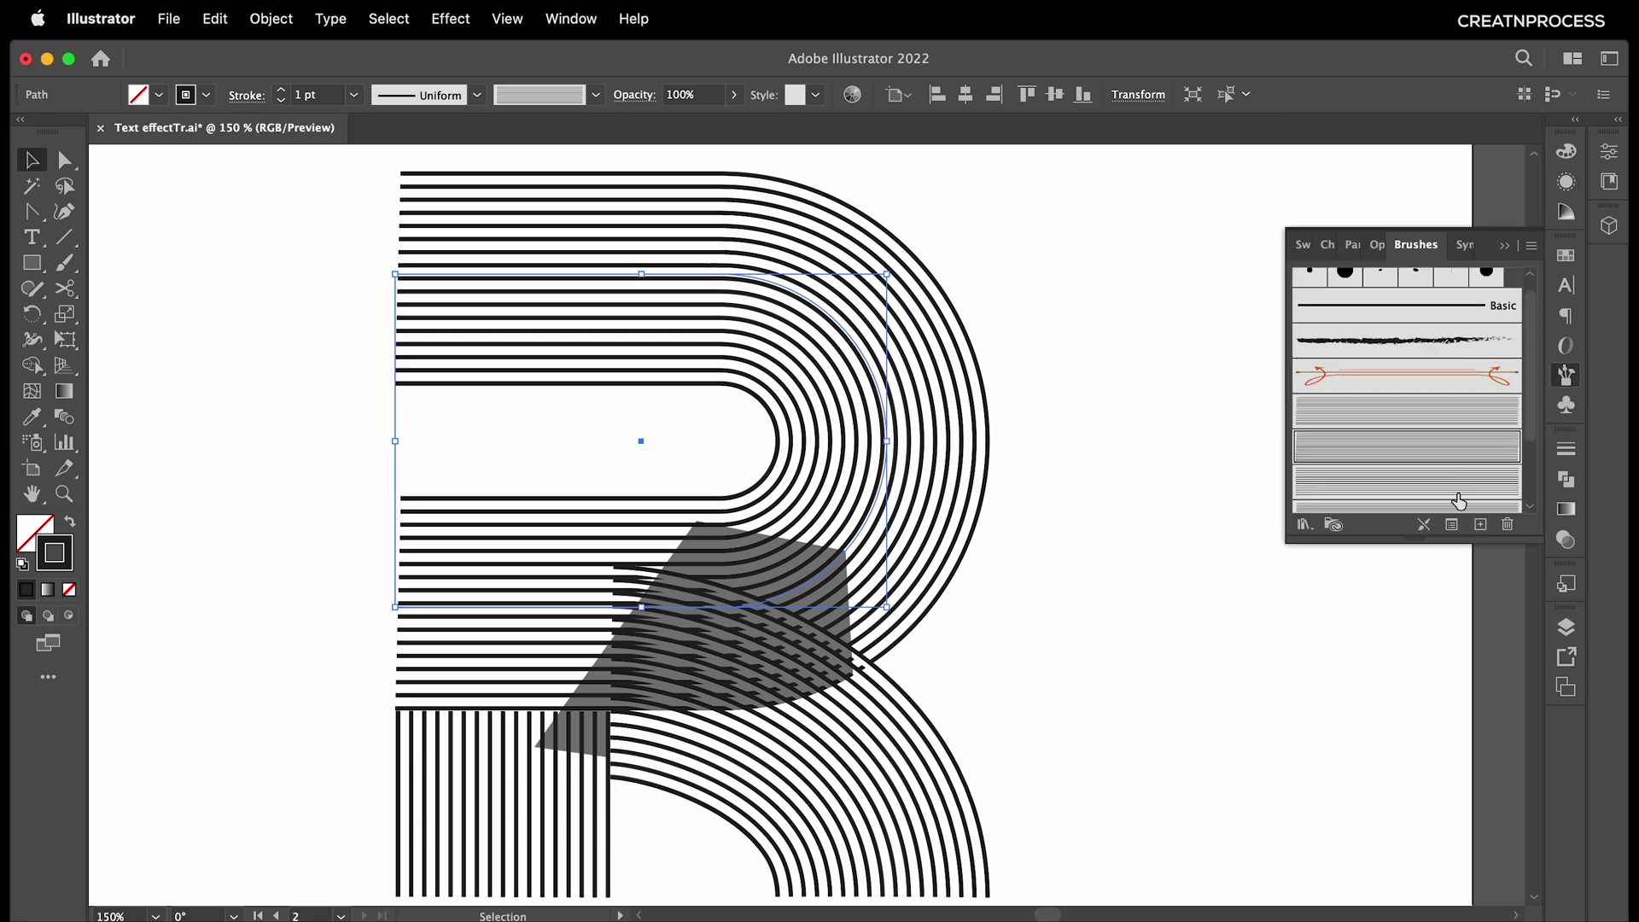
left_click(1452, 525)
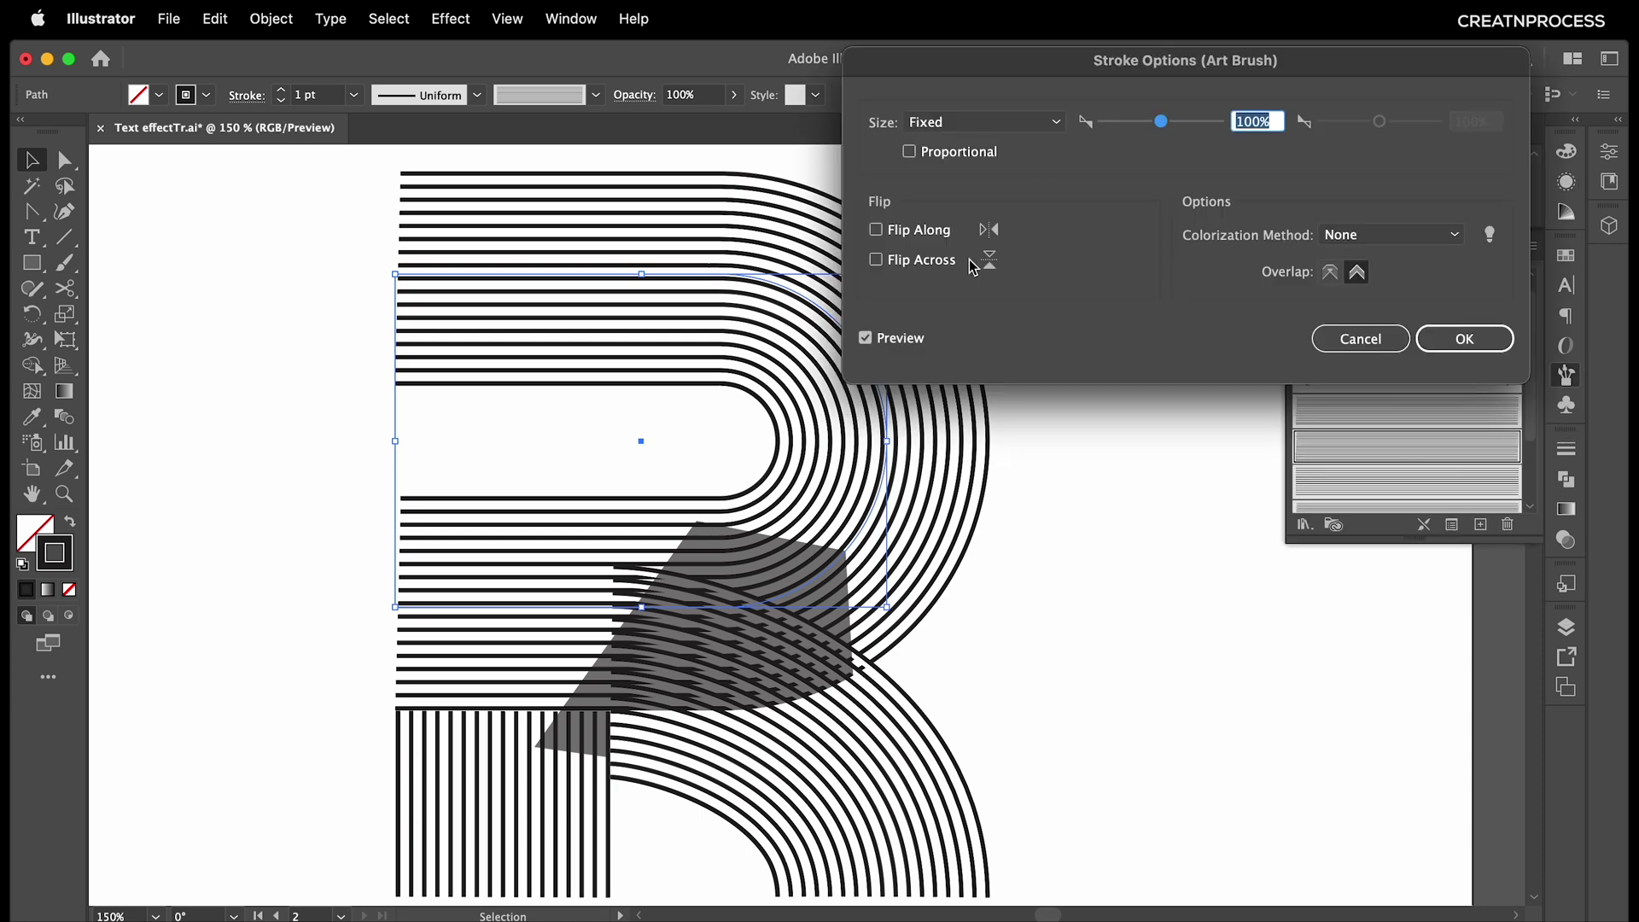
left_click(877, 232)
left_click(1463, 340)
Extend both open ends of the bowl path slightly past the stem's outer edge.
scroll(547, 593, "down", 3)
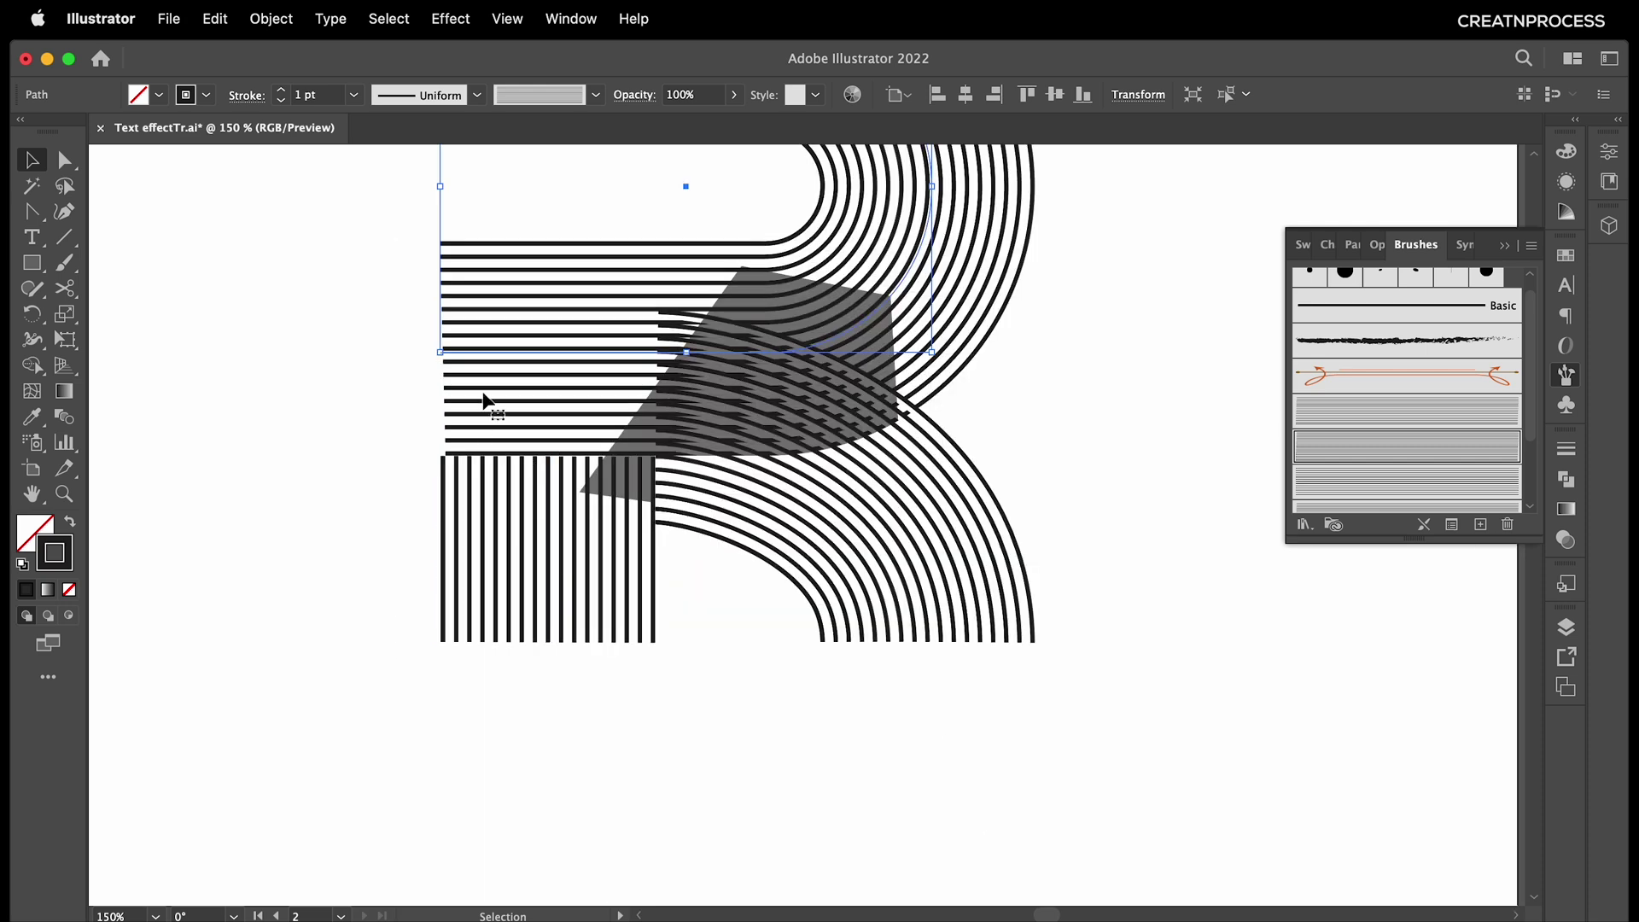
scroll(487, 398, "up", 2)
left_click(61, 159)
left_click_drag(435, 511, 422, 512)
left_click_drag(395, 381, 392, 508)
Move the gray overlap shape's outer corner to the bowl's outer edge and adjust its lower curve to follow the outermost stripe.
left_click(422, 306)
left_click(426, 308)
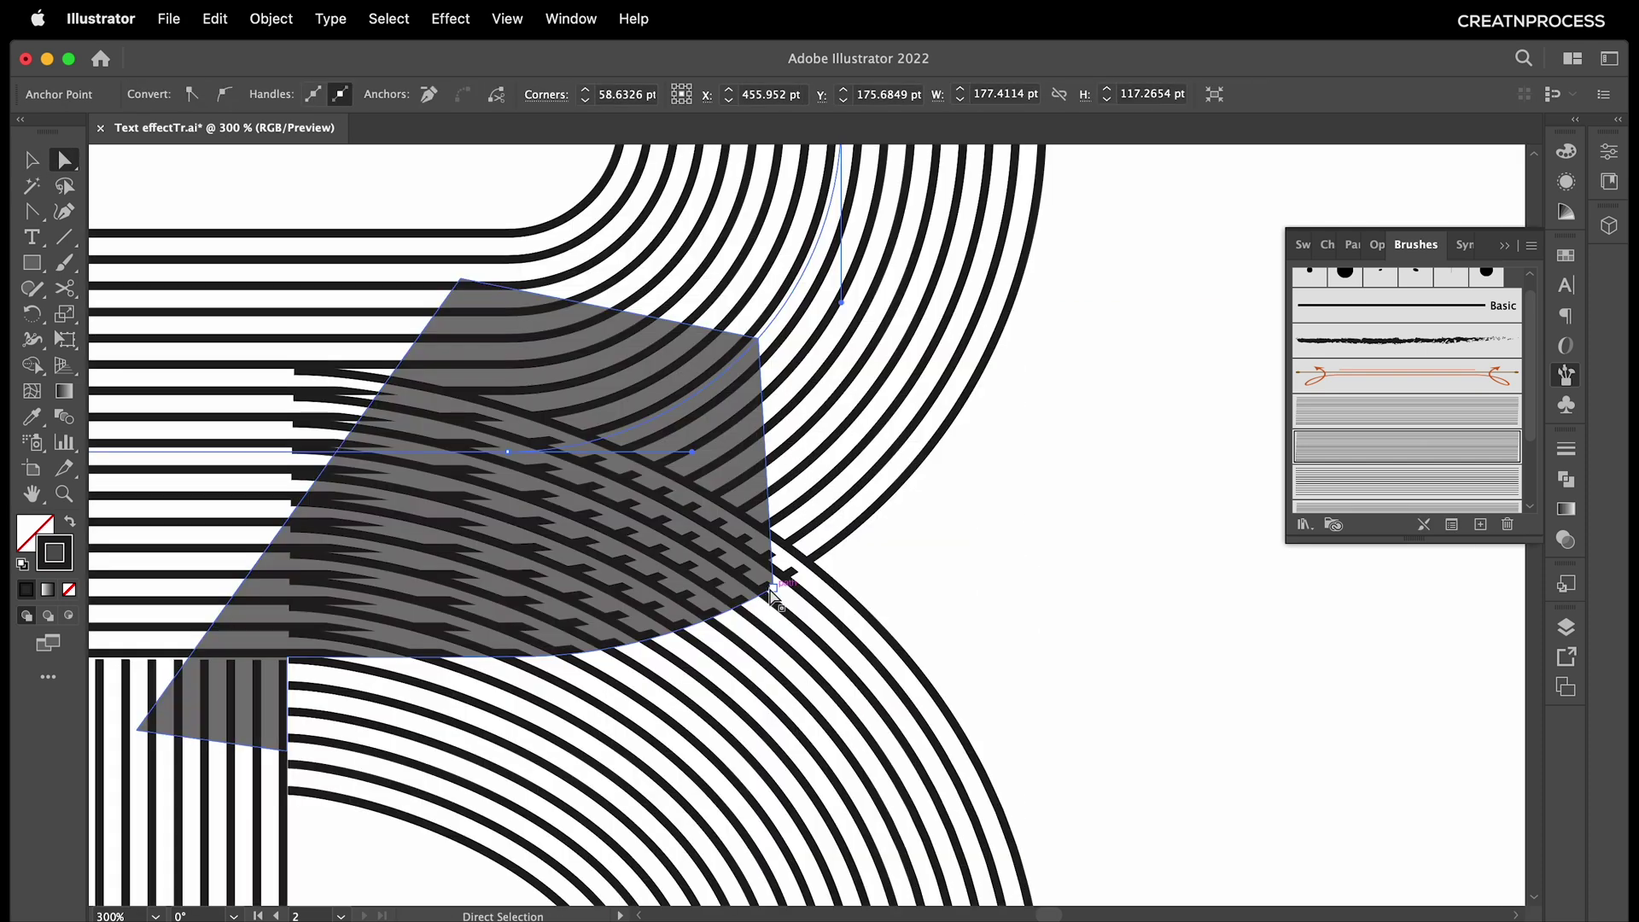
left_click_drag(774, 587, 851, 536)
scroll(671, 655, "up", 2)
left_click_drag(669, 658, 769, 658)
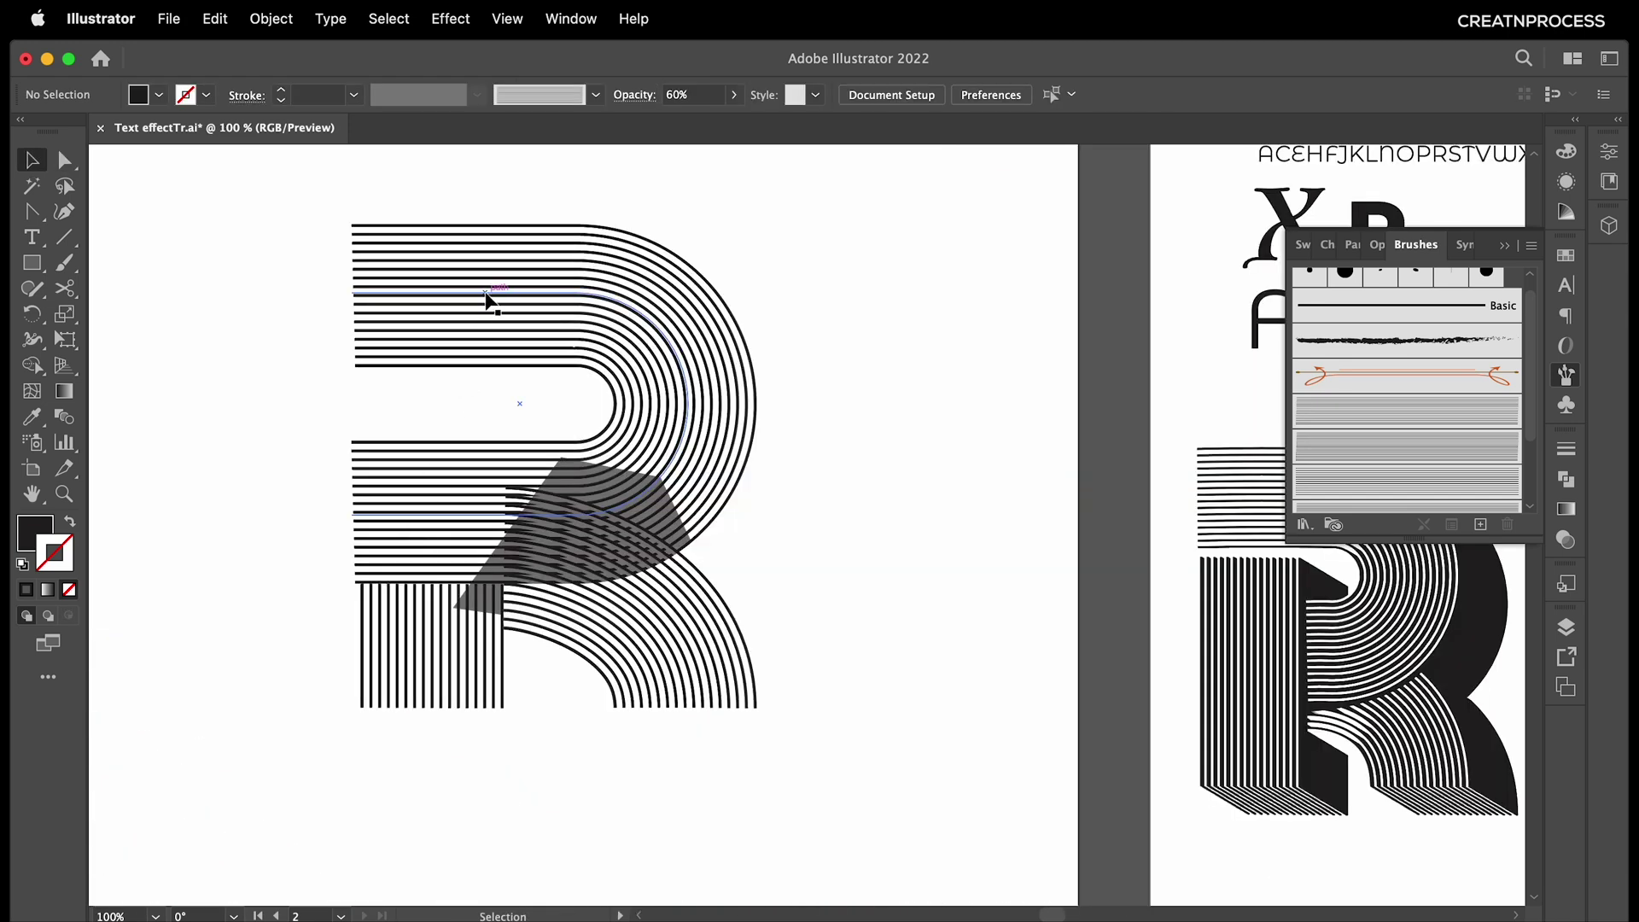
Expand the appearance of the bowl, stem and leg brush paths.
left_click(485, 294)
left_click(617, 666, "shift")
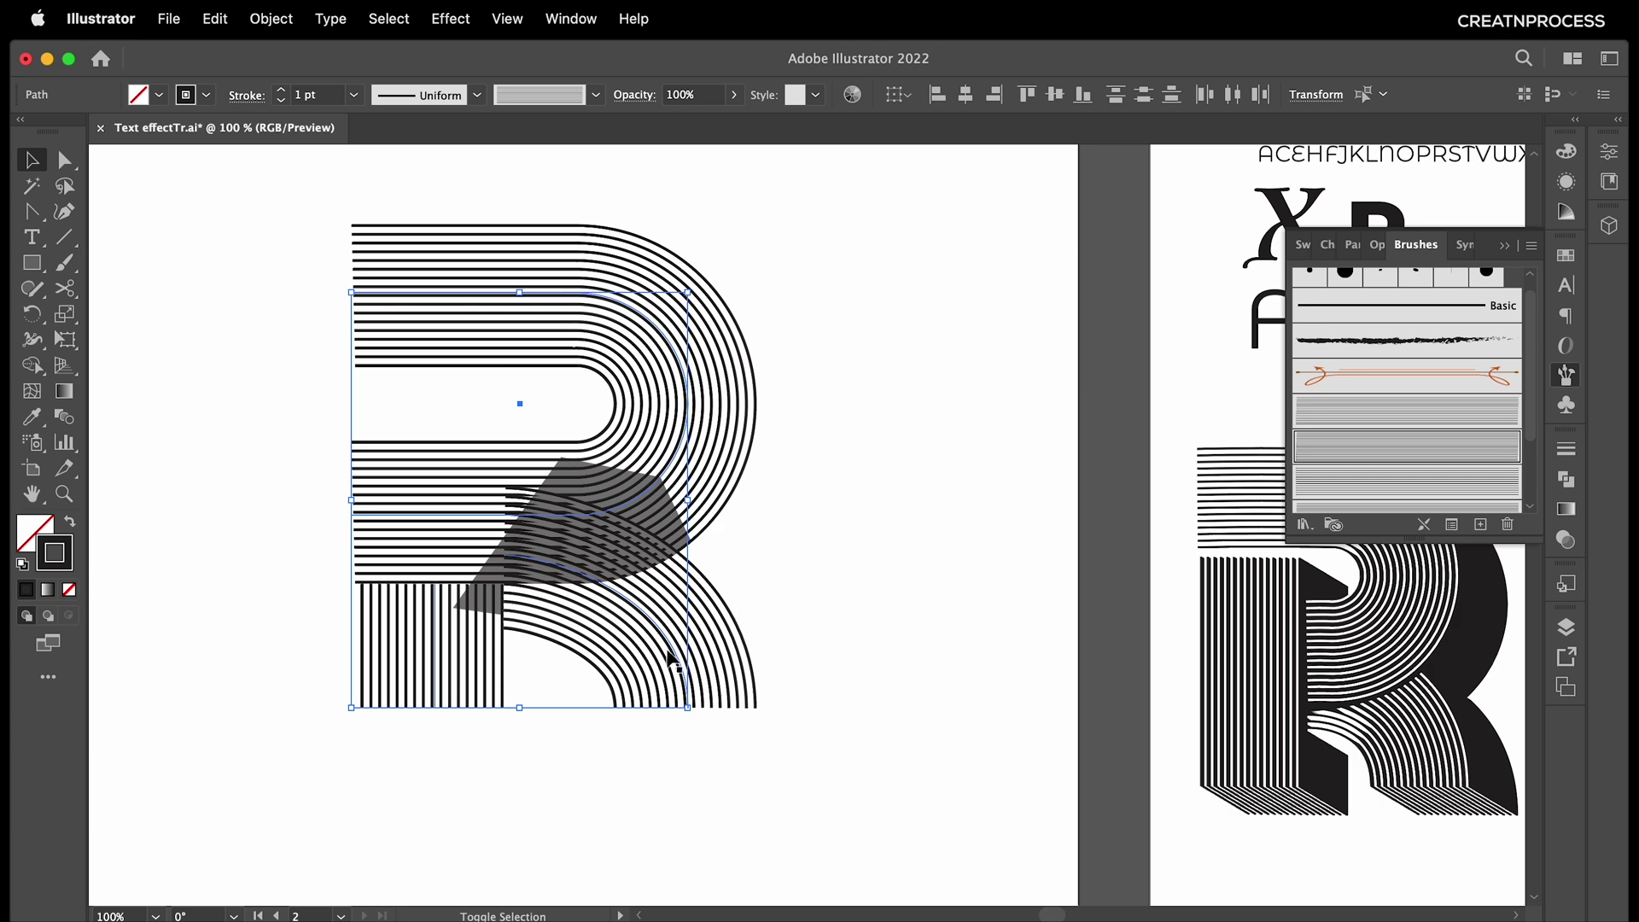
left_click(257, 18)
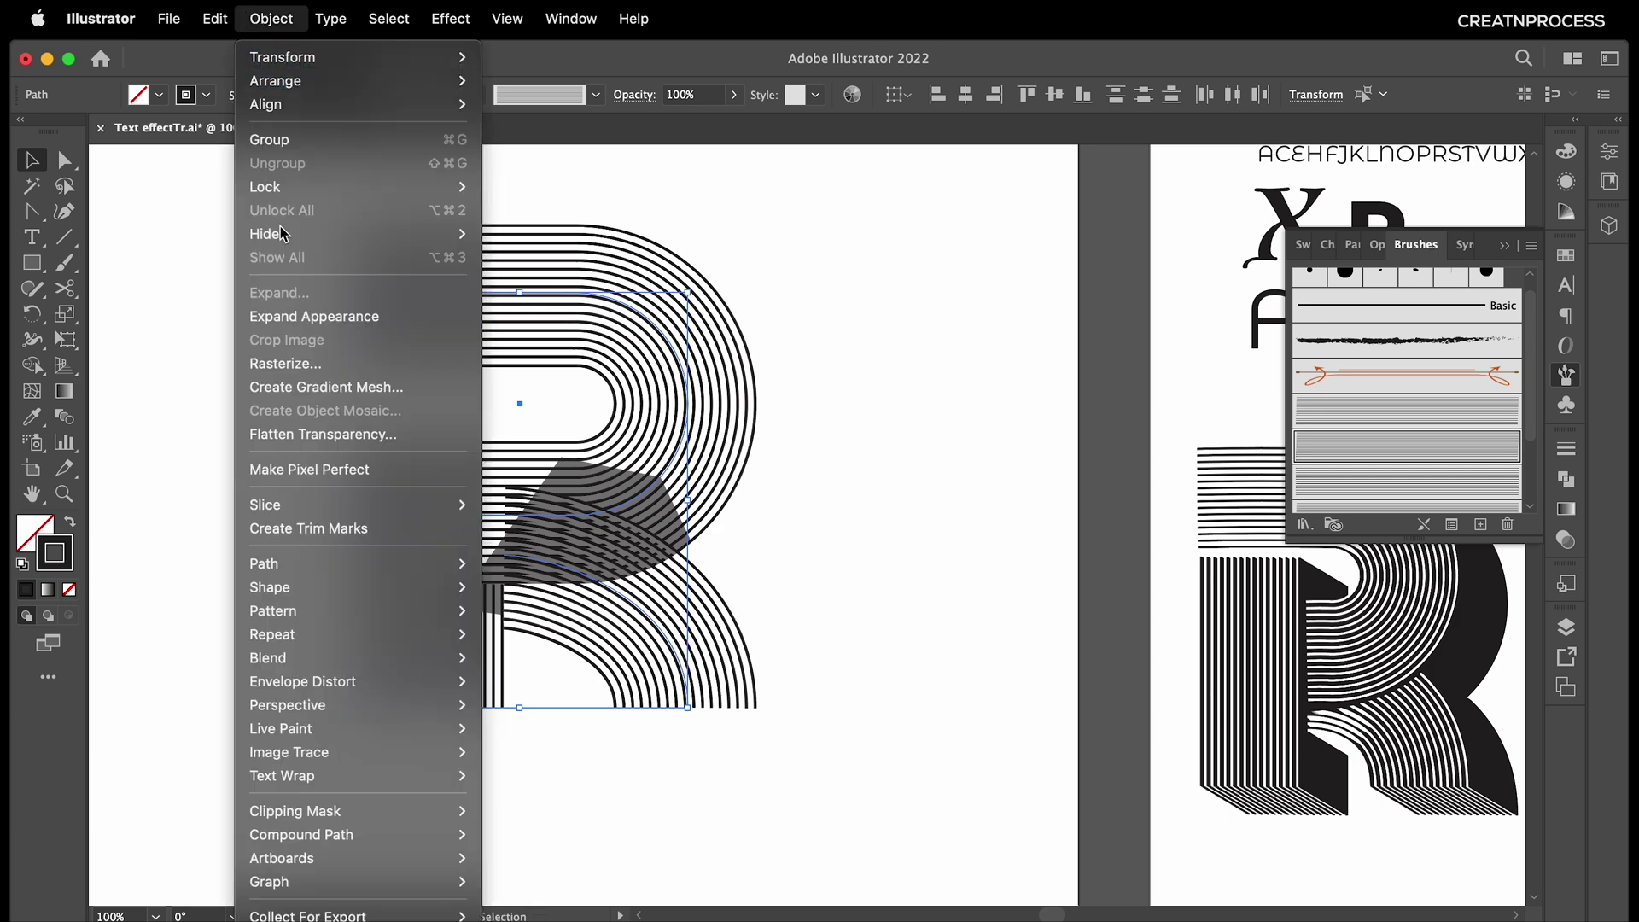
left_click(295, 315)
left_click(896, 598)
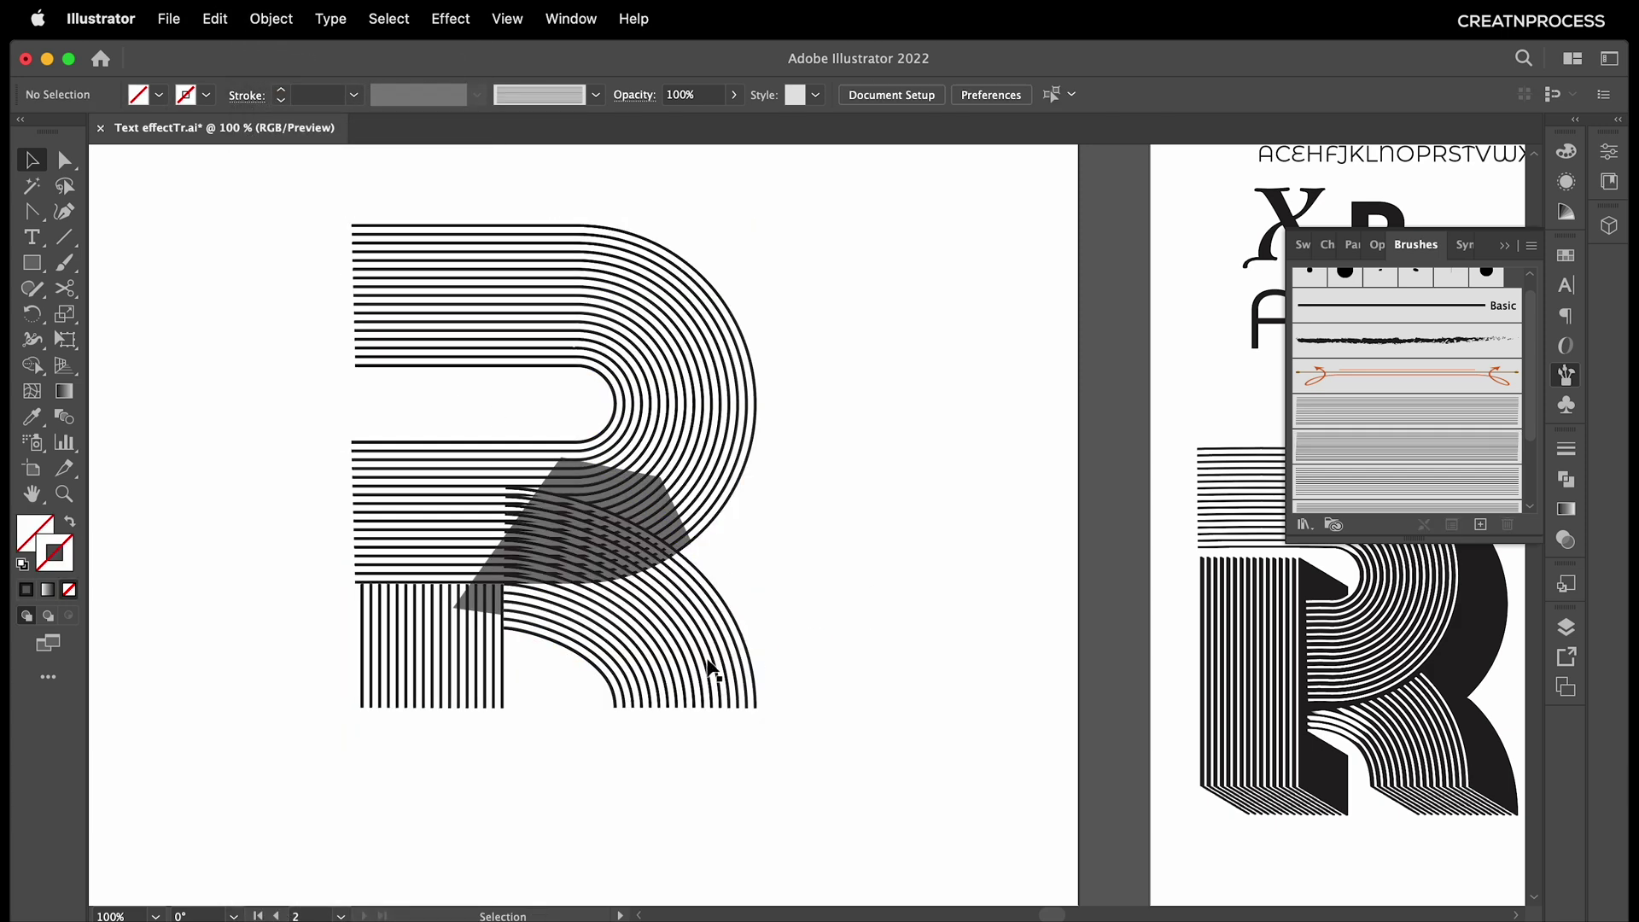
Set the overlap shape's opacity to 100% and move its upper inner corner outward to cover the leg's overlapping stripe ends.
scroll(706, 665, "up", 1)
left_click(731, 638)
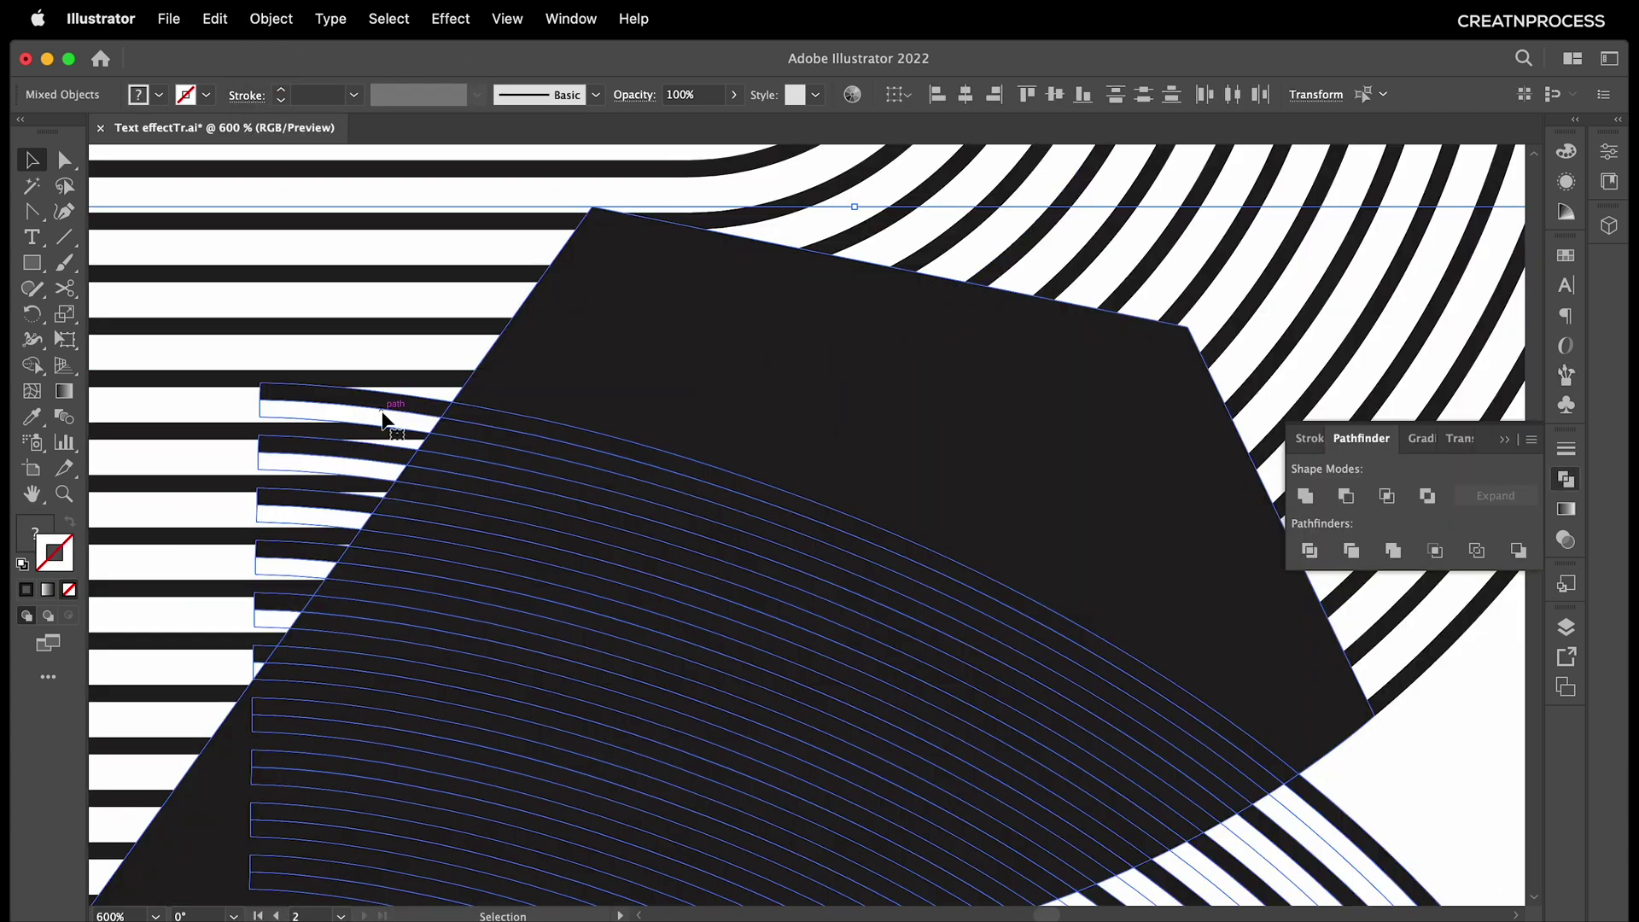
scroll(384, 413, "down", 2)
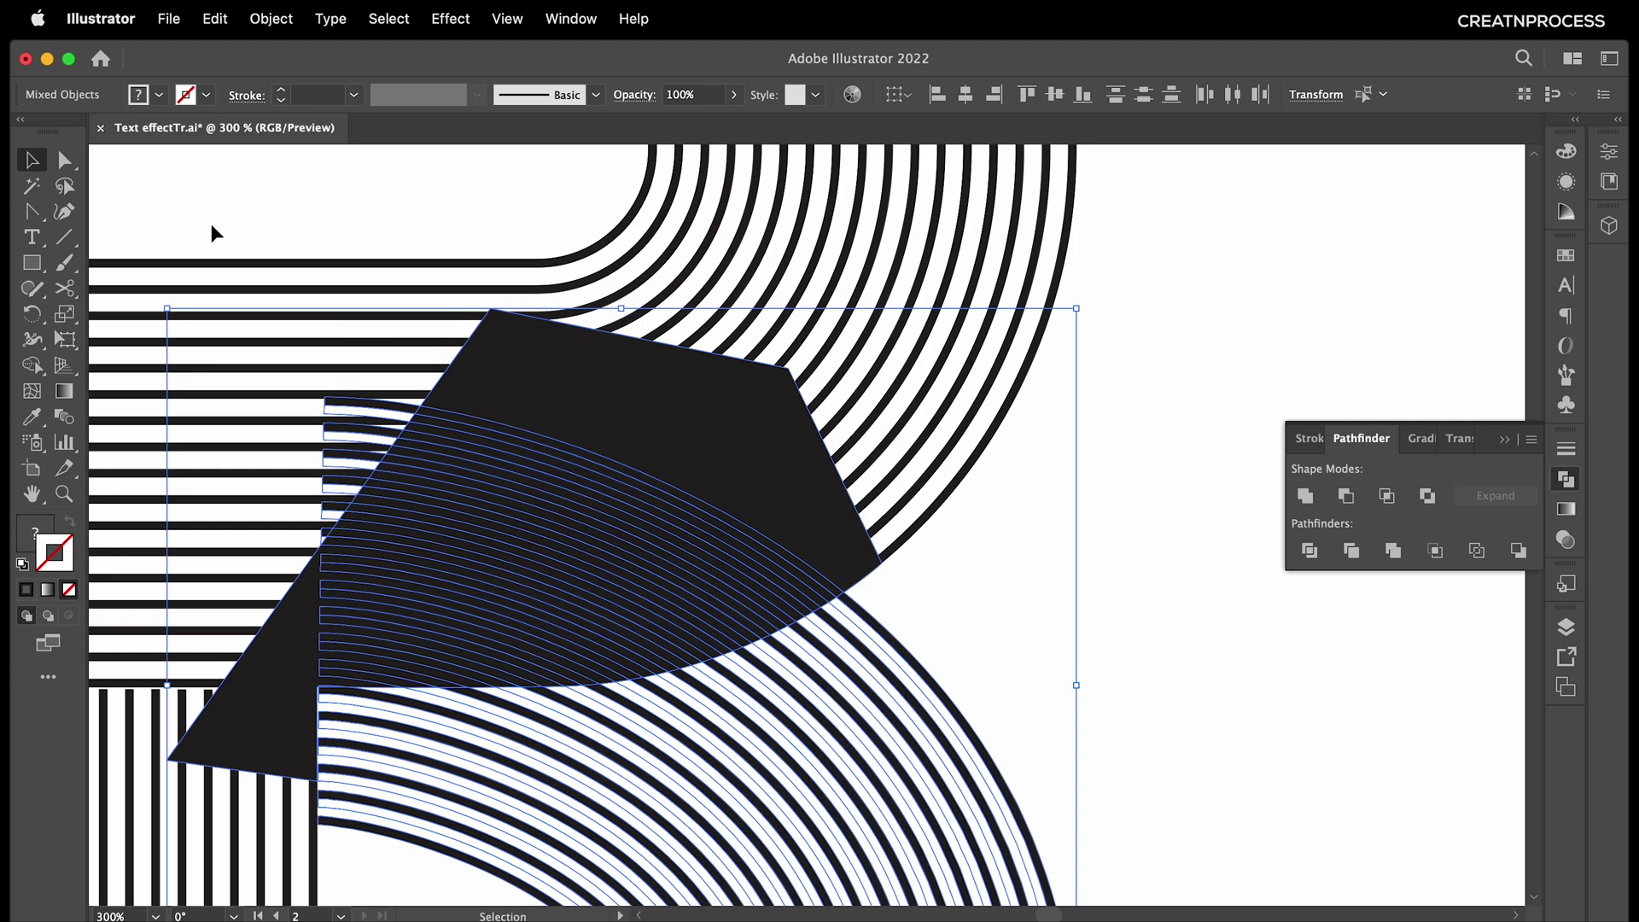
left_click(75, 171)
left_click_drag(488, 313, 264, 304)
scroll(512, 358, "down", 3)
left_click(567, 384)
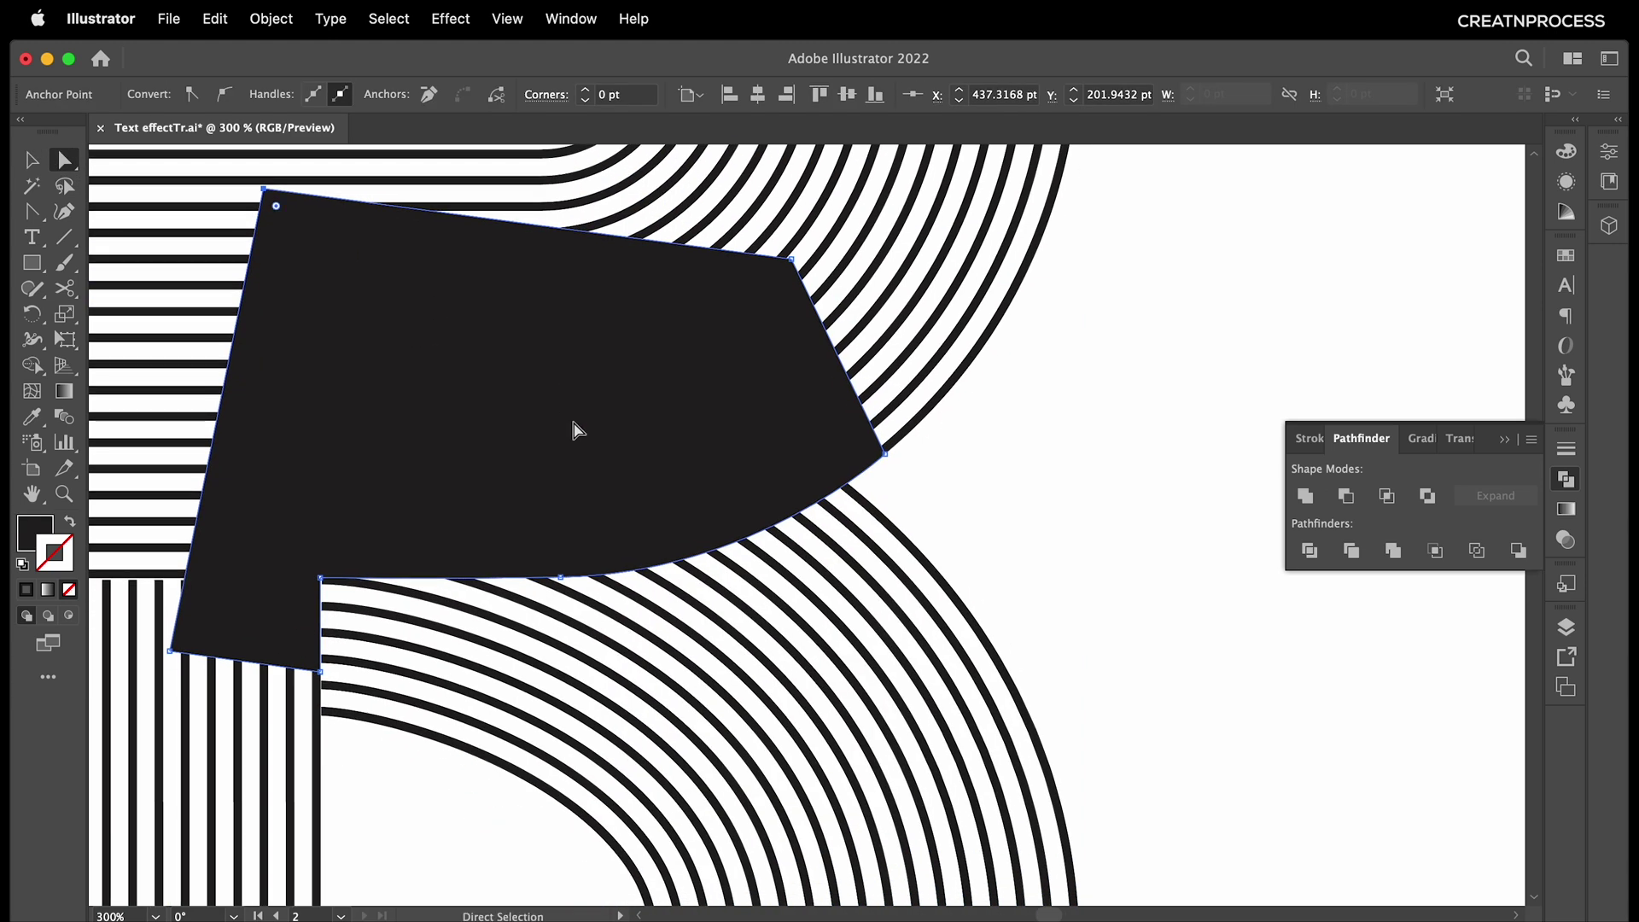
Trim the leg's stripes with the overlap shape, and delete the shape from the resulting group.
key("v")
left_click(820, 598, "shift")
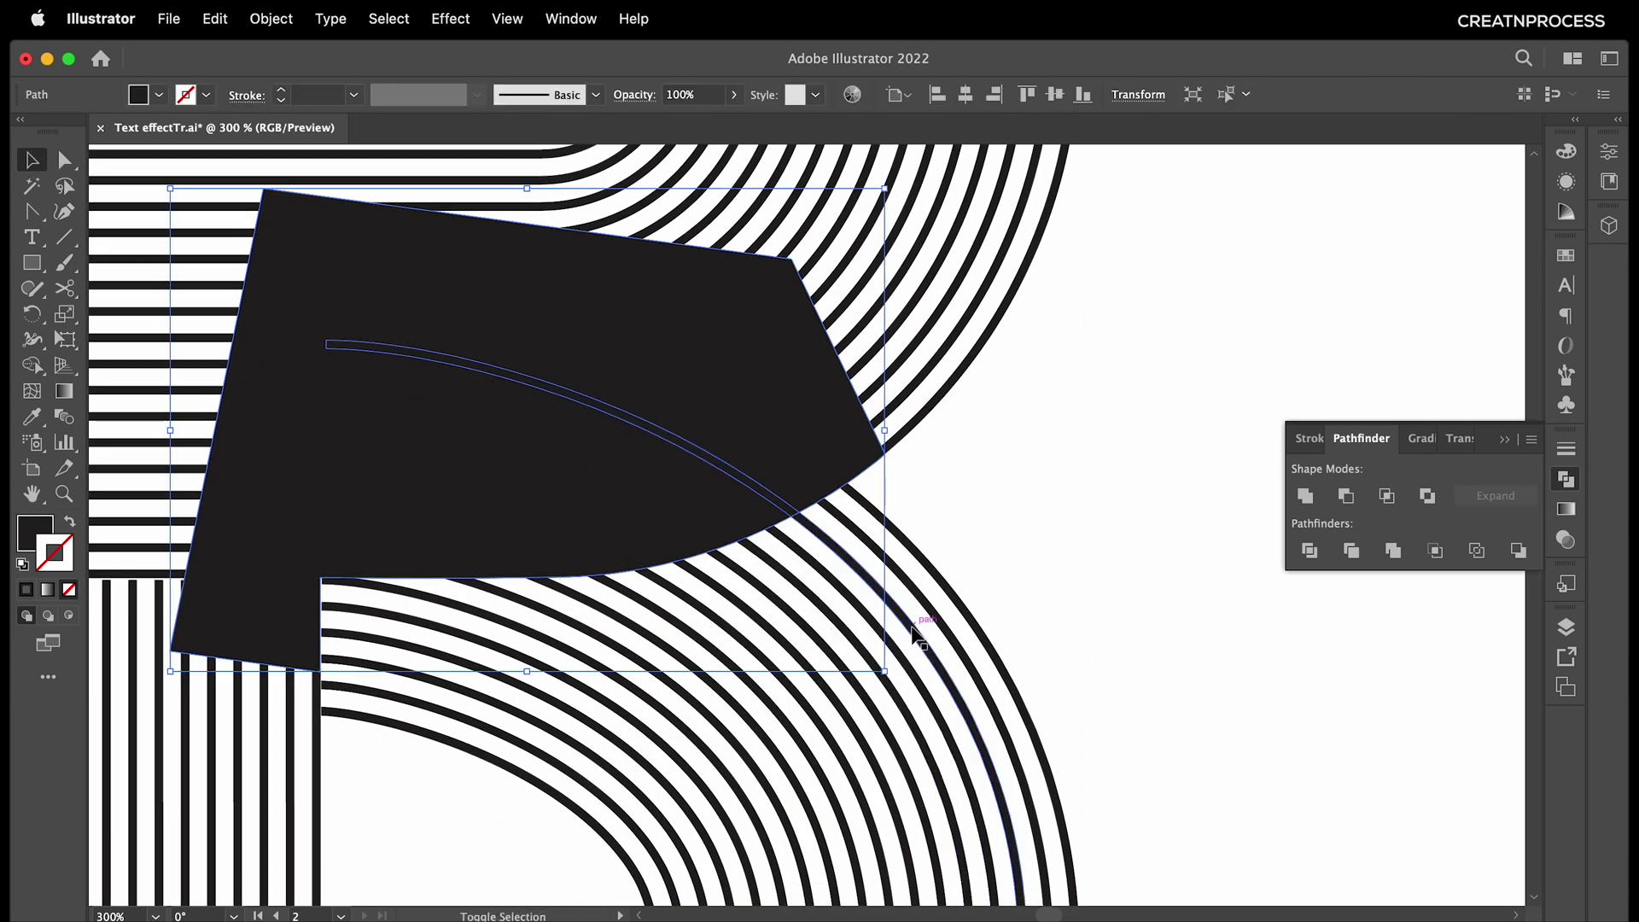
left_click(1362, 556)
left_click(1166, 580)
scroll(1112, 594, "down", 2)
double_click(889, 542)
key("Delete")
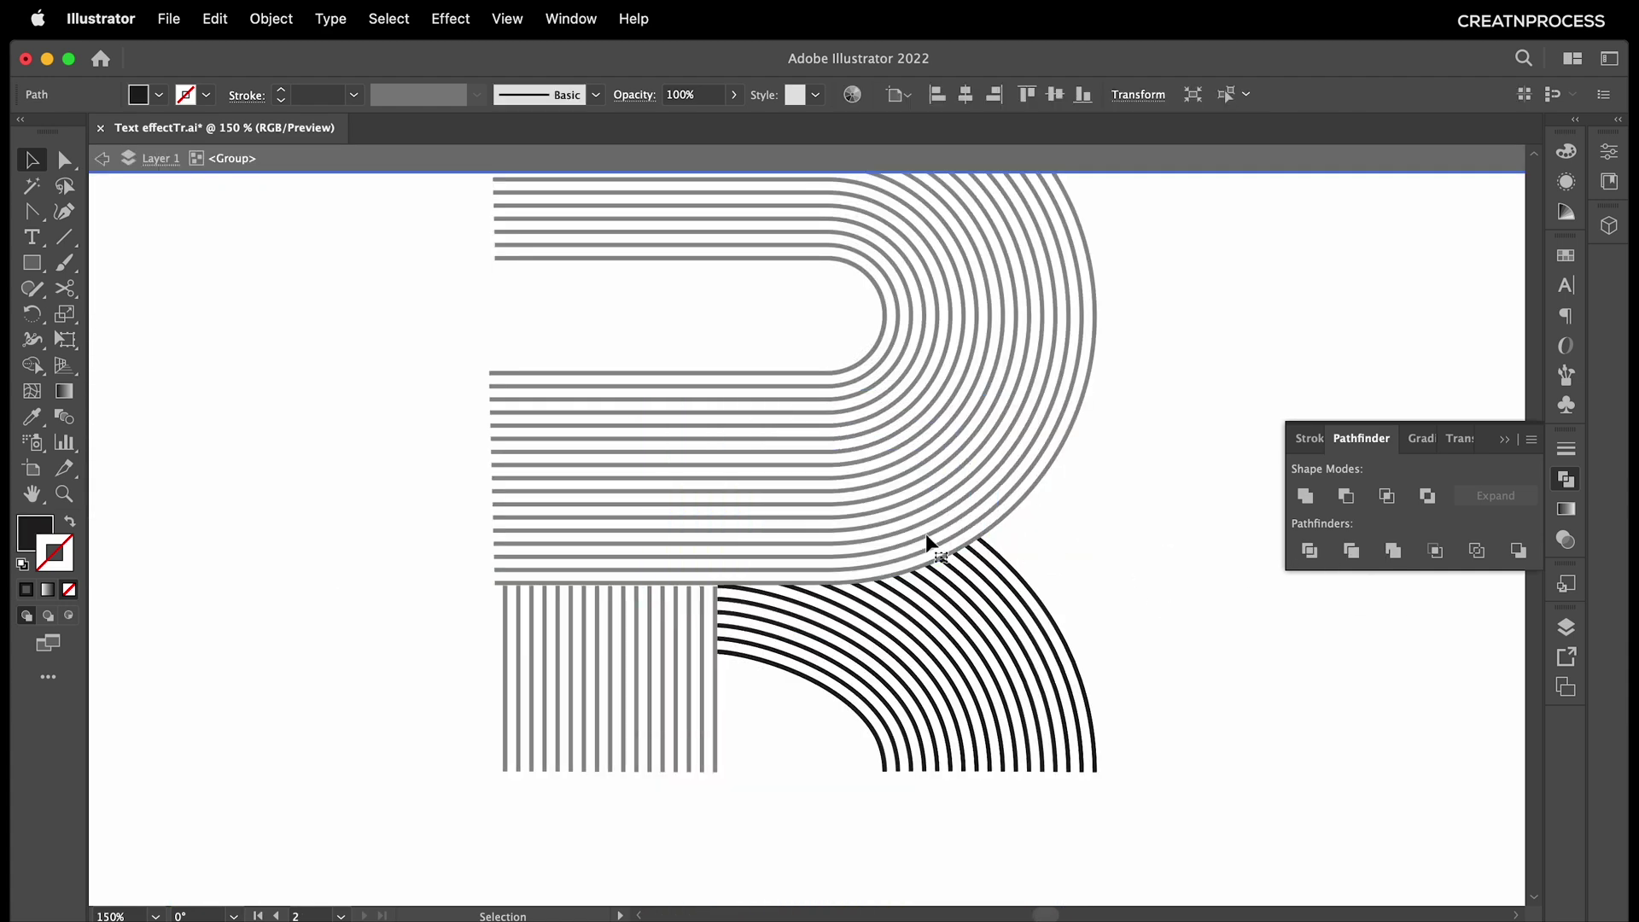
double_click(1047, 536)
Draw a tall rectangle over the bowl's protruding ends, flush with the stem's outer edge, and trim the bowl with it.
left_click_drag(823, 547, 880, 671)
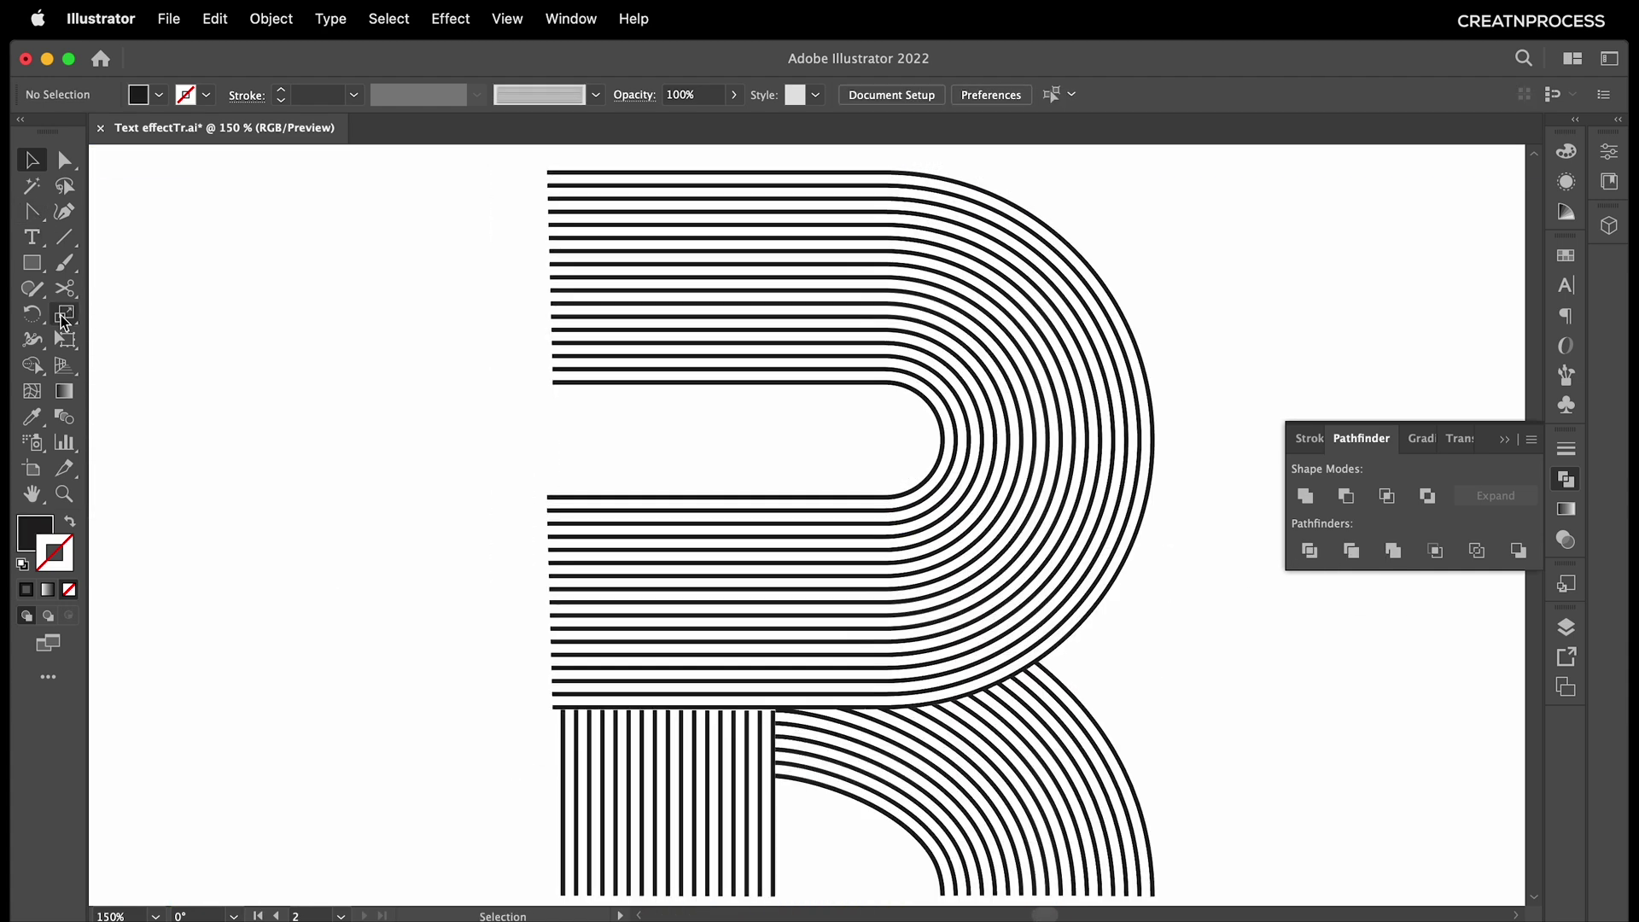
left_click(32, 263)
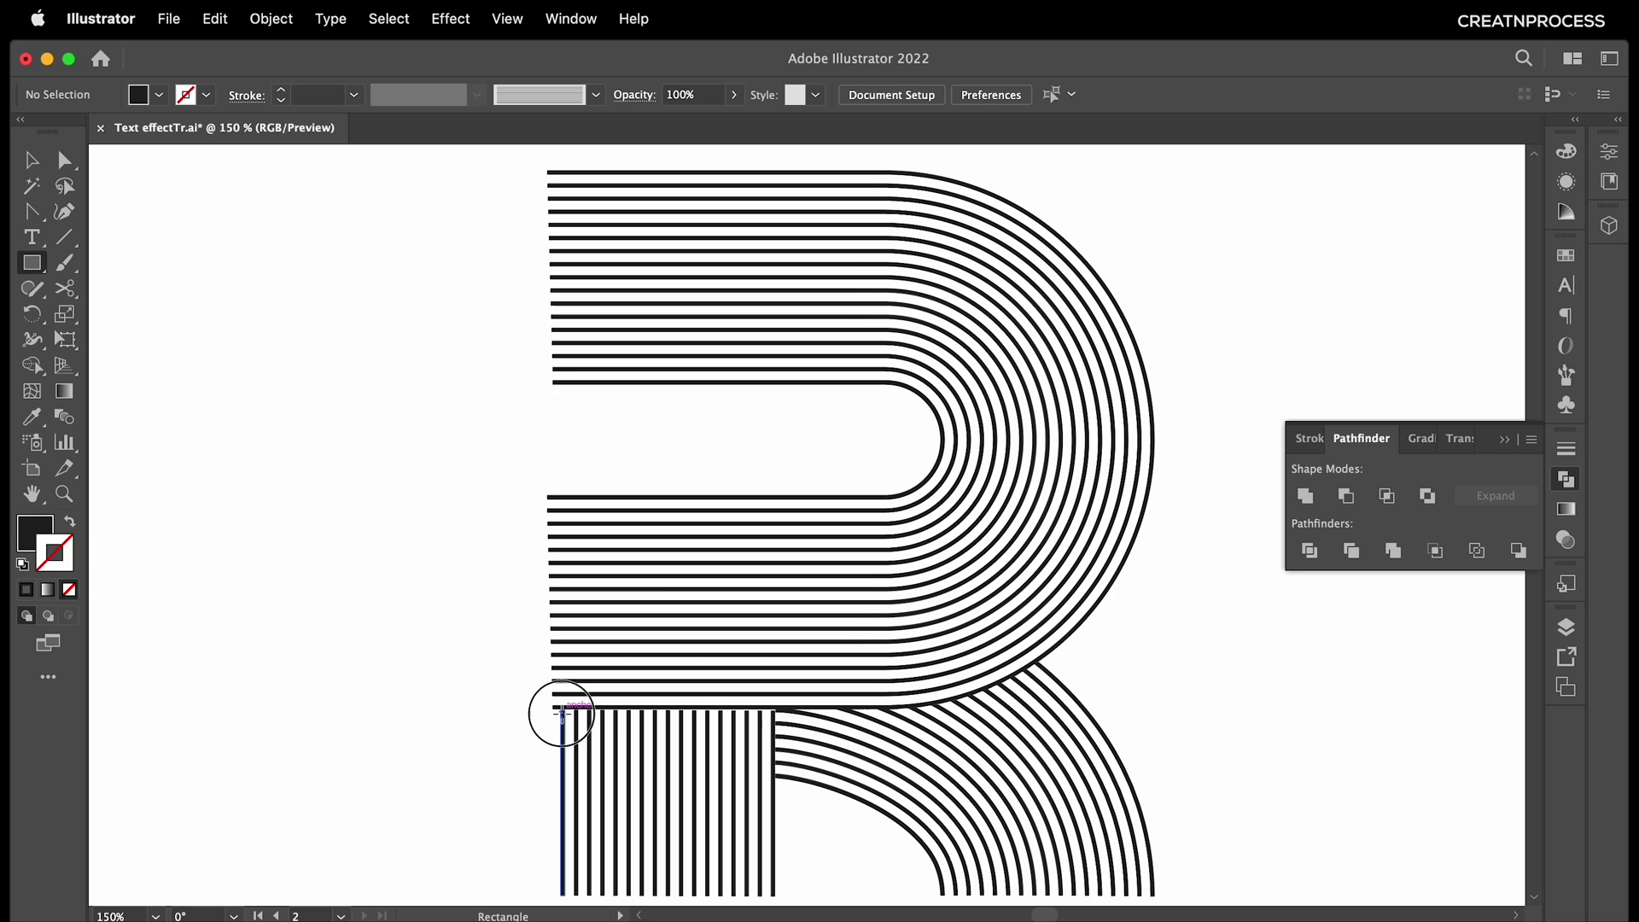
left_click_drag(561, 710, 478, 176)
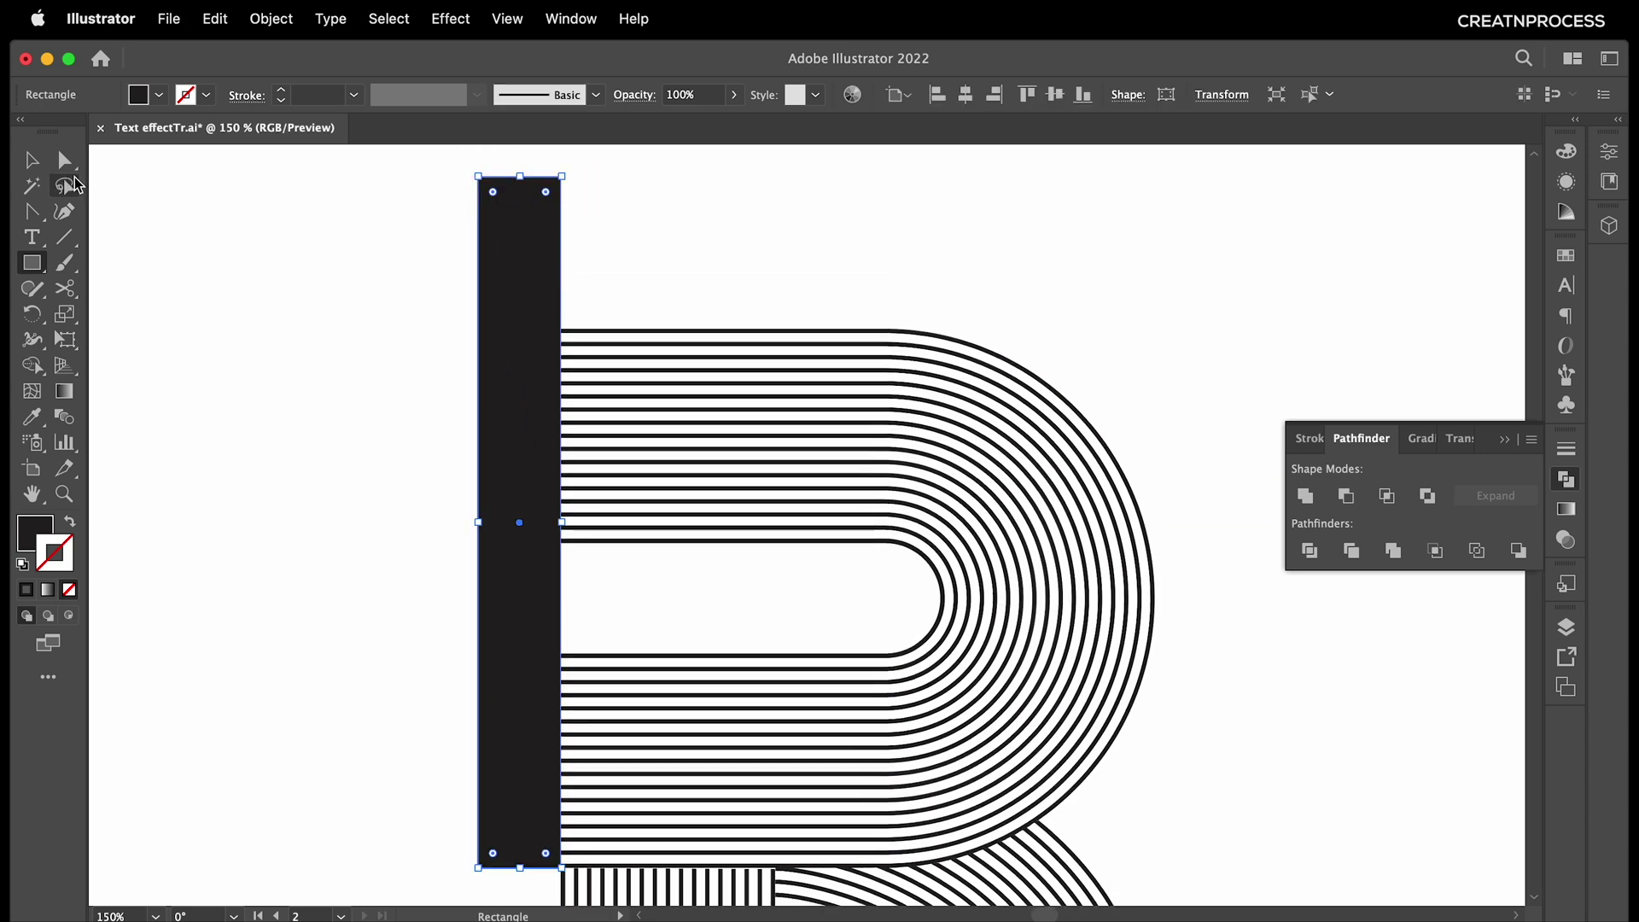
left_click(41, 168)
left_click(652, 384, "shift")
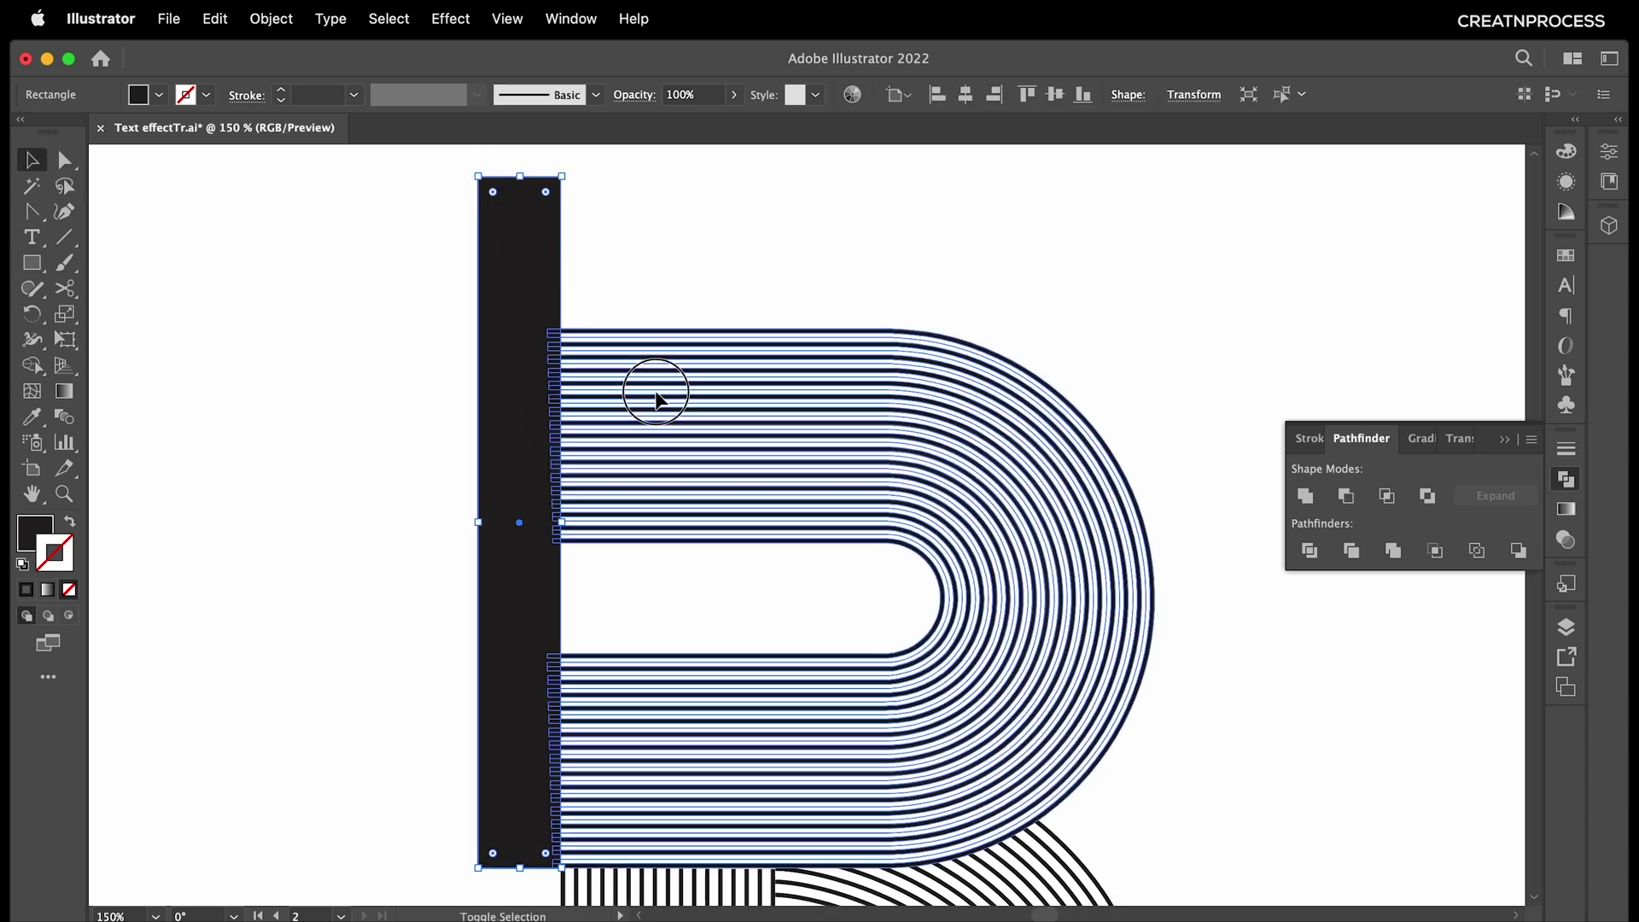
left_click(1358, 555)
Ungroup the trimmed result and delete the black rectangle.
right_click(570, 389)
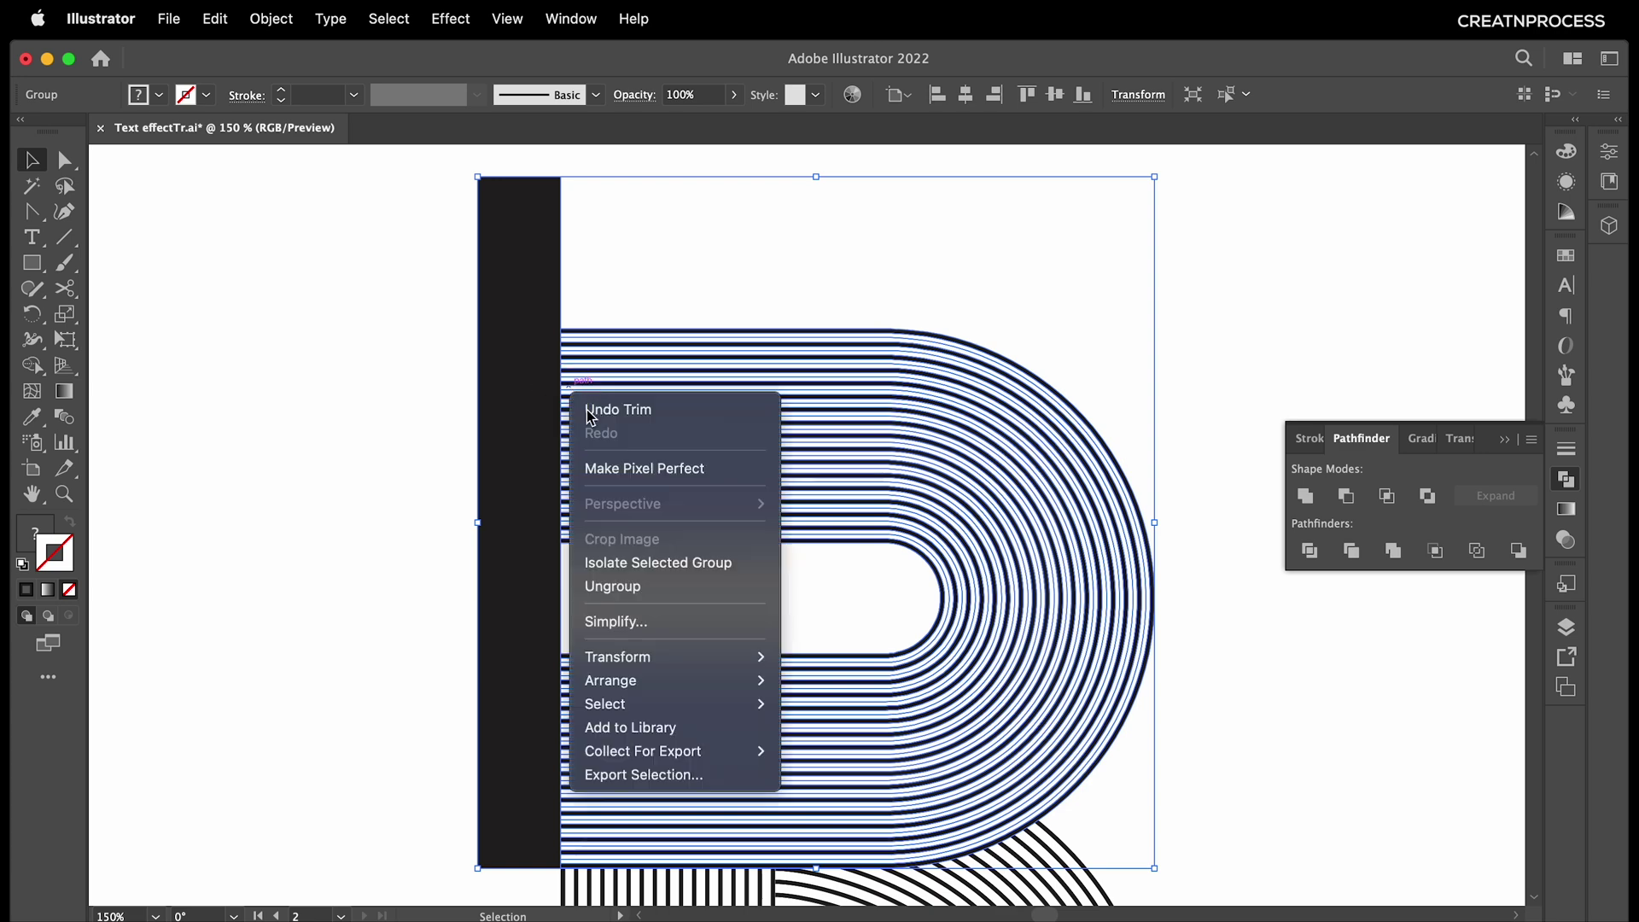
left_click(662, 588)
left_click(624, 582)
left_click(548, 568)
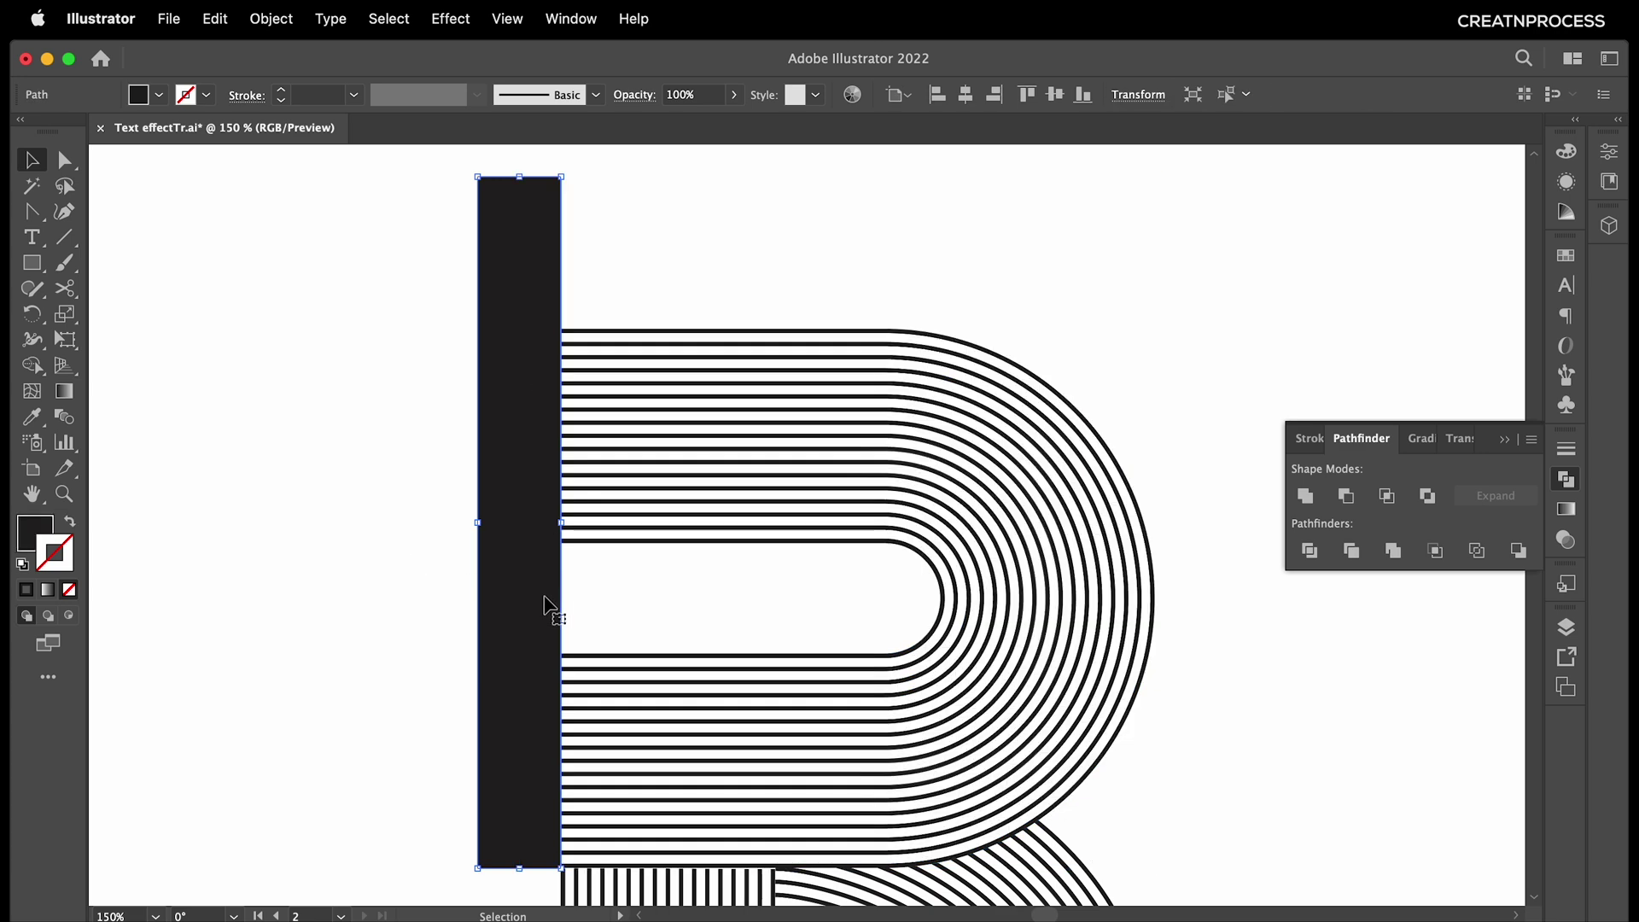
key("Delete")
Select all of the bowl's loose stripes and group them.
left_click(825, 431)
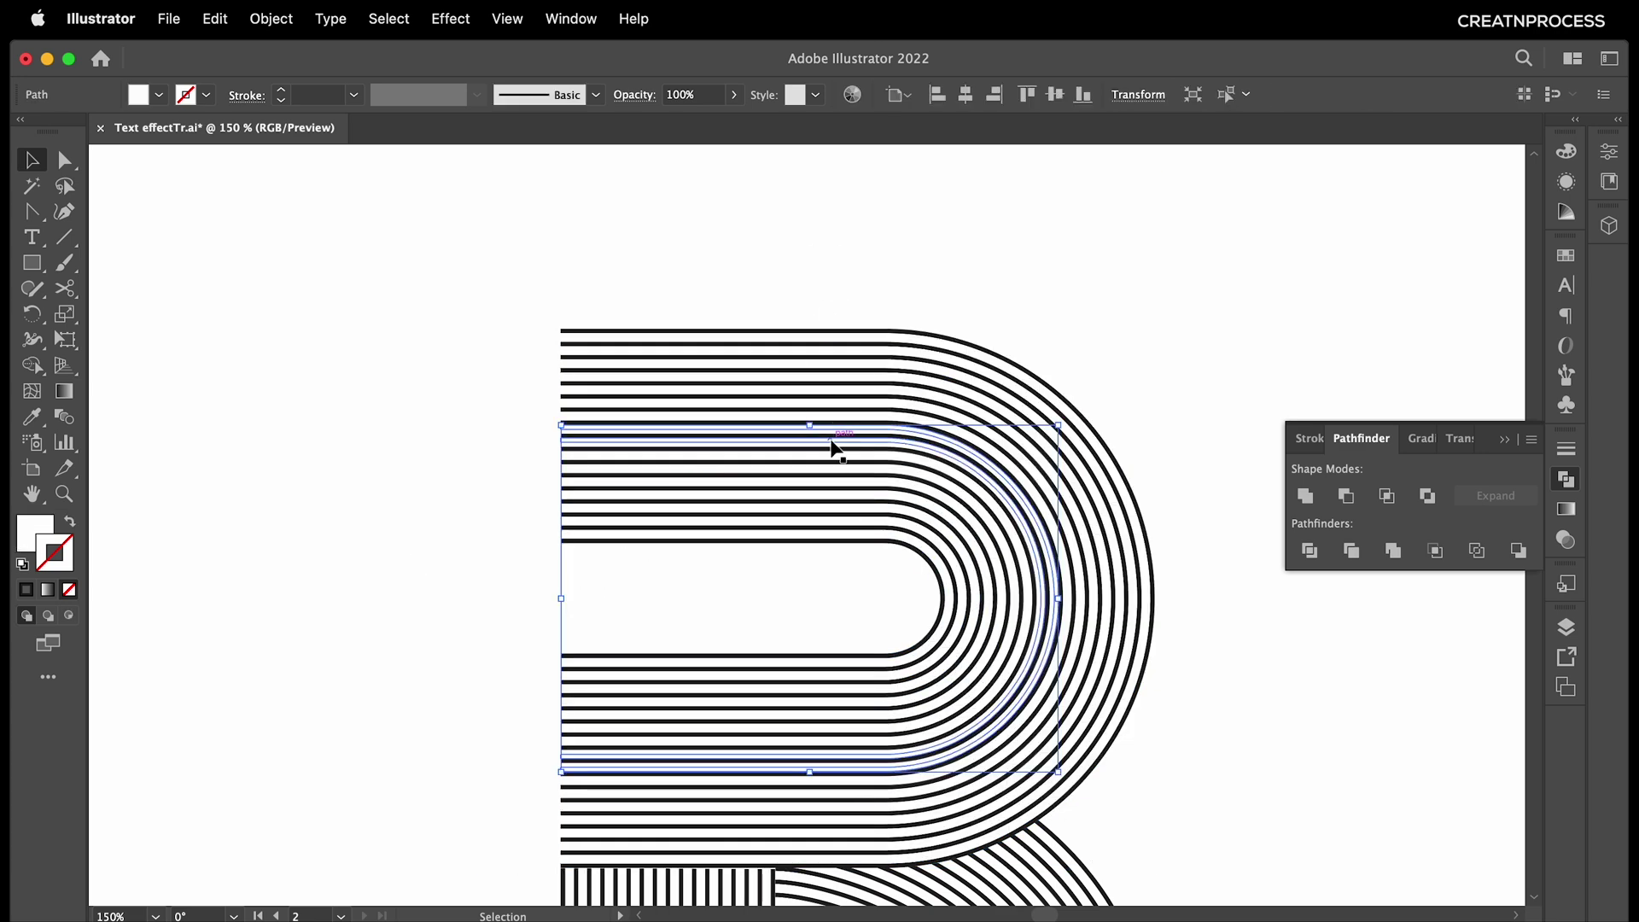
left_click_drag(796, 280, 684, 595)
key("v")
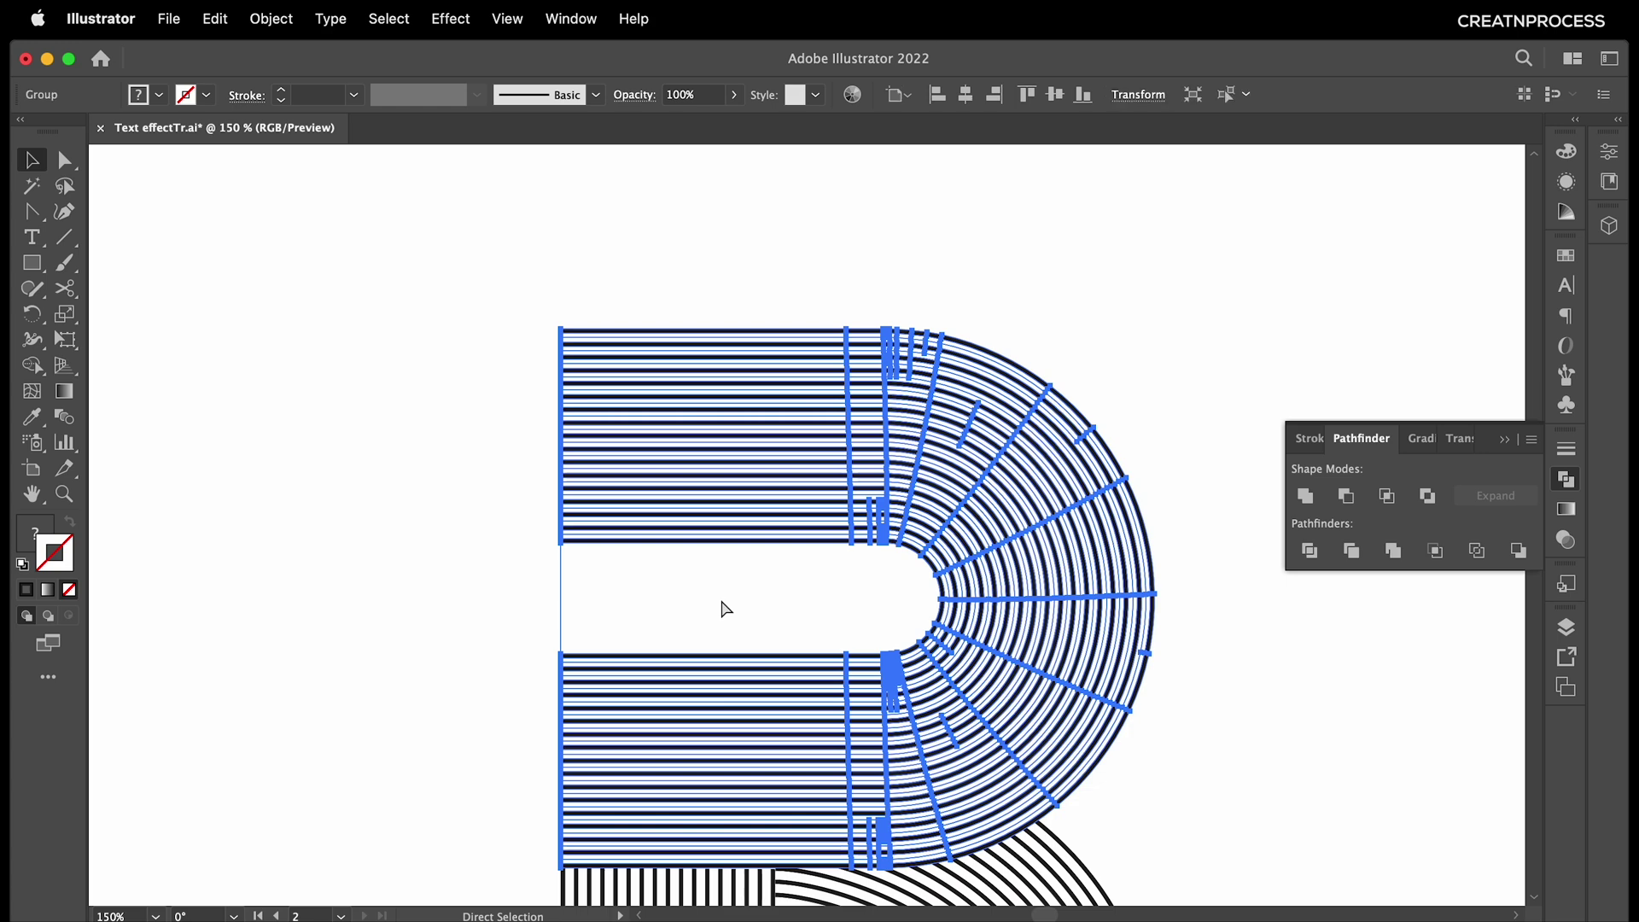
left_click(807, 626)
Select the bowl, stem and leg and group them into one letter R.
key("super+minus")
left_click_drag(1061, 769, 437, 264)
key("a")
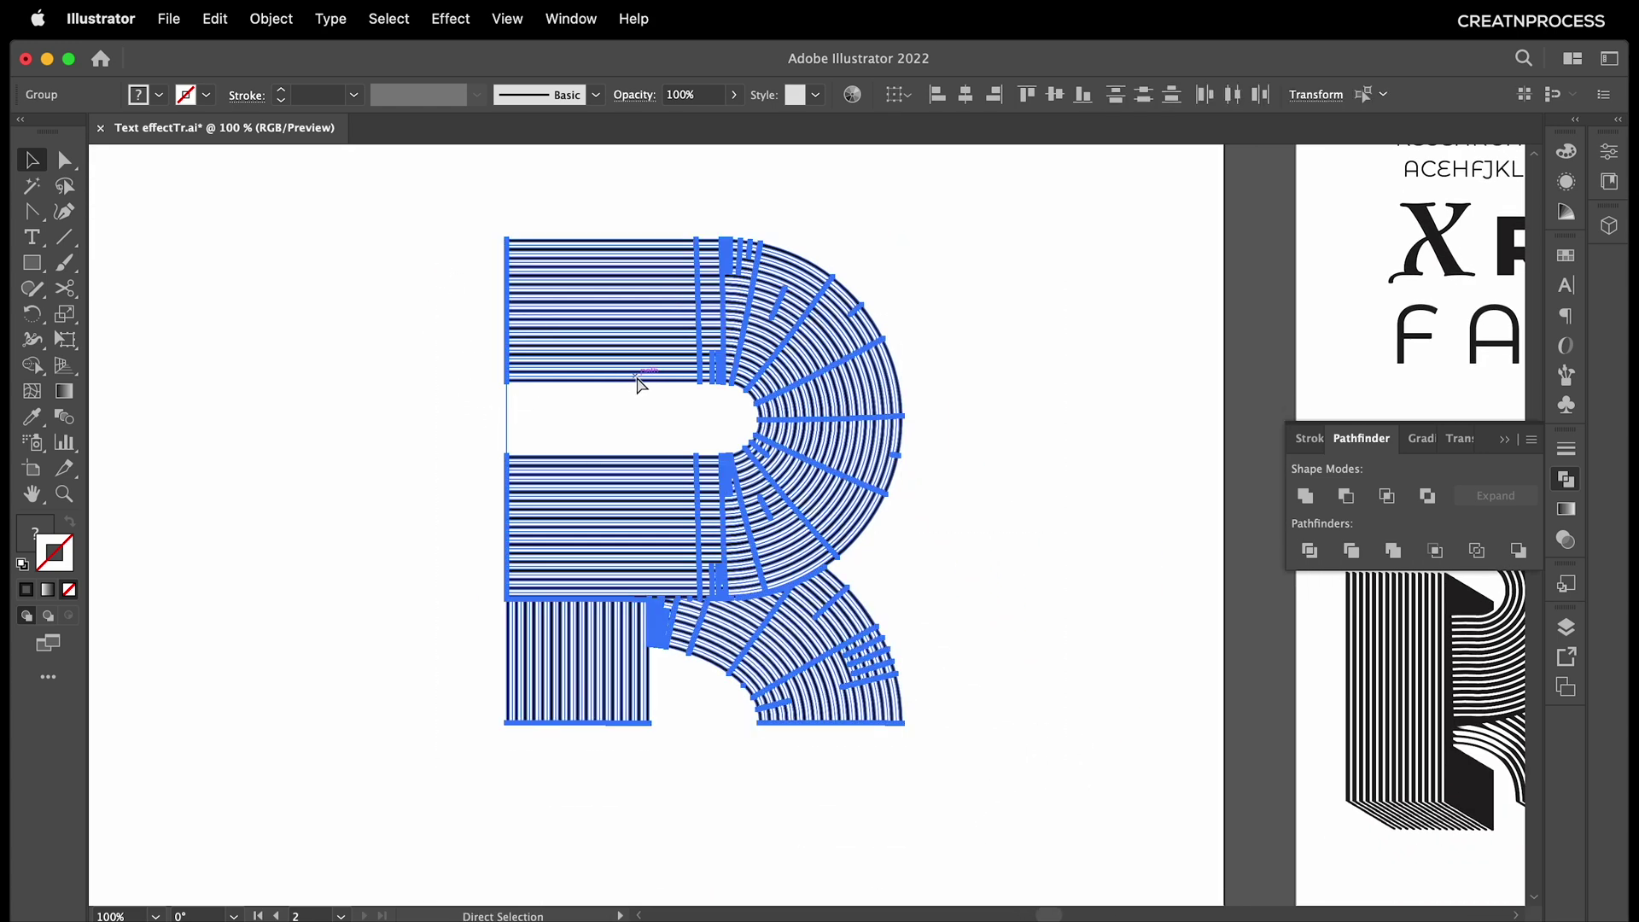
key("super+g")
Start a Transform effect on the grouped R with a 1 pt horizontal and 1 pt vertical move.
left_click_drag(904, 382, 751, 502)
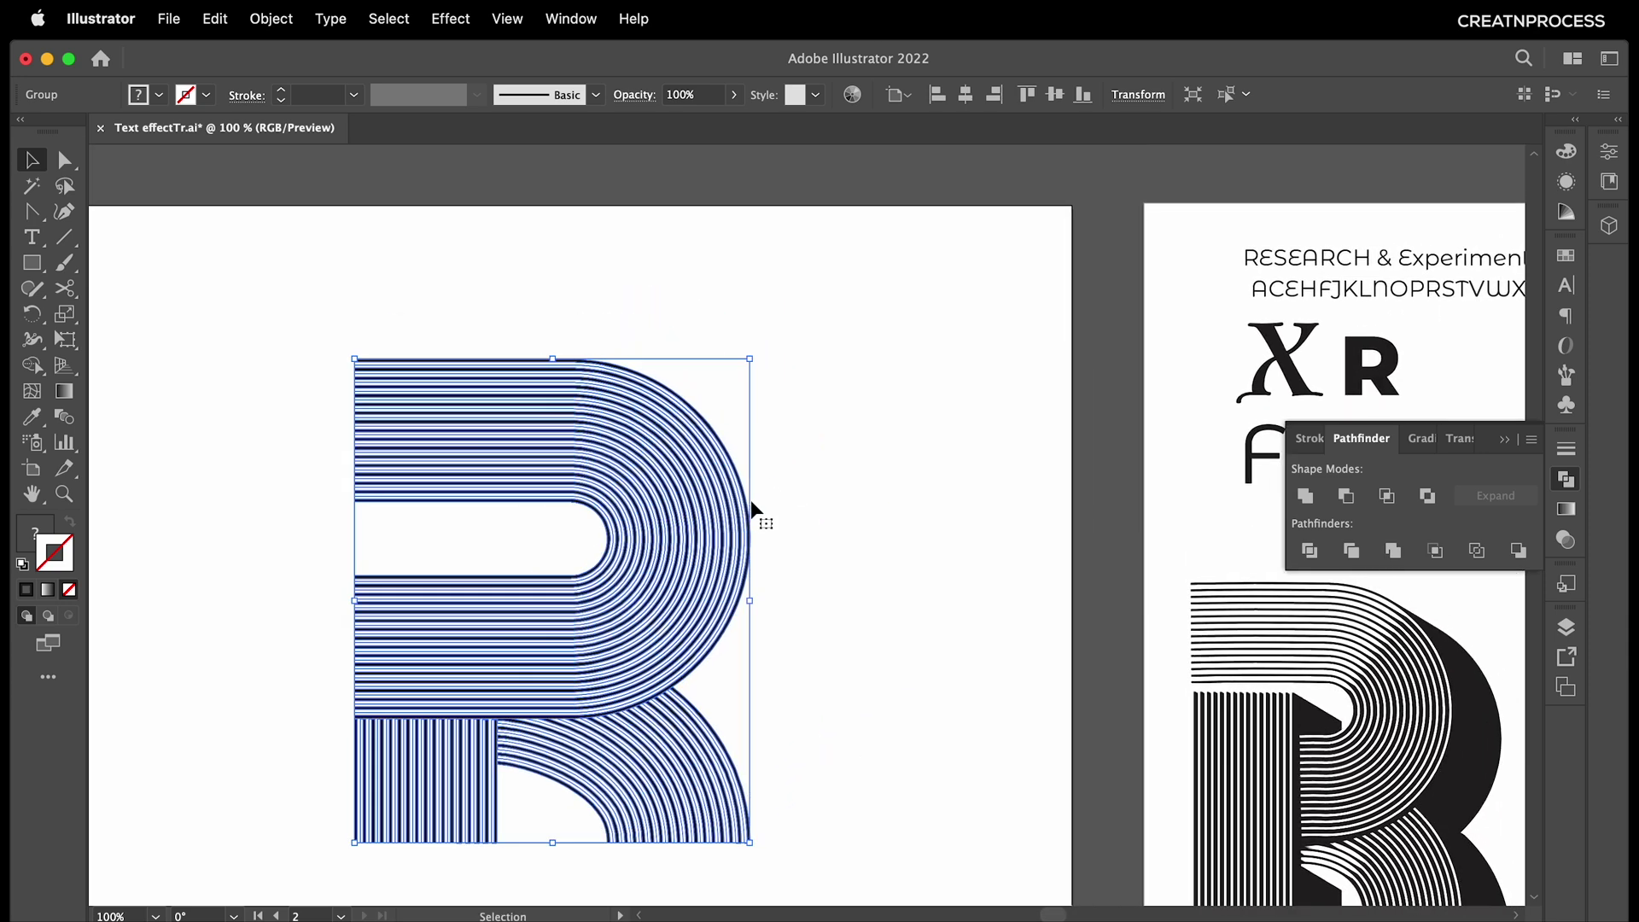
left_click(450, 18)
mouse_move(714, 247)
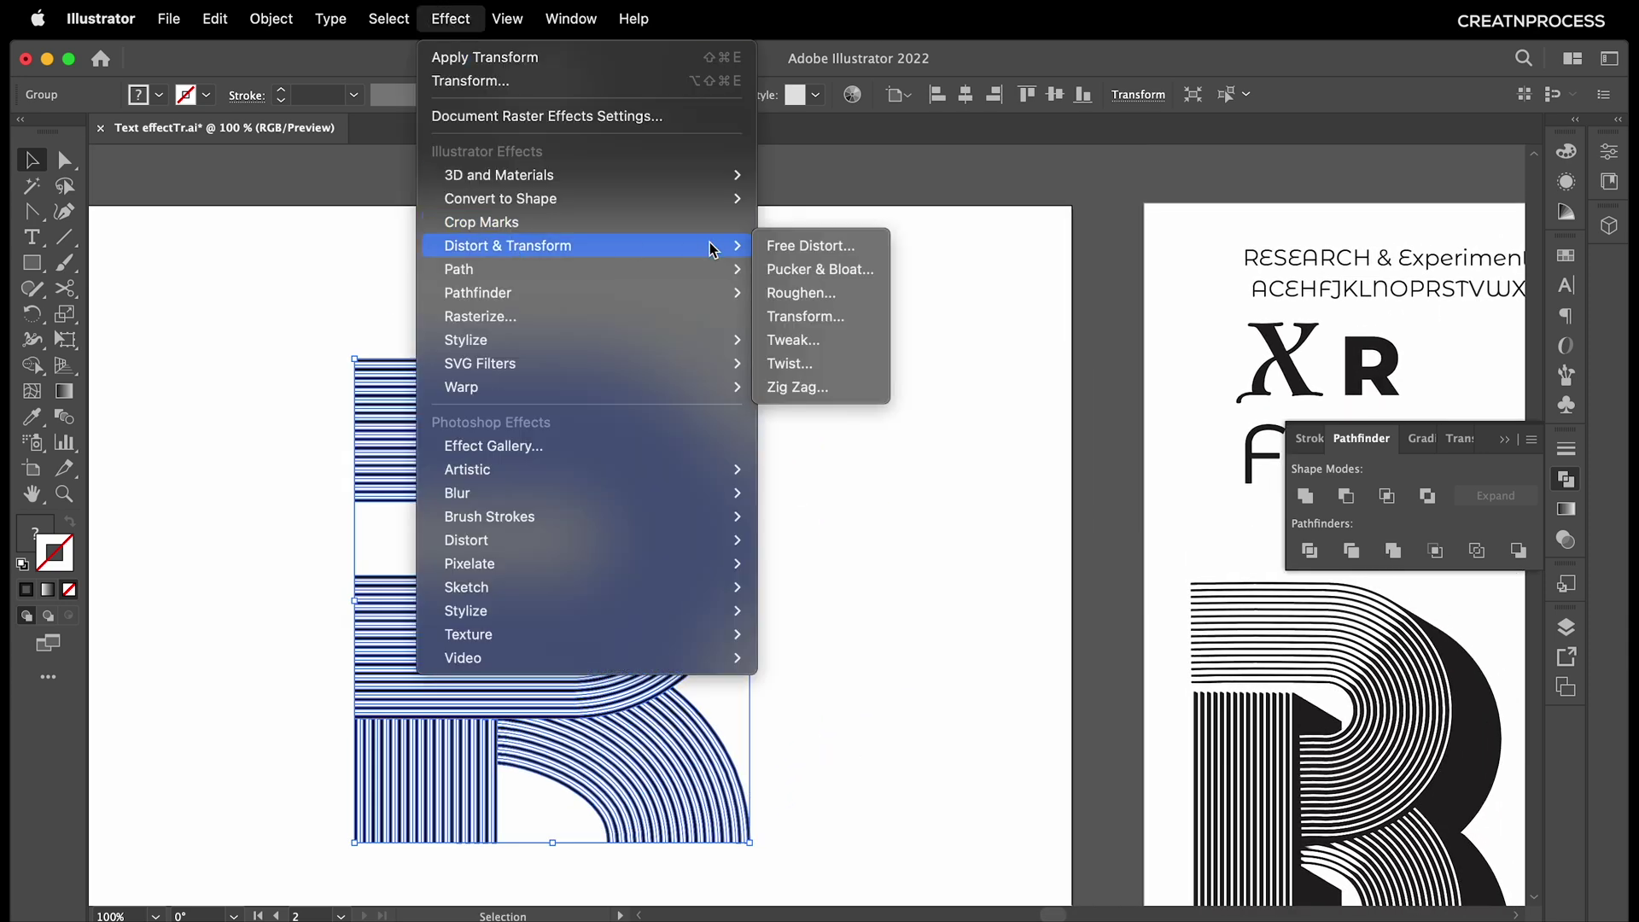
left_click(783, 318)
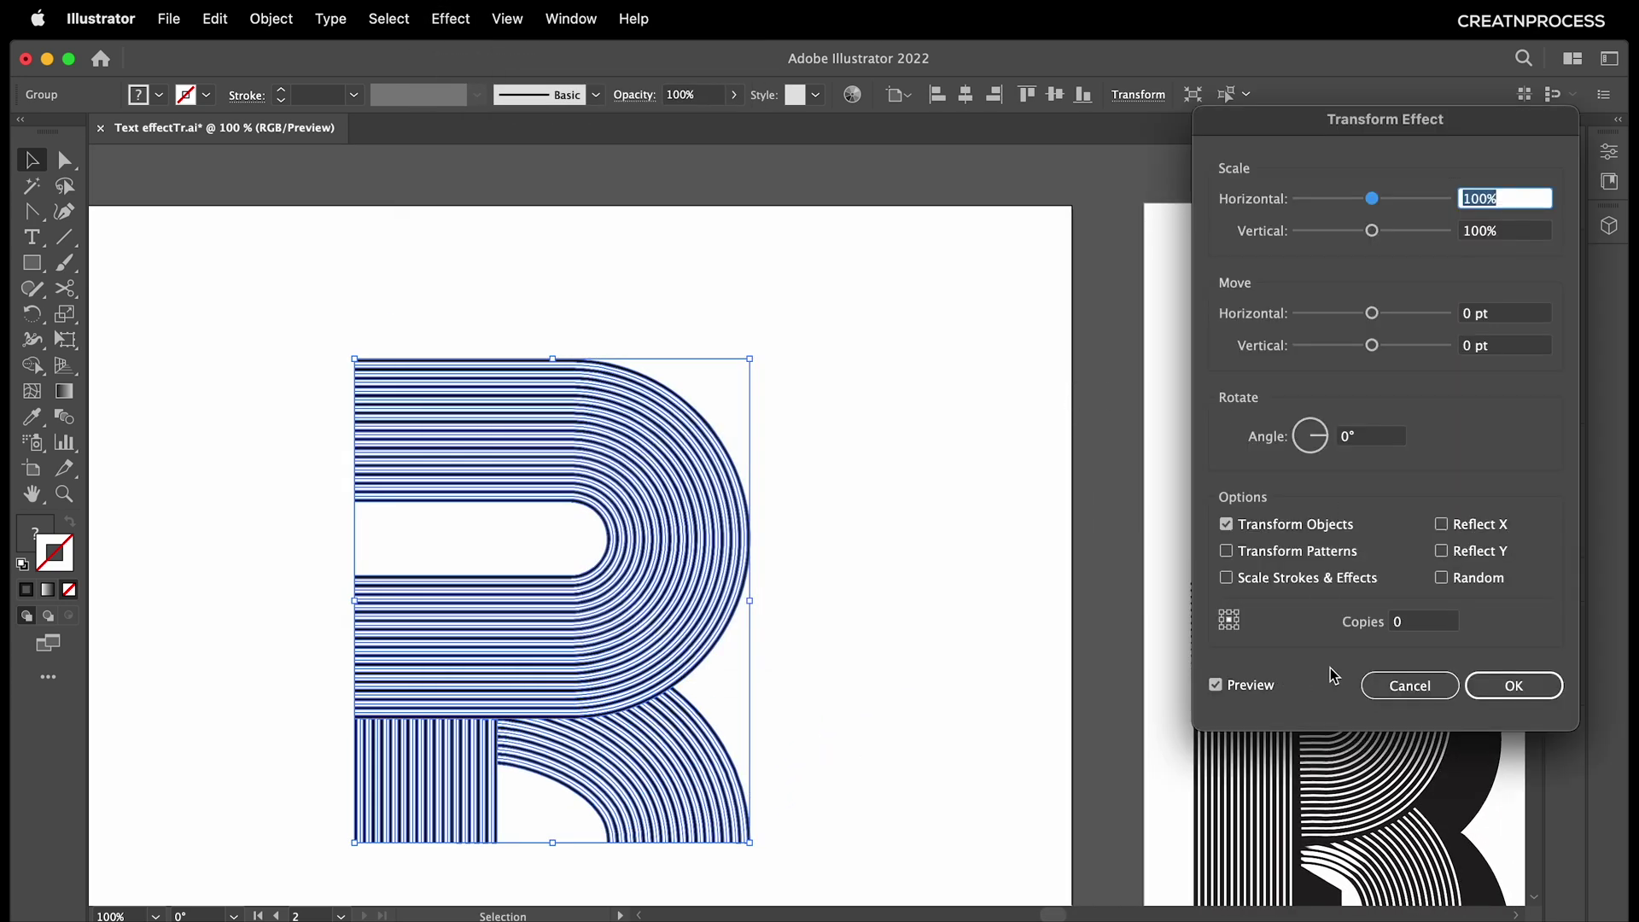
left_click(1478, 355)
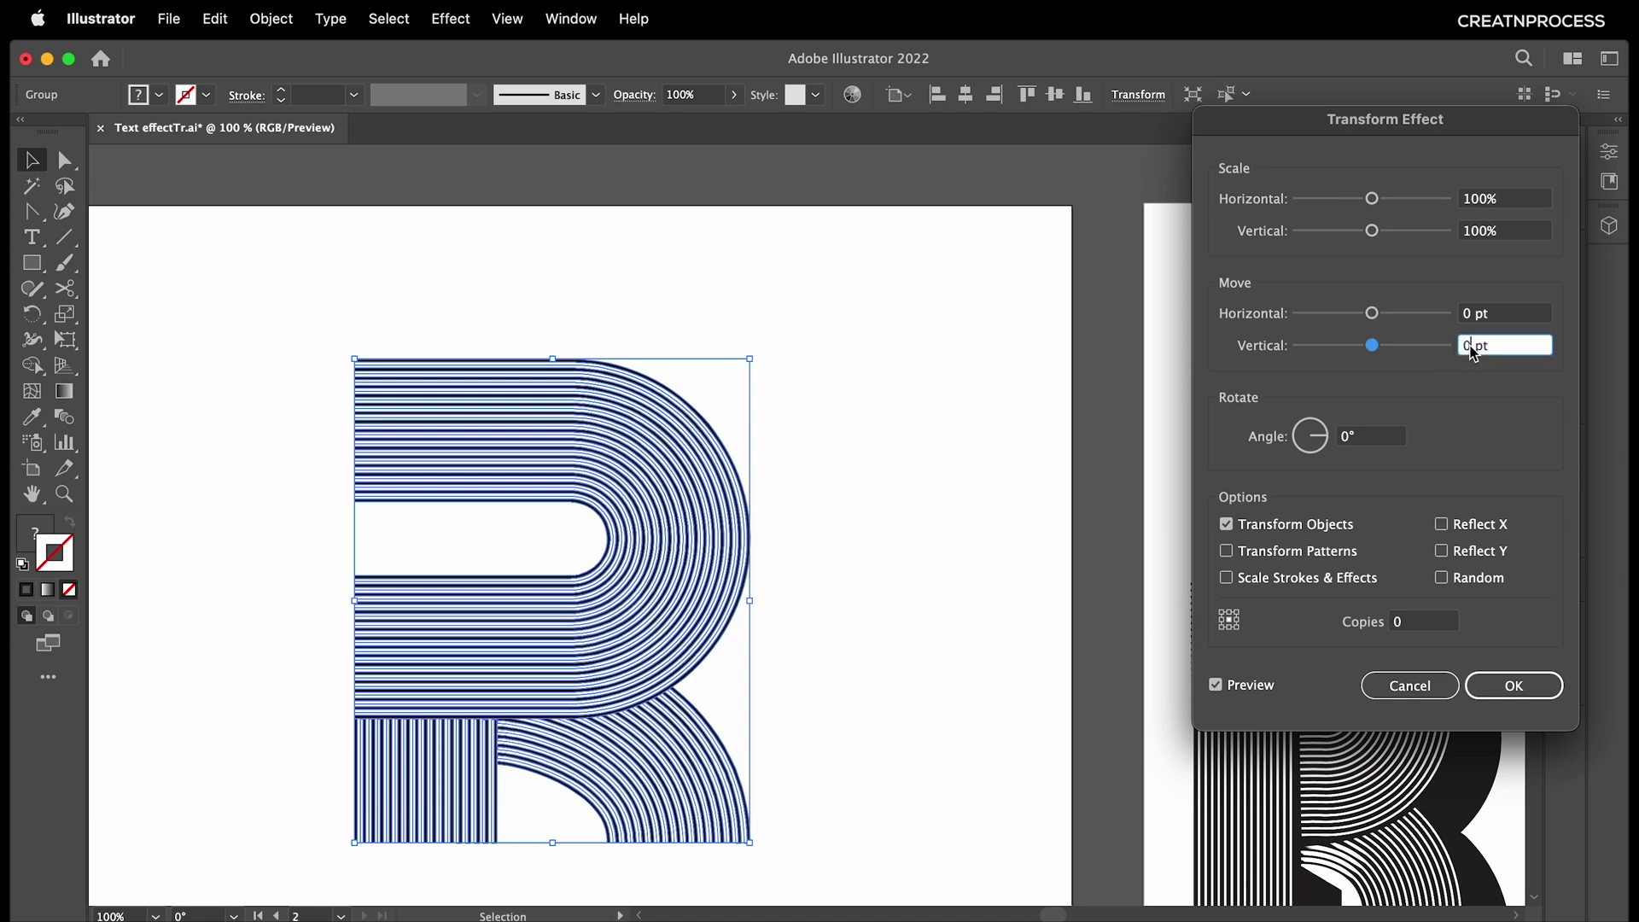
key("Up")
left_click(1469, 320)
key("Up")
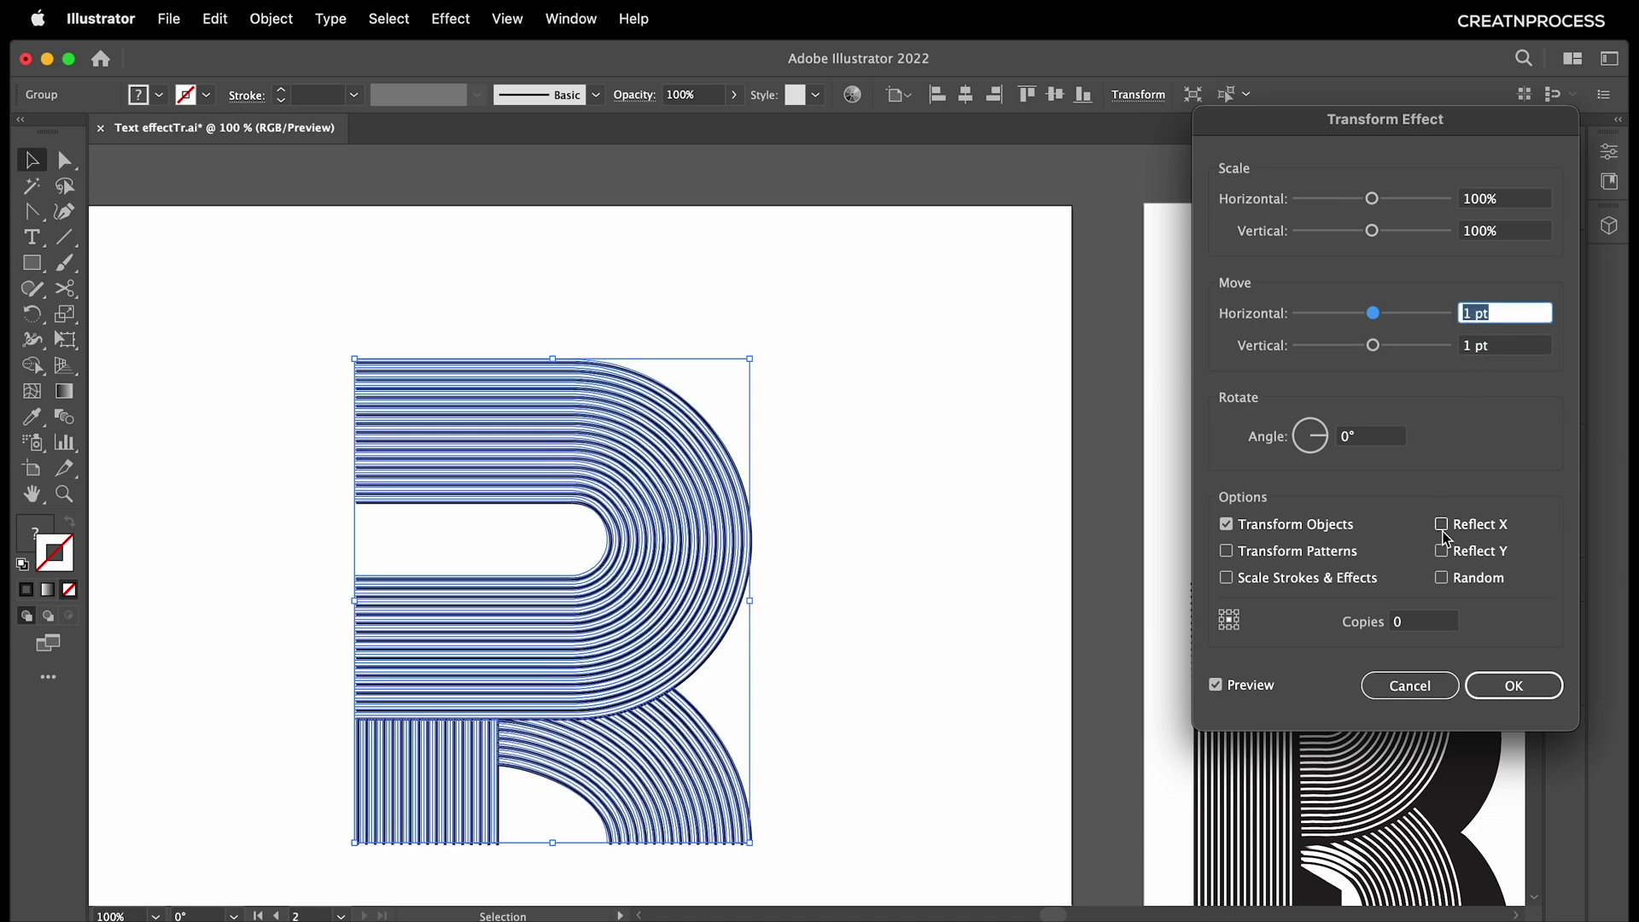
Set the Transform effect's number of copies to 50 to build the letter's extruded depth.
left_click(1428, 624)
key("Up")
key("Up")
key("Up")
key("Up")
key("Up")
key("Up")
key("Up")
key("Up")
key("Up")
key("Up")
key("Up")
key("Up")
key("Up")
key("Up")
key("Up")
key("Up")
key("Up")
key("Up")
key("Up")
key("Up")
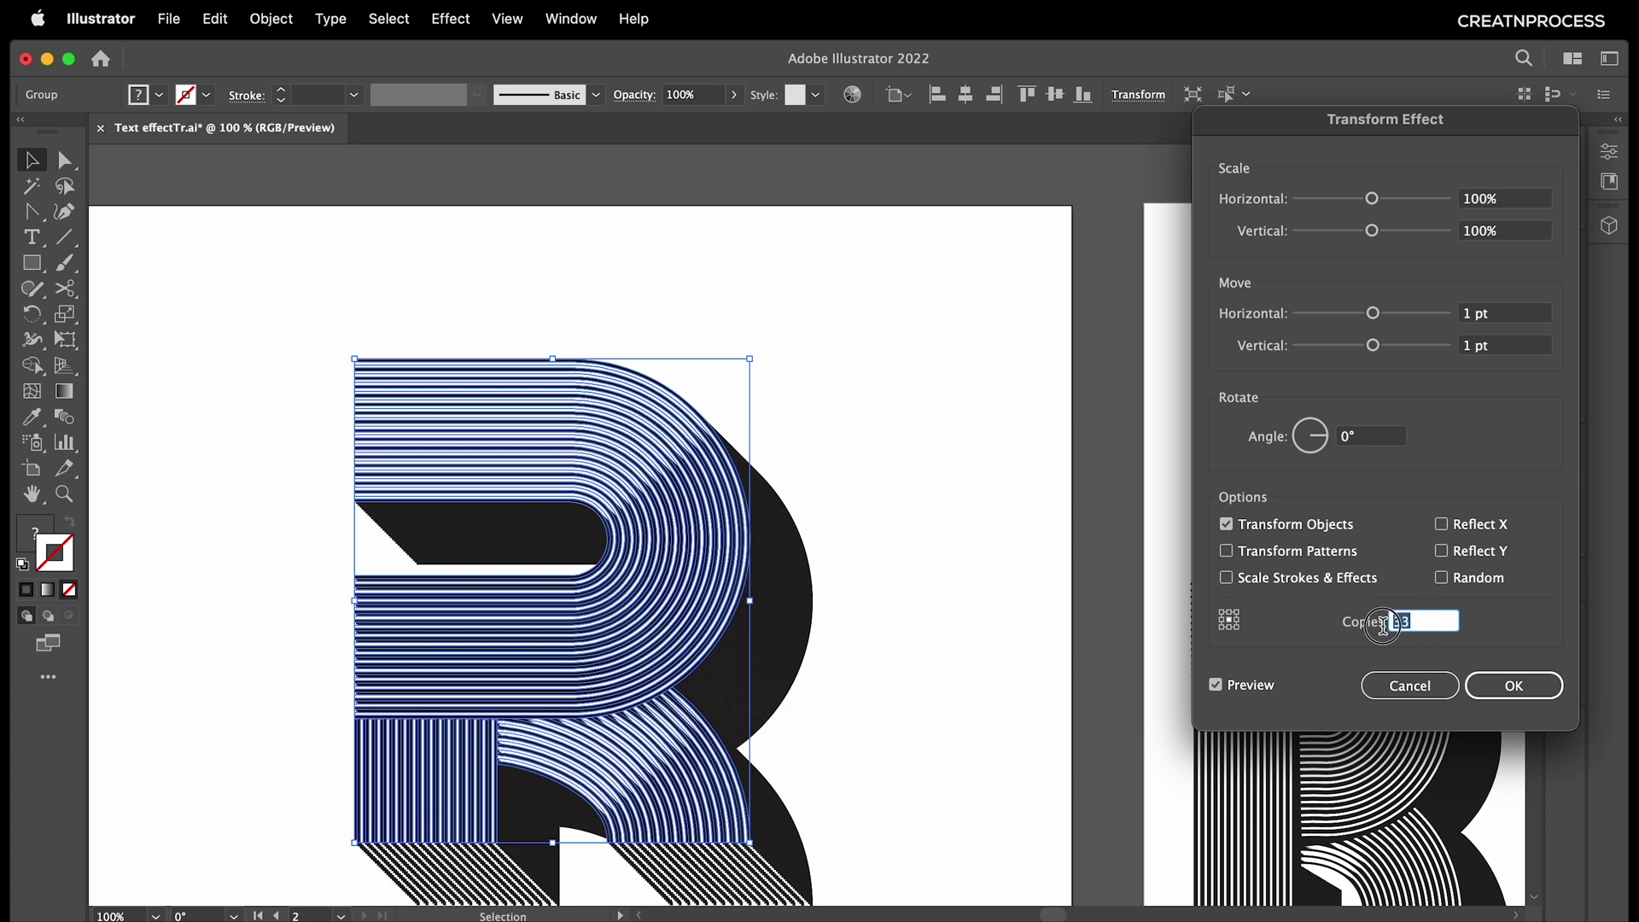
Set the Transform effect's move to 0.5 pt horizontal and 0.3 pt vertical, and apply it to the letter.
left_click(1494, 347)
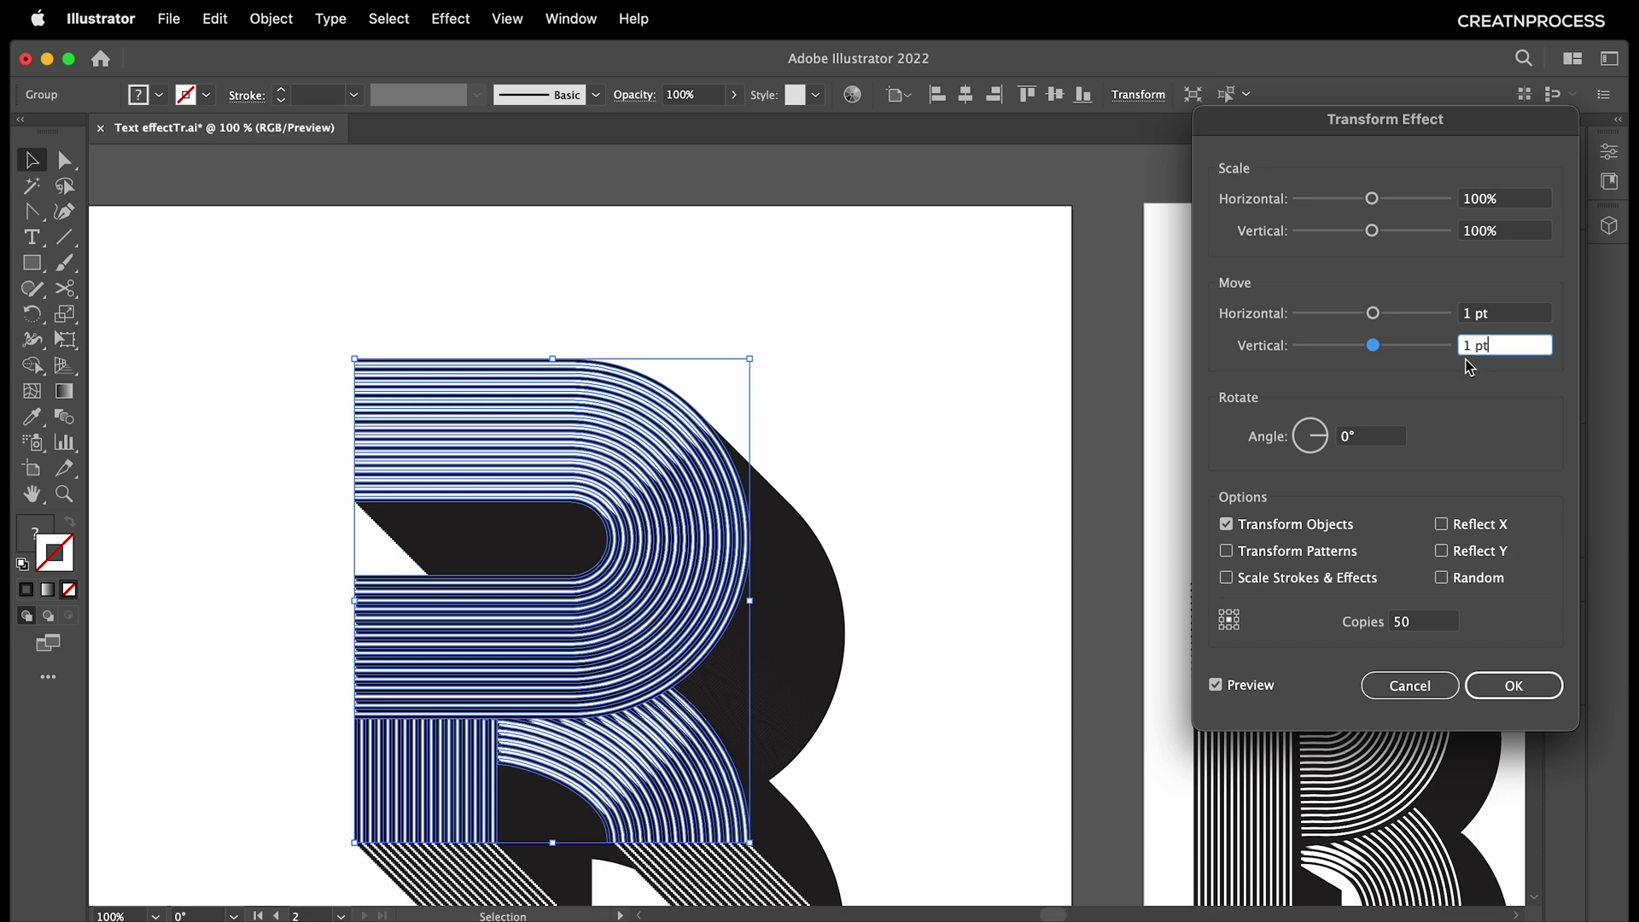
left_click(1476, 345)
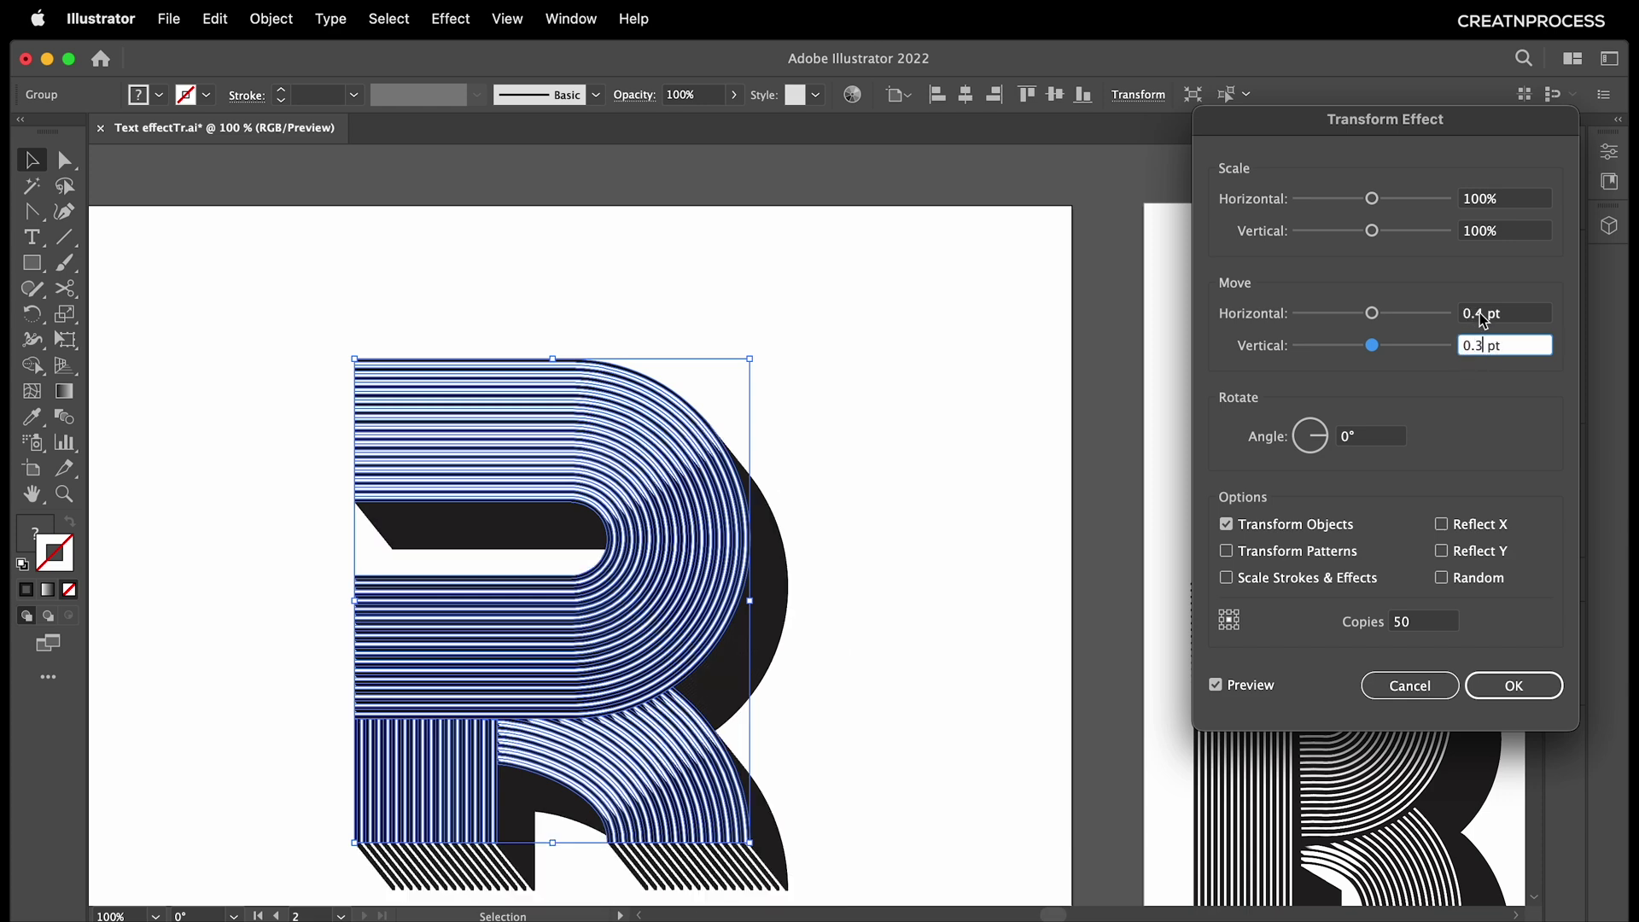
left_click(1484, 314)
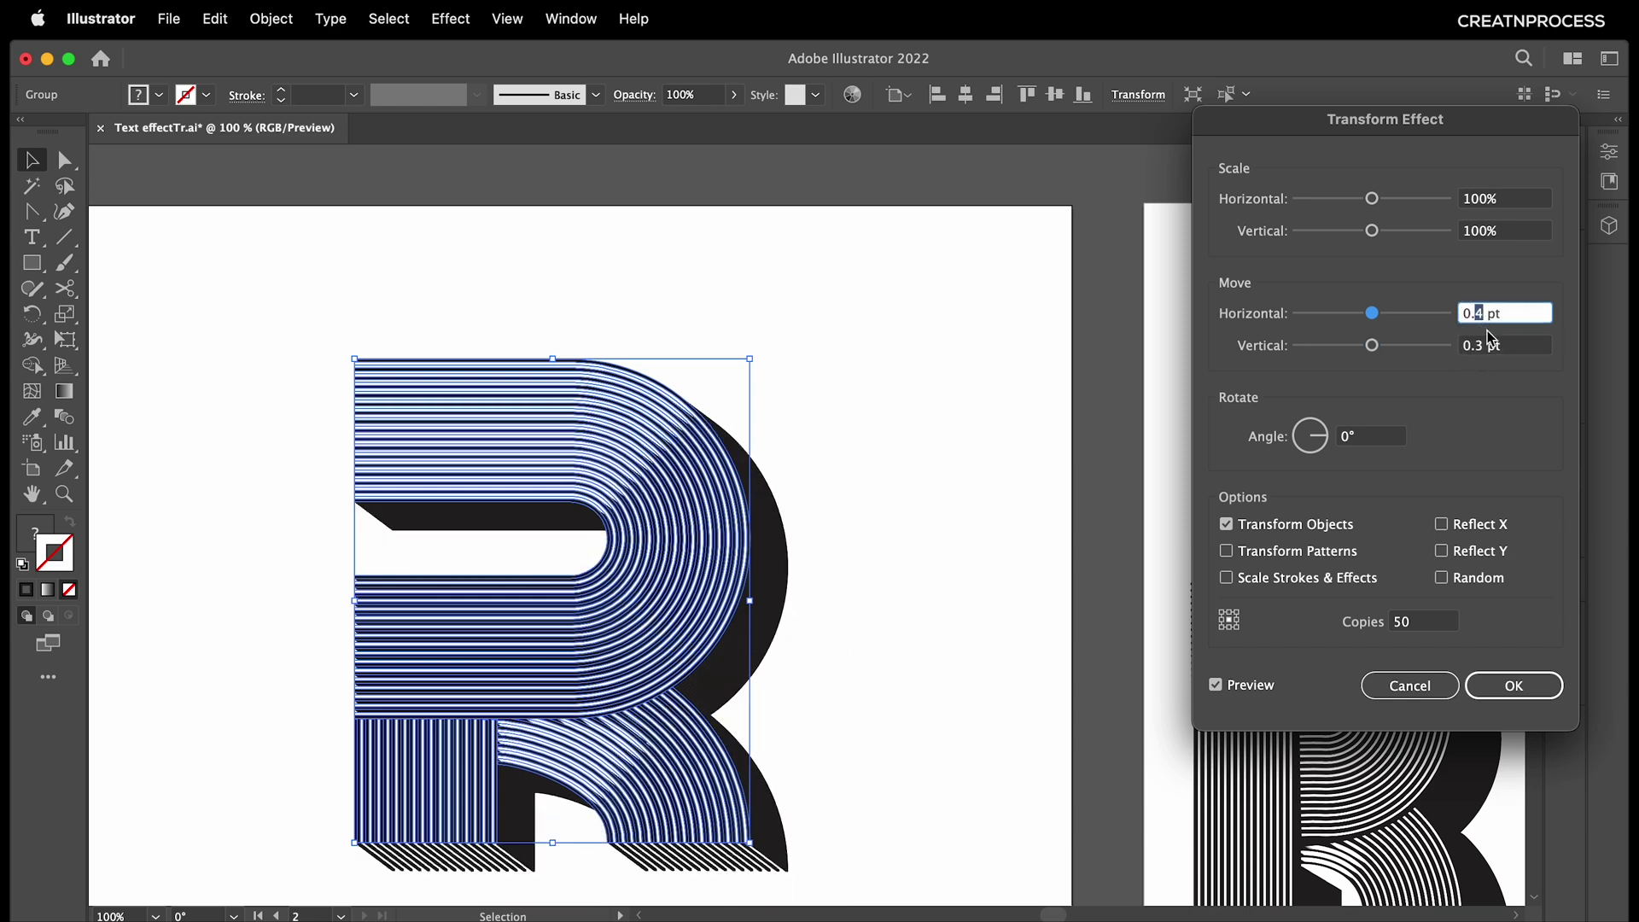
left_click(1502, 344)
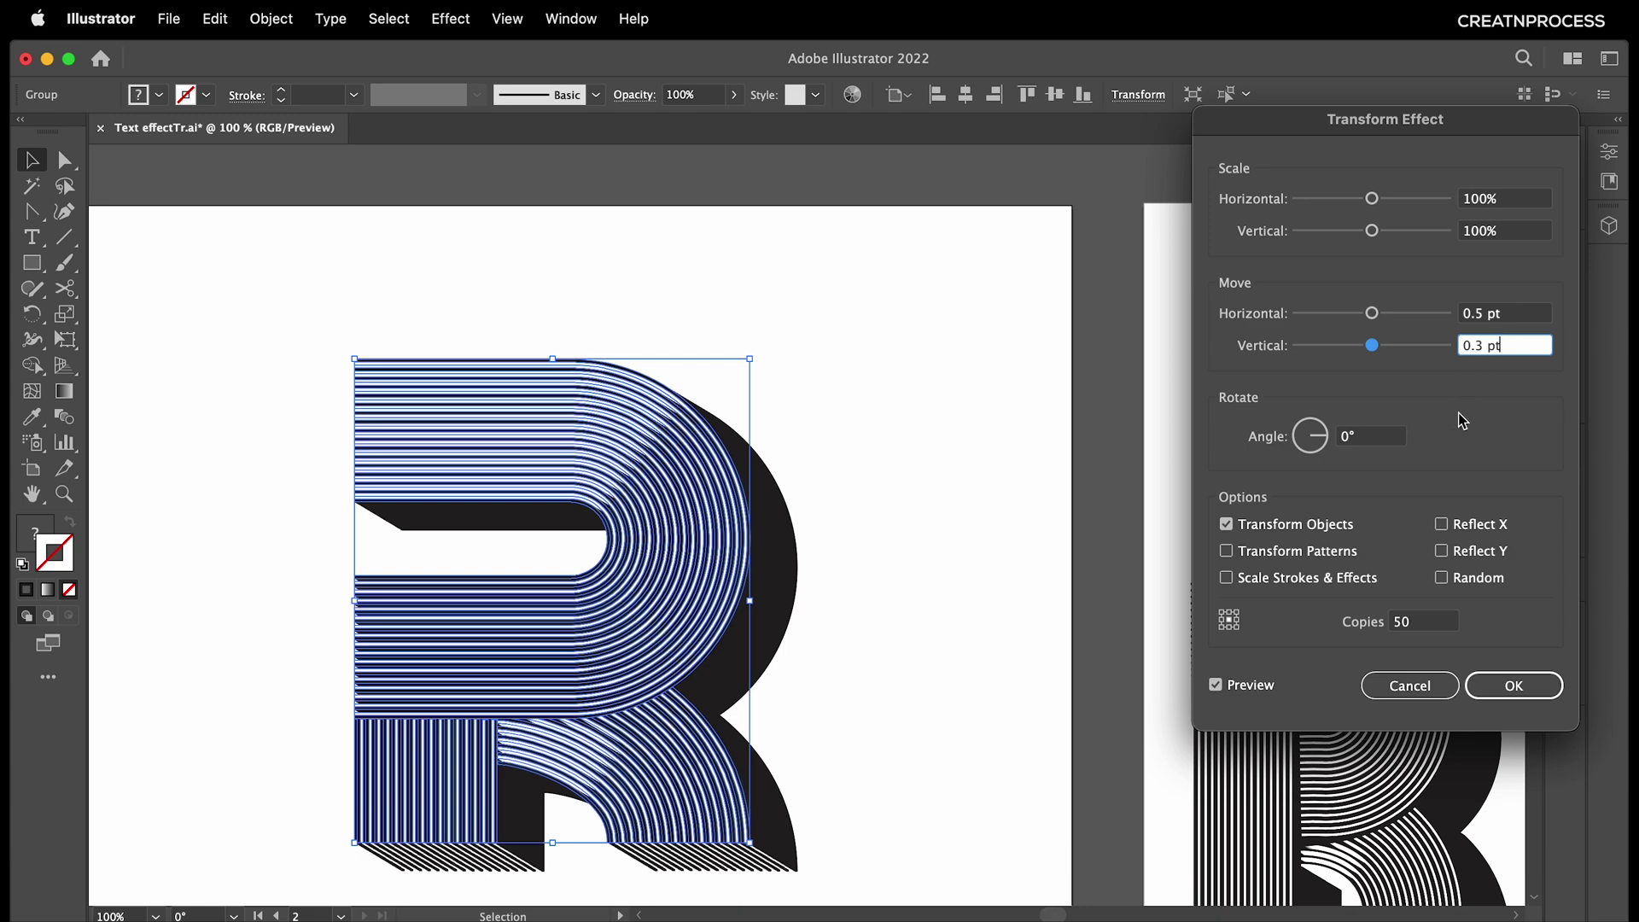
left_click(1513, 685)
left_click(873, 681)
scroll(873, 682, "down", 1)
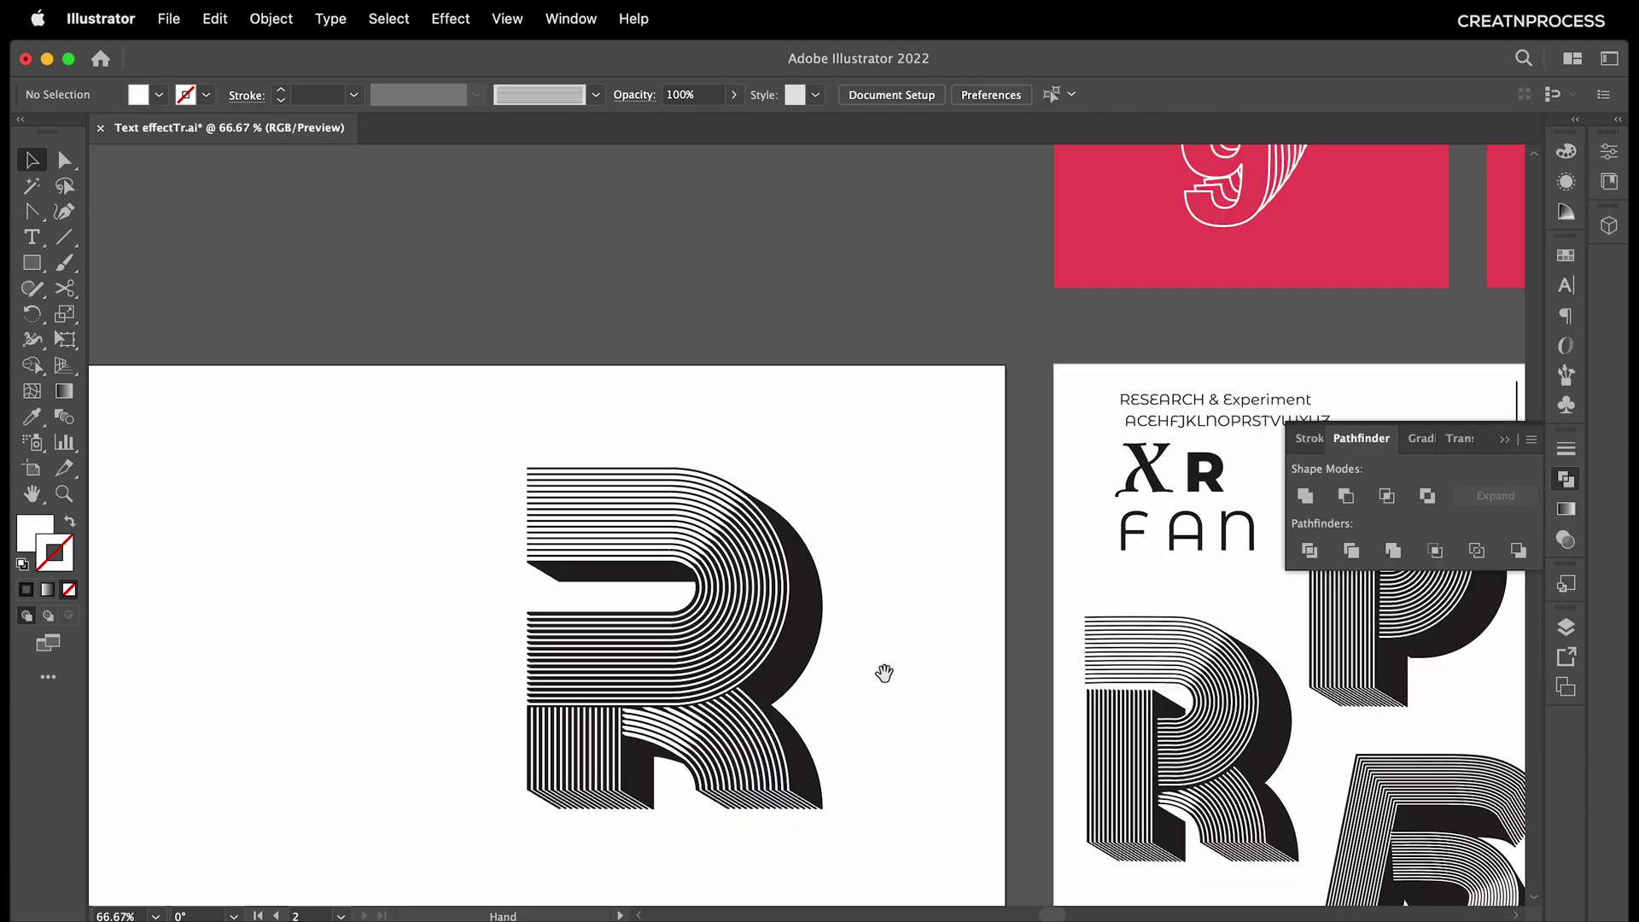
left_click_drag(878, 669, 709, 600)
scroll(430, 630, "up", 2)
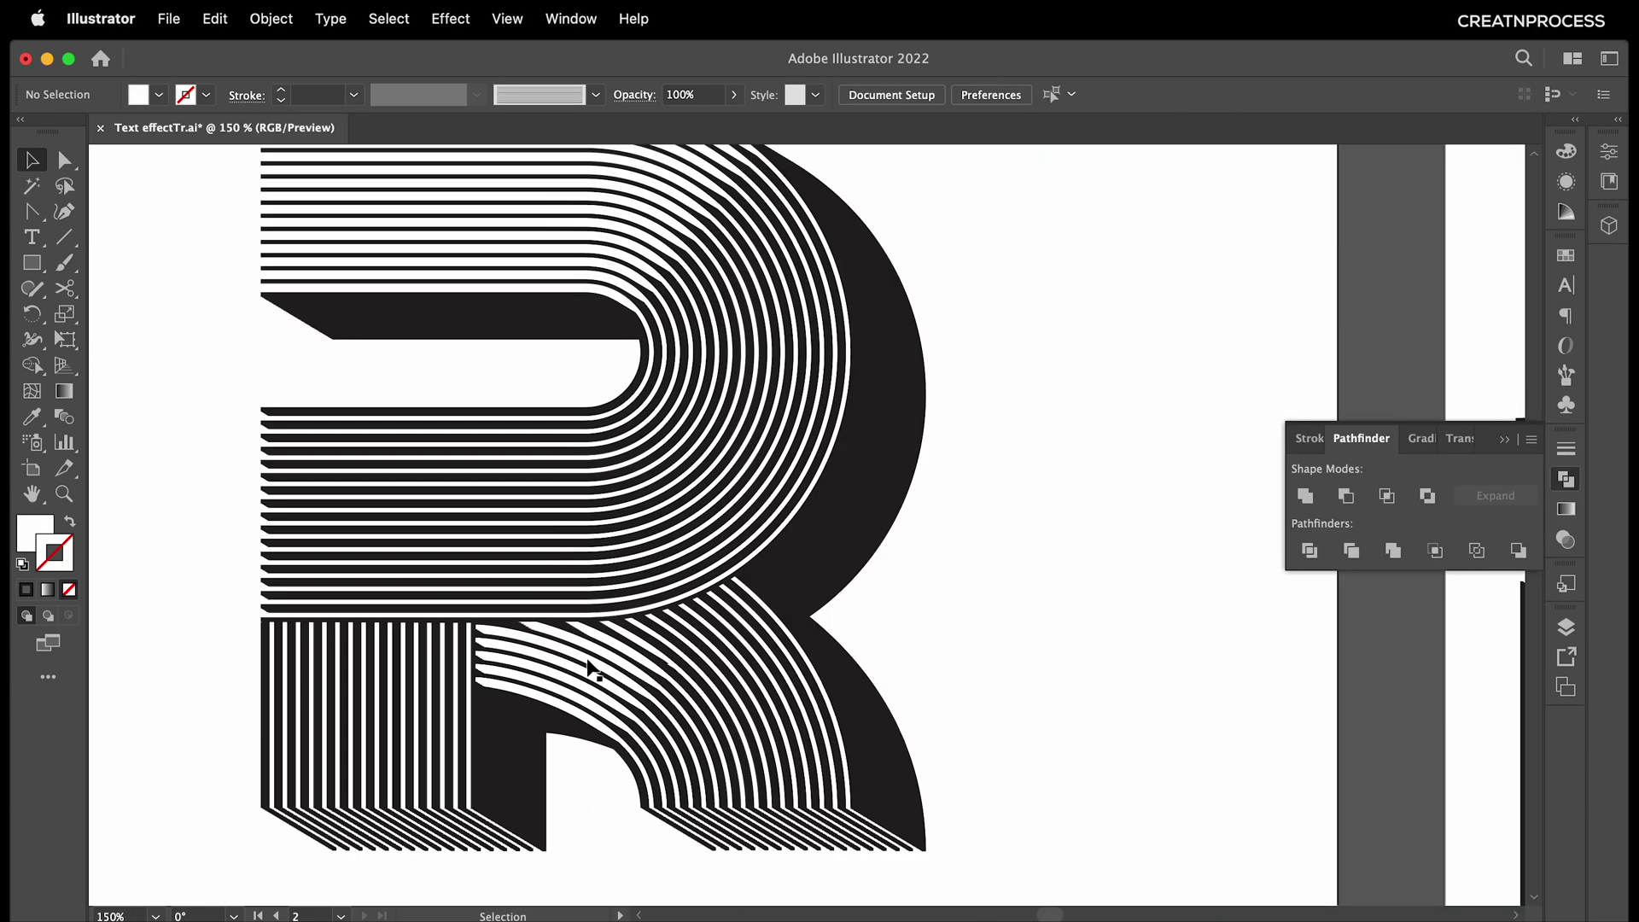
scroll(593, 664, "down", 1)
left_click_drag(953, 662, 868, 619)
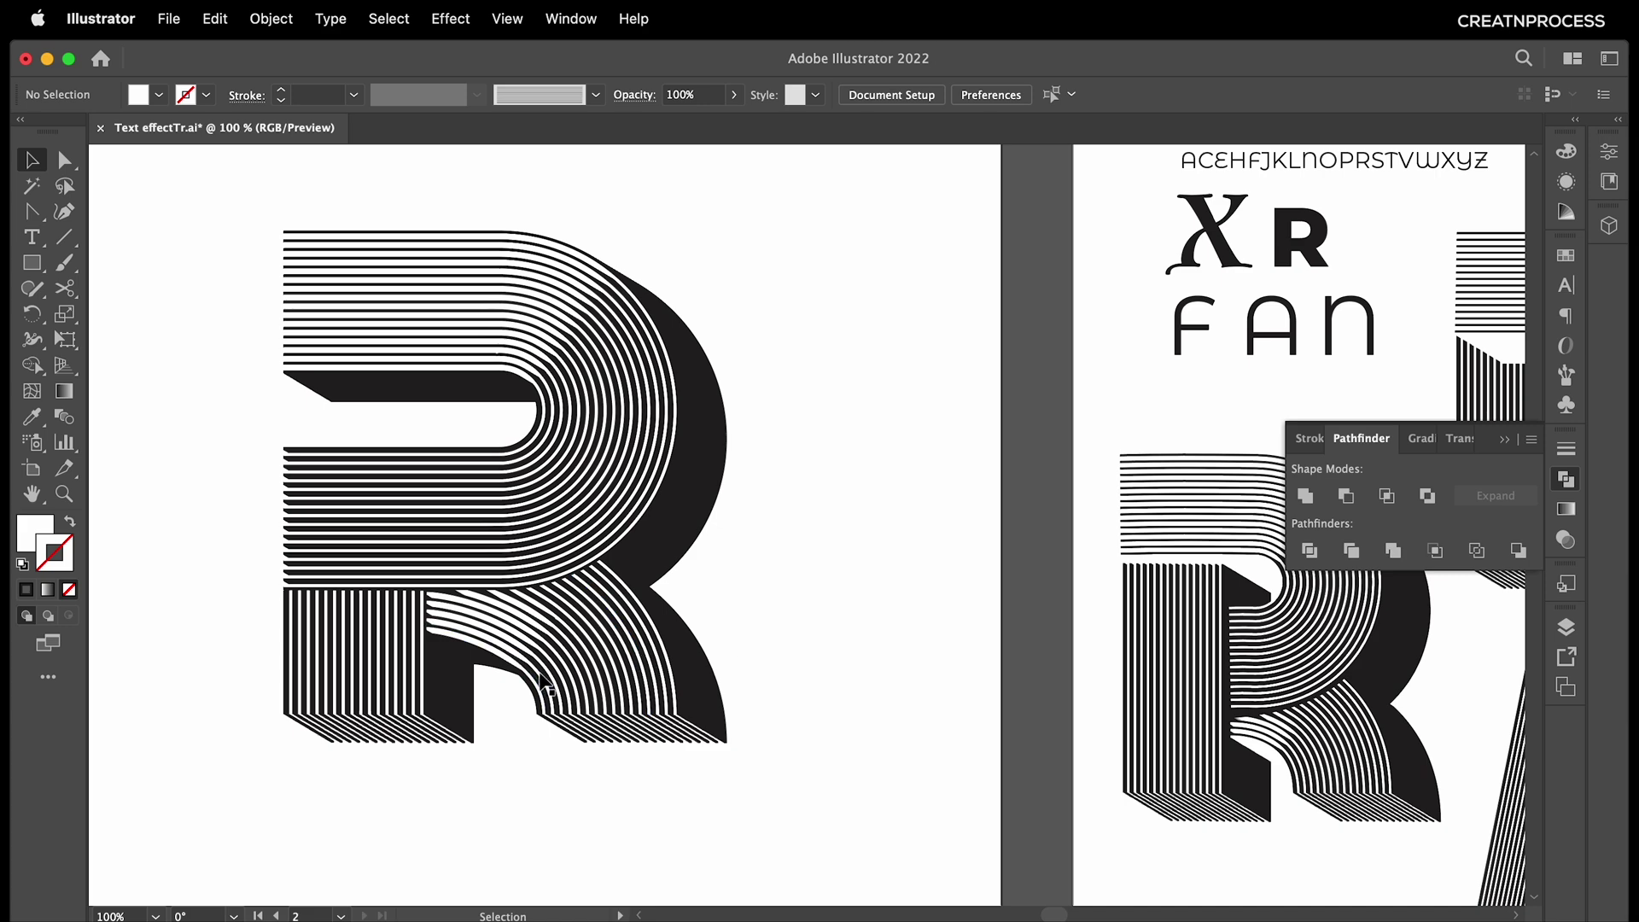
left_click(650, 639)
scroll(719, 587, "down", 1)
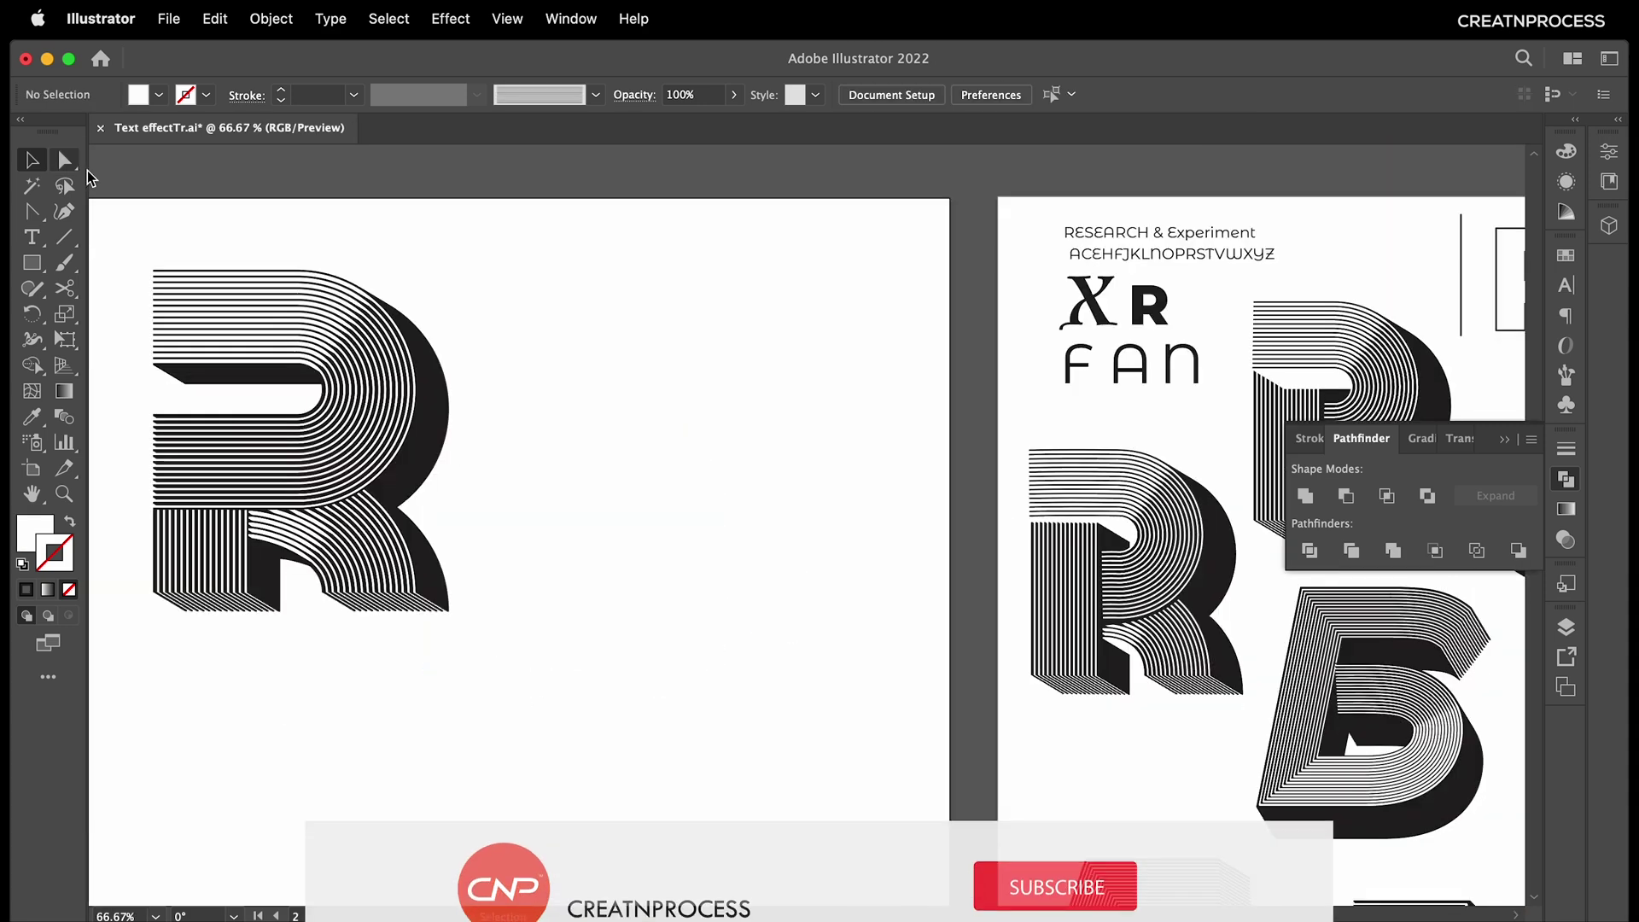
Isolate the grouped R and place a copy of its bowl and stem beside the original to form an extruded P.
left_click(377, 333)
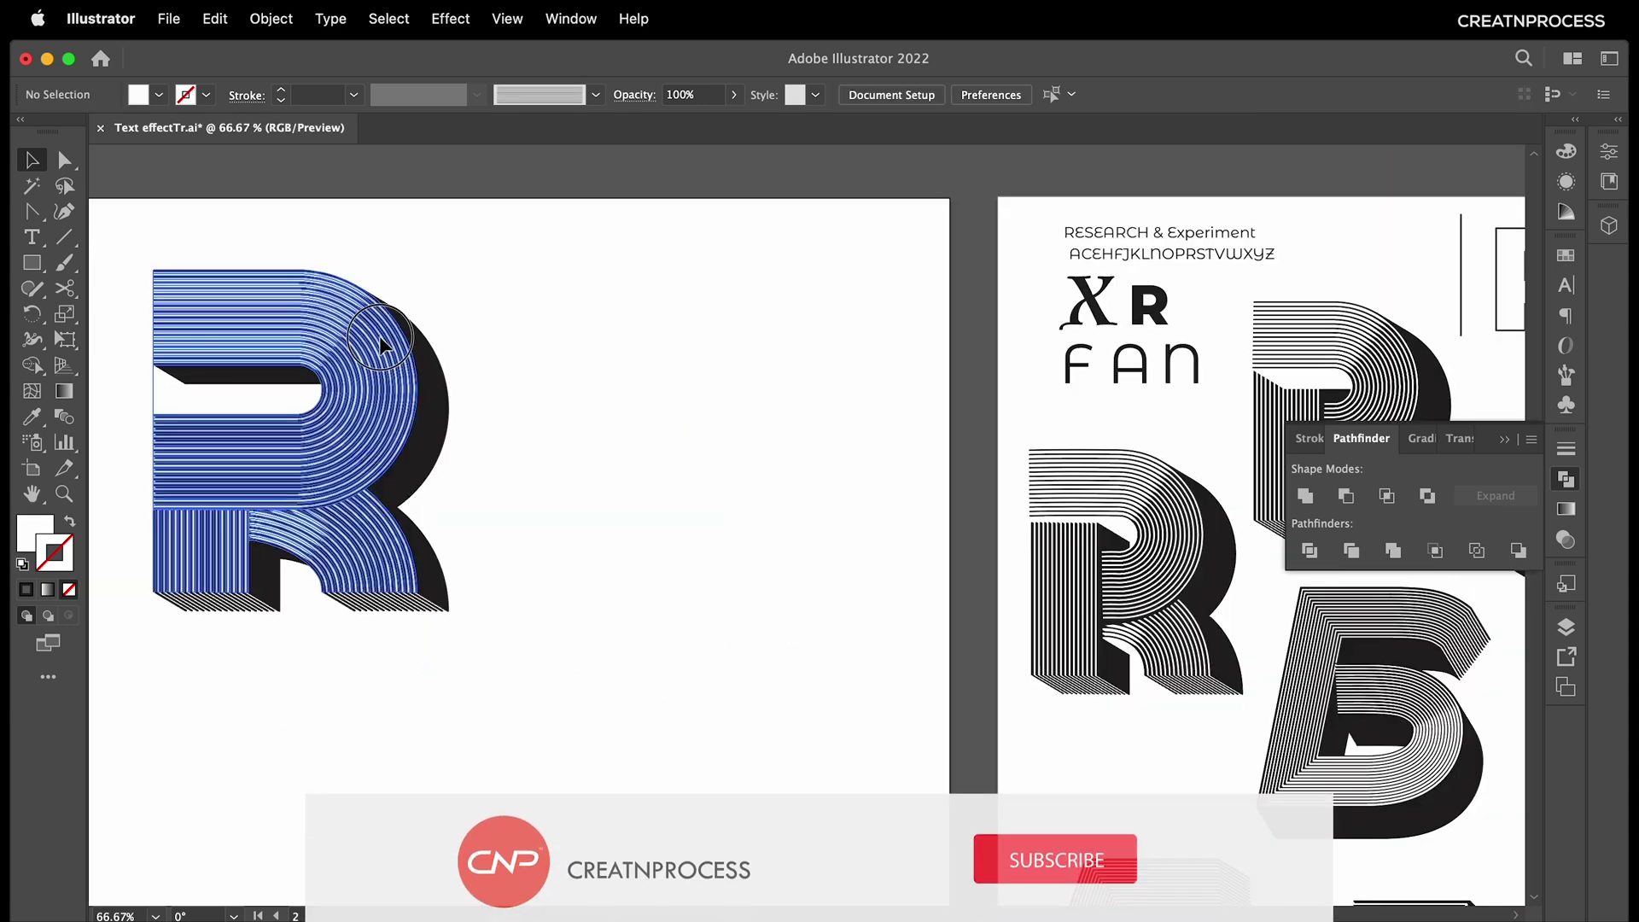
double_click(385, 441)
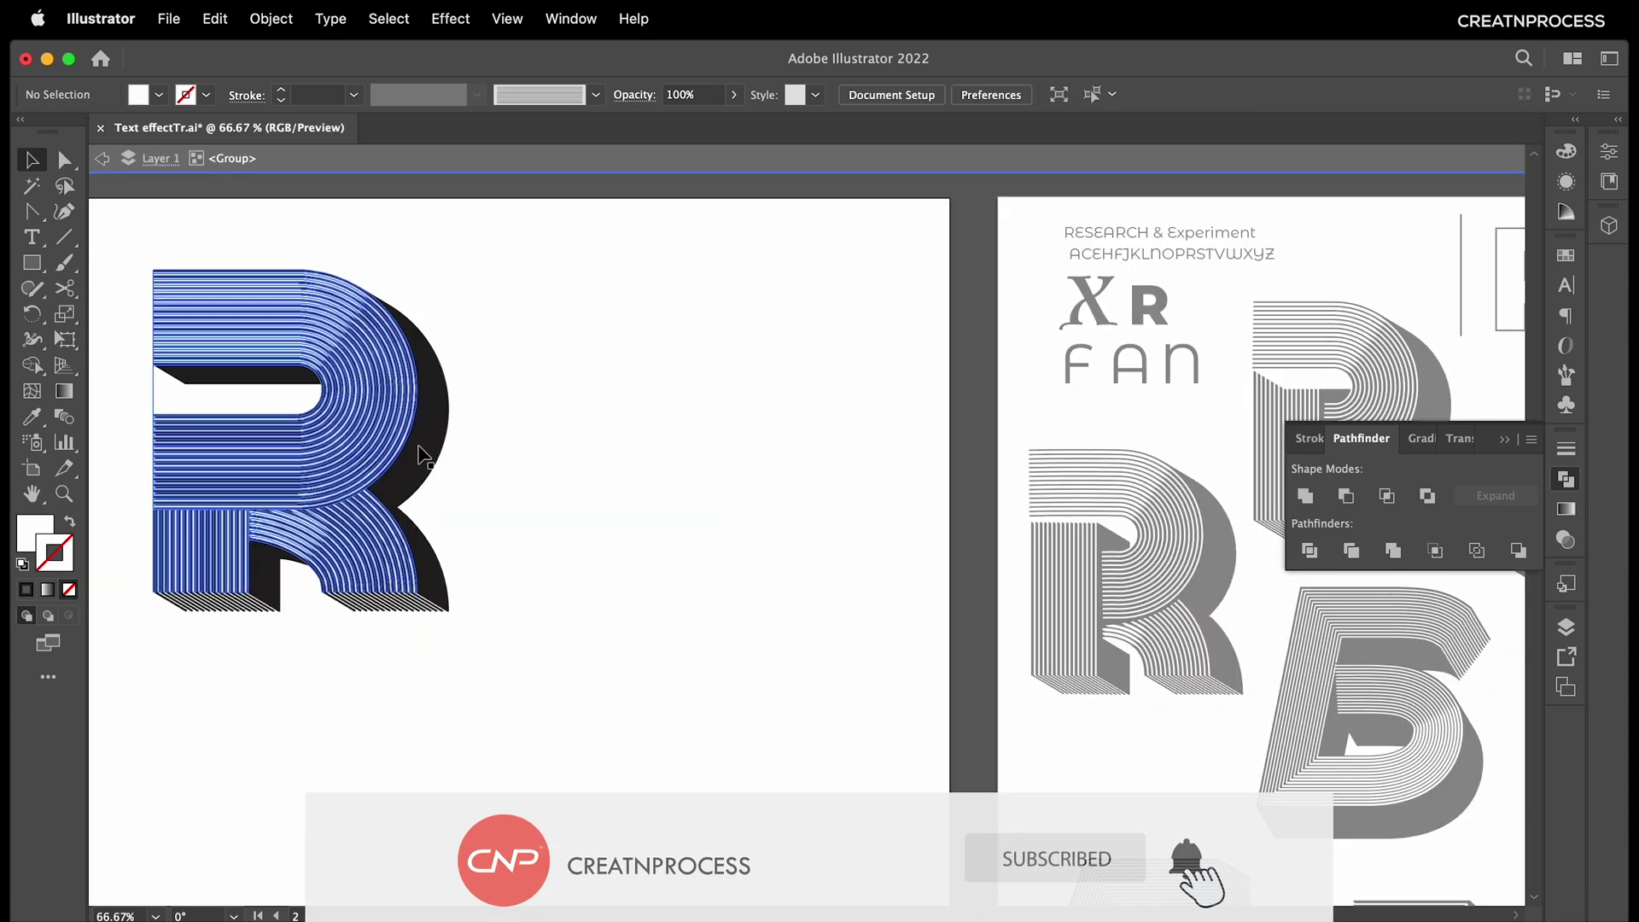
left_click(385, 441)
left_click(211, 568, "shift")
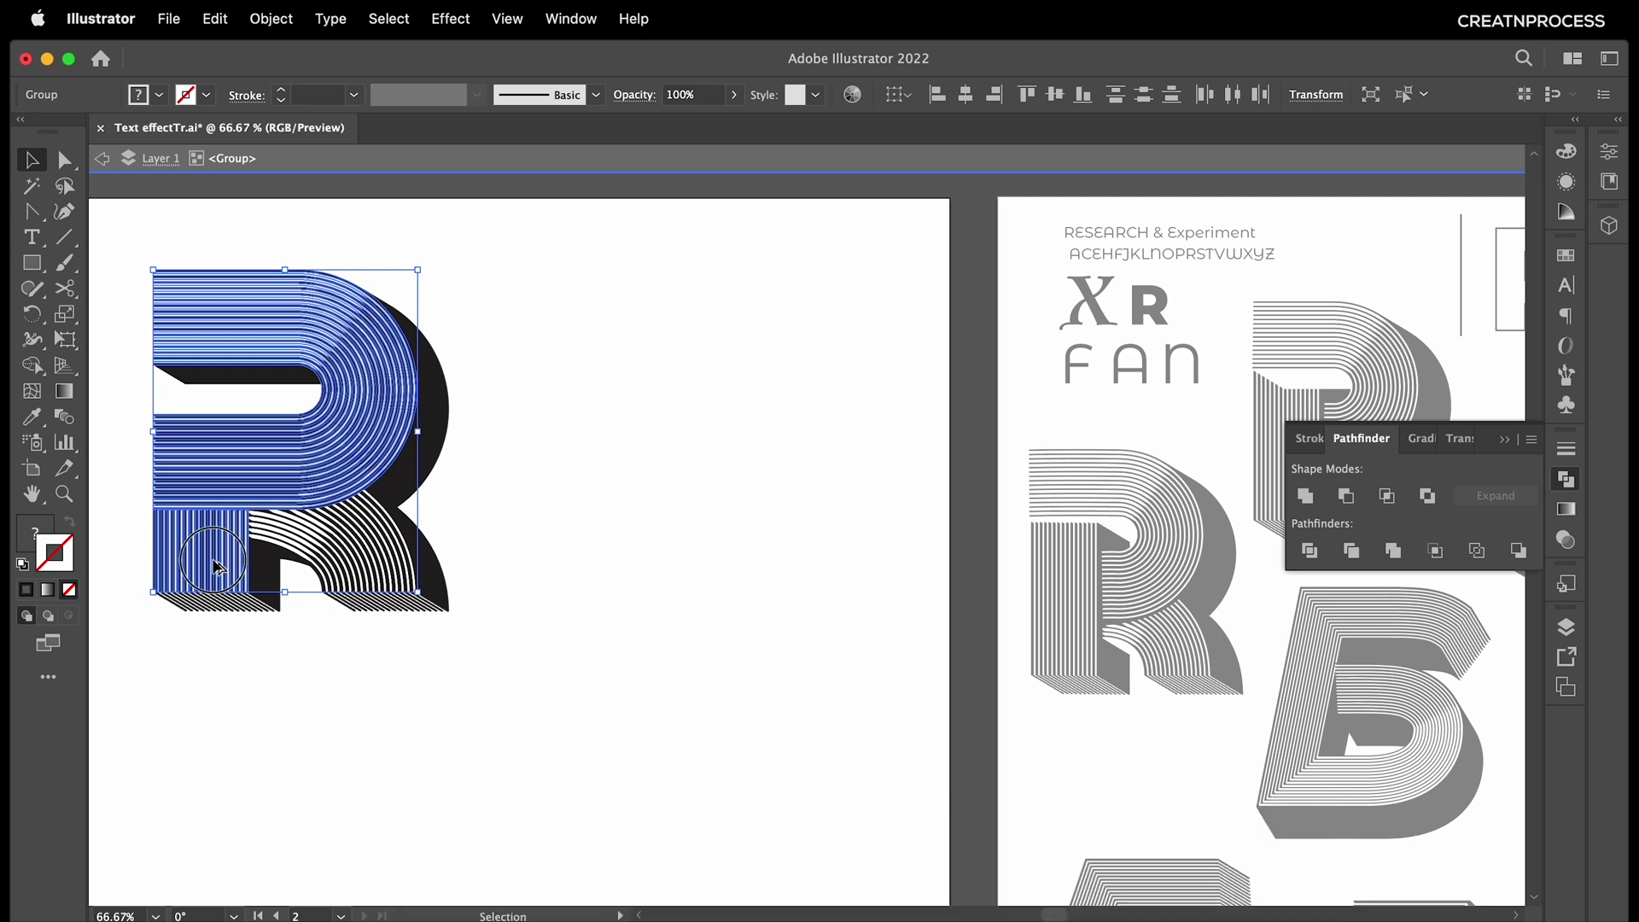
left_click_drag(214, 568, 679, 571)
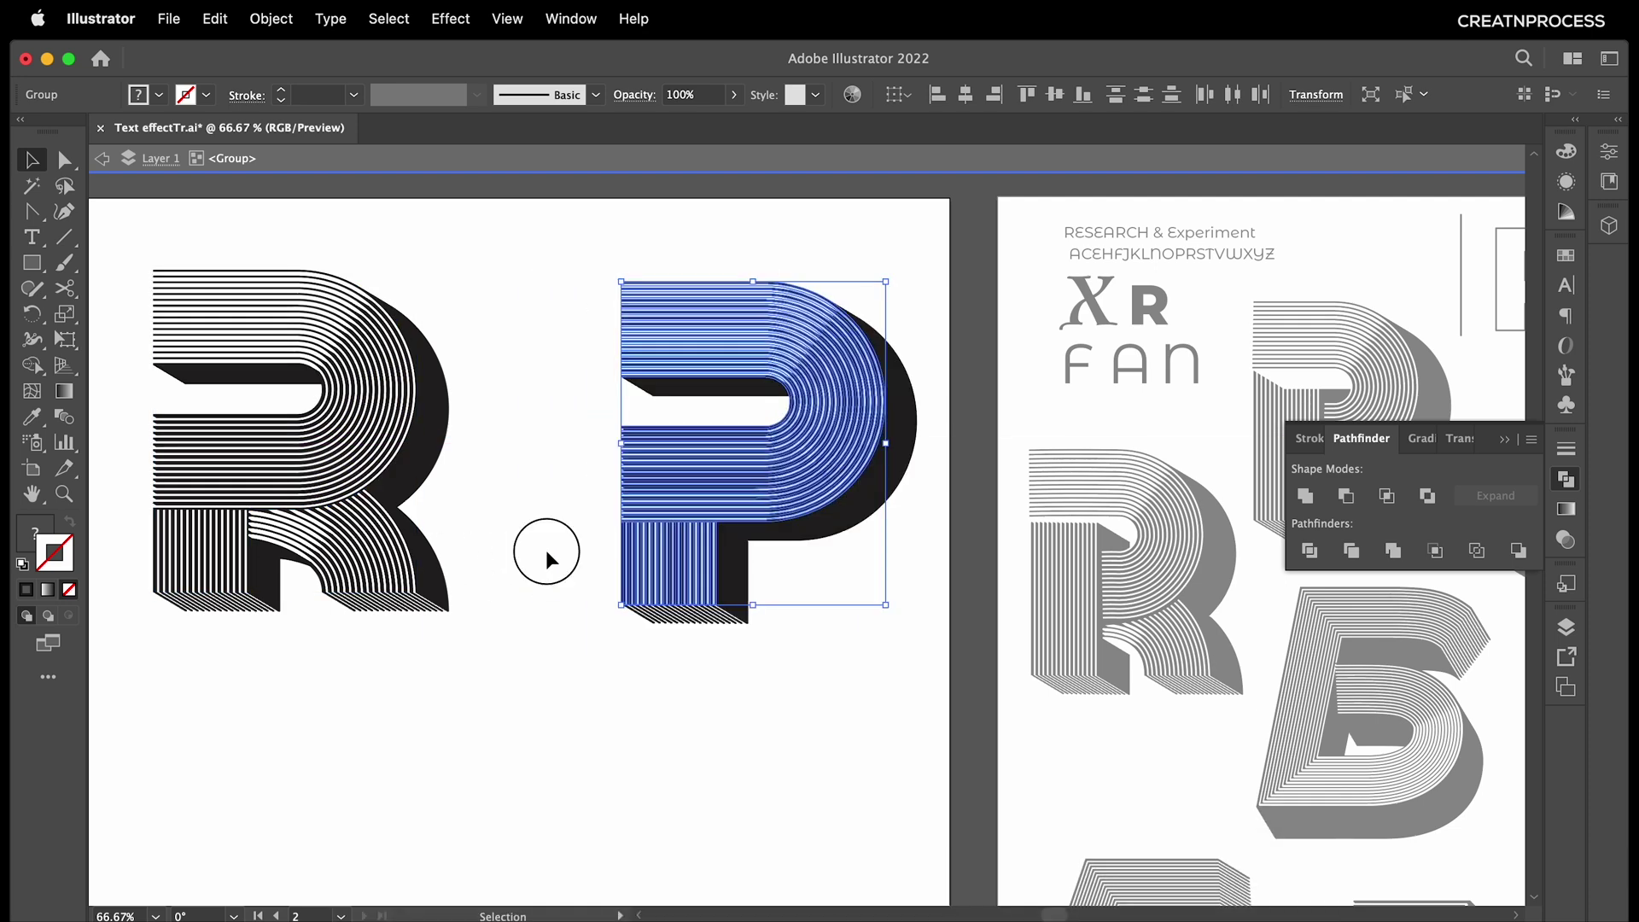
double_click(545, 549)
Draw a vertical line about 172 pt long in the empty artboard area below the P.
left_click_drag(783, 614, 723, 463)
left_click(64, 237)
left_click_drag(703, 597, 703, 814)
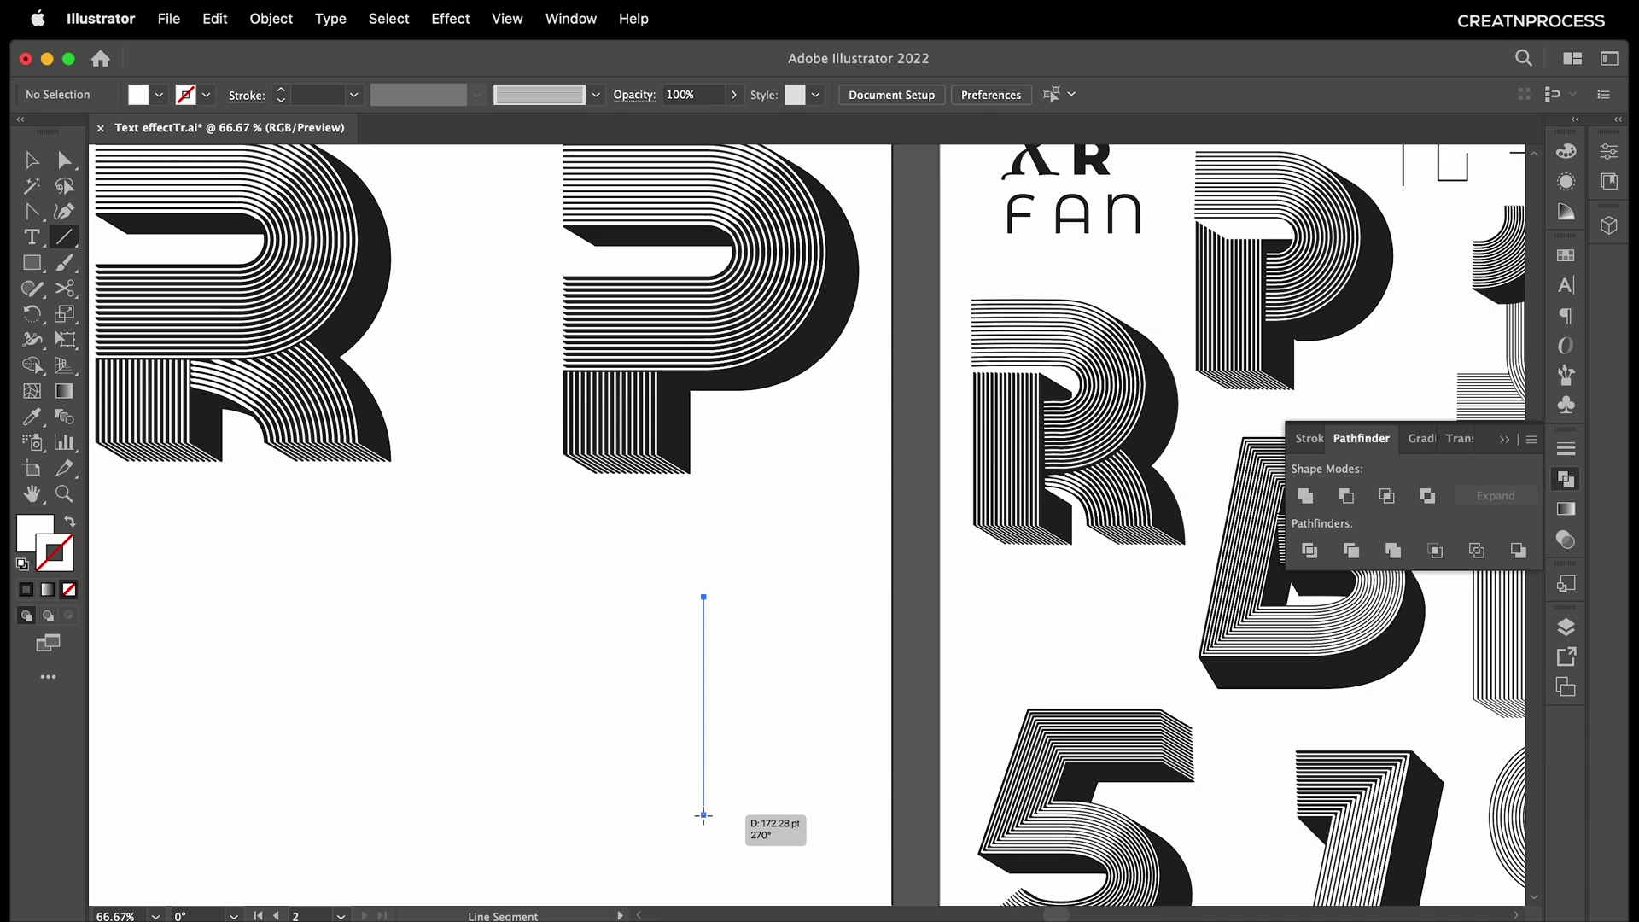
Extend the vertical line from its upper end with a diagonal Pen segment down to the left as the flag of a 1.
key("super+equal")
left_click(188, 99)
left_click(68, 131)
left_click(169, 76)
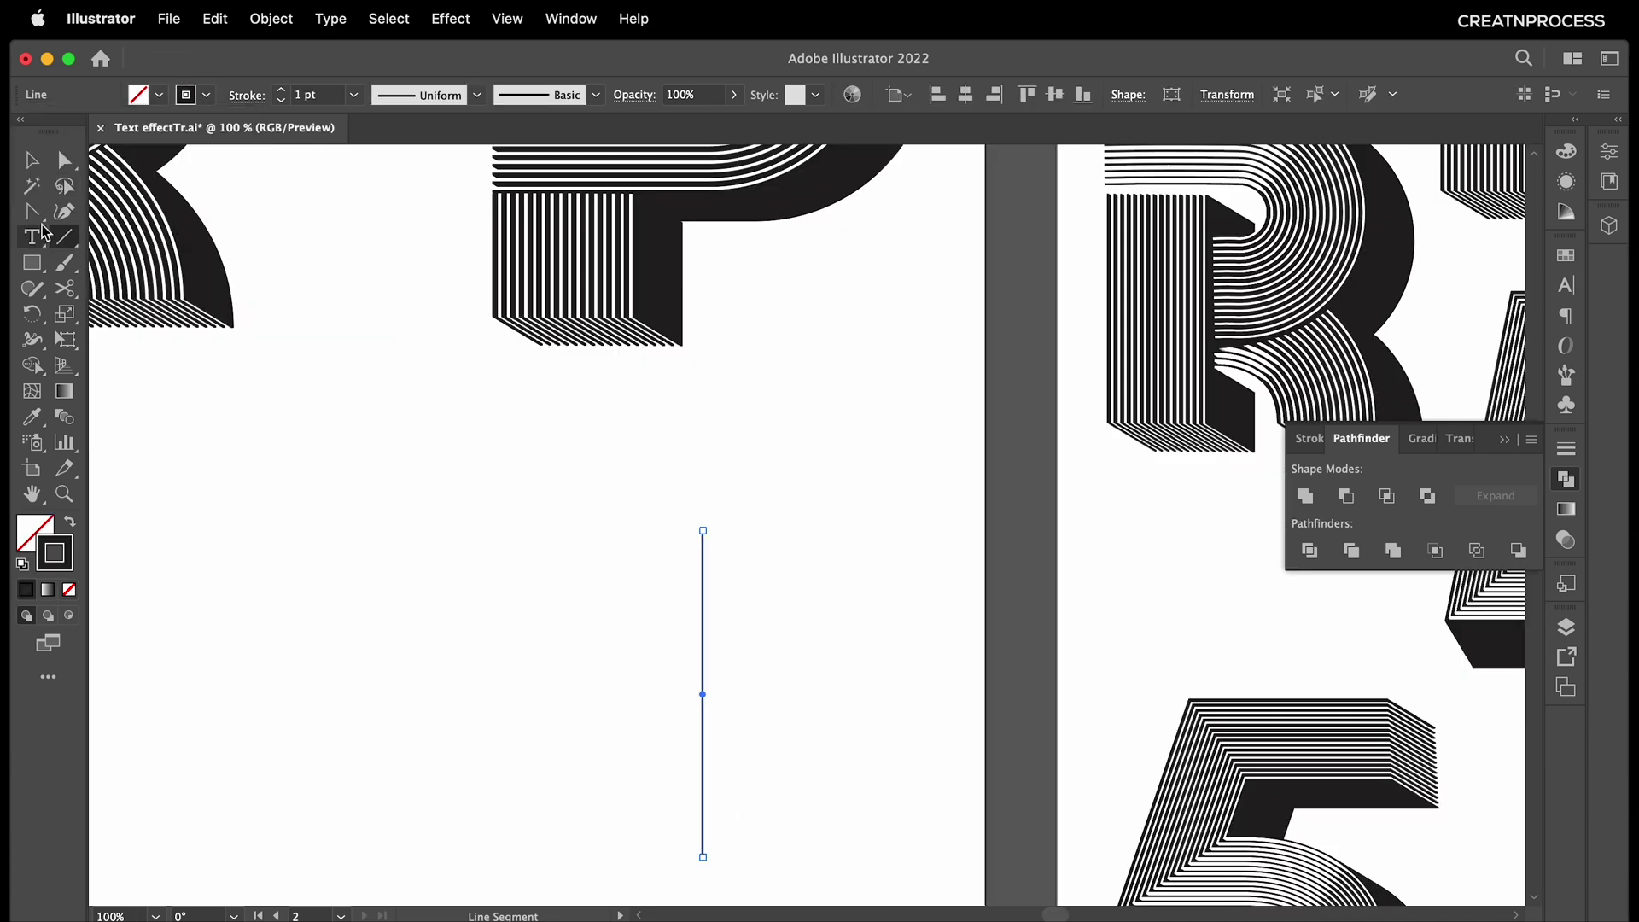
left_click(60, 213)
left_click(38, 212)
left_click_drag(40, 213, 96, 211)
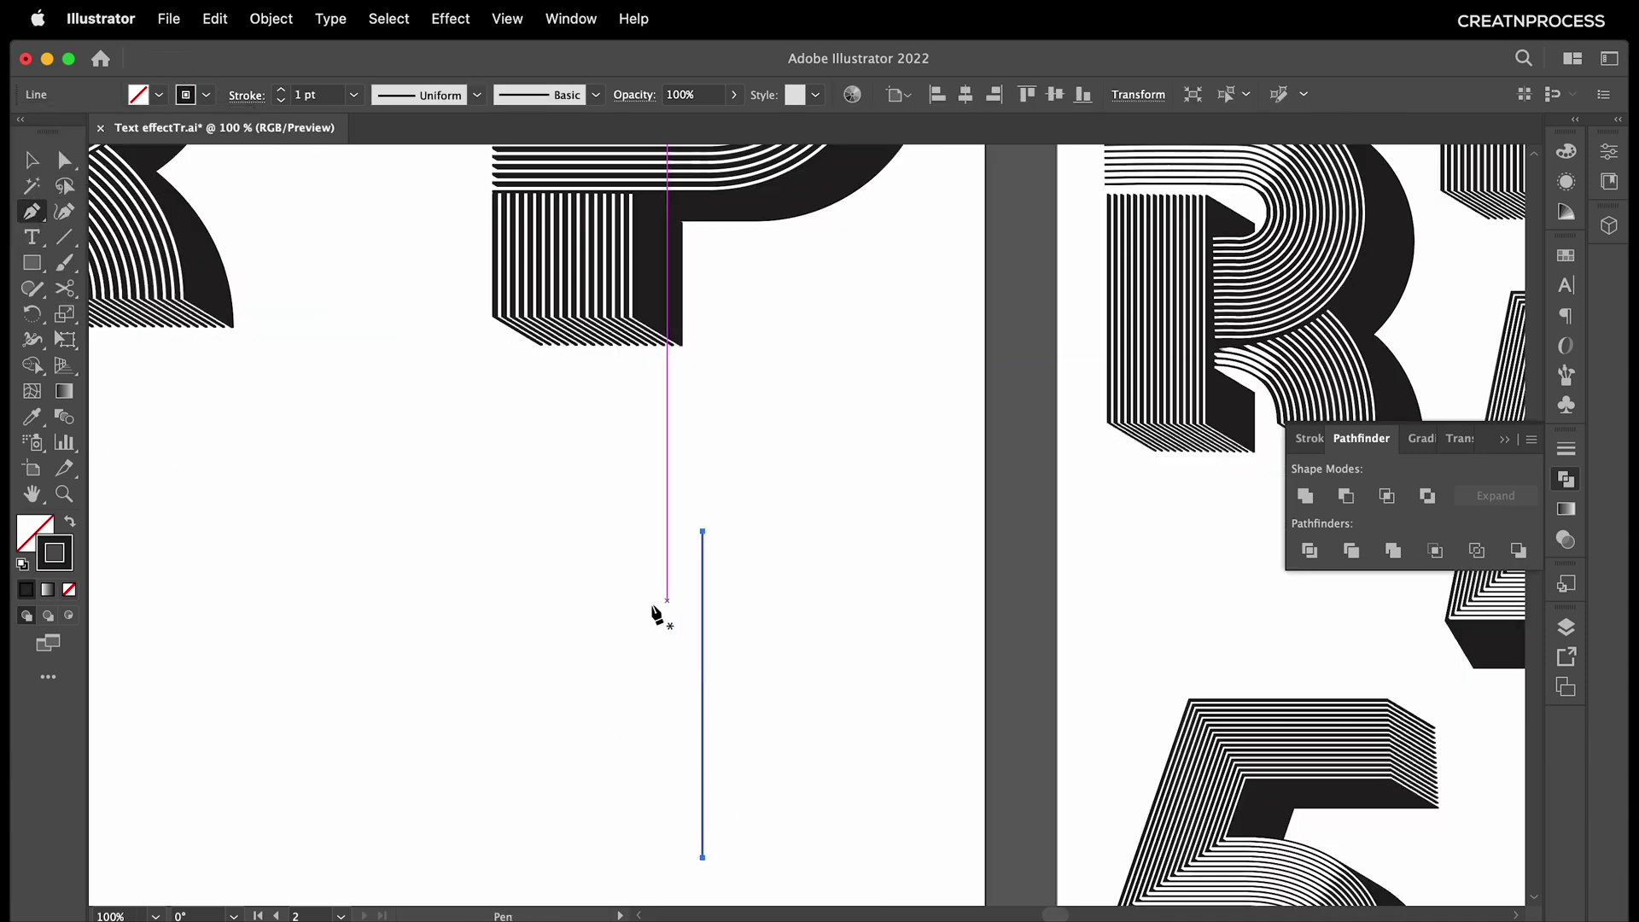
left_click(702, 531)
left_click(600, 636)
Continue the path from the stem's lower end with a horizontal foot about 52 pt long to the right.
scroll(673, 556, "down", 5)
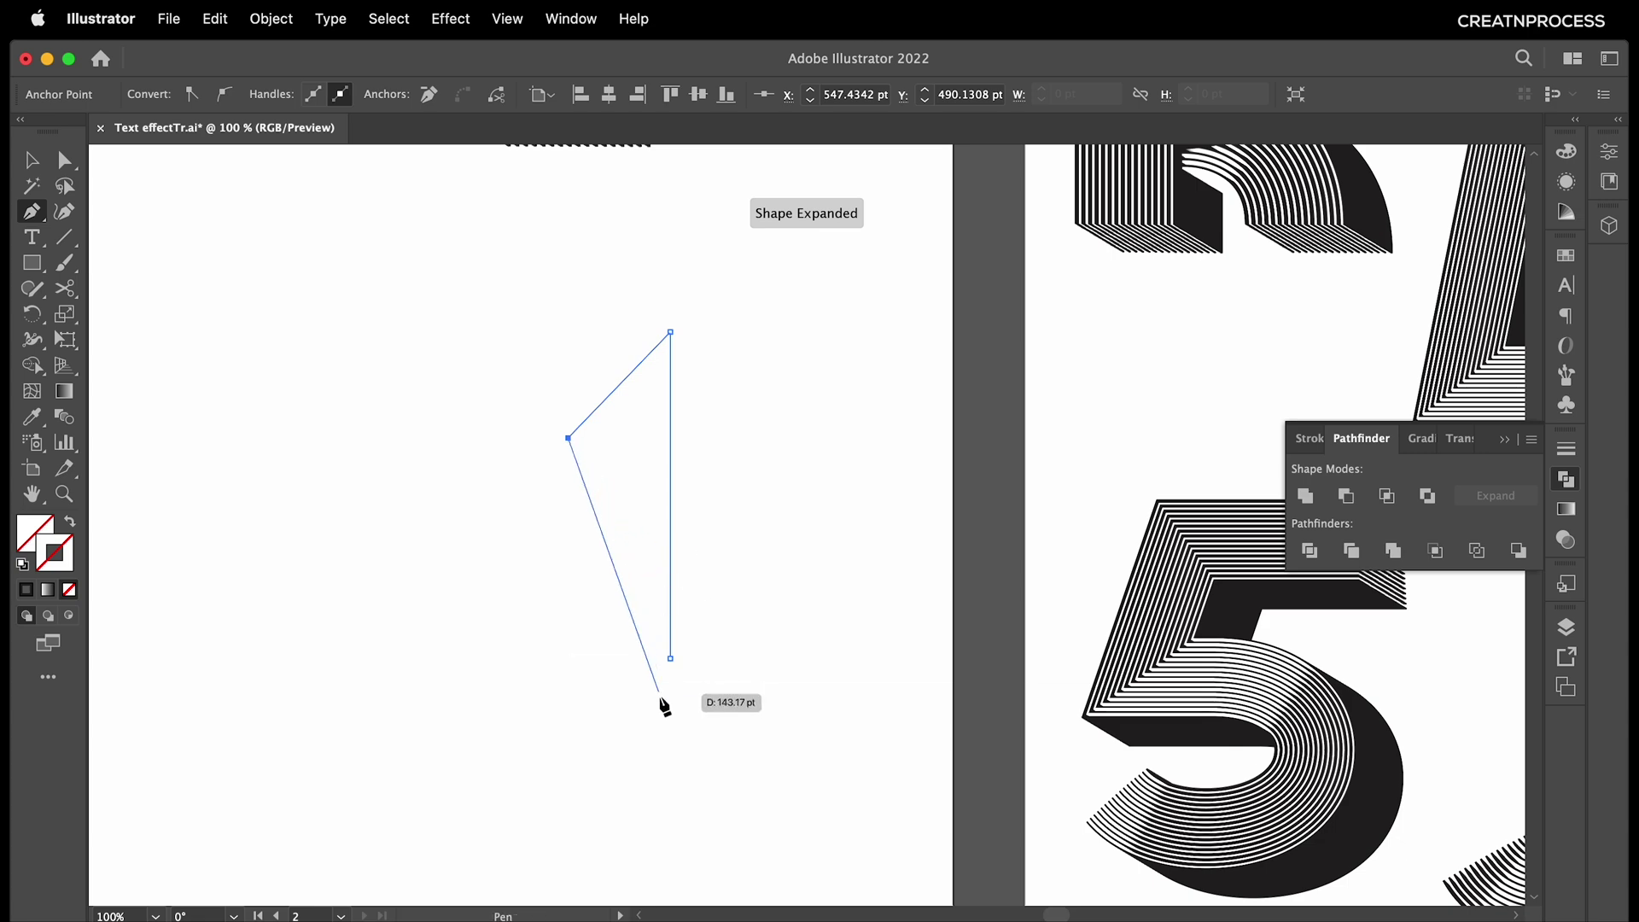
scroll(672, 666, "up", 3)
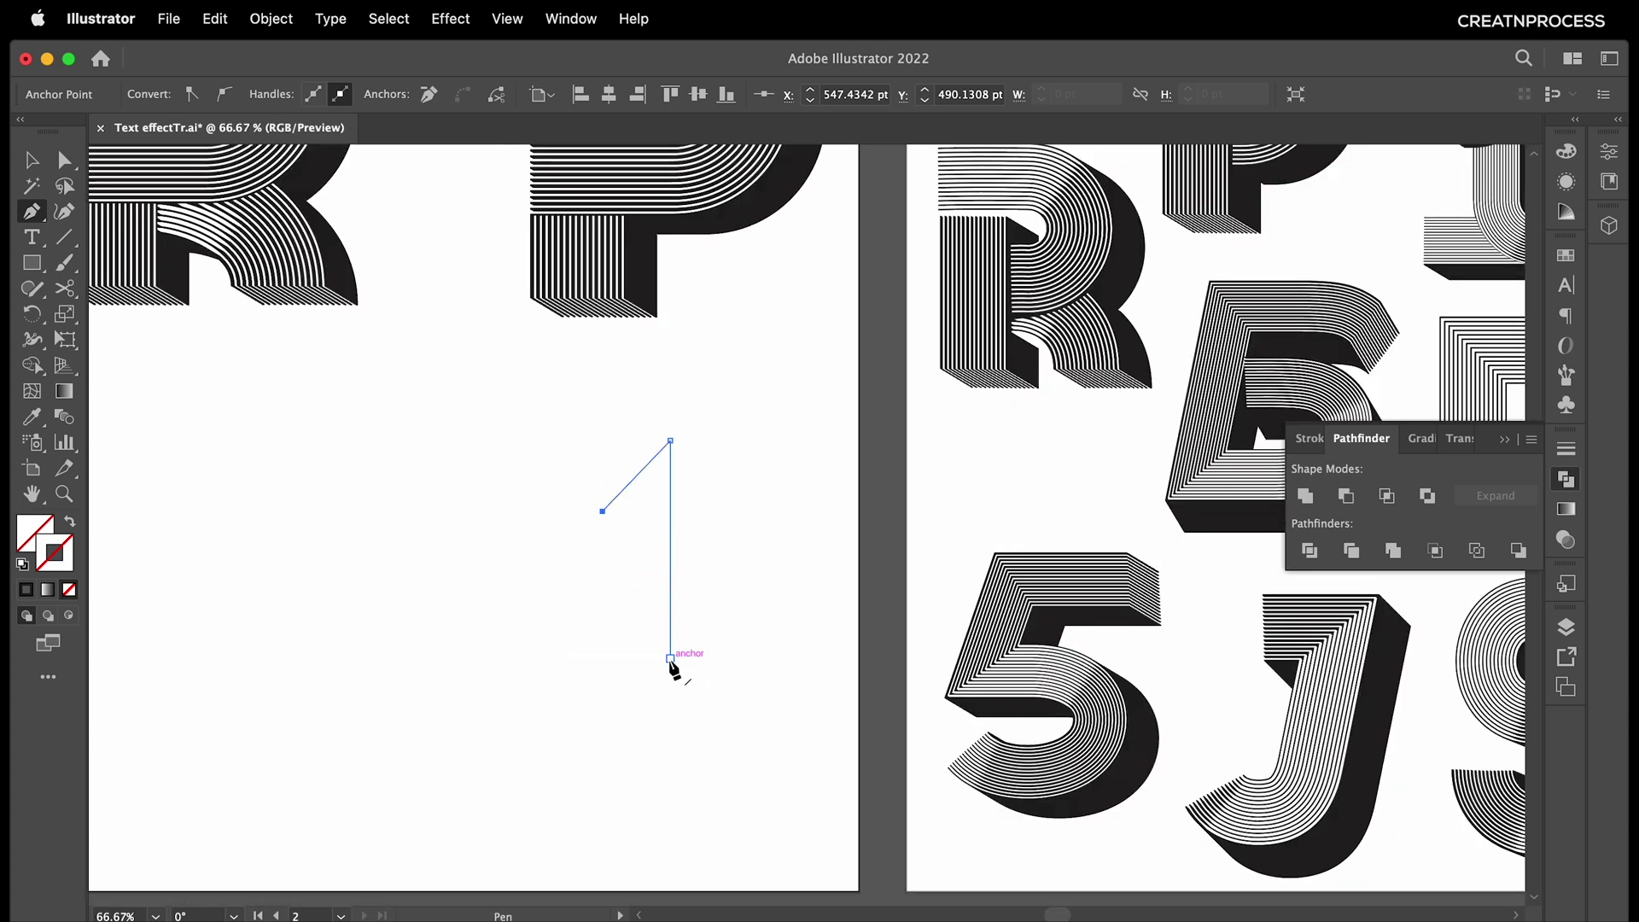
scroll(632, 664, "down", 3)
scroll(632, 664, "right", 2)
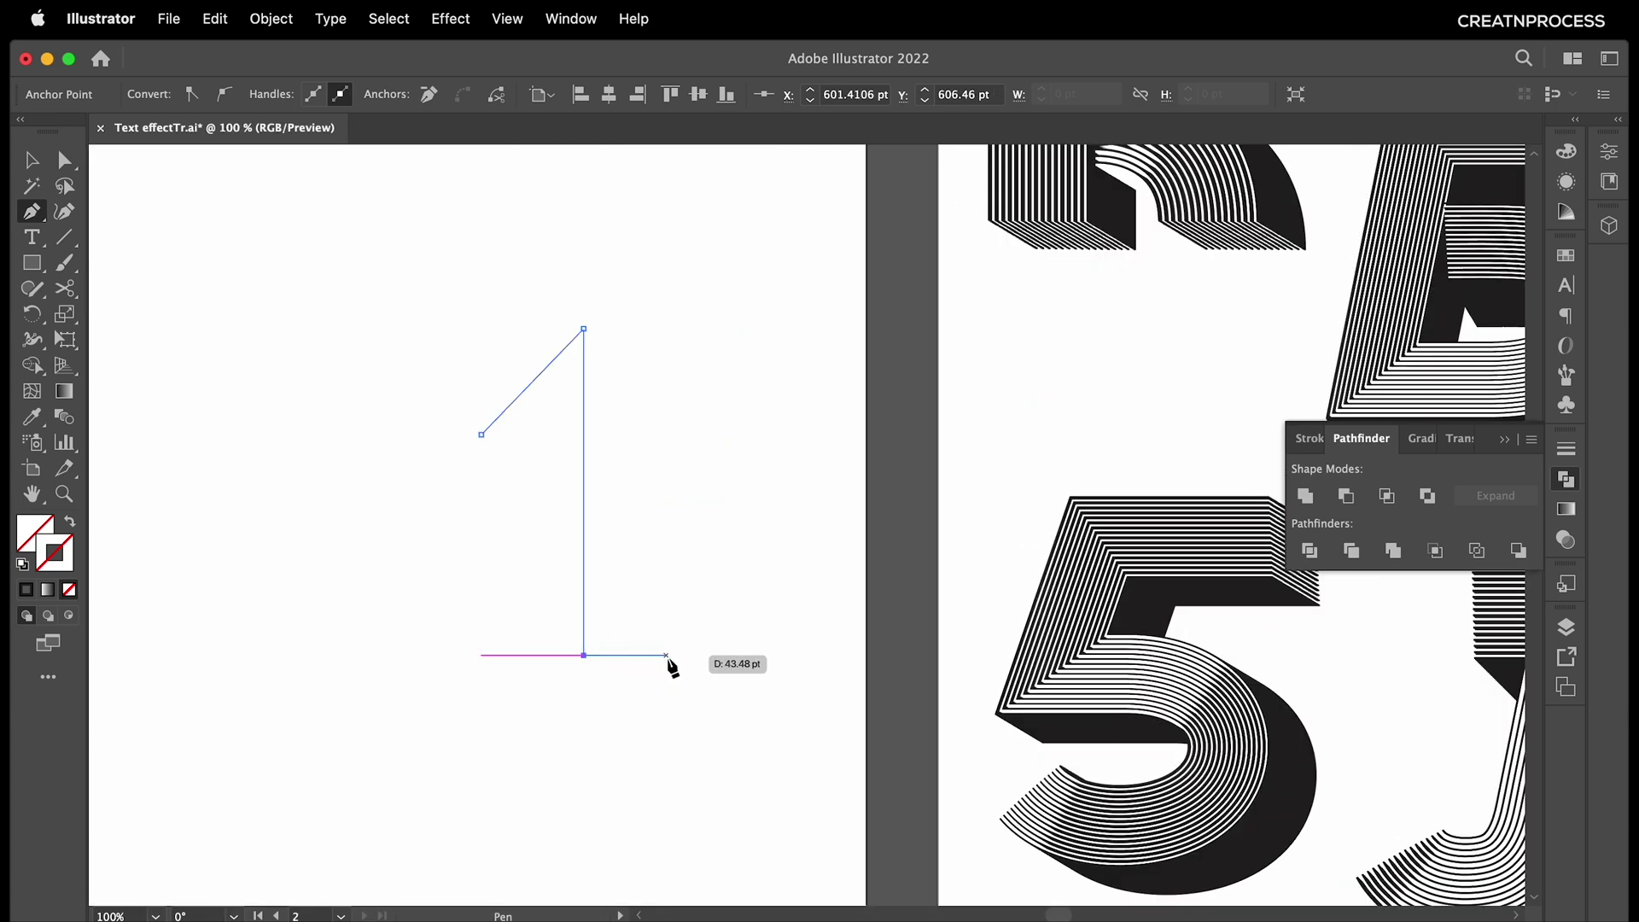
left_click(680, 655)
left_click(32, 159)
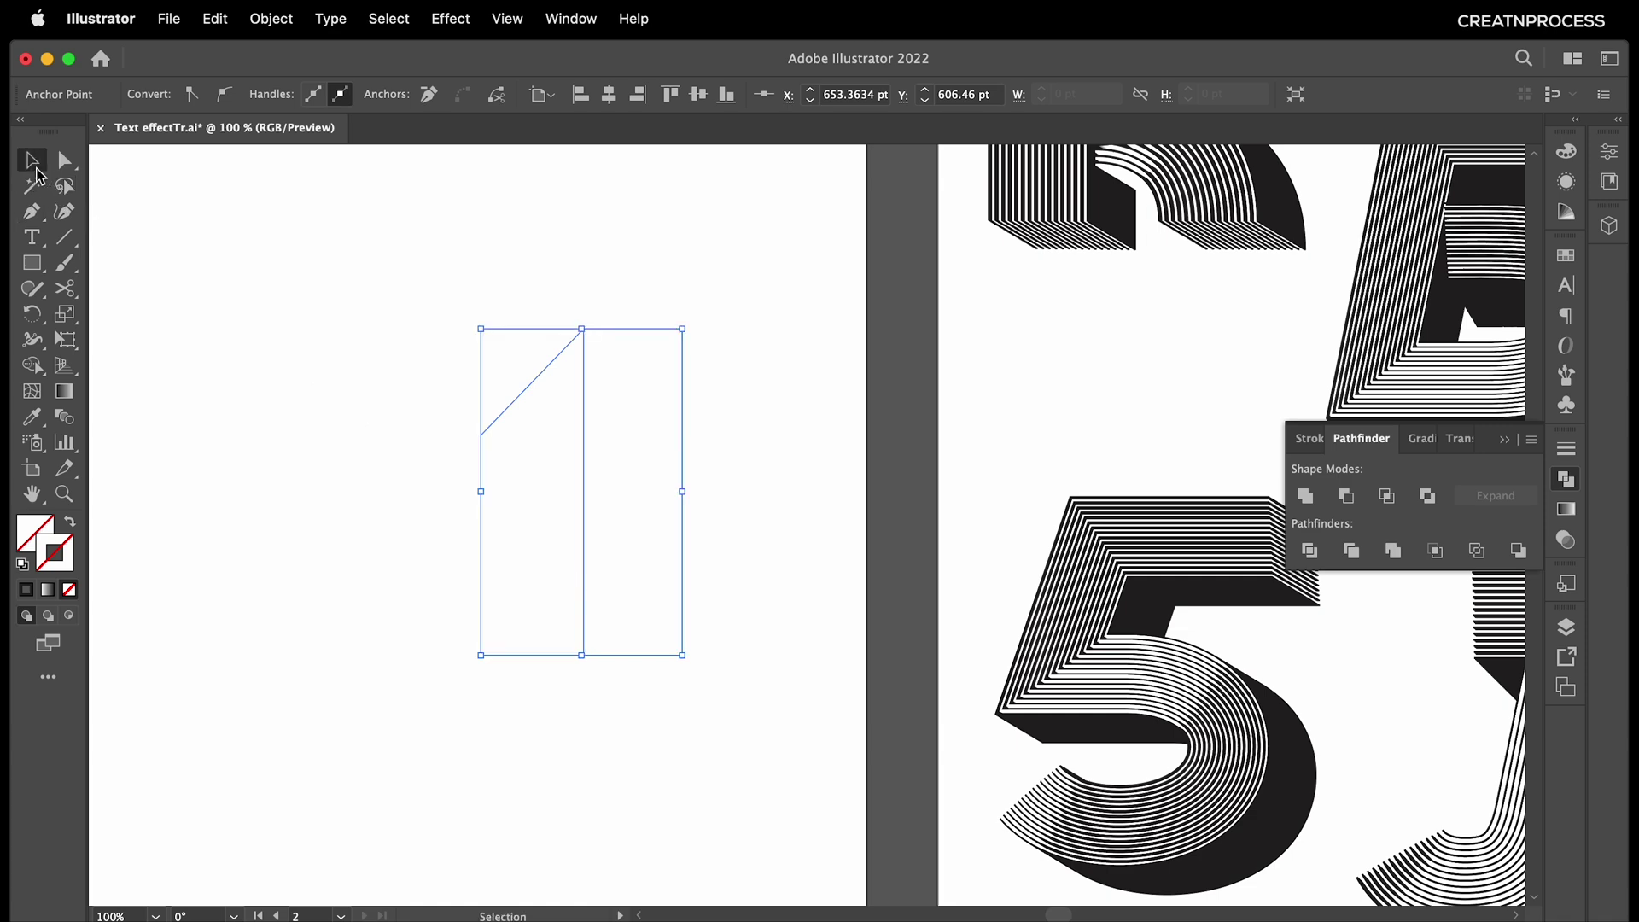
Give the path of the 1 a dark blue stroke with a weight of 32 pt.
scroll(417, 476, "down", 1)
left_click_drag(538, 467, 571, 490)
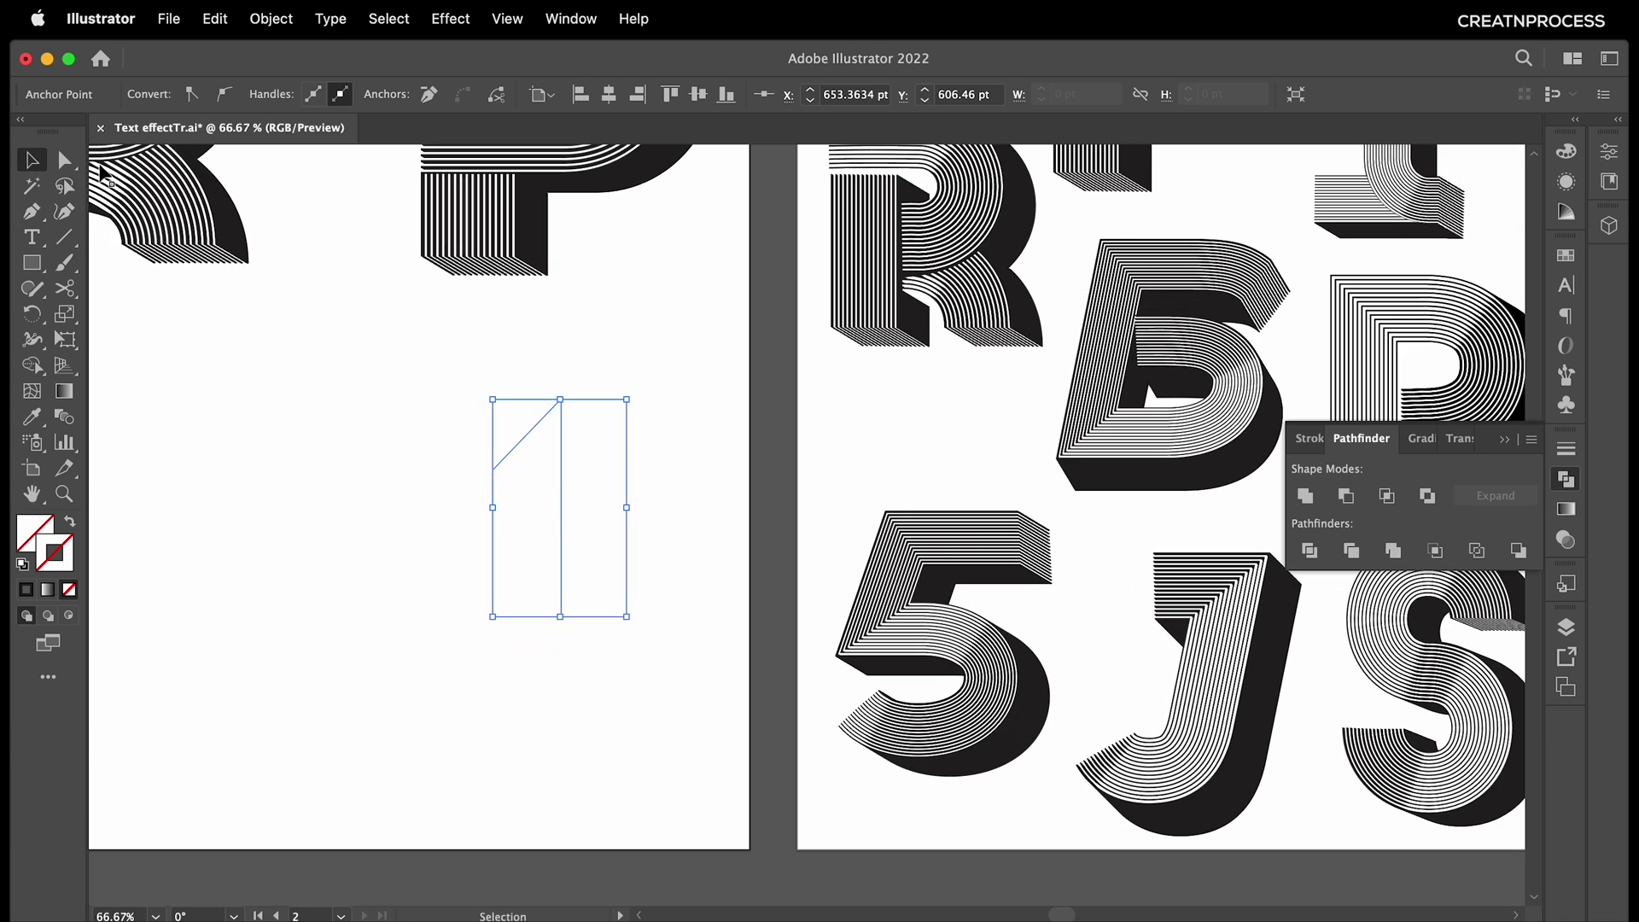
left_click_drag(324, 456, 649, 624)
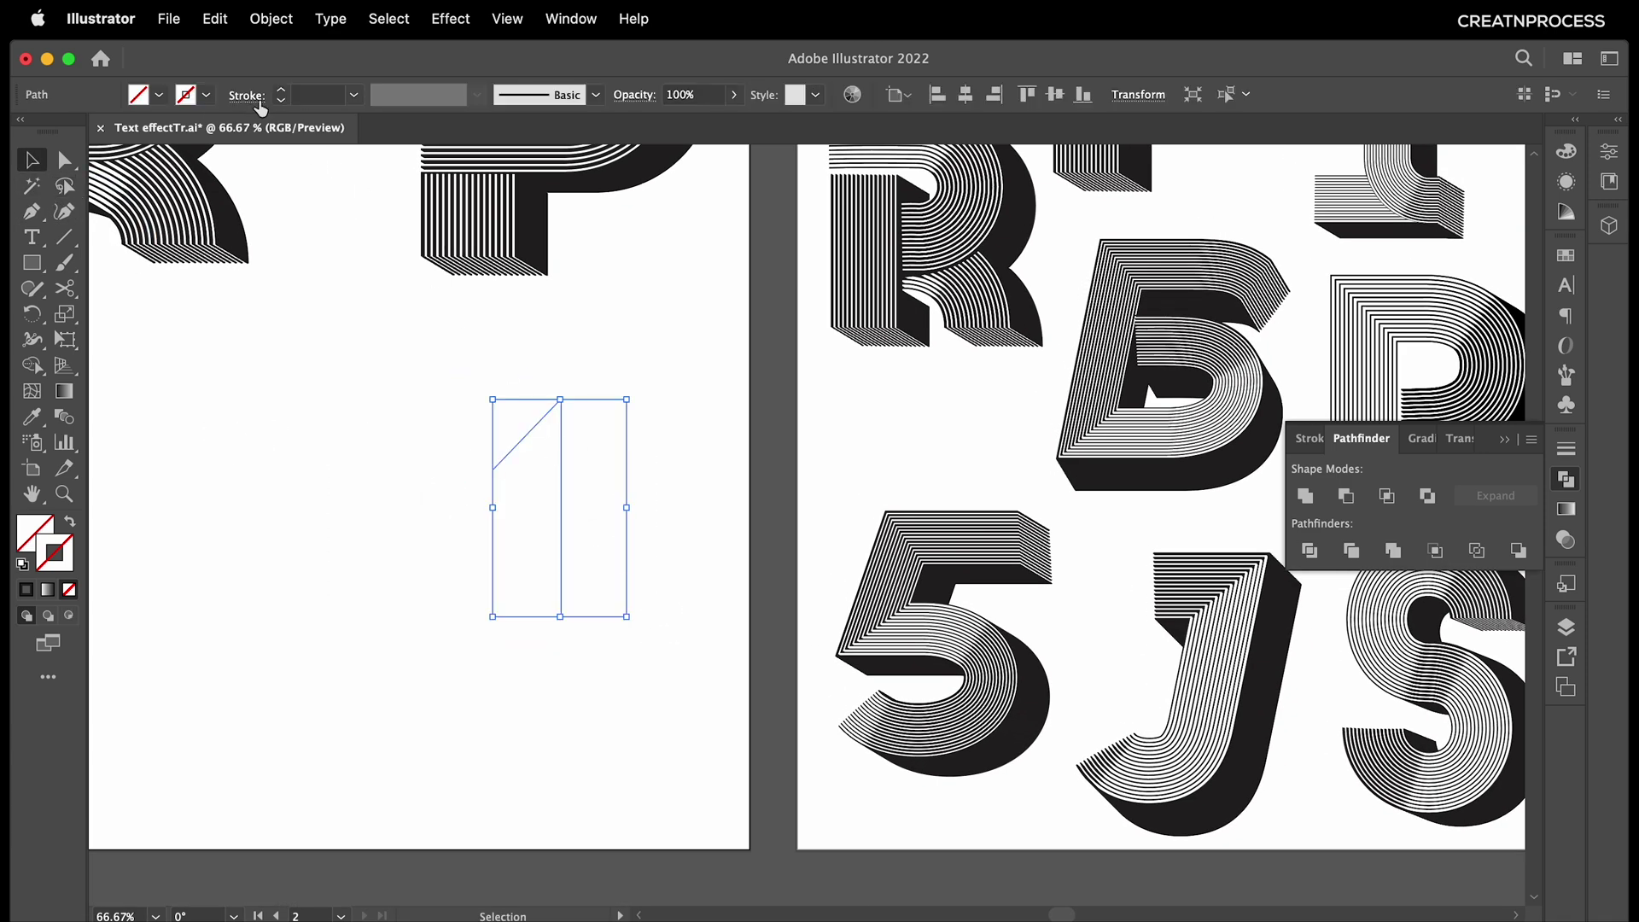
left_click(207, 94)
left_click(139, 136)
left_click(302, 95)
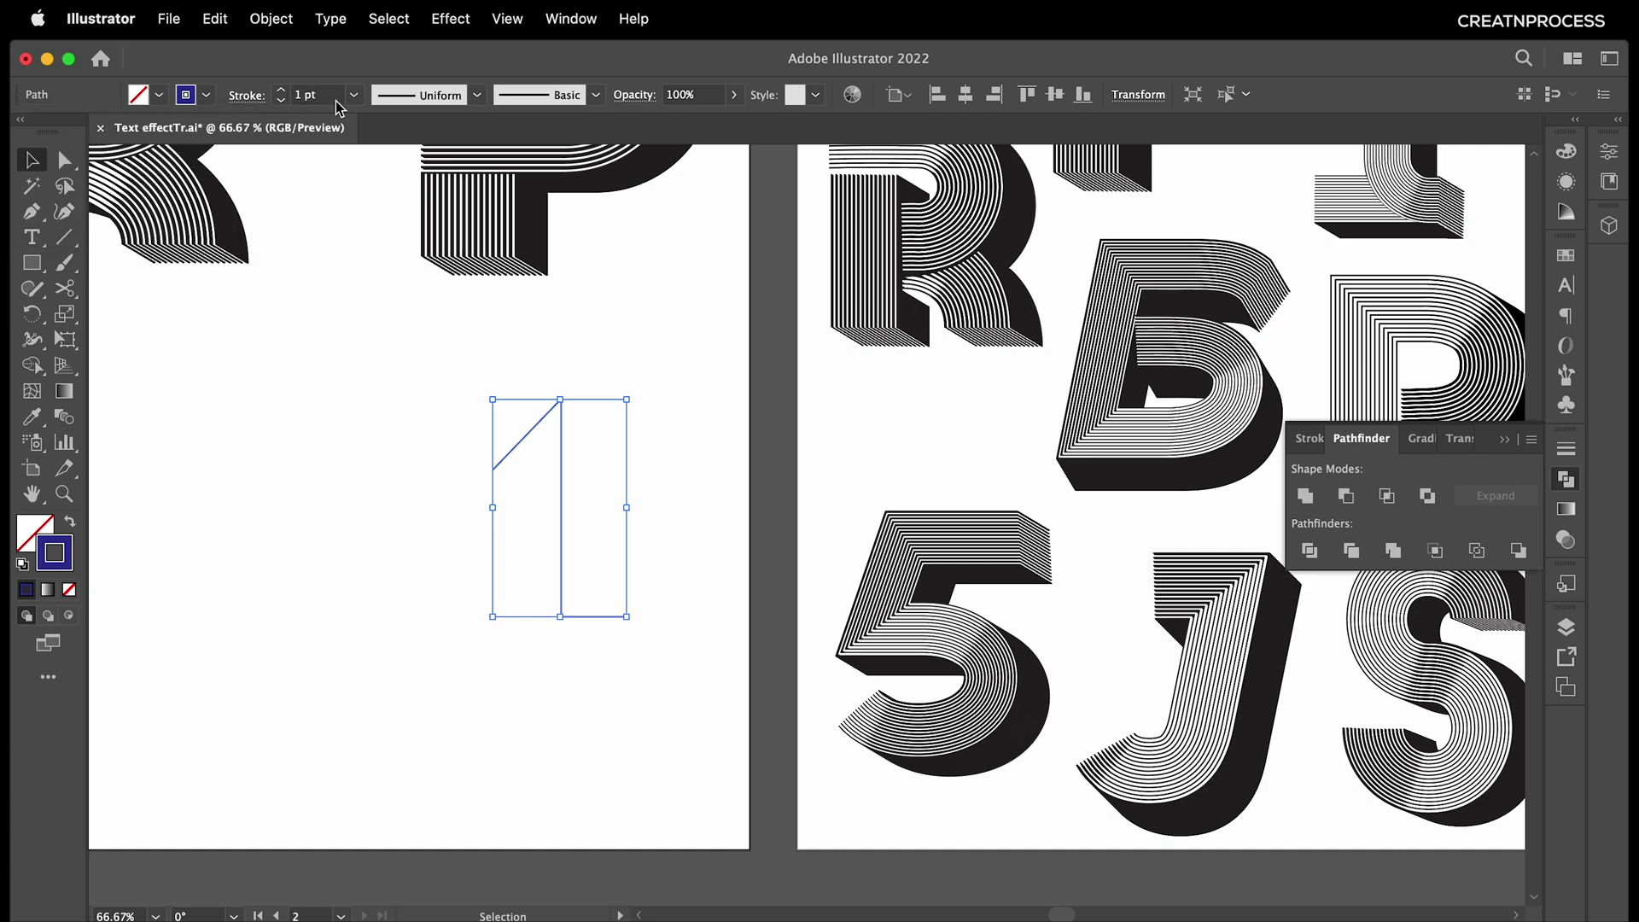
scroll(335, 100, "up", 6)
scroll(336, 100, "up", 20)
left_click(354, 386)
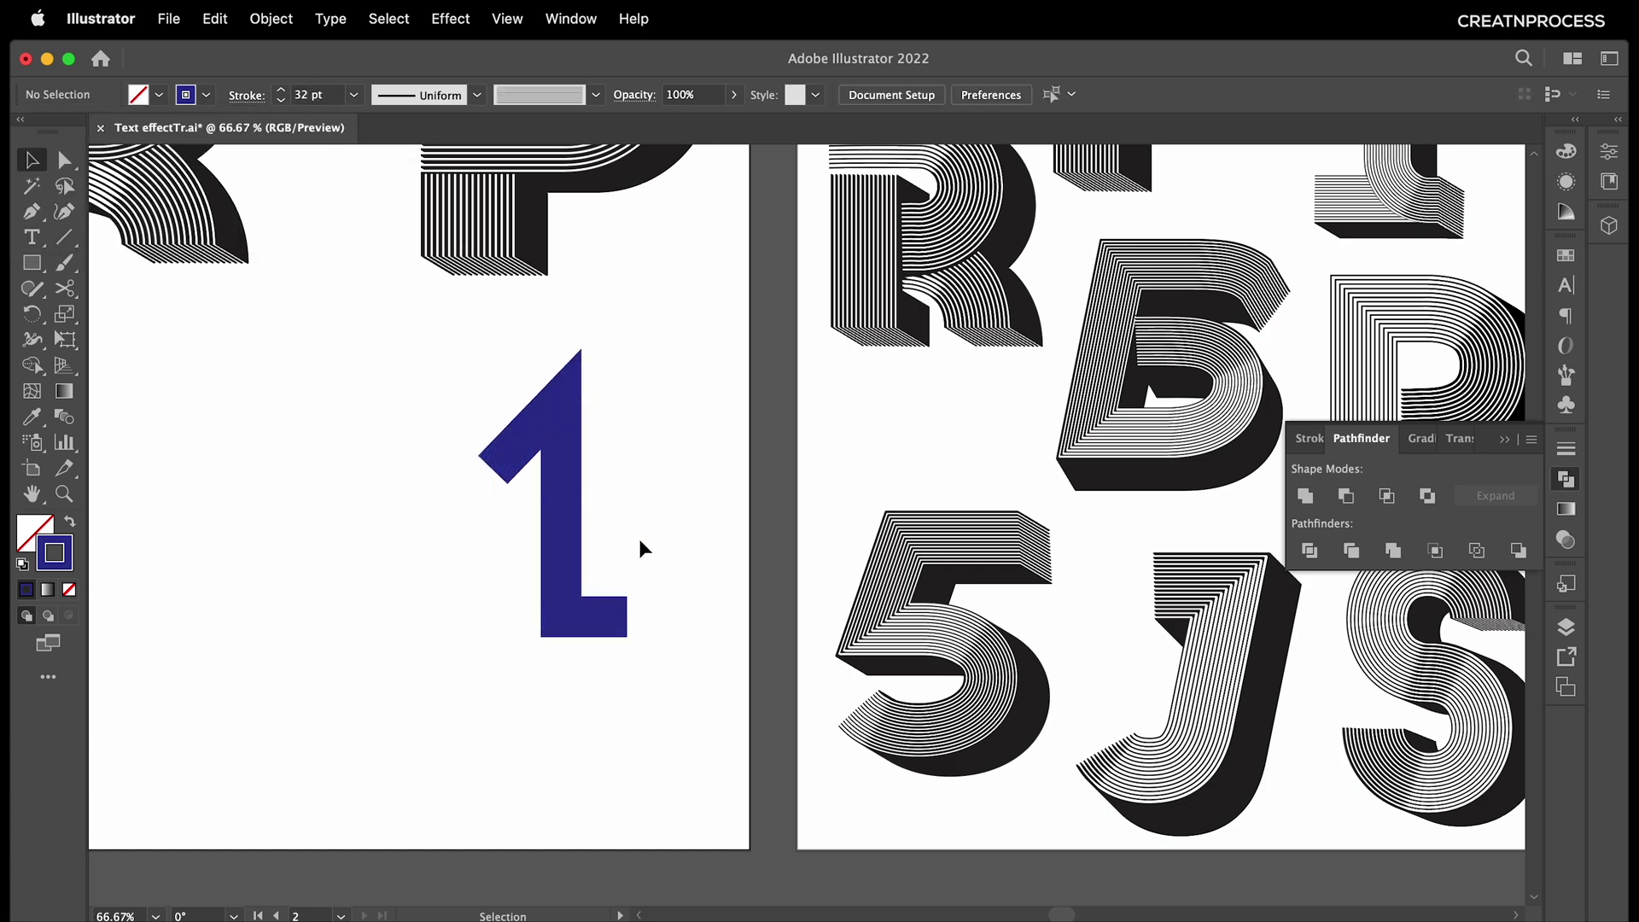
Draw a horizontal line about 124 pt long from the foot's right end toward the left as the base of the 1.
left_click_drag(640, 535, 687, 515)
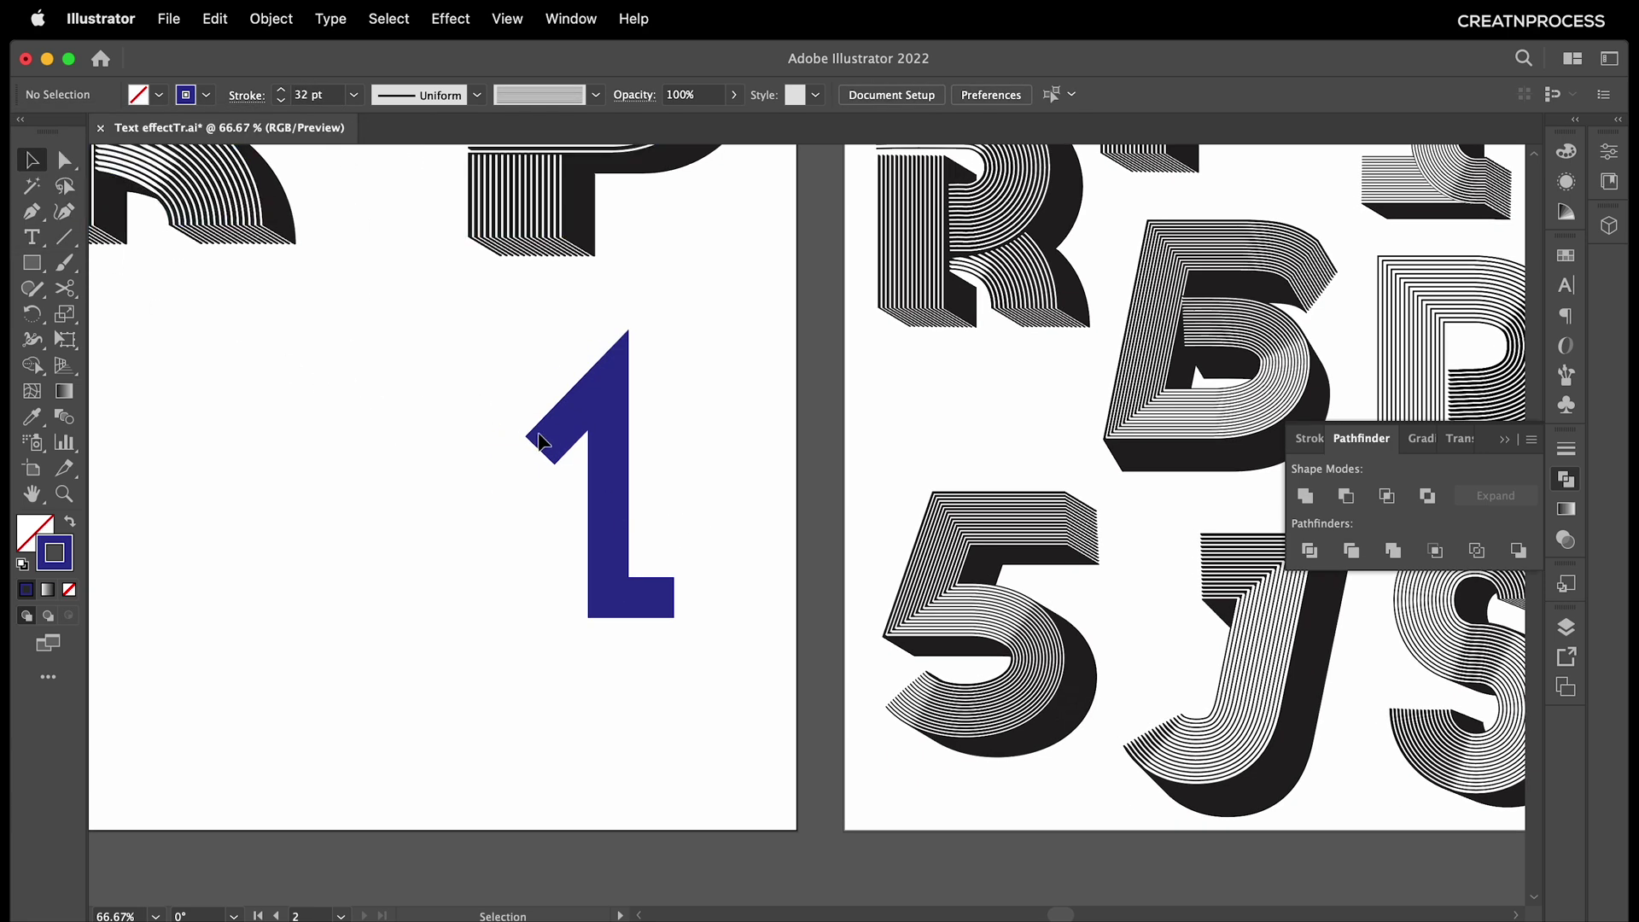
scroll(557, 455, "up", 3)
scroll(557, 455, "right", 2)
left_click(64, 236)
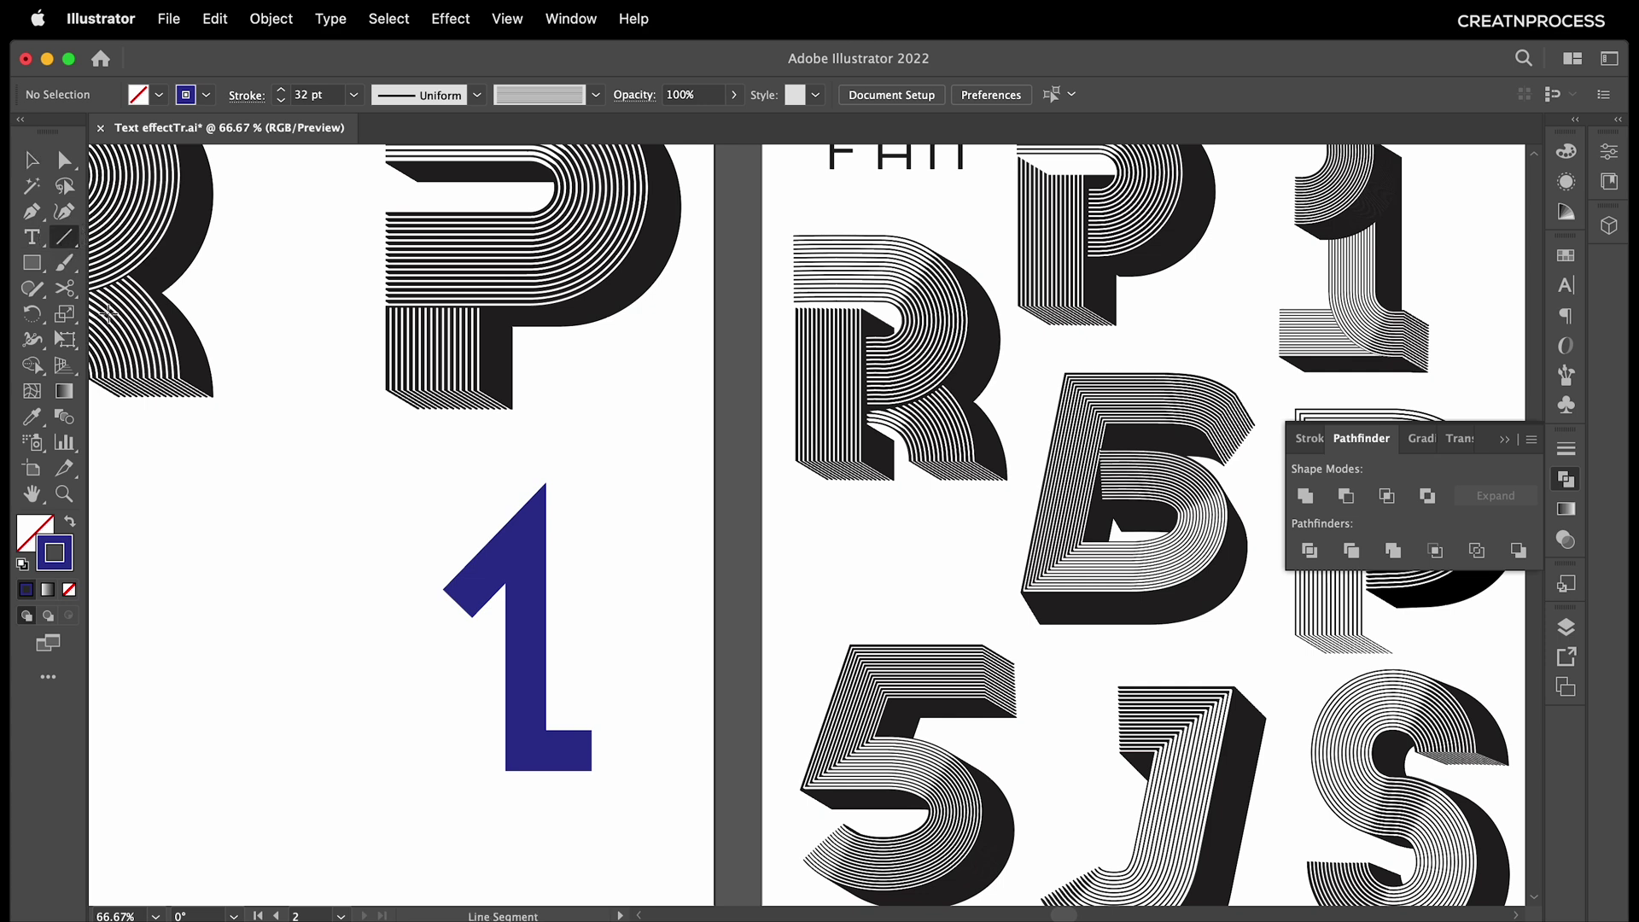
left_click_drag(590, 749, 434, 756)
Move the flag's tip anchor to about X 529 pt, Y 486.2 pt and curve the flag with handles at both anchors.
key("a")
left_click_drag(458, 604, 436, 605)
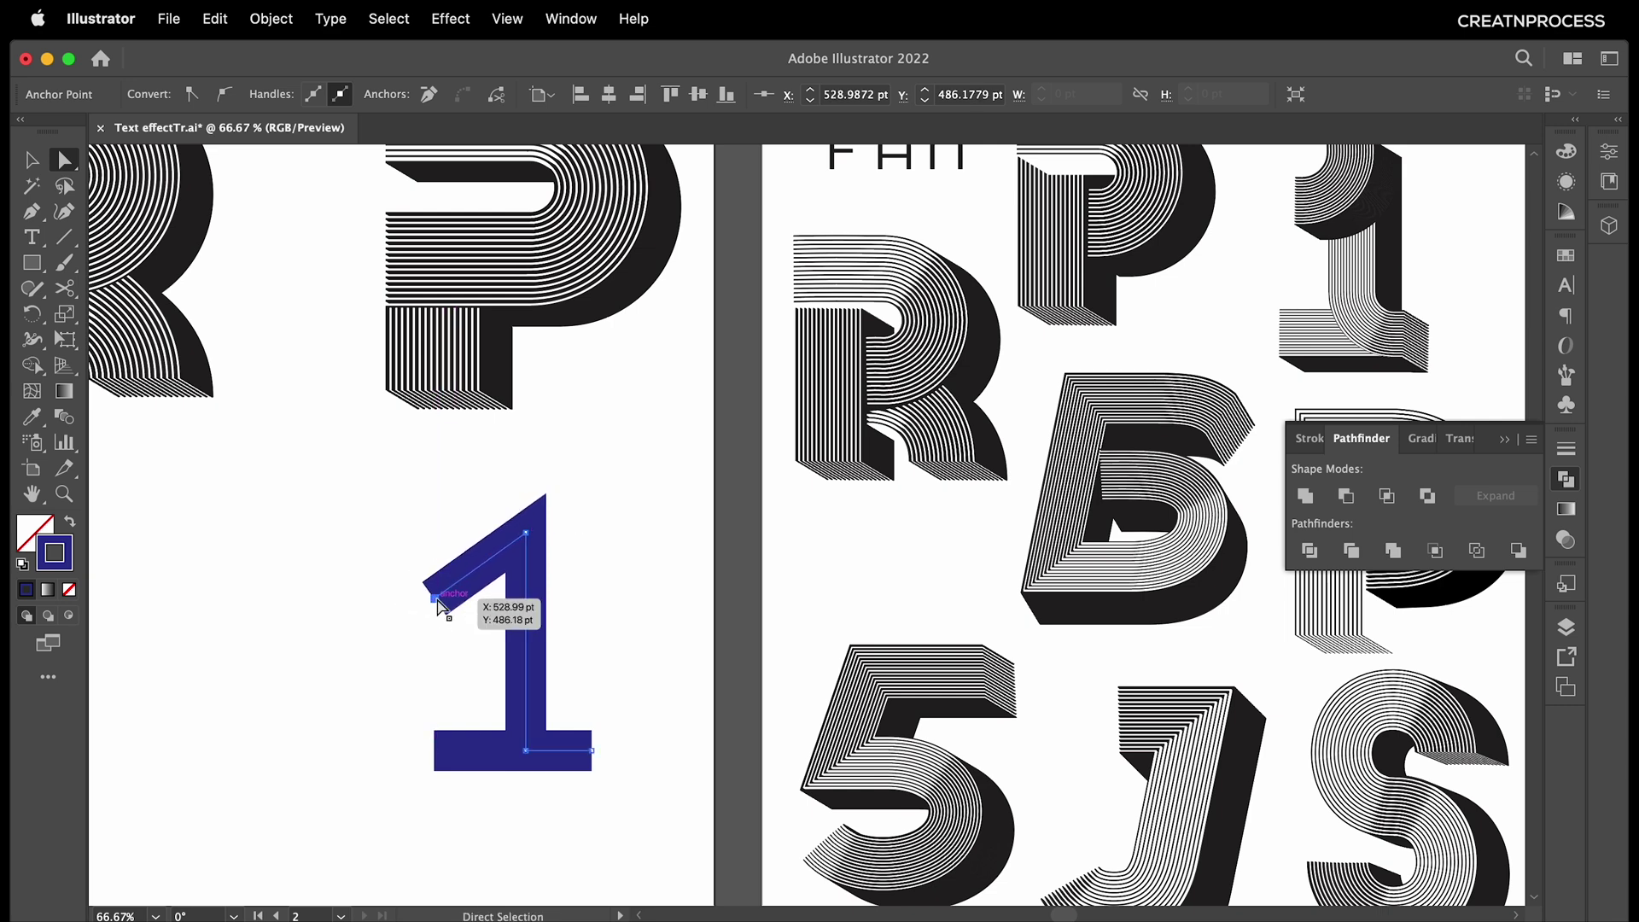
left_click_drag(32, 212, 128, 281)
left_click_drag(435, 602, 505, 601)
left_click_drag(526, 533, 526, 483)
scroll(529, 533, "up", 4)
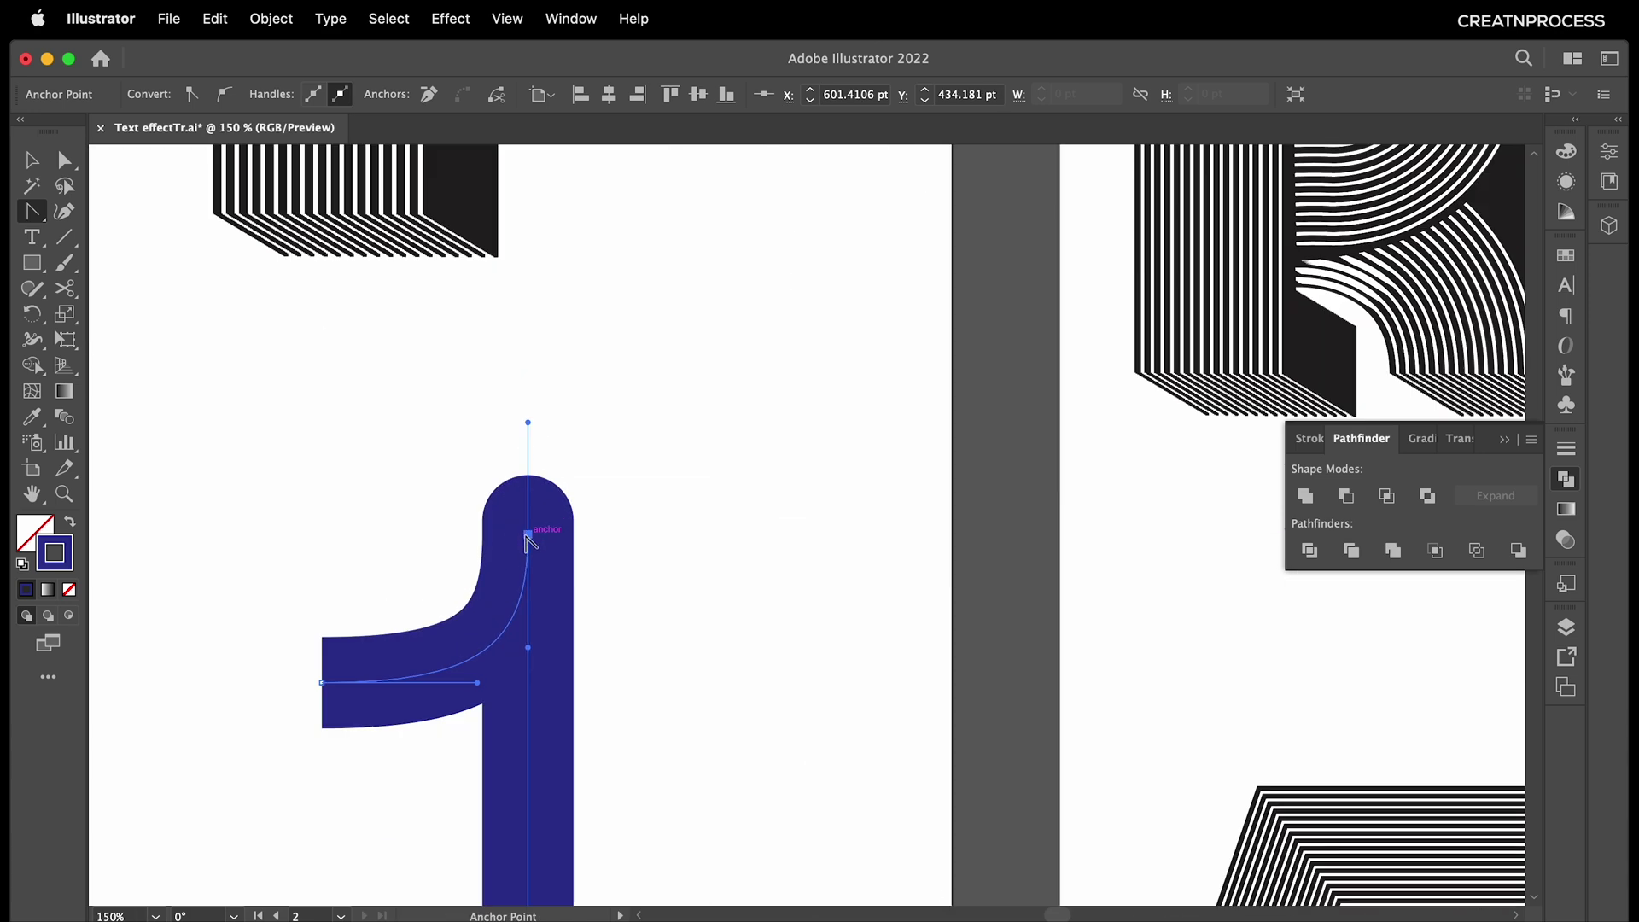
Cut the path at the top anchor of the 1 with Scissors and redirect the stem's end handle to square the top.
key("c")
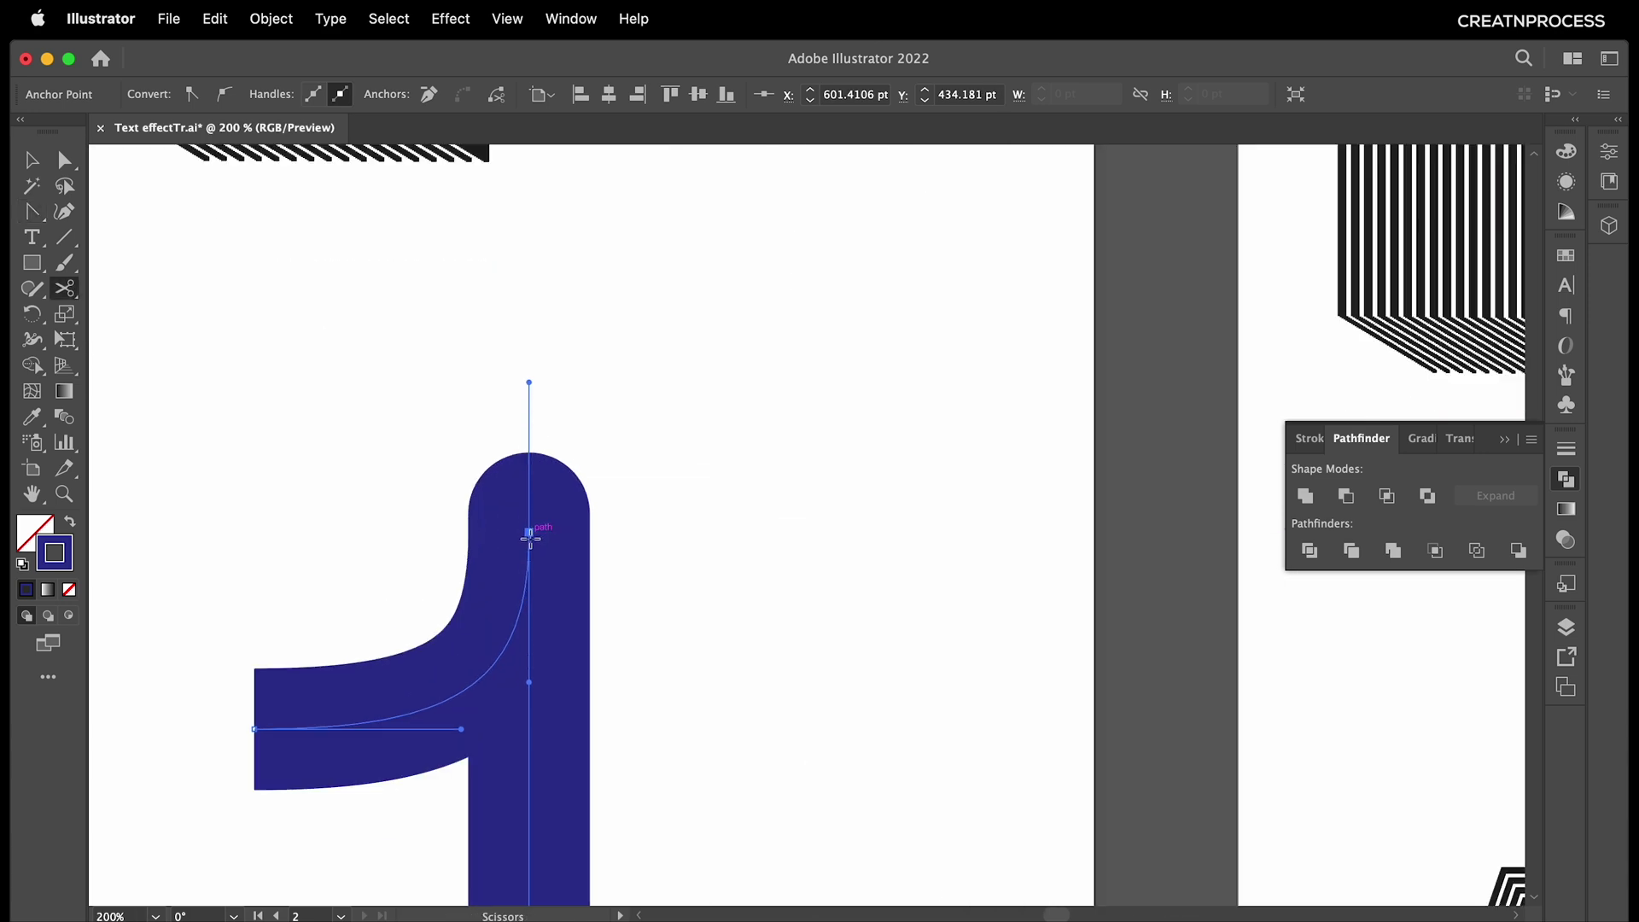
left_click(529, 531)
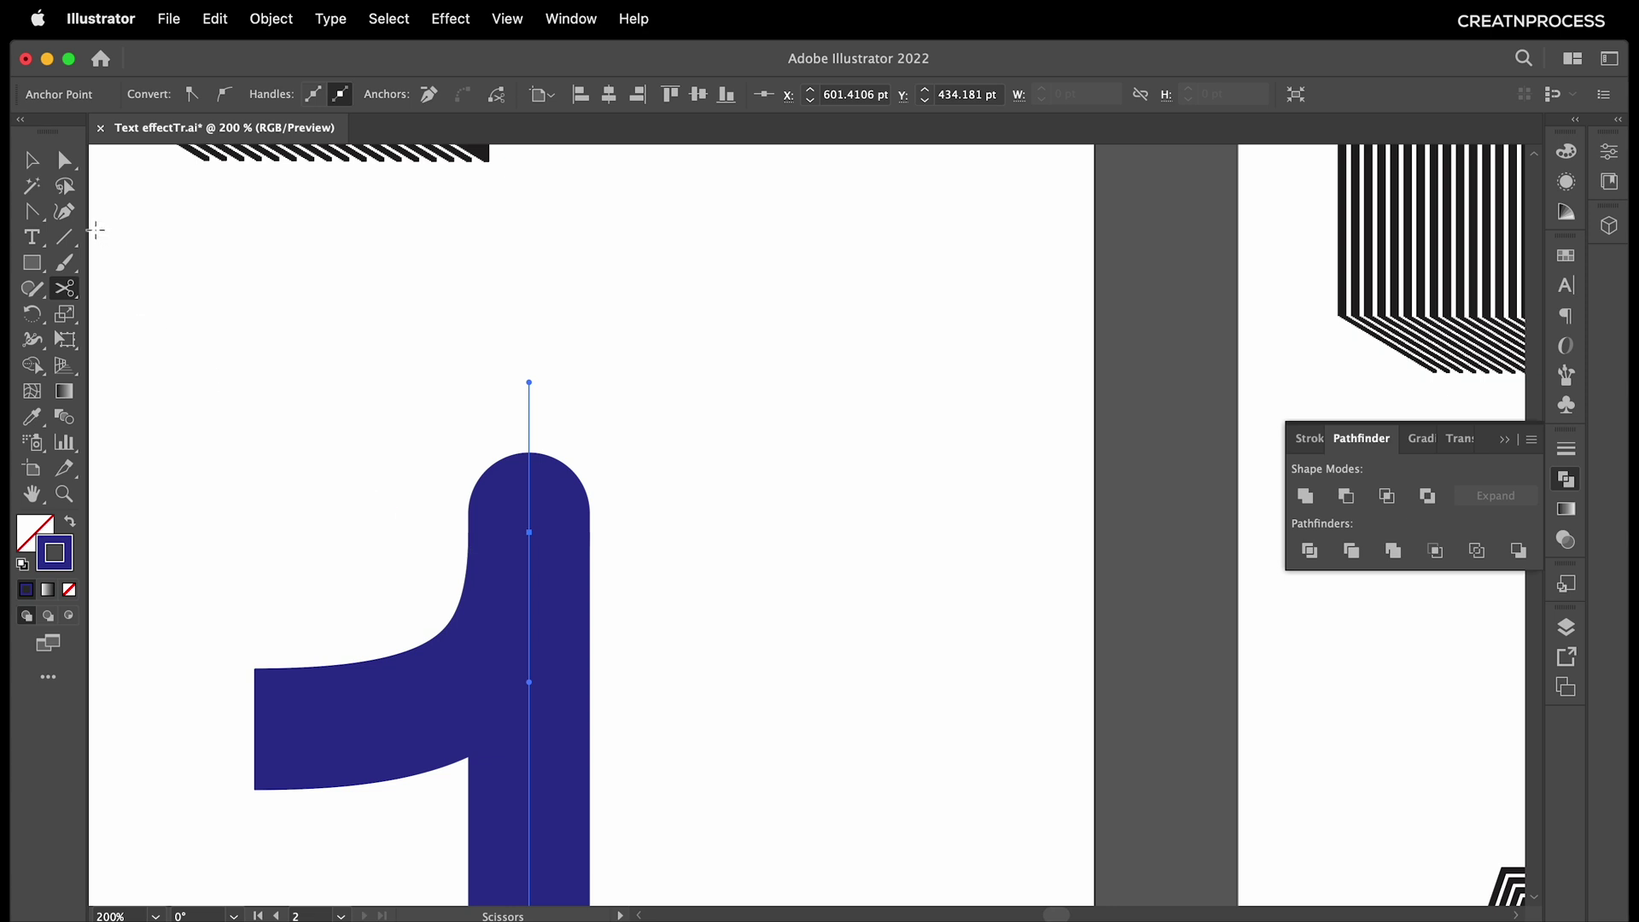
left_click(33, 159)
left_click(463, 487)
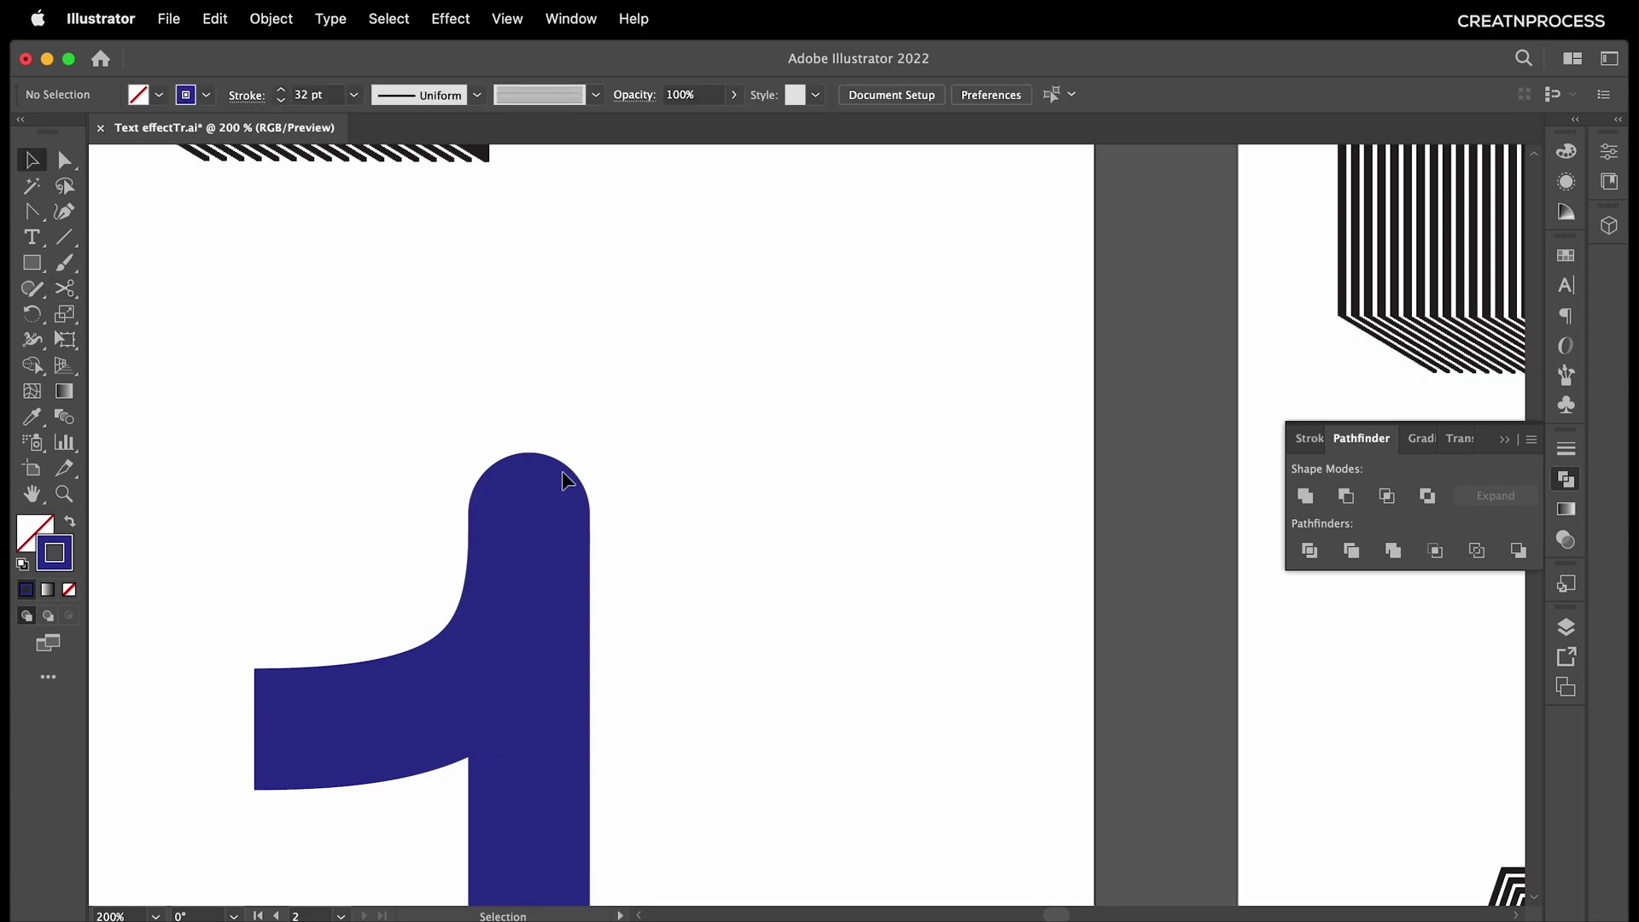
left_click(527, 837)
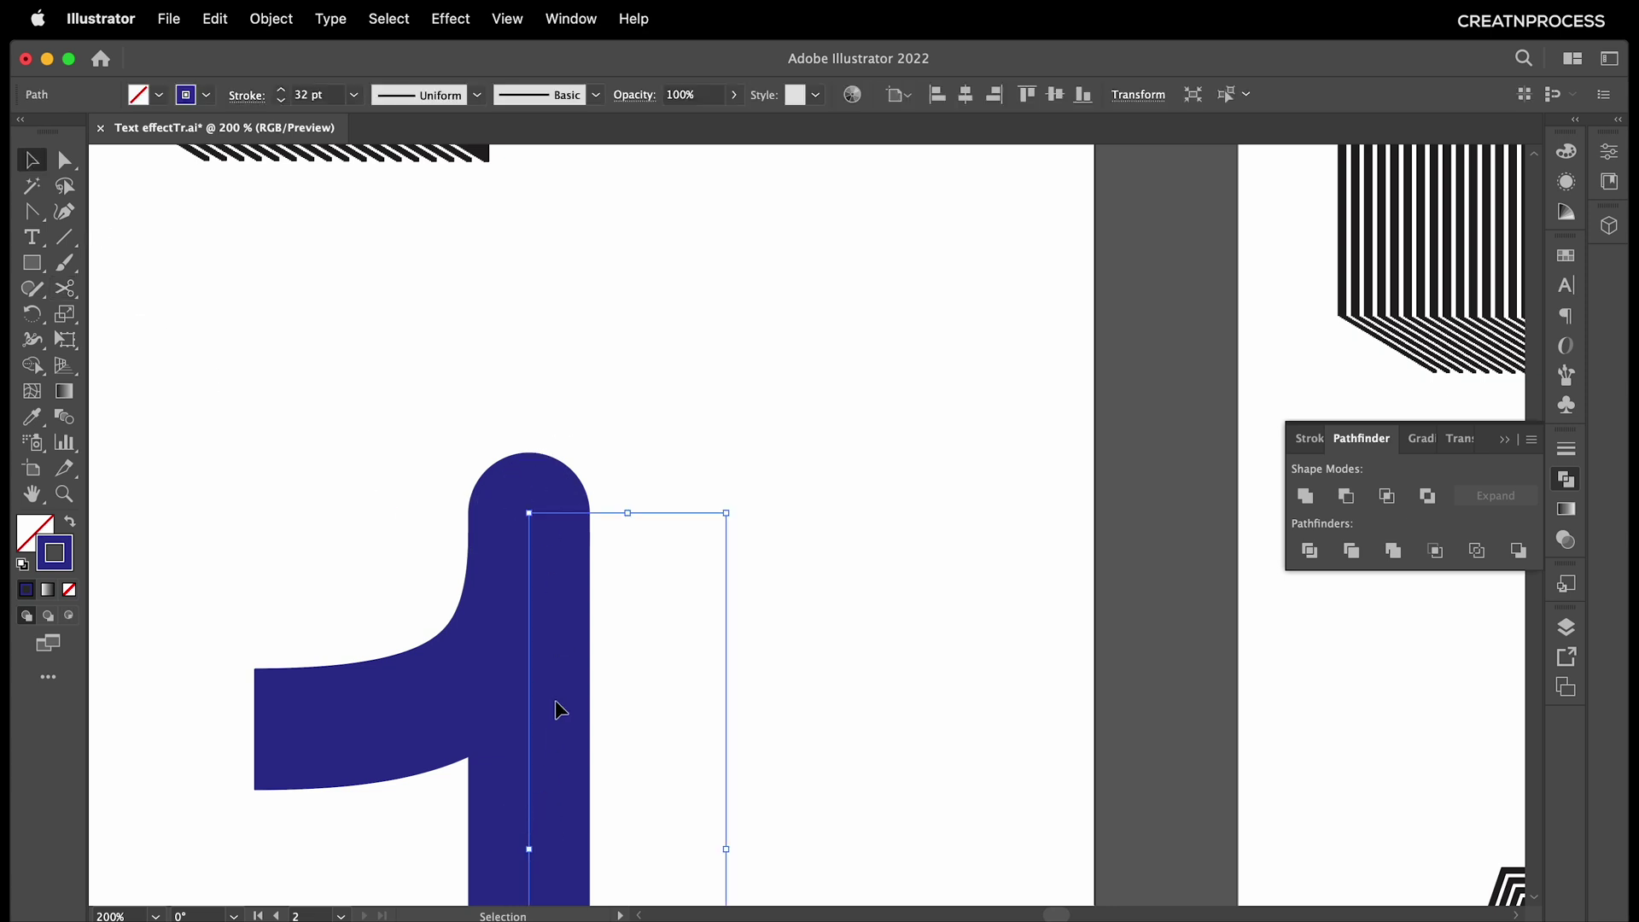
left_click(32, 214)
mouse_move(529, 534)
left_mouse_down()
mouse_move(567, 450)
mouse_move(529, 404)
left_mouse_up()
Lower the curved flag's tip anchor to about Y 500.3 pt.
key("a")
key("super+minus")
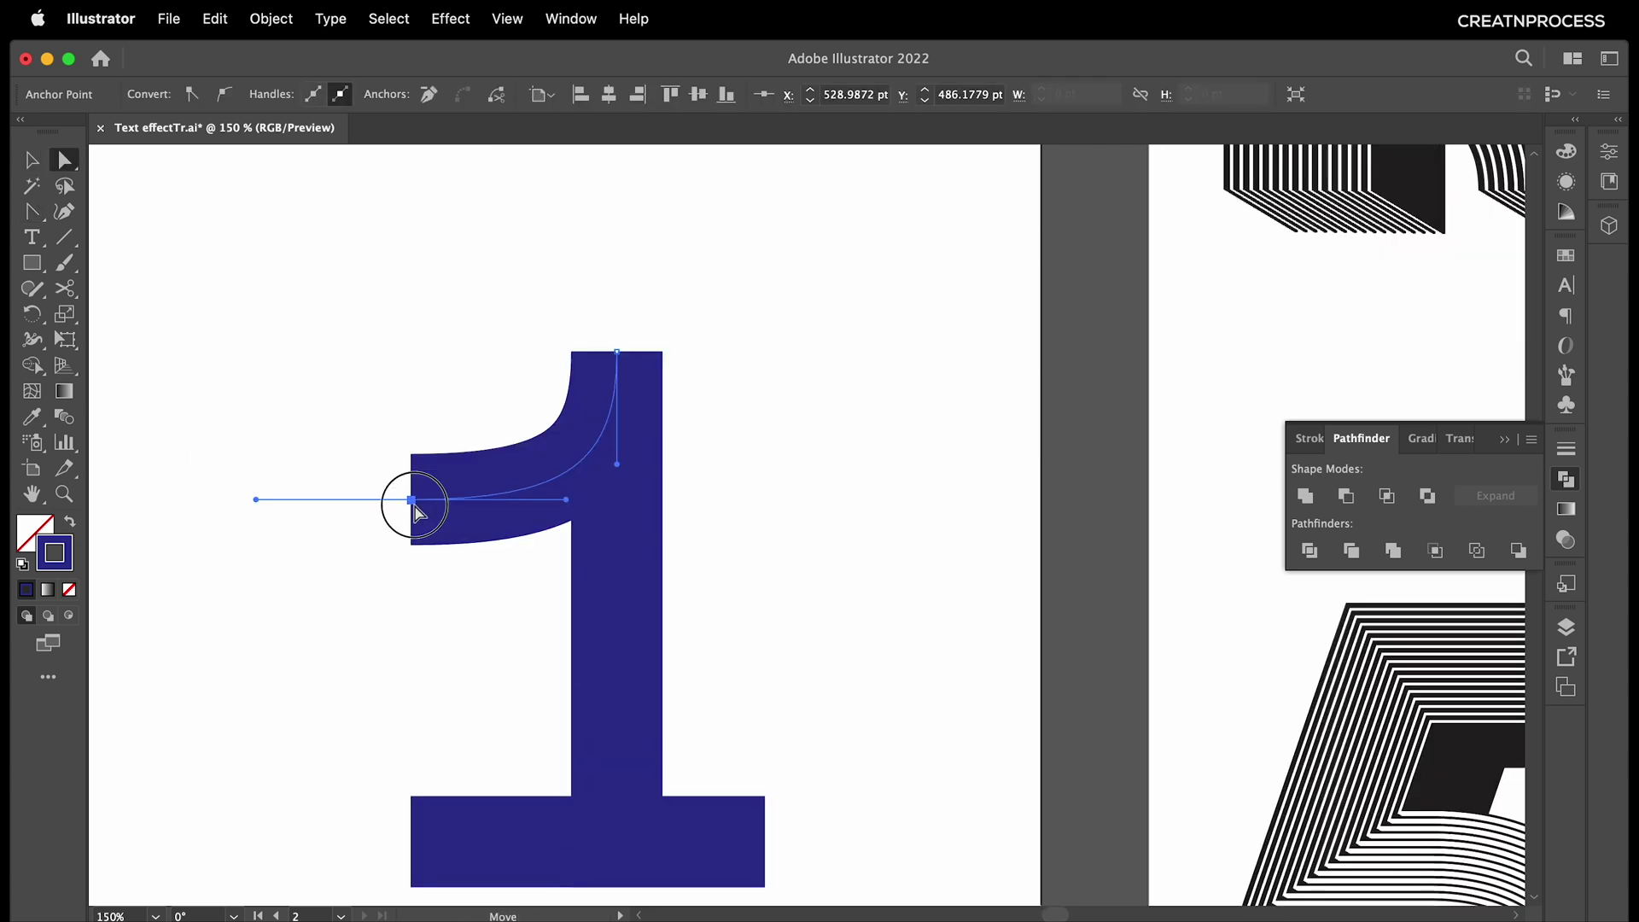
left_click_drag(411, 496, 417, 542)
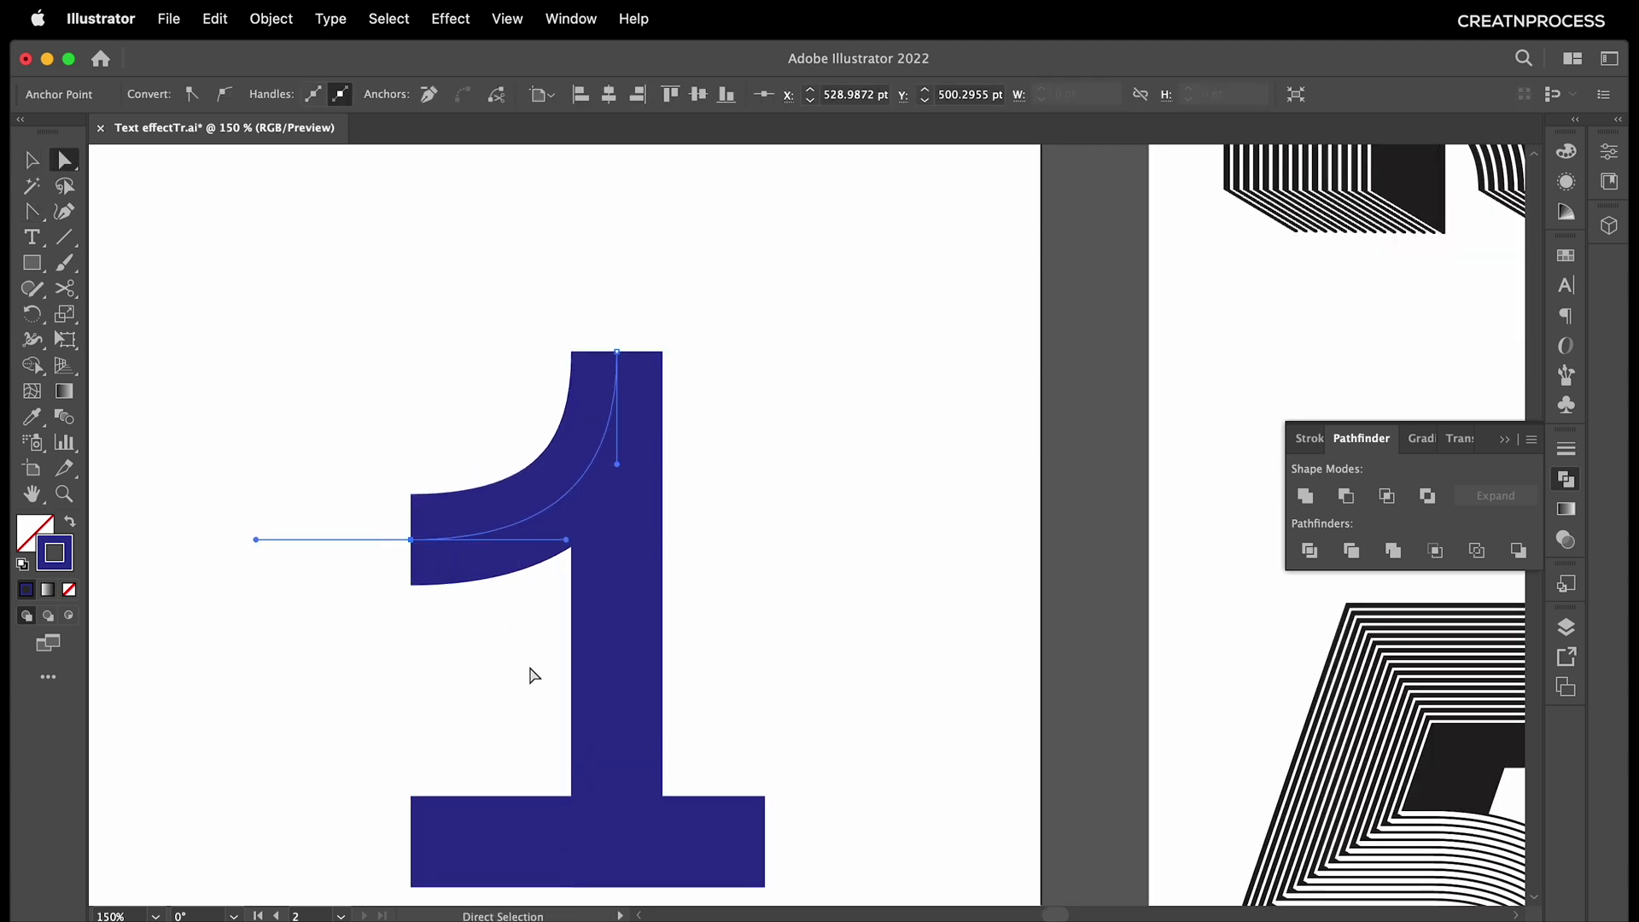
Round the corner where the stem of the 1 turns into the right foot into a wide curve.
left_click(547, 811)
left_click(557, 840)
left_click(597, 796)
left_click(634, 752)
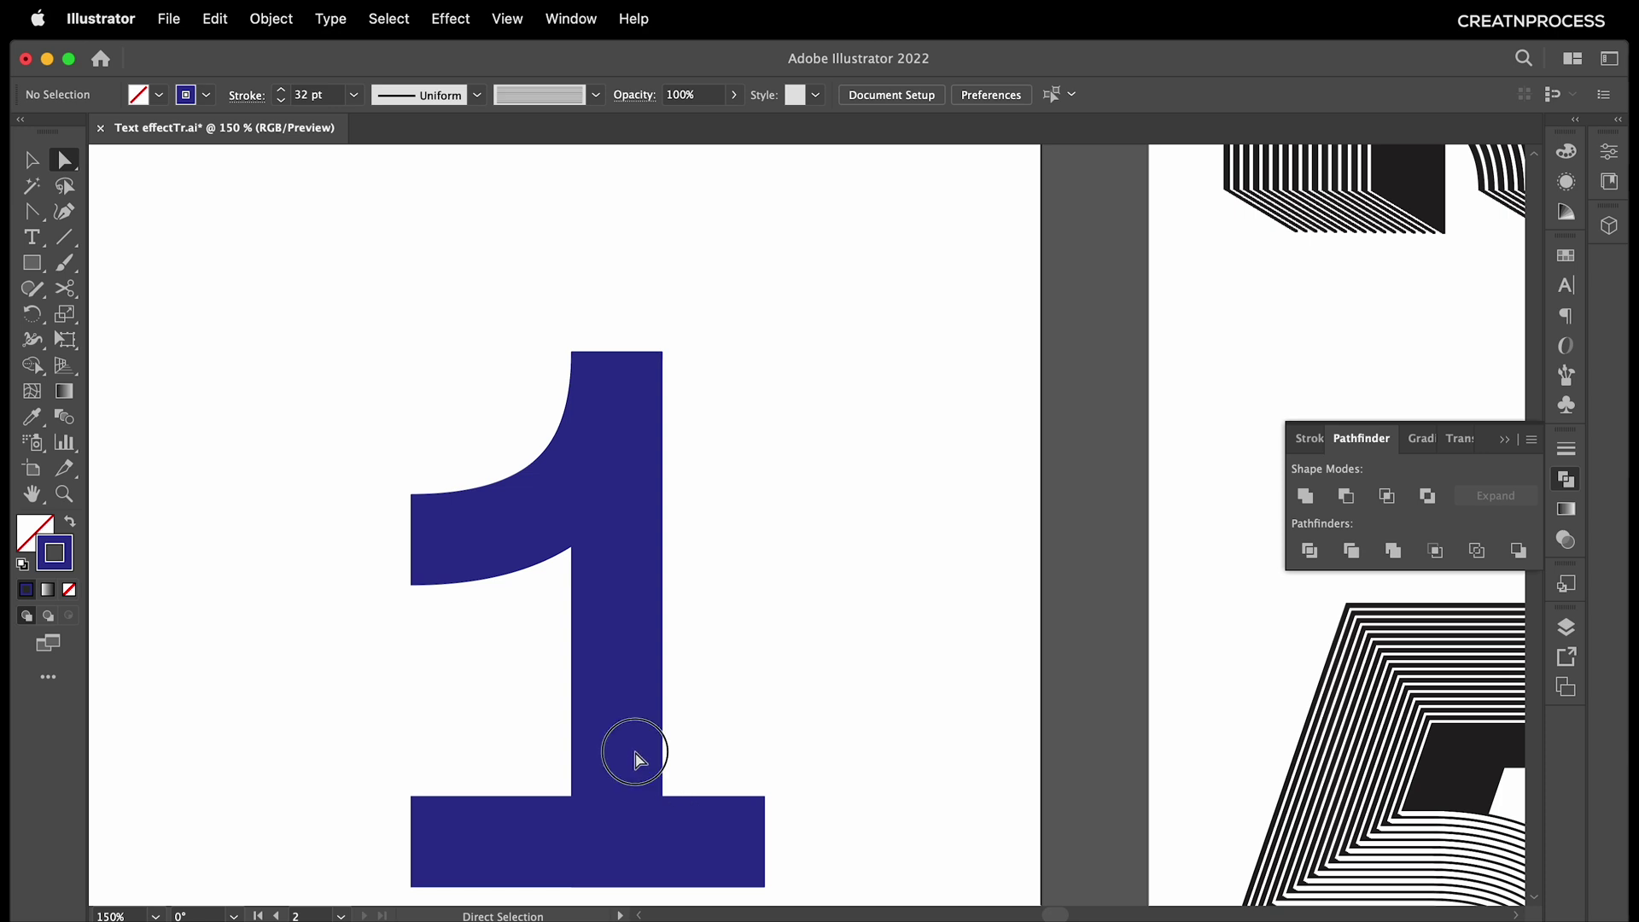
left_click(620, 841)
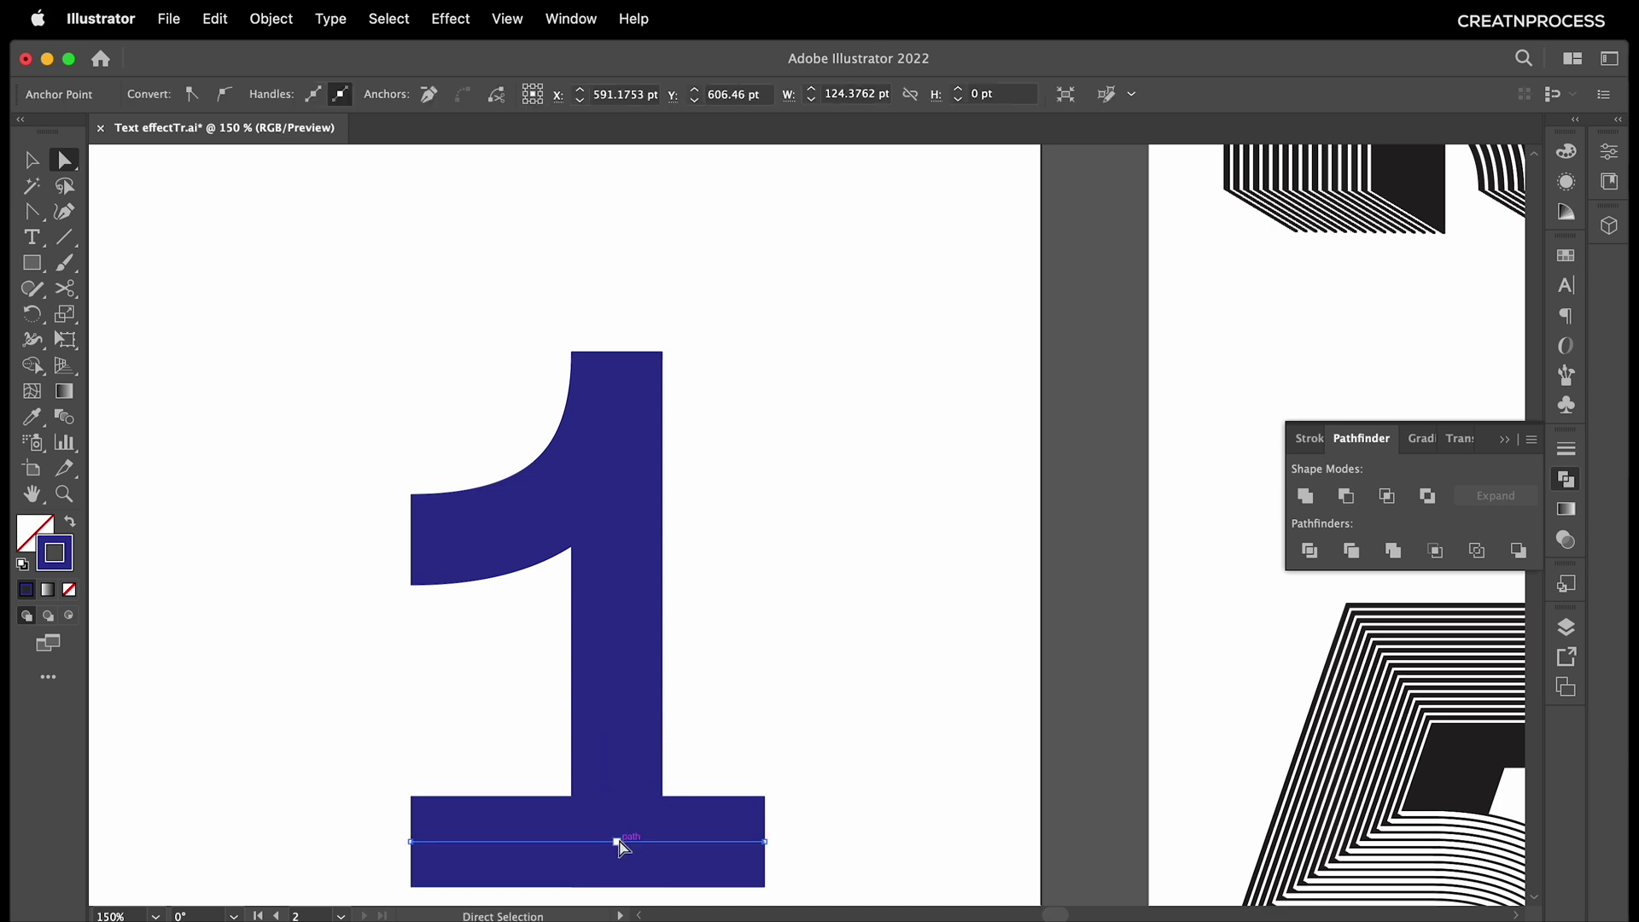
left_click(625, 742)
left_click(617, 739)
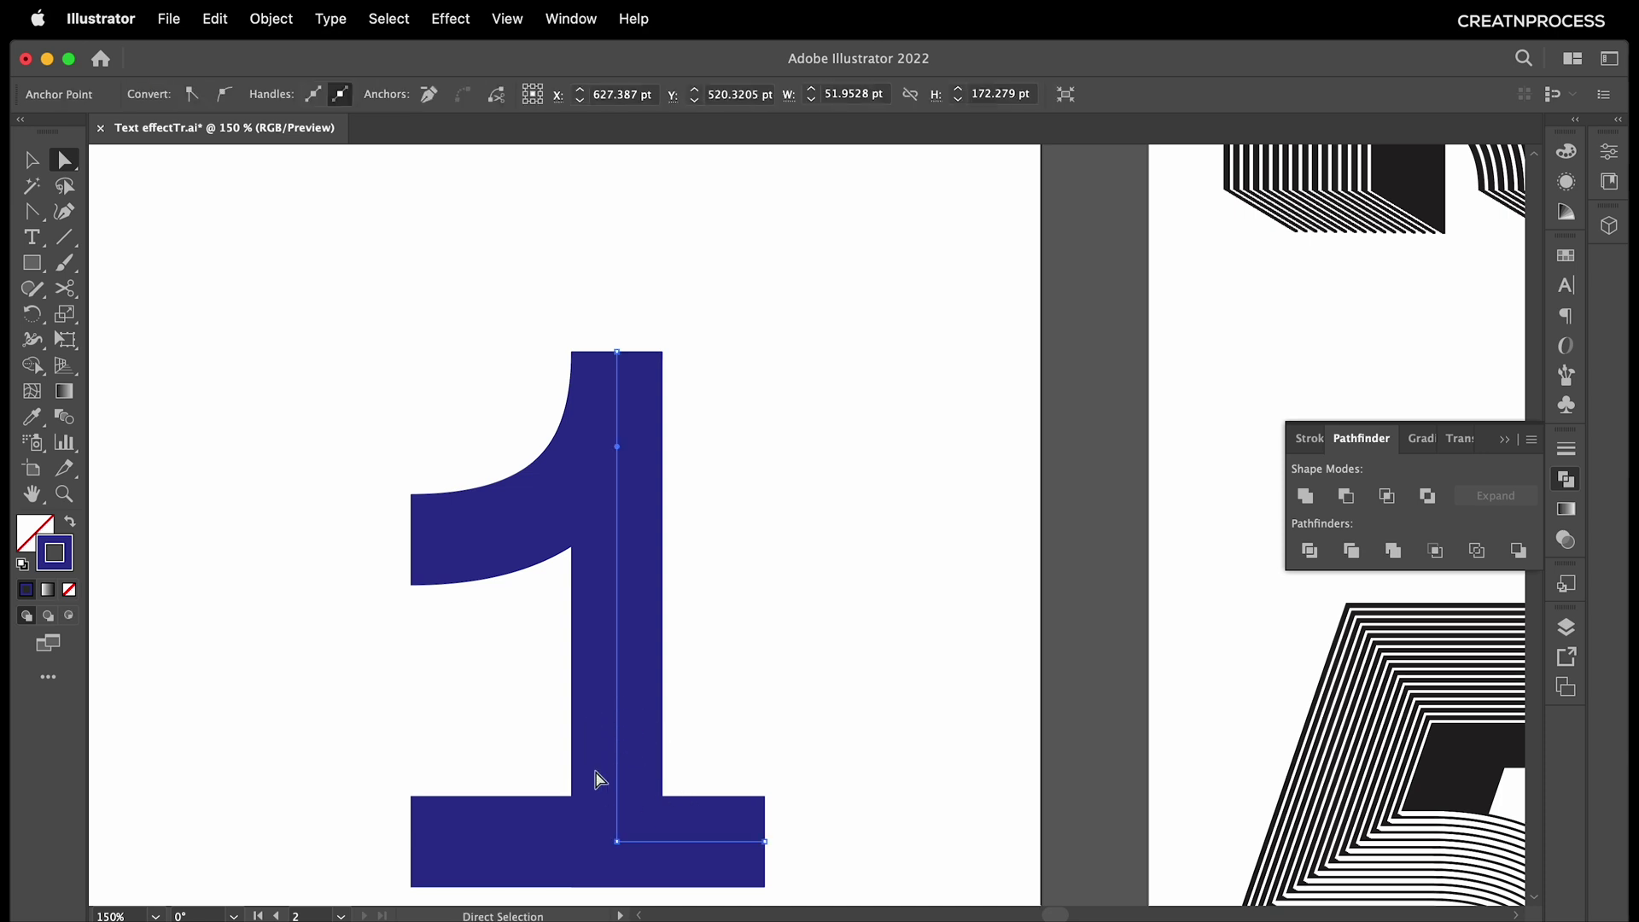
left_click(618, 845)
left_click_drag(629, 835, 723, 695)
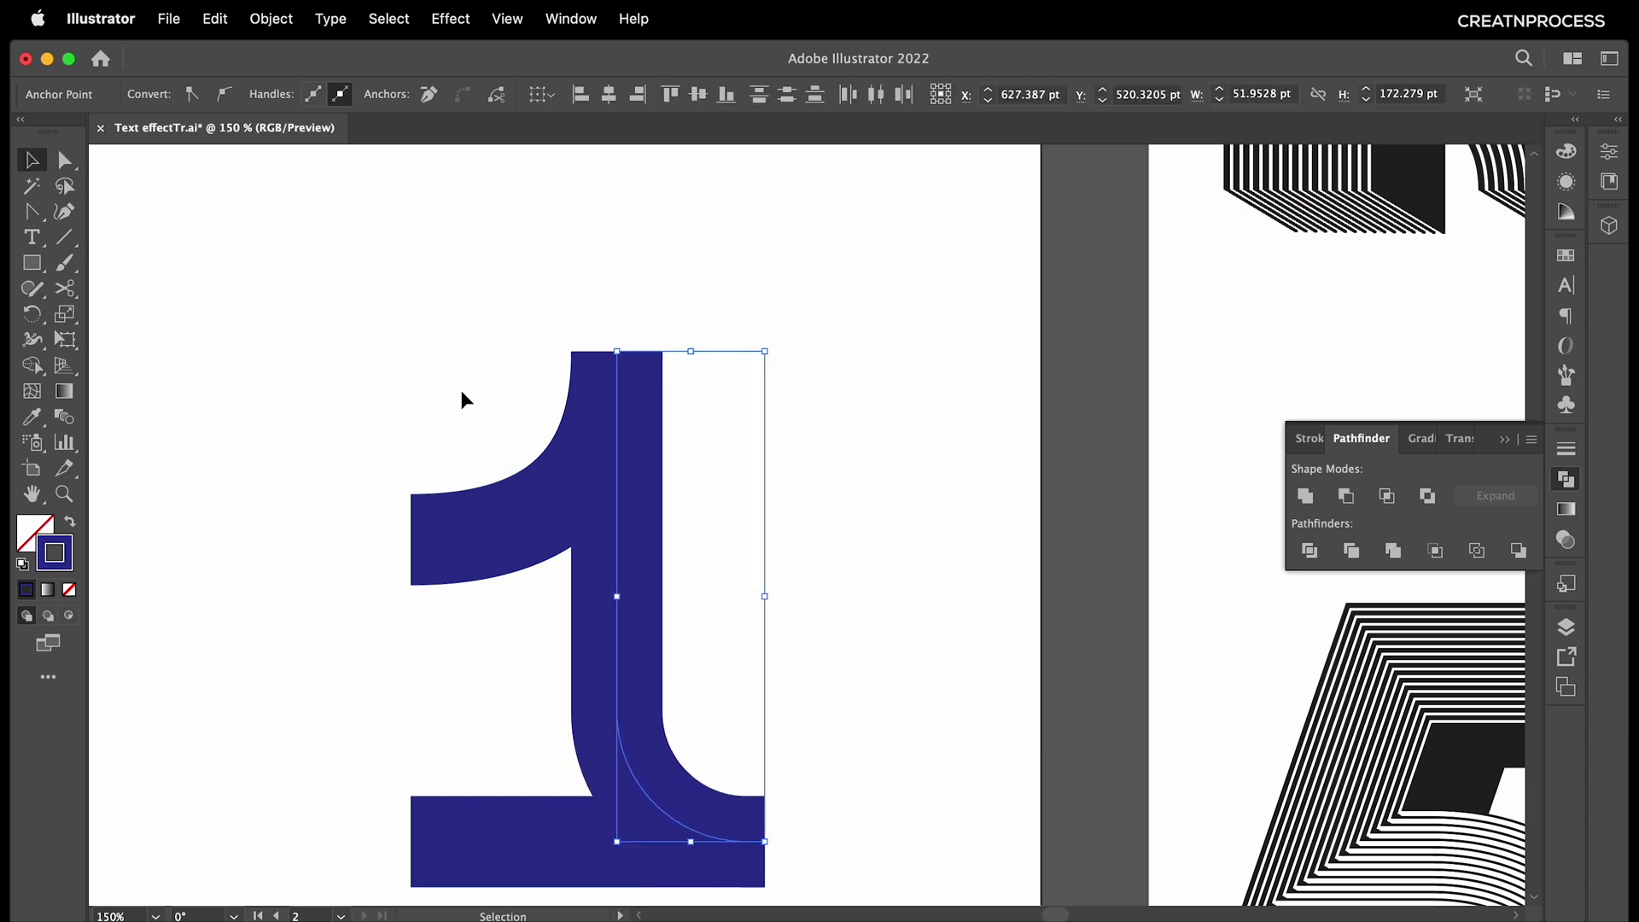
Select the flag, stem and base paths of the 1 and apply the striped Art Brush 2.
key("super+minus")
left_click_drag(434, 382, 664, 732)
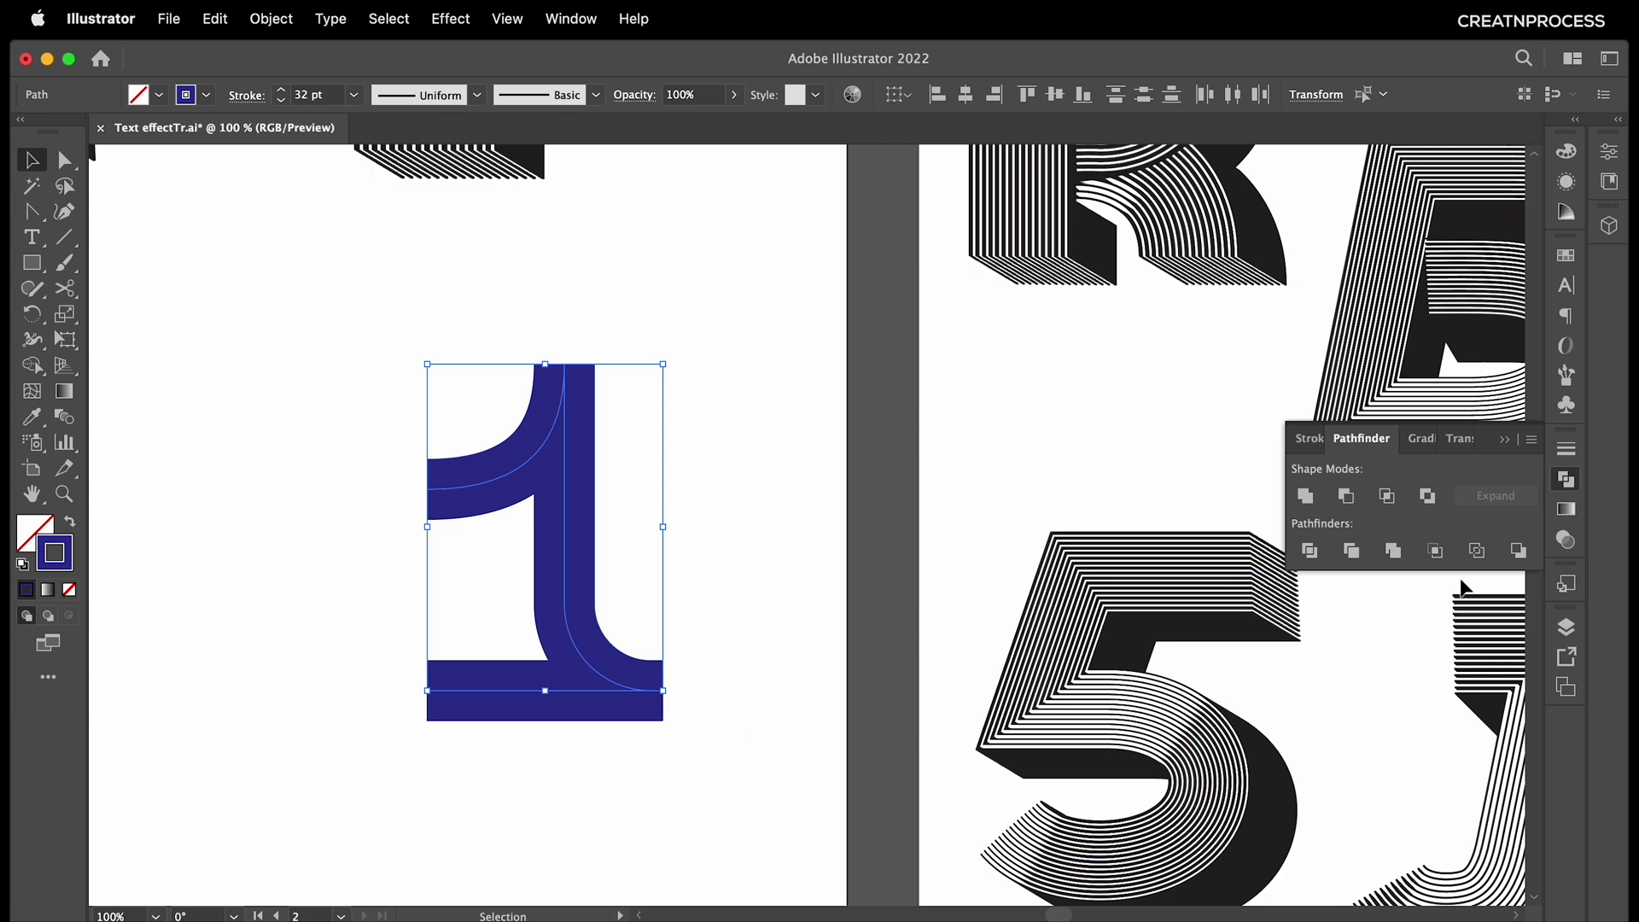
left_click(1566, 376)
left_click(1419, 411)
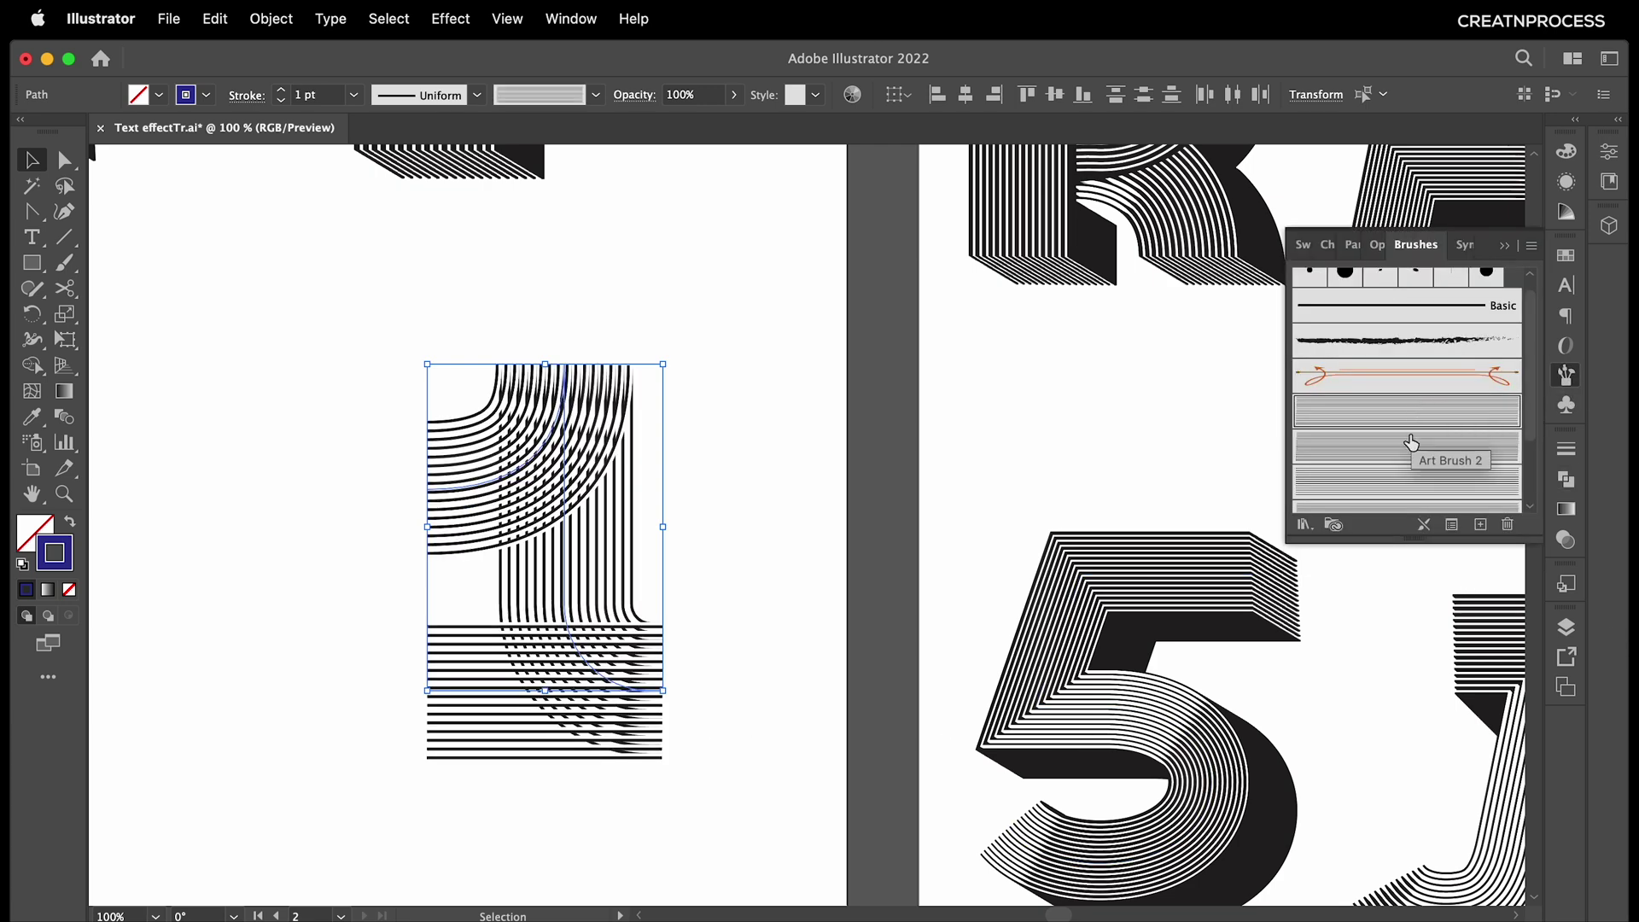
key("cmd+plus")
left_click(1438, 450)
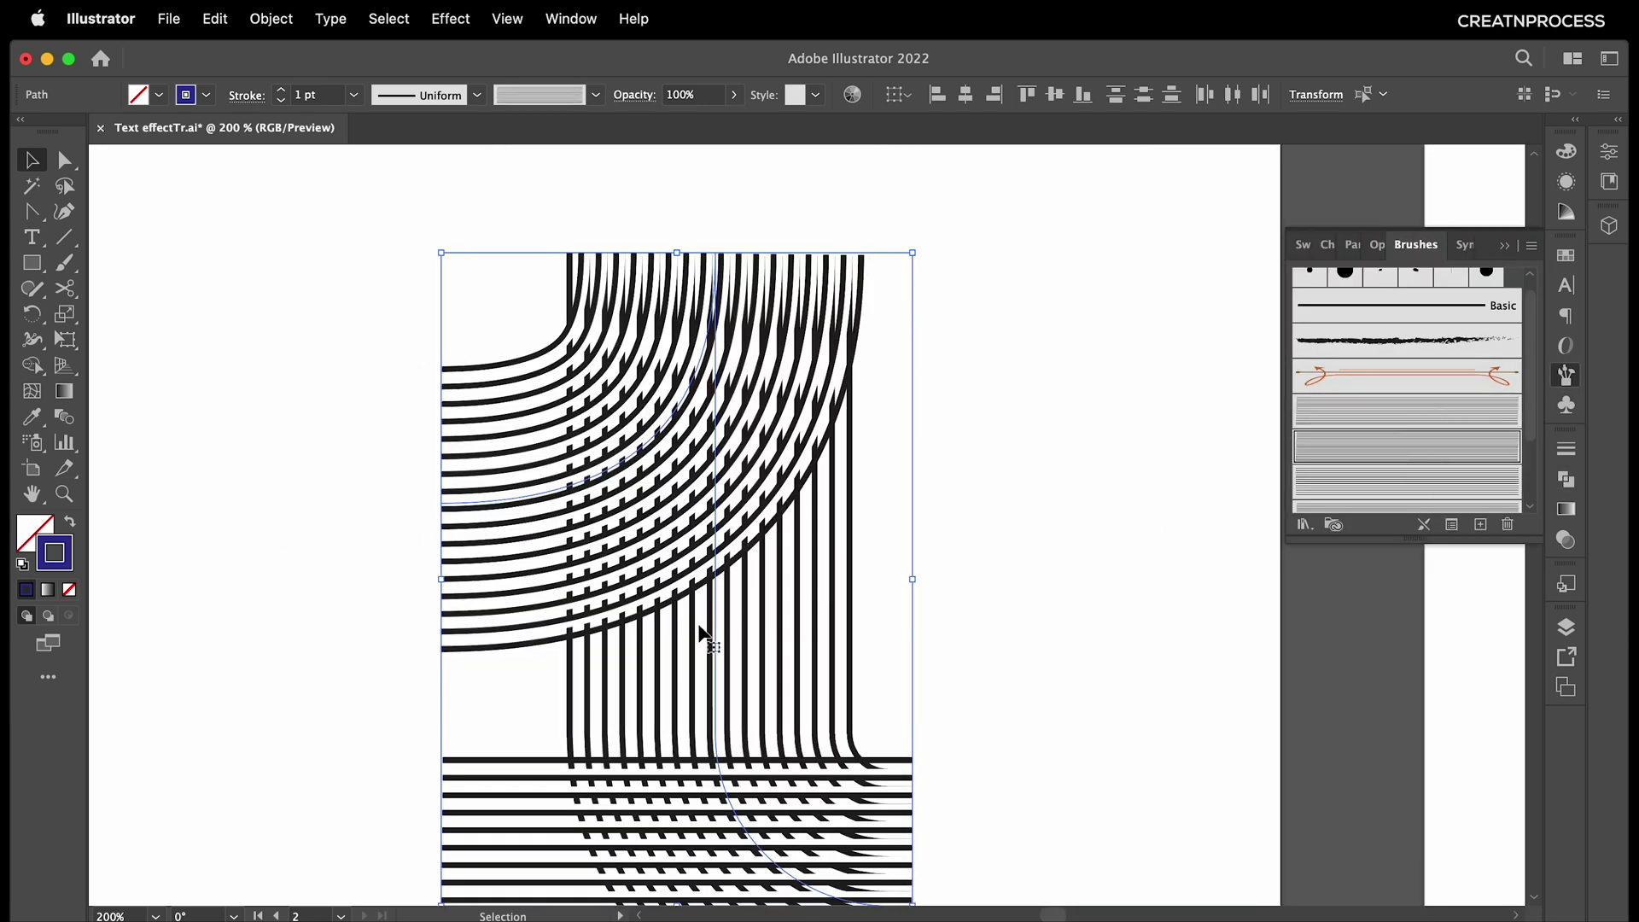
Reduce the Art Brush size in the stroke options of the selected paths of the 1 for narrower stripe bands.
scroll(699, 632, "down", 2)
left_click_drag(730, 657, 595, 654)
scroll(595, 653, "down", 1)
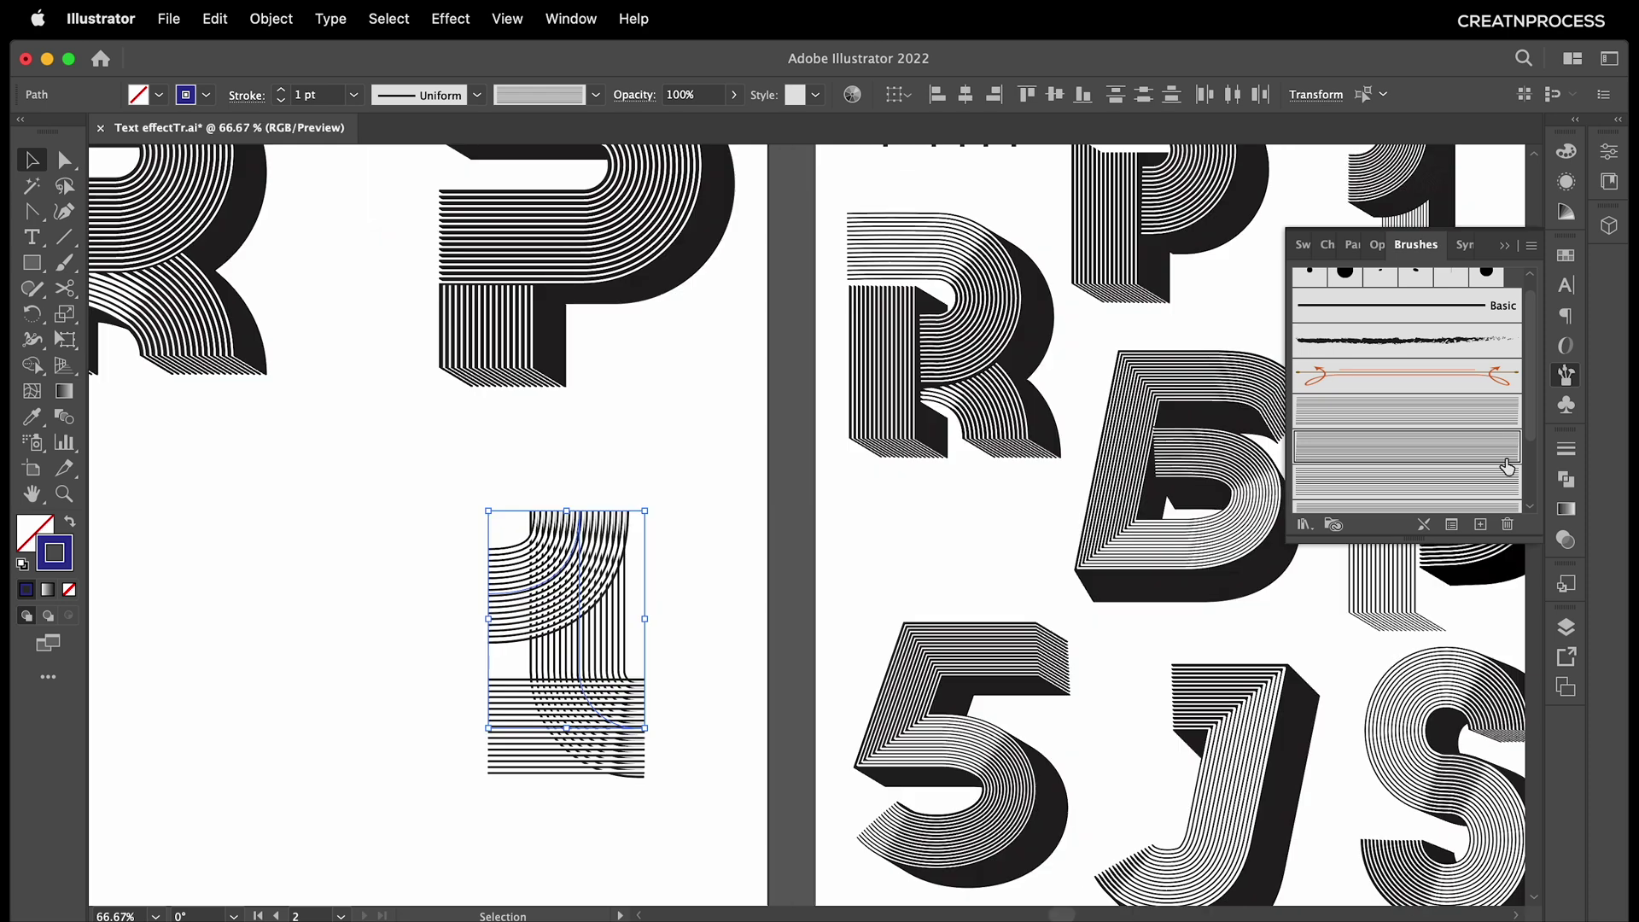
left_click(1451, 525)
key("shift+Down")
key("shift+Down")
key("shift+Down")
key("shift+Down")
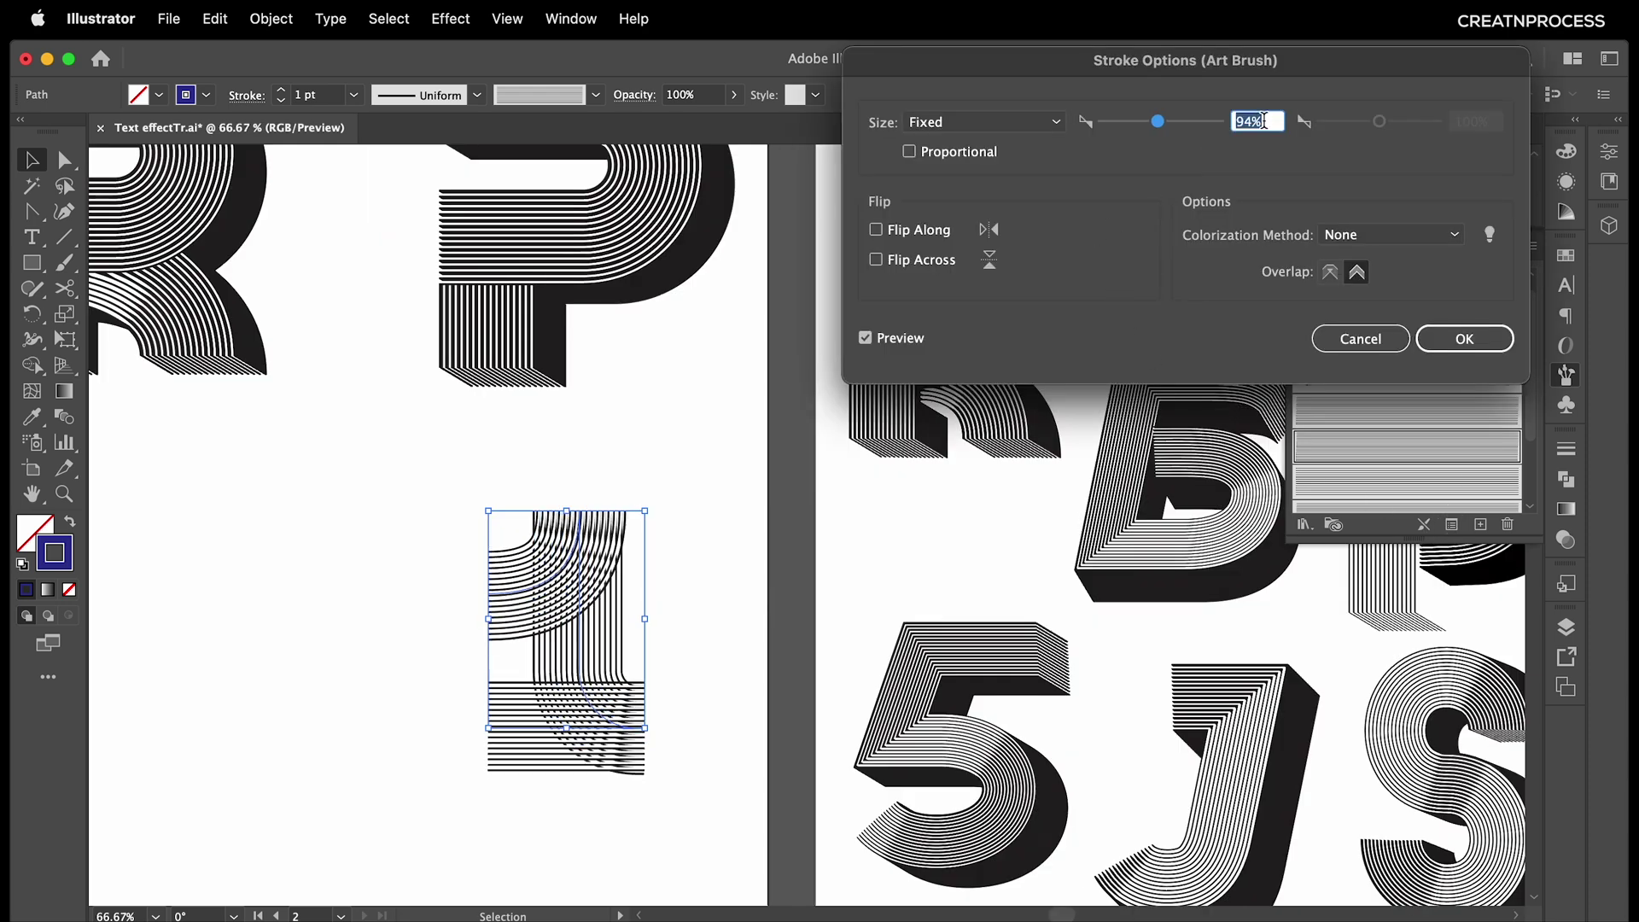
left_click(1434, 340)
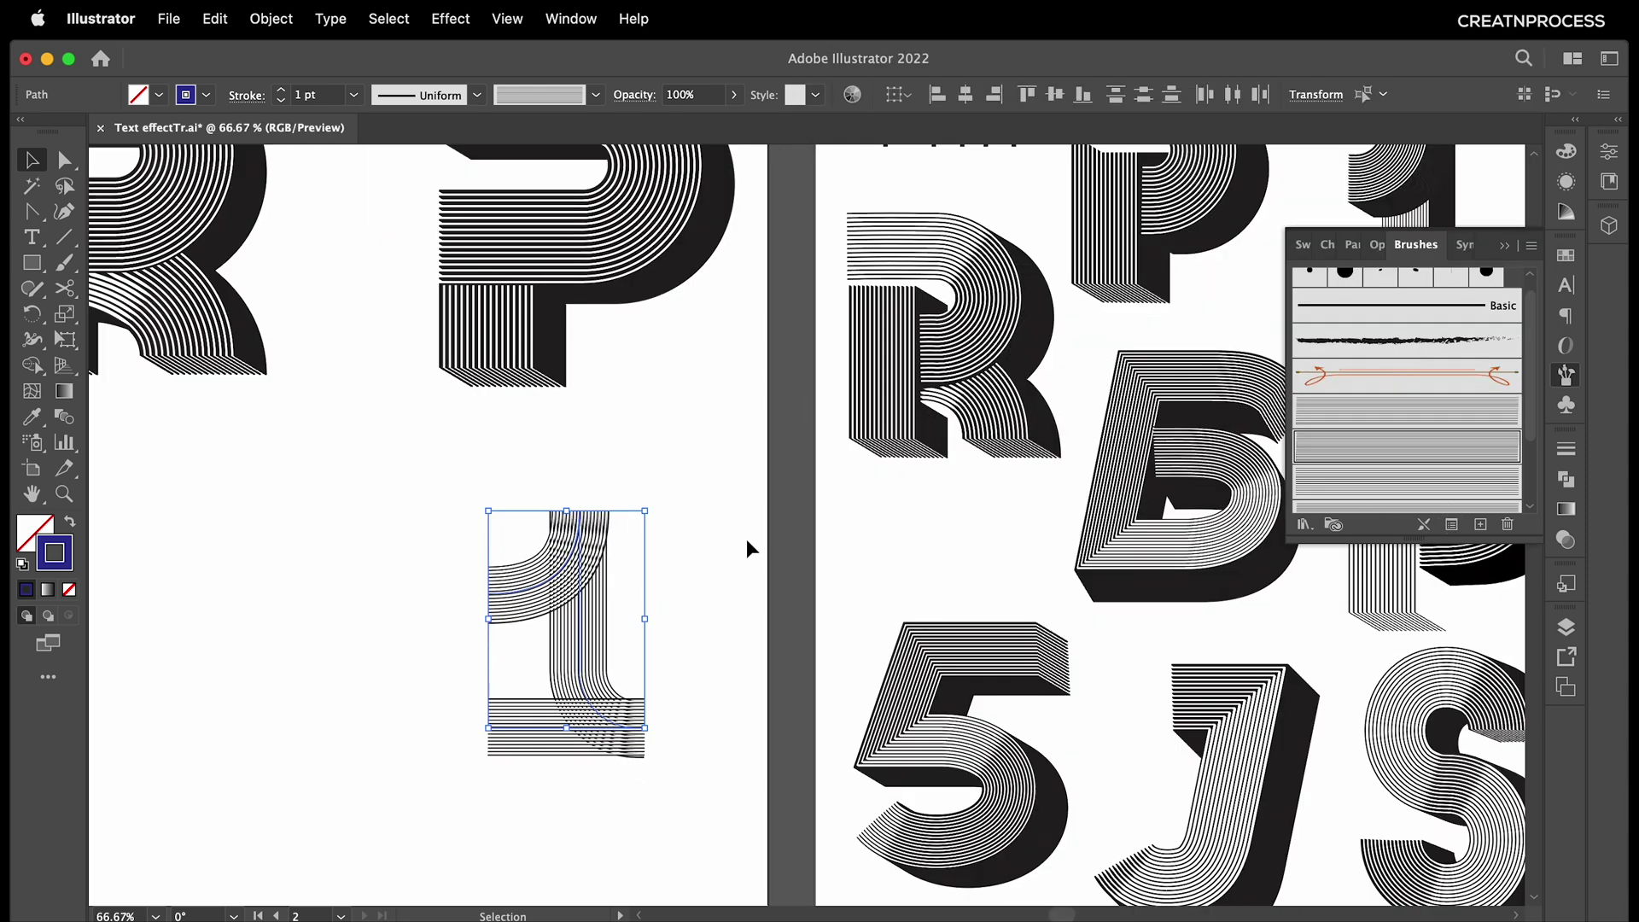
left_click(716, 562)
Move the base path of the 1 slightly down so its stripes line up with the end of the stem's foot.
left_click_drag(706, 582, 431, 605)
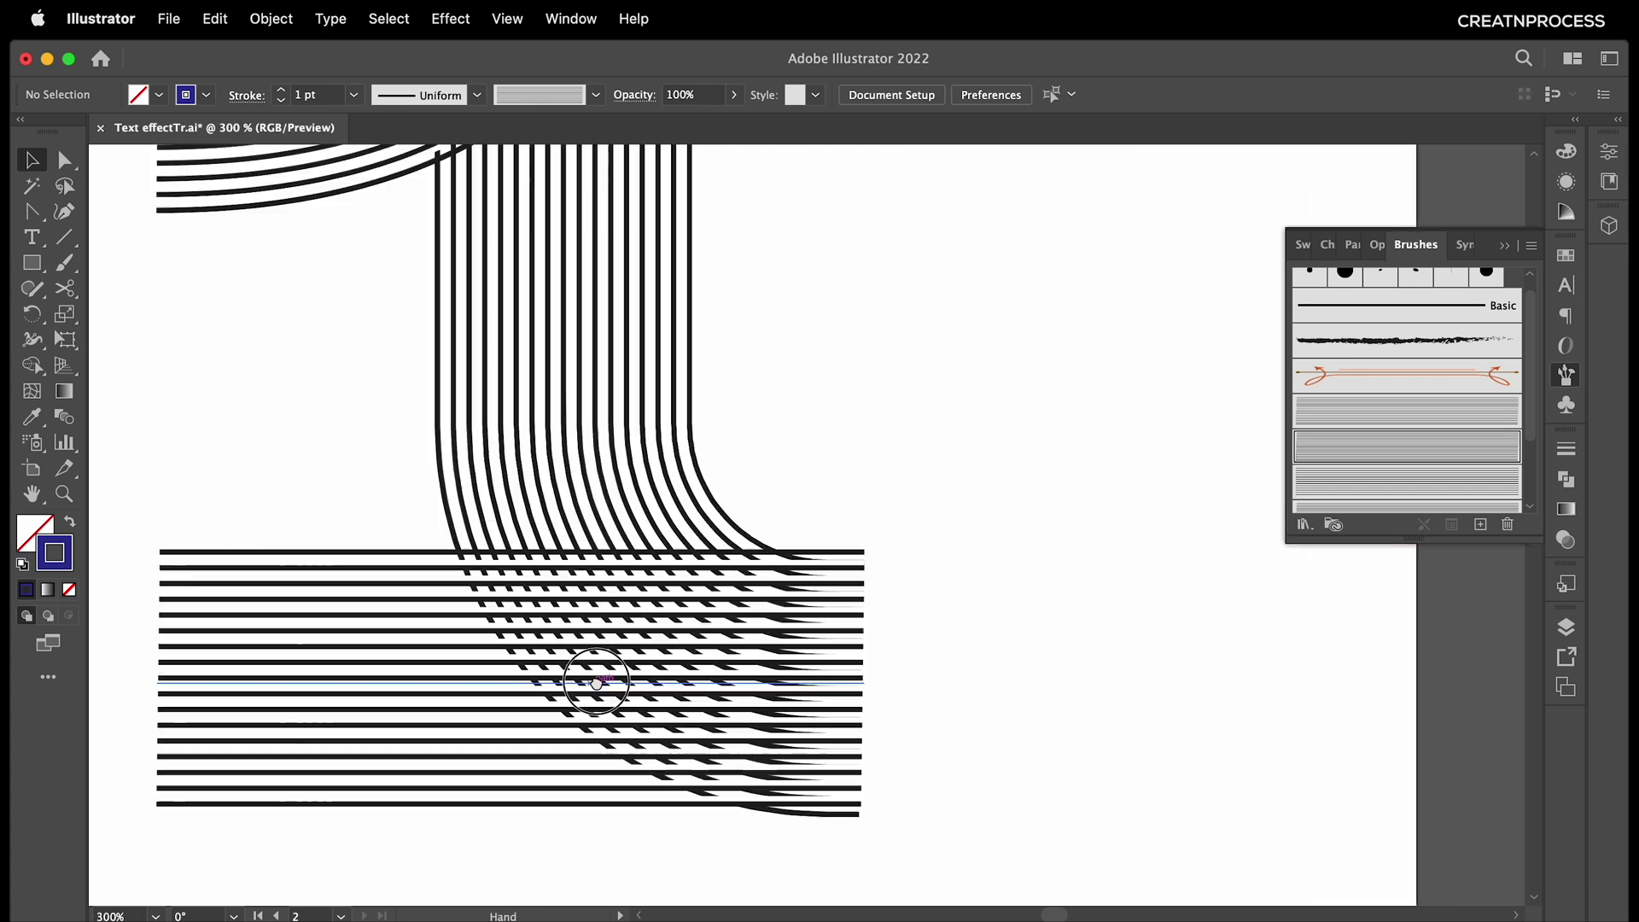
left_click_drag(596, 680, 609, 681)
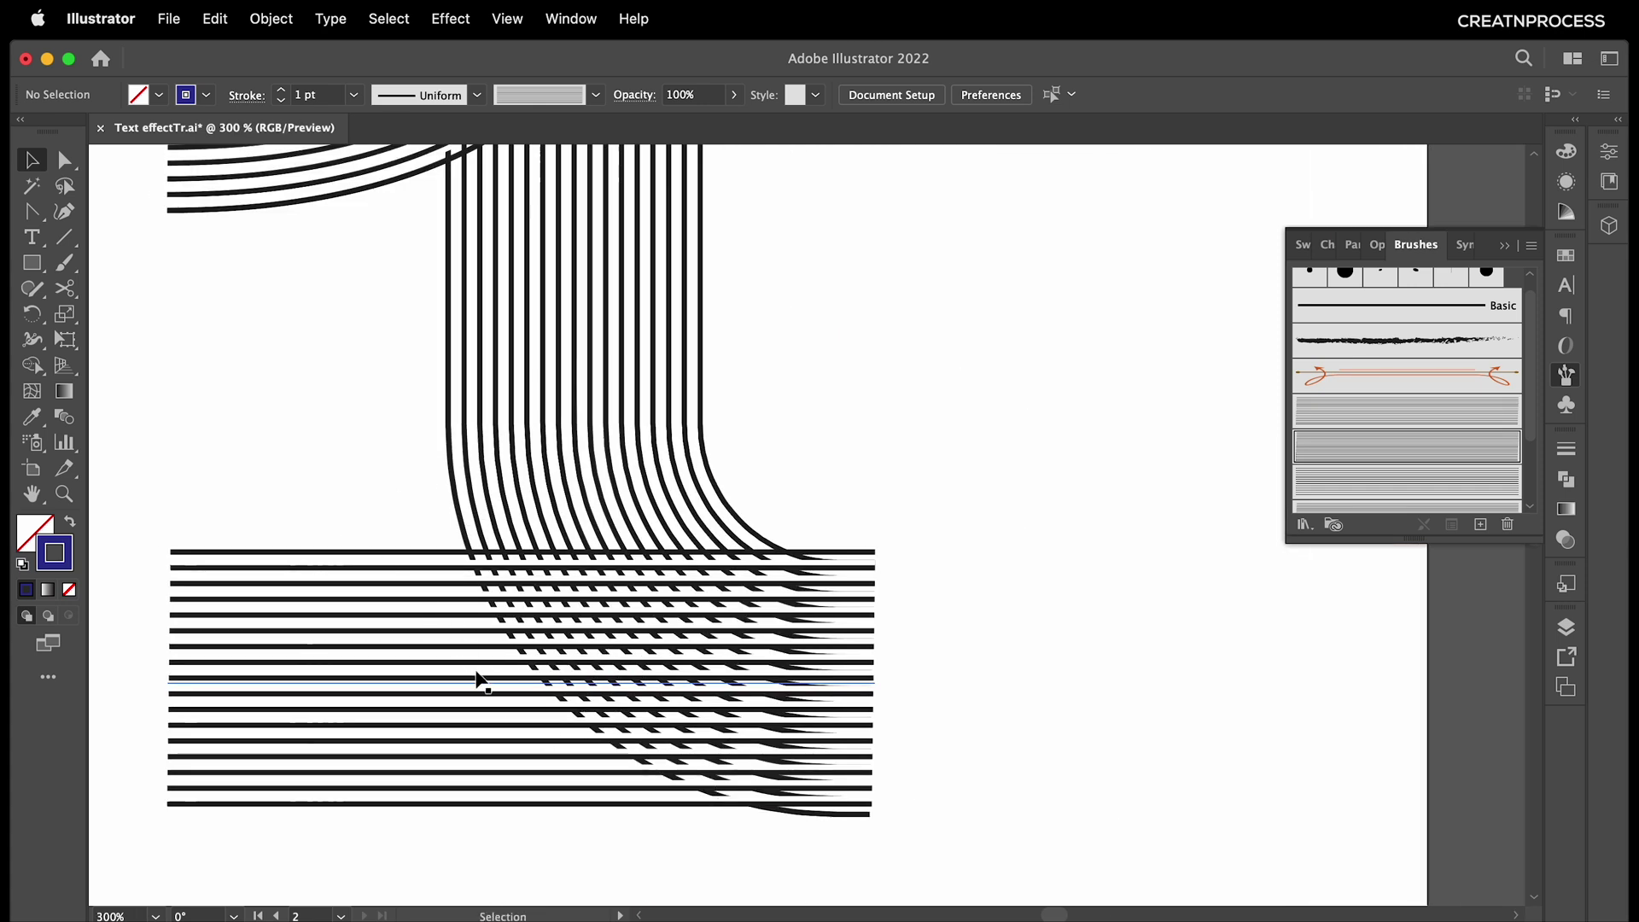
mouse_move(481, 690)
left_mouse_down()
mouse_move(472, 679)
mouse_move(473, 693)
left_mouse_up()
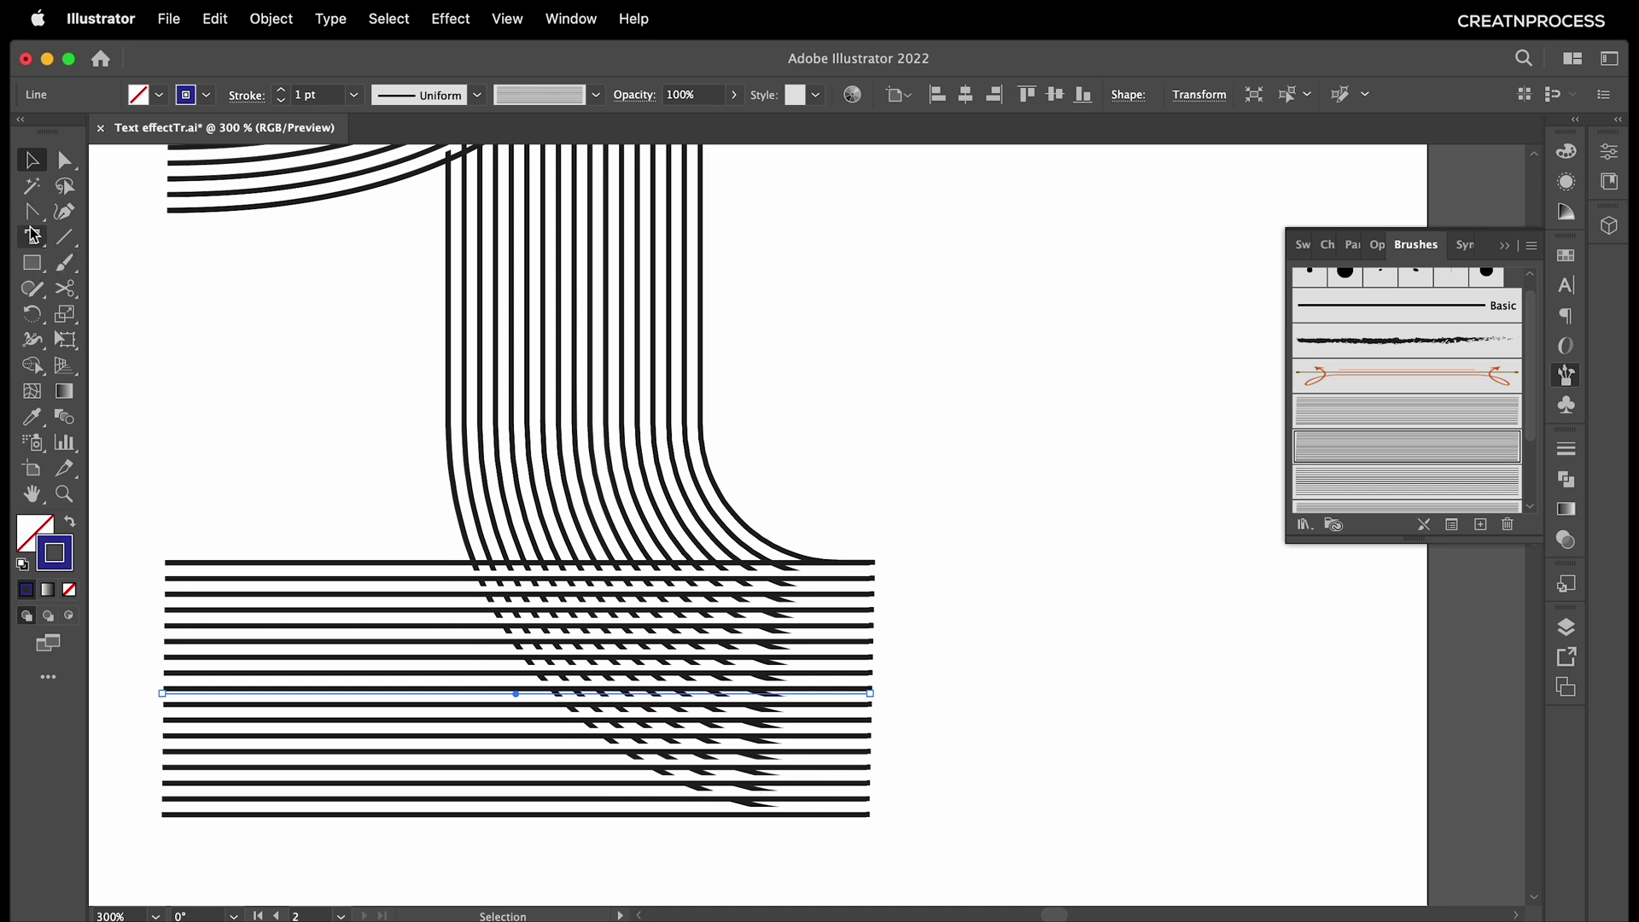
Trace the outer curved edge of the stem's foot across the base stripes with the Pen tool.
key("p")
scroll(466, 555, "up", 2)
left_click(462, 556)
left_click_drag(462, 557, 404, 376)
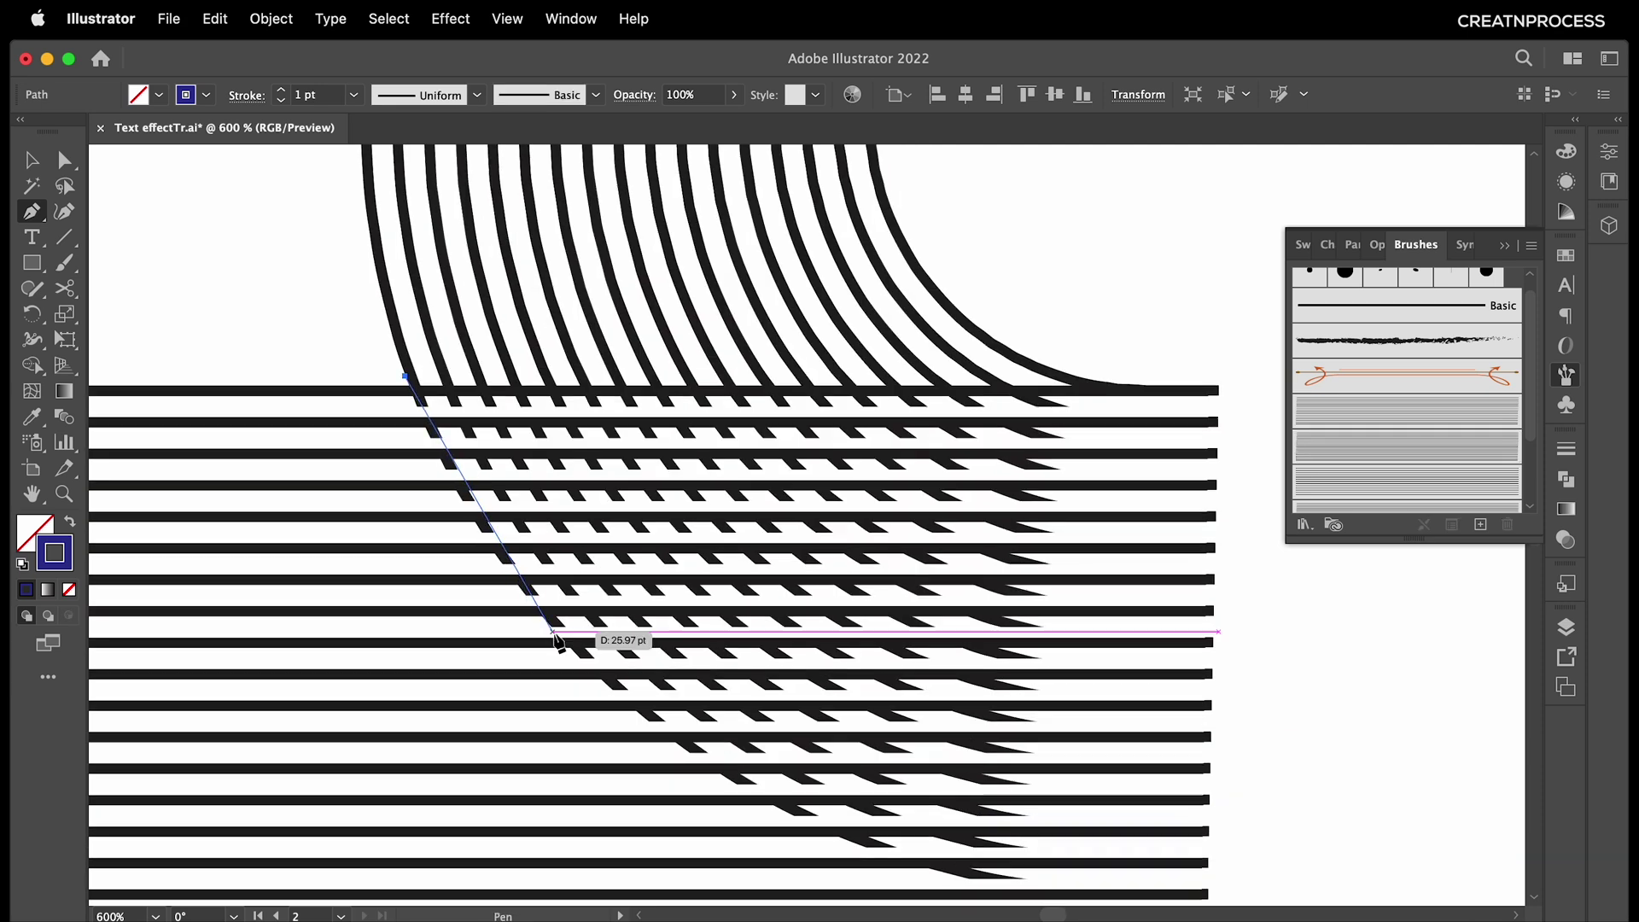
left_click_drag(592, 672, 724, 798)
scroll(724, 798, "down", 3)
scroll(724, 798, "right", 3)
left_click_drag(675, 586, 851, 645)
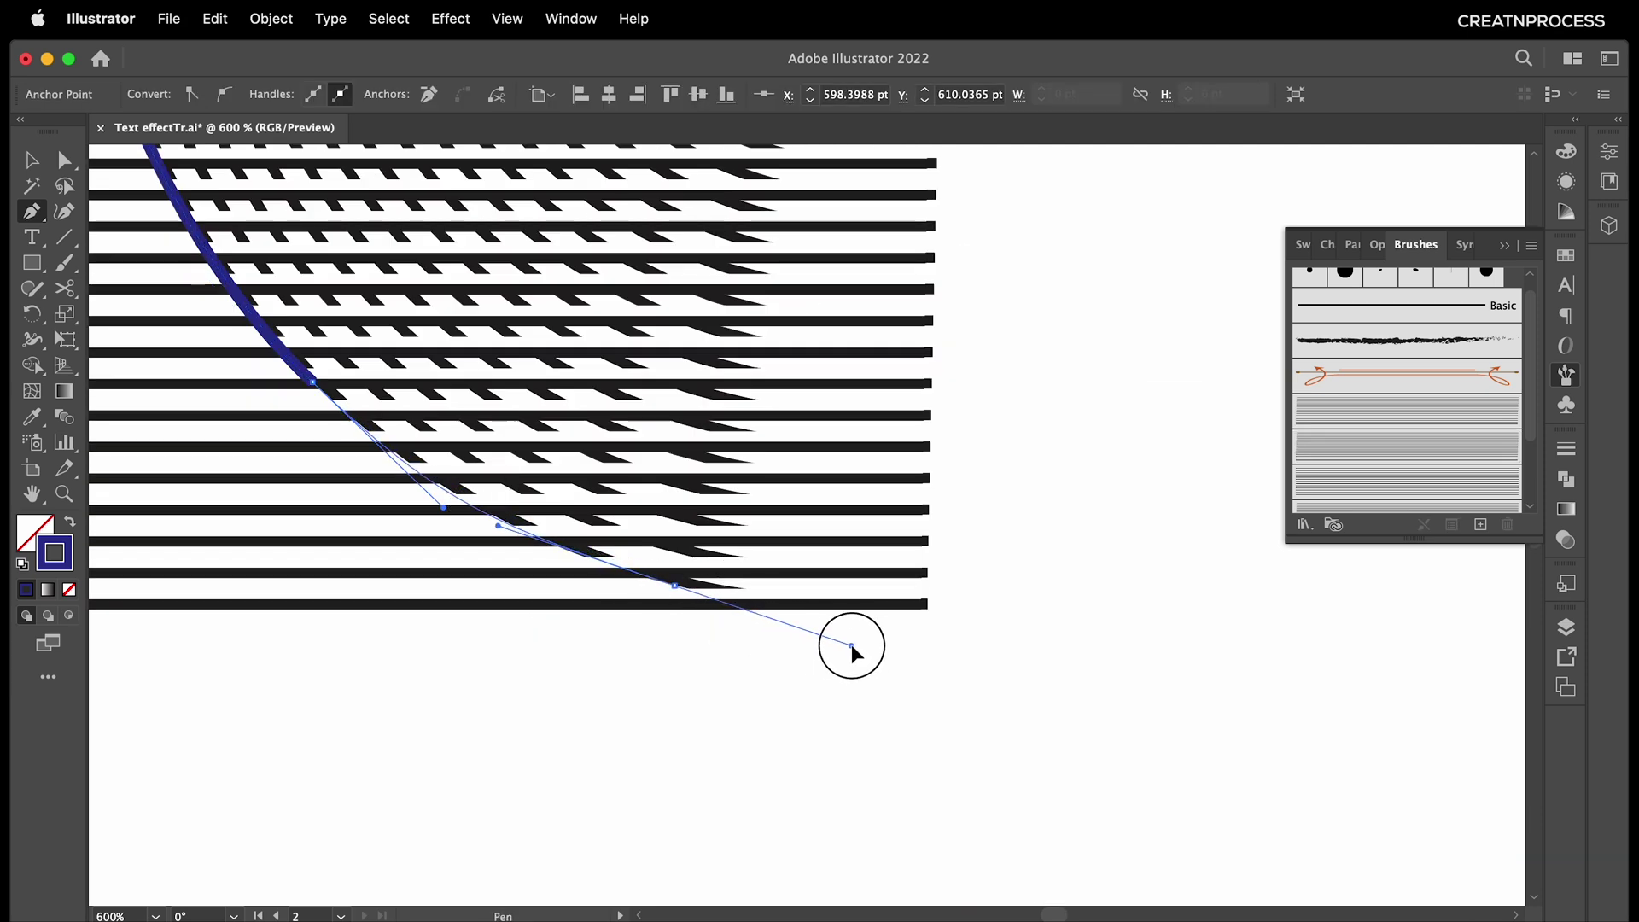
Close the traced path into a shape covering the foot's curve and the base's end, and swap its stroke colour to the fill.
key("super+minus")
left_click(1047, 676)
left_click(1068, 341)
left_click(781, 267)
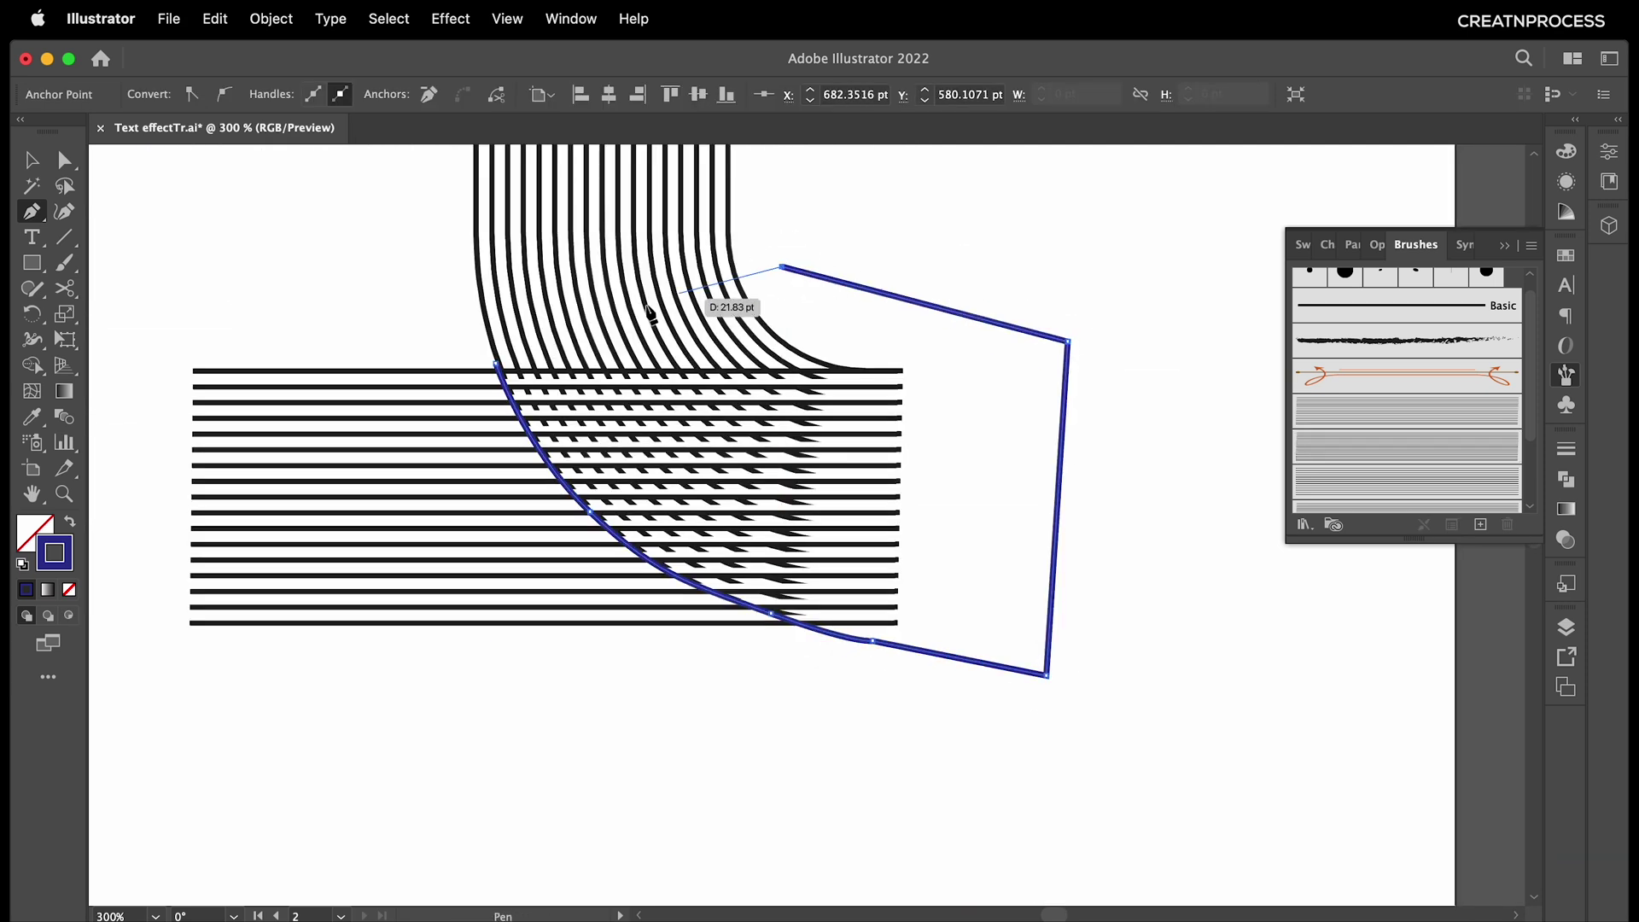
left_click(496, 365)
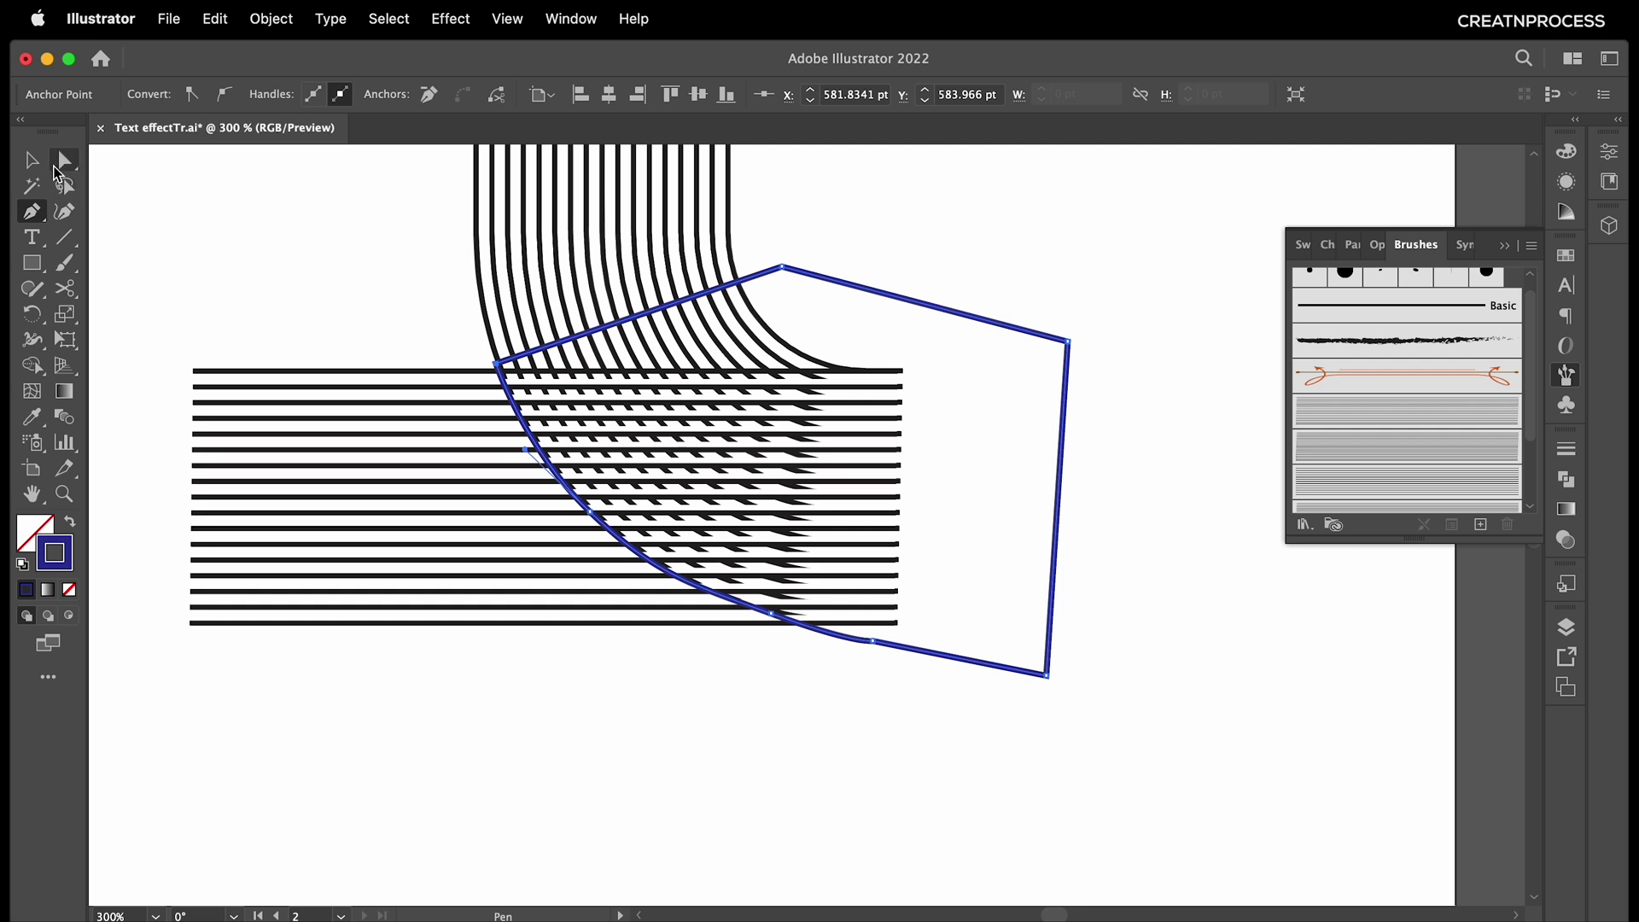
left_click(31, 160)
left_click(72, 520)
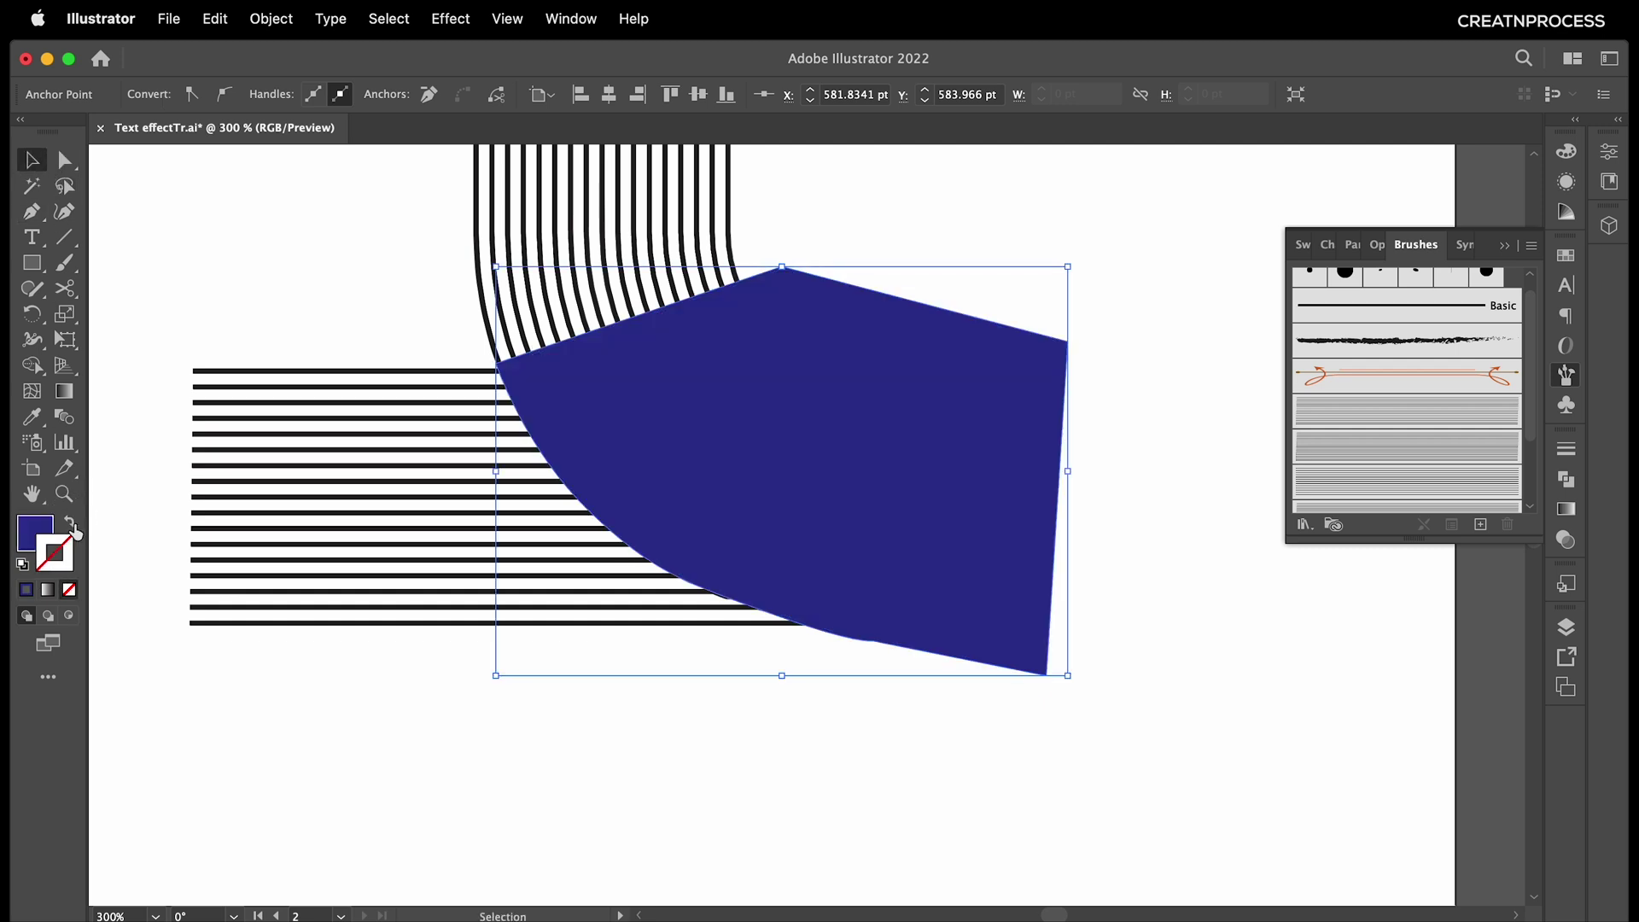
Select only the base path of the 1 and expand its appearance into shapes.
left_click(413, 468, "shift")
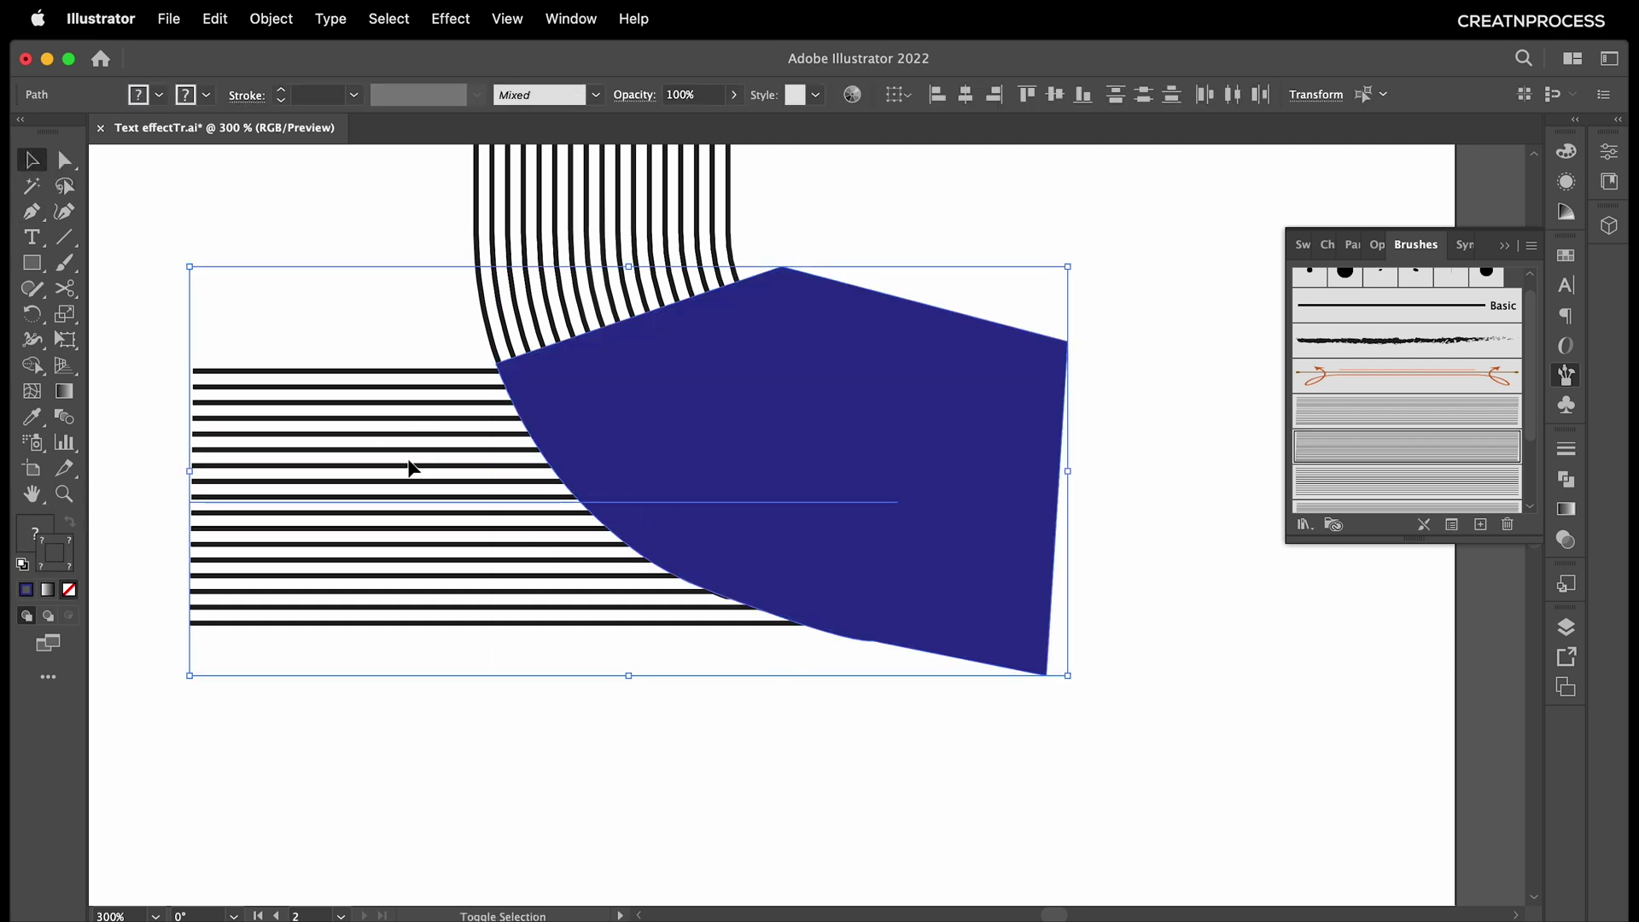
left_click(413, 736)
left_click(400, 521)
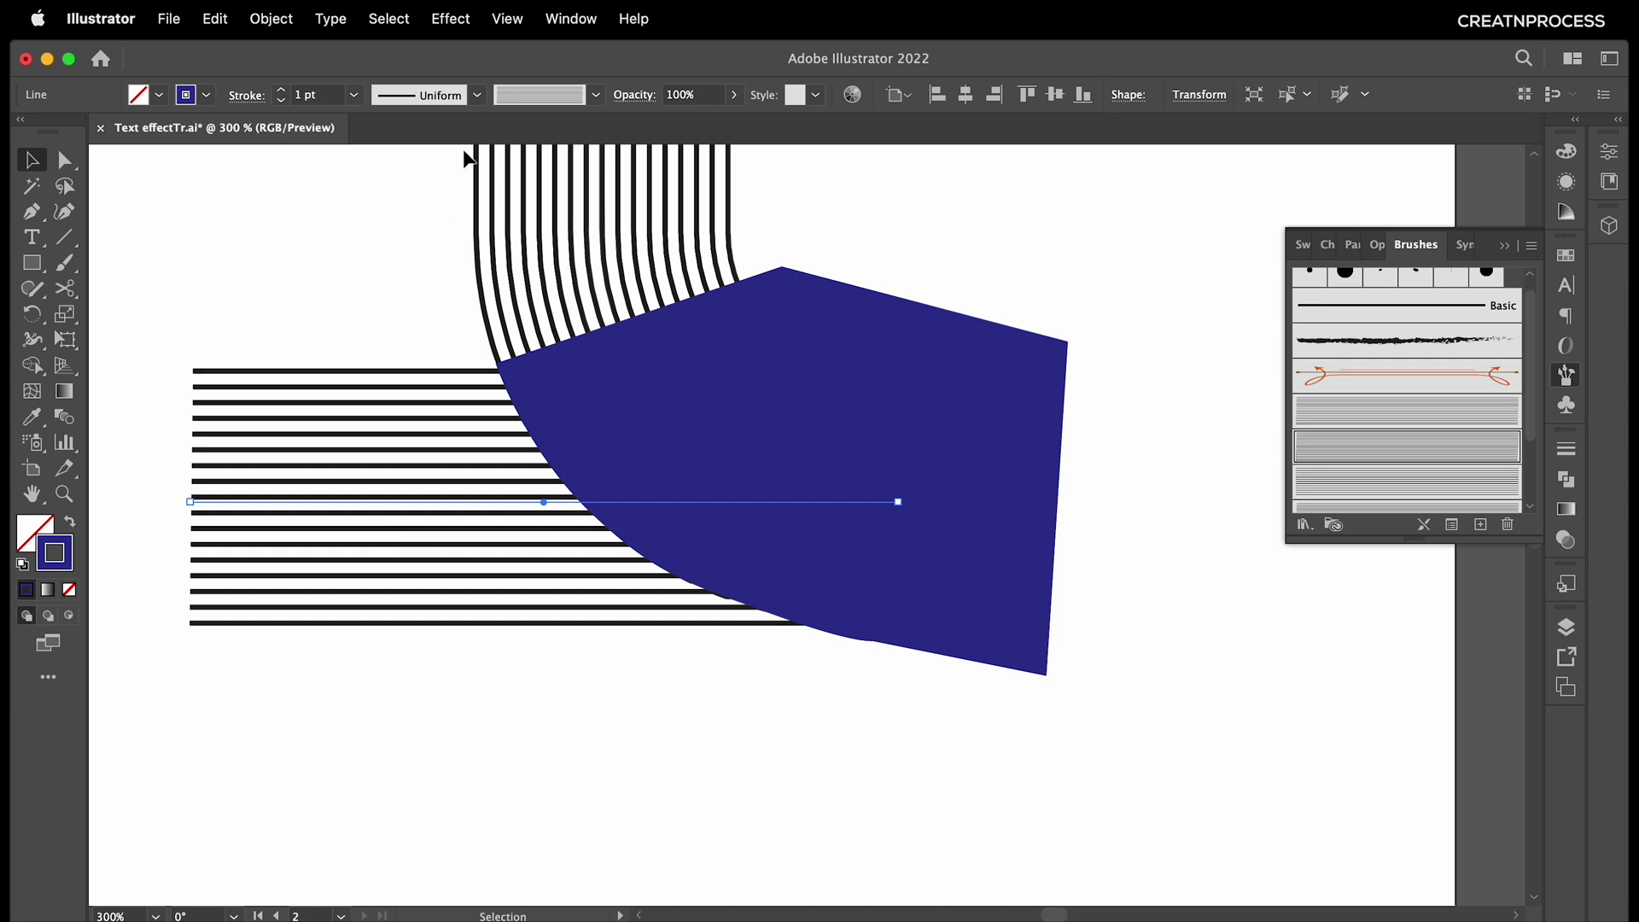
left_click(271, 17)
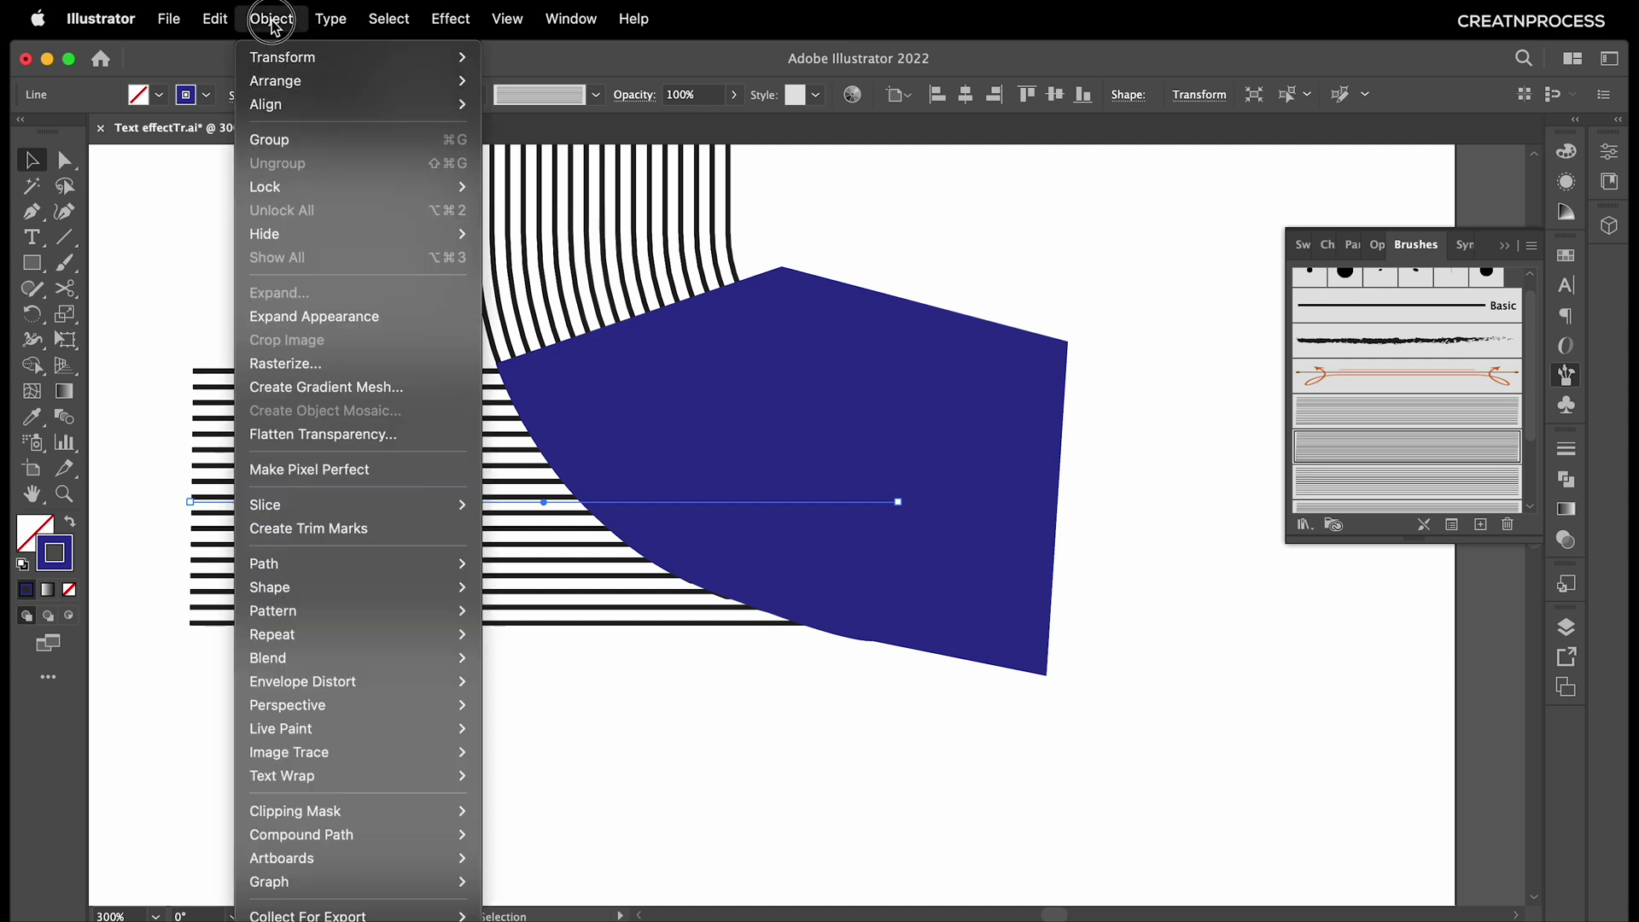
left_click(312, 315)
Trim the expanded base stripes with the blue shape using the Pathfinder.
left_click(978, 474, "shift")
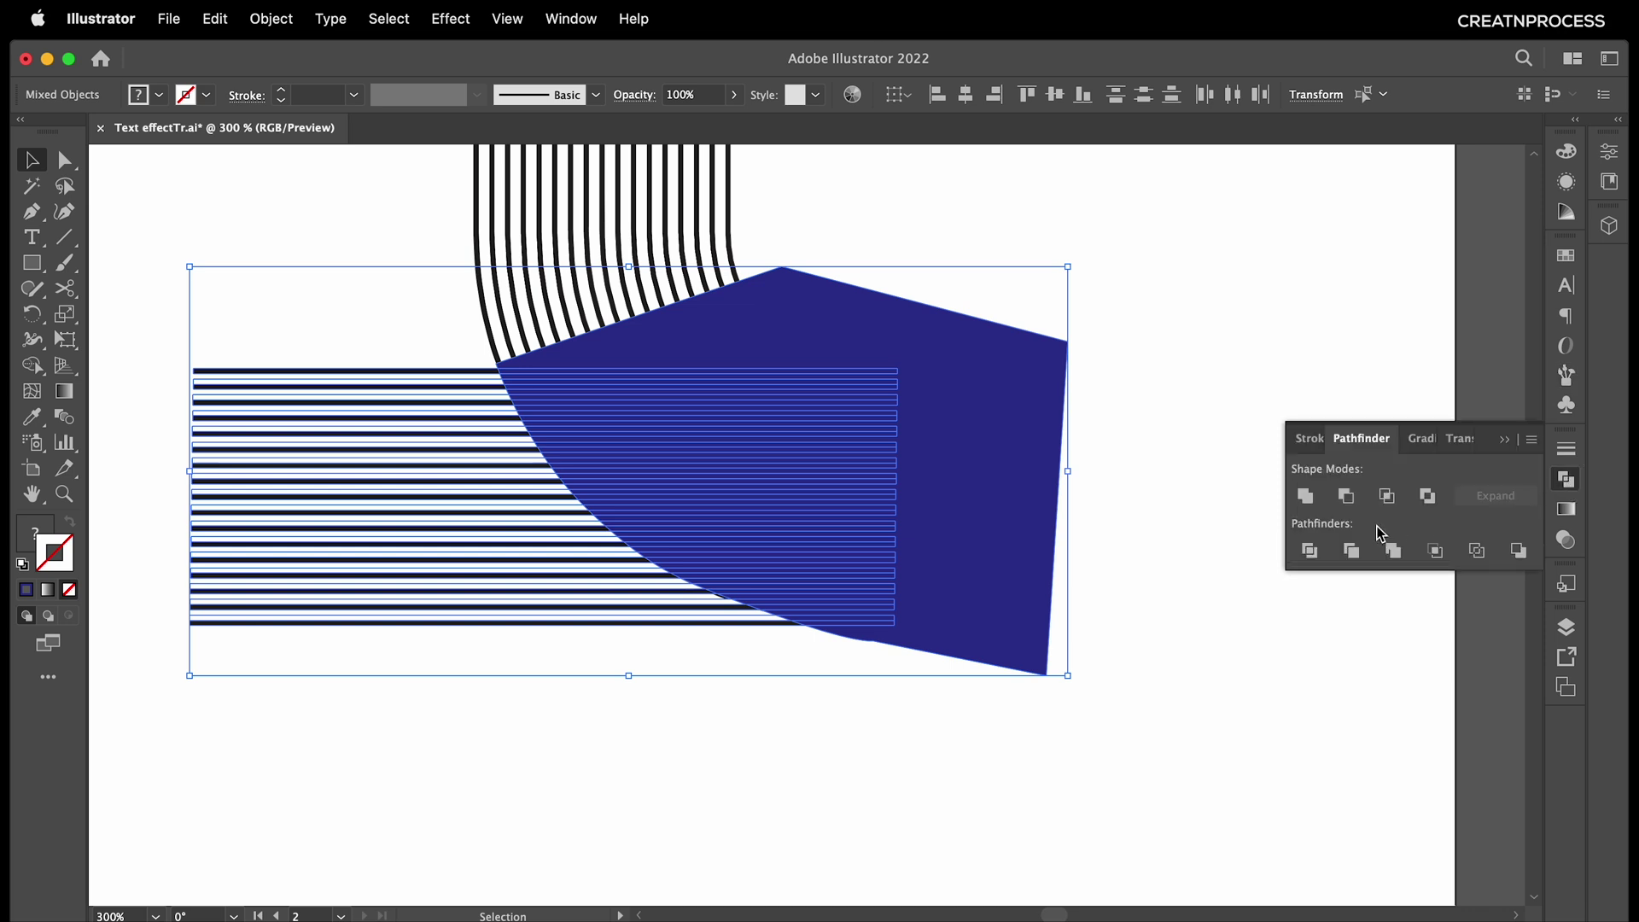
left_click(1565, 479)
left_click(1350, 551)
left_click(1051, 479)
left_click(999, 479)
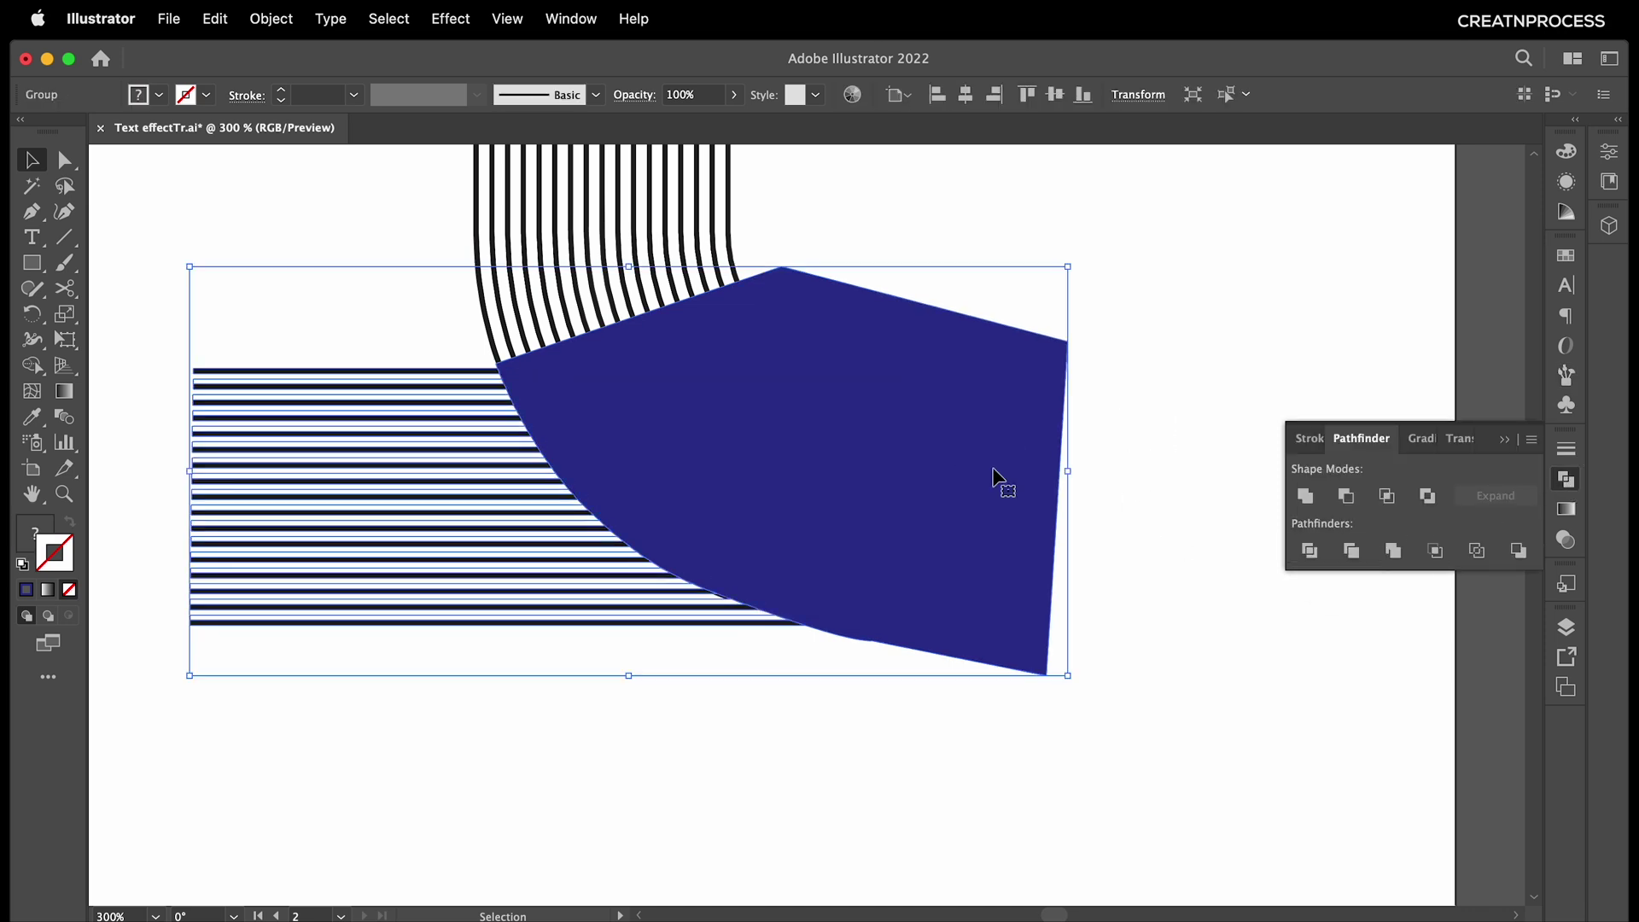
Isolate the trimmed group, delete the blue cutting shape from it and leave isolation mode.
right_click(958, 479)
left_click(973, 455)
double_click(882, 479)
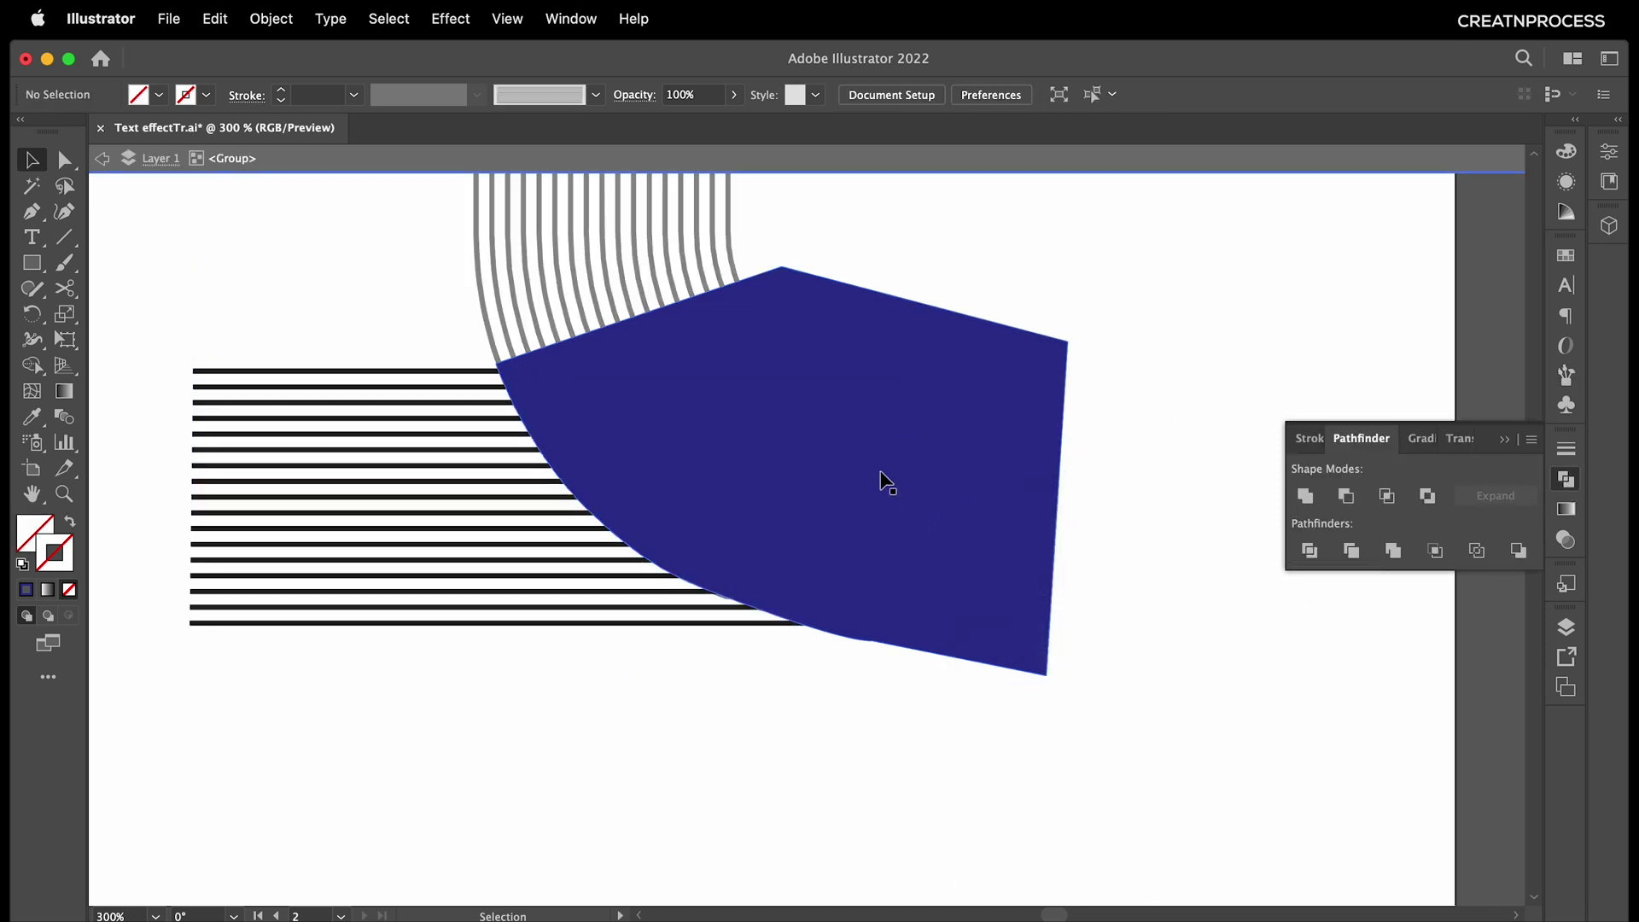
left_click(885, 486)
key("Delete")
double_click(1047, 457)
Select all parts of the 1 and add a Transform effect moving 0.5 pt horizontally and 0.3 pt vertically.
scroll(767, 480, "down", 2)
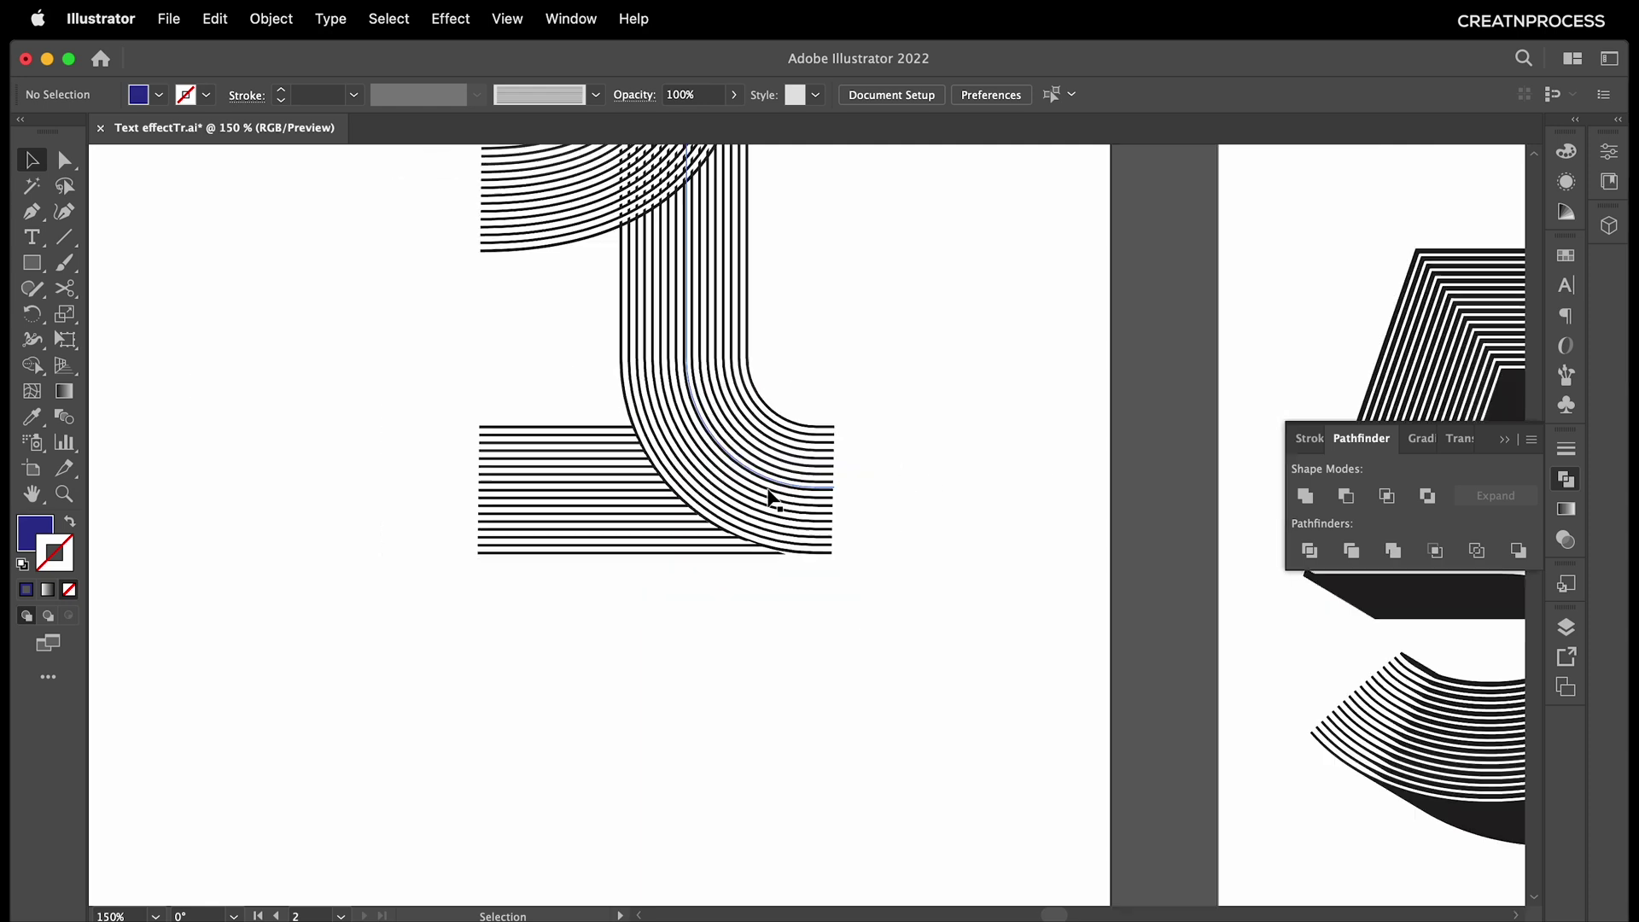
left_click_drag(831, 399, 572, 350)
scroll(785, 482, "down", 1)
scroll(572, 350, "up", 2)
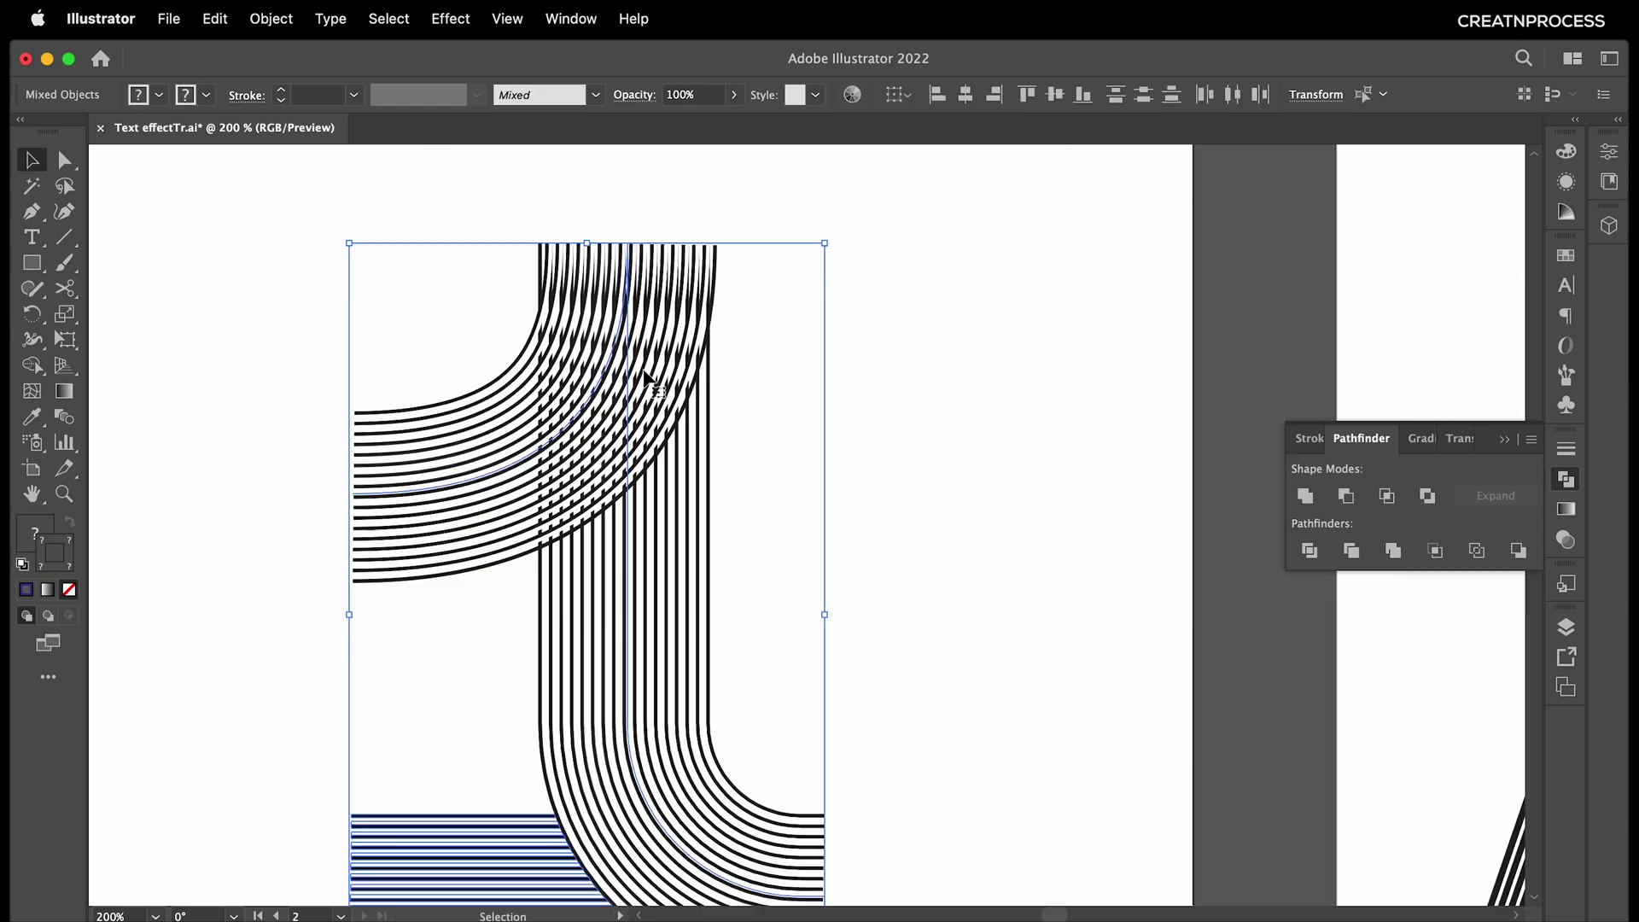
left_click(451, 18)
mouse_move(598, 245)
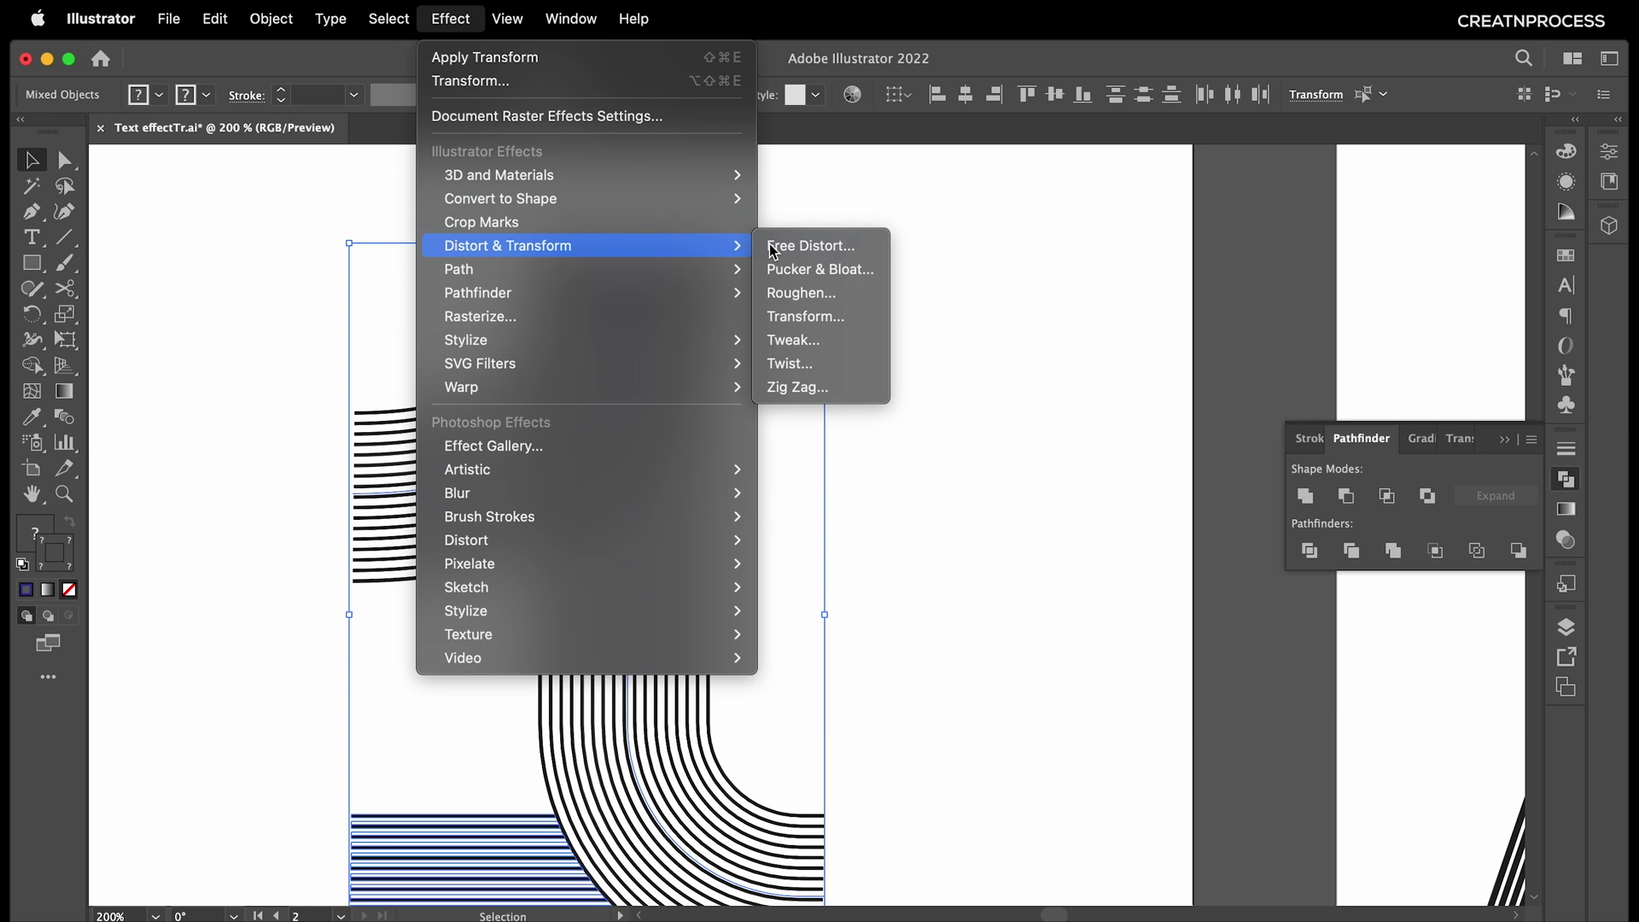
left_click(833, 316)
left_click(1465, 345)
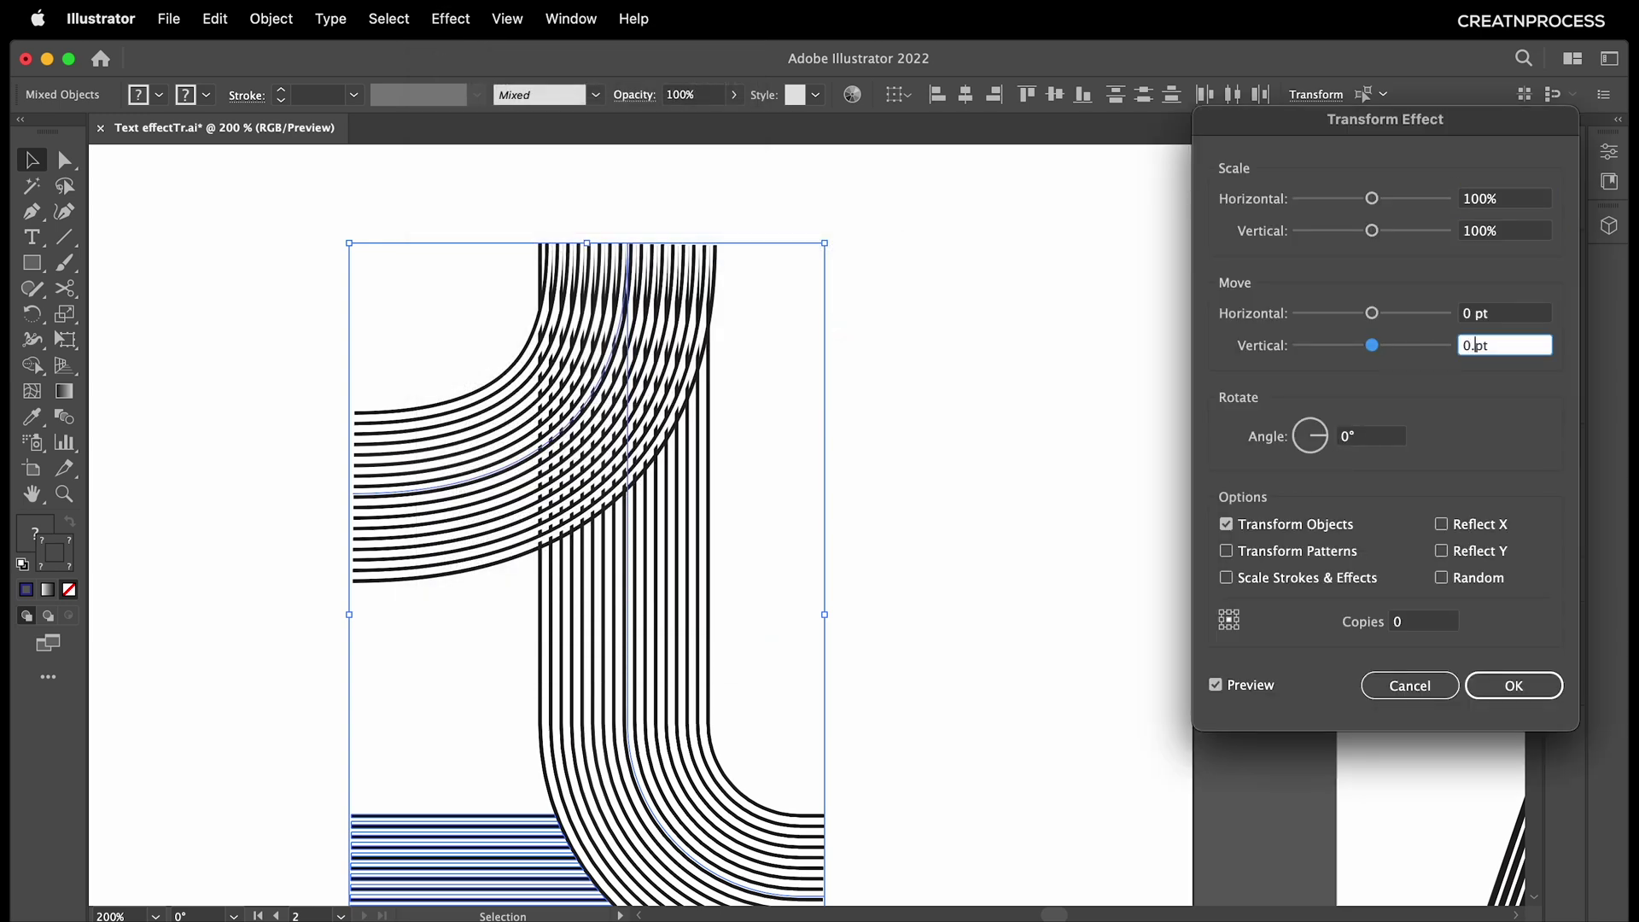
left_click(1471, 315)
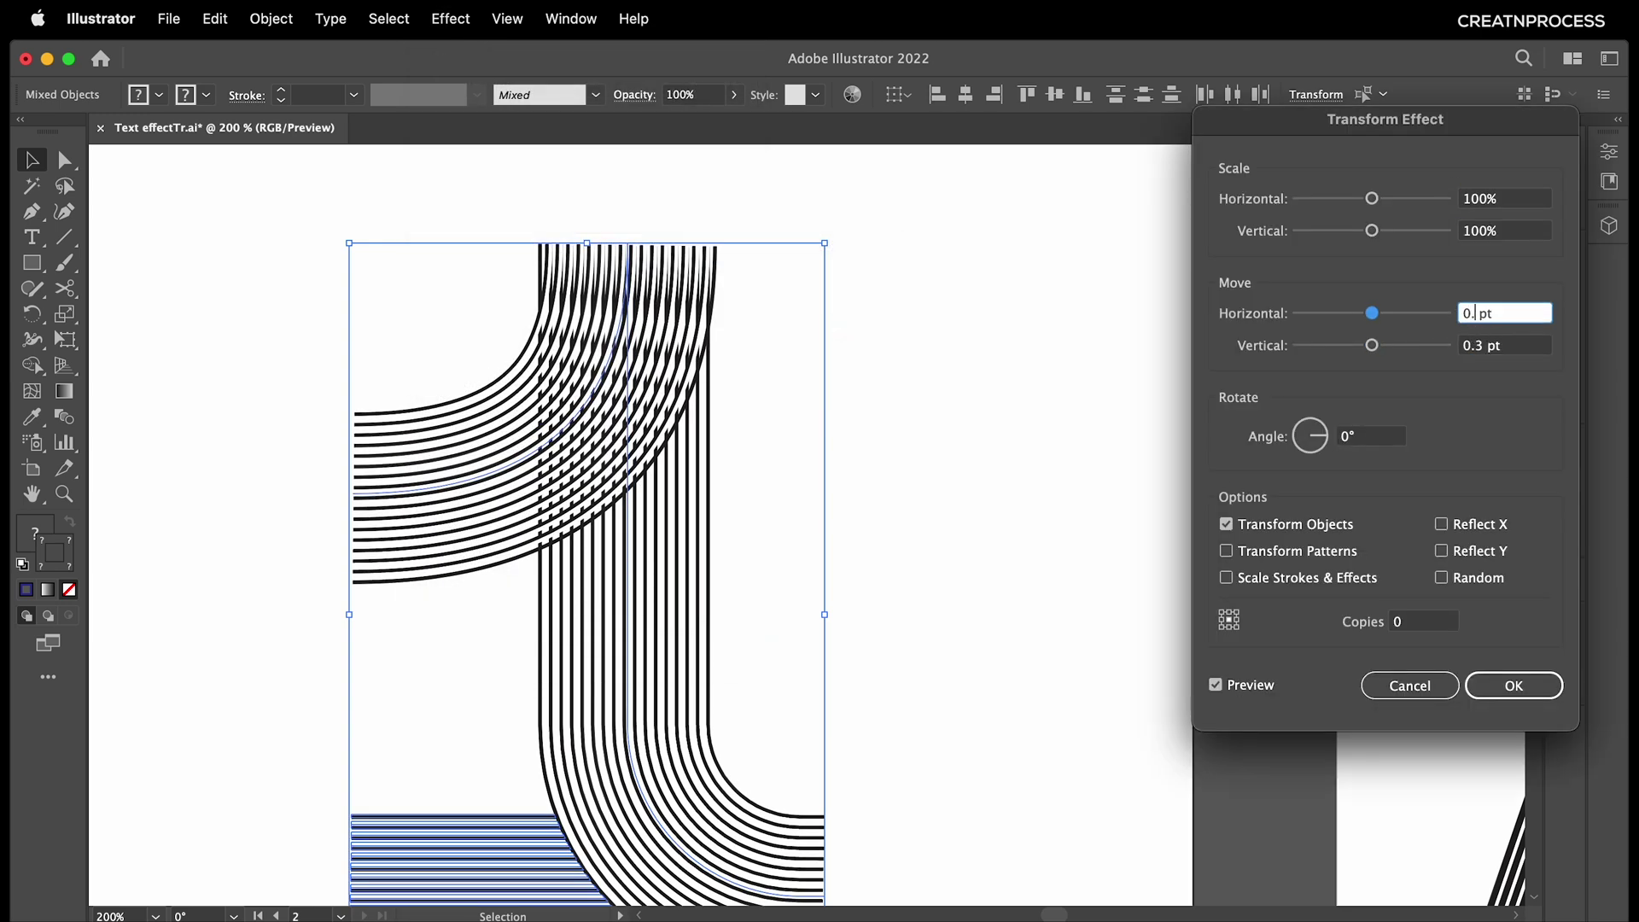
type(".5")
left_click(1517, 350)
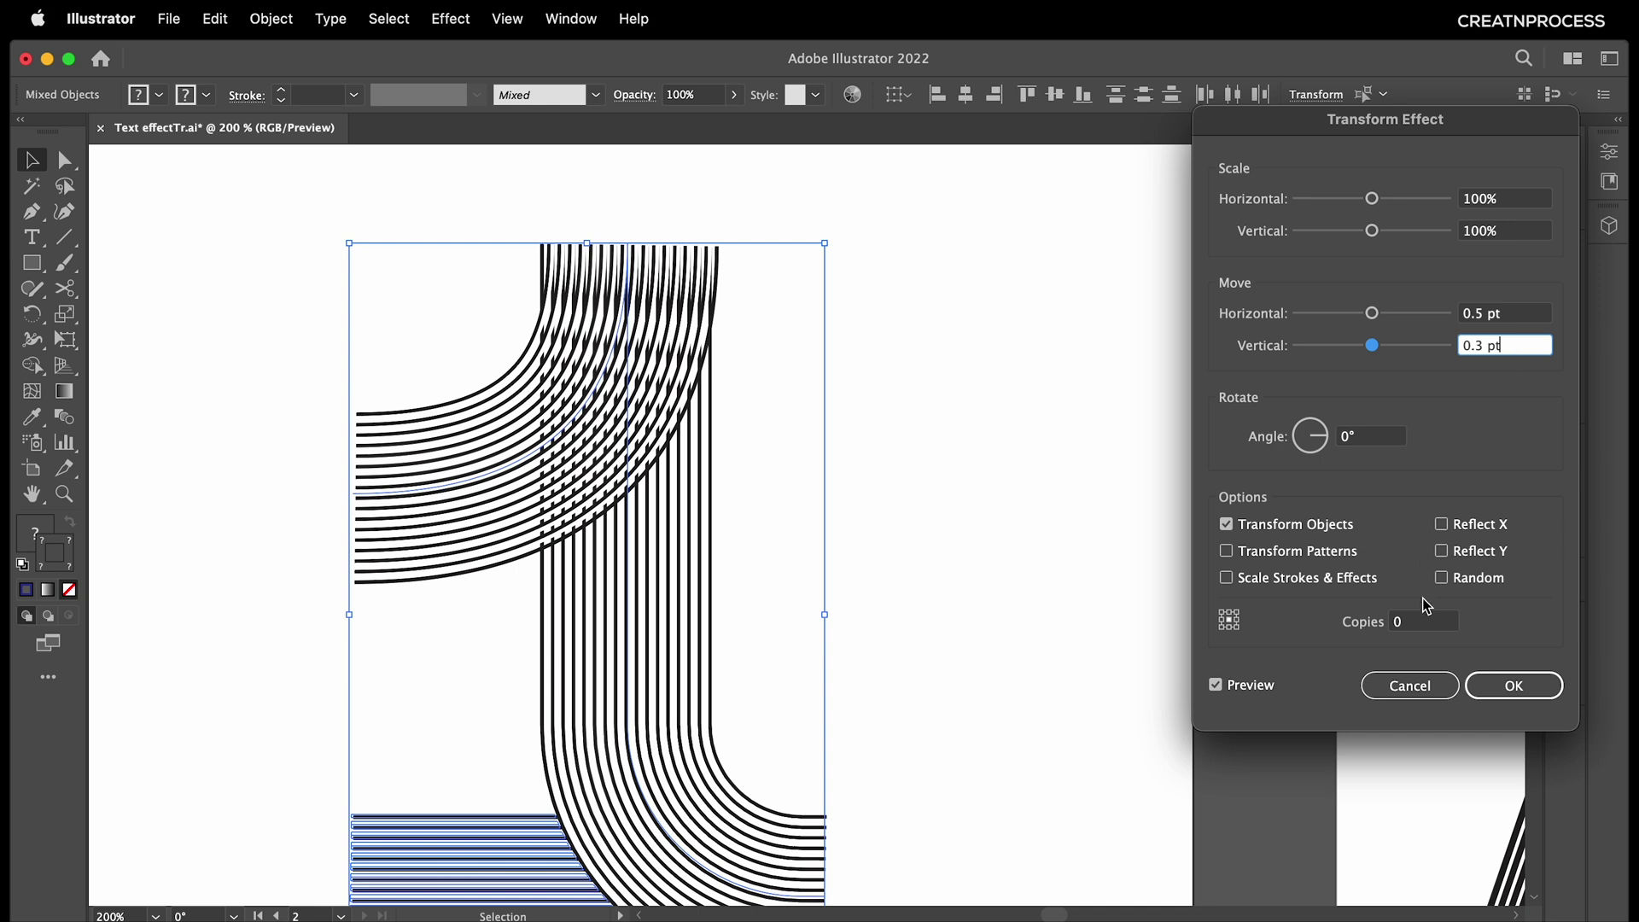
Set the Transform effect to 50 copies and apply it to extrude the 1.
left_click(1417, 621)
left_click(1519, 350)
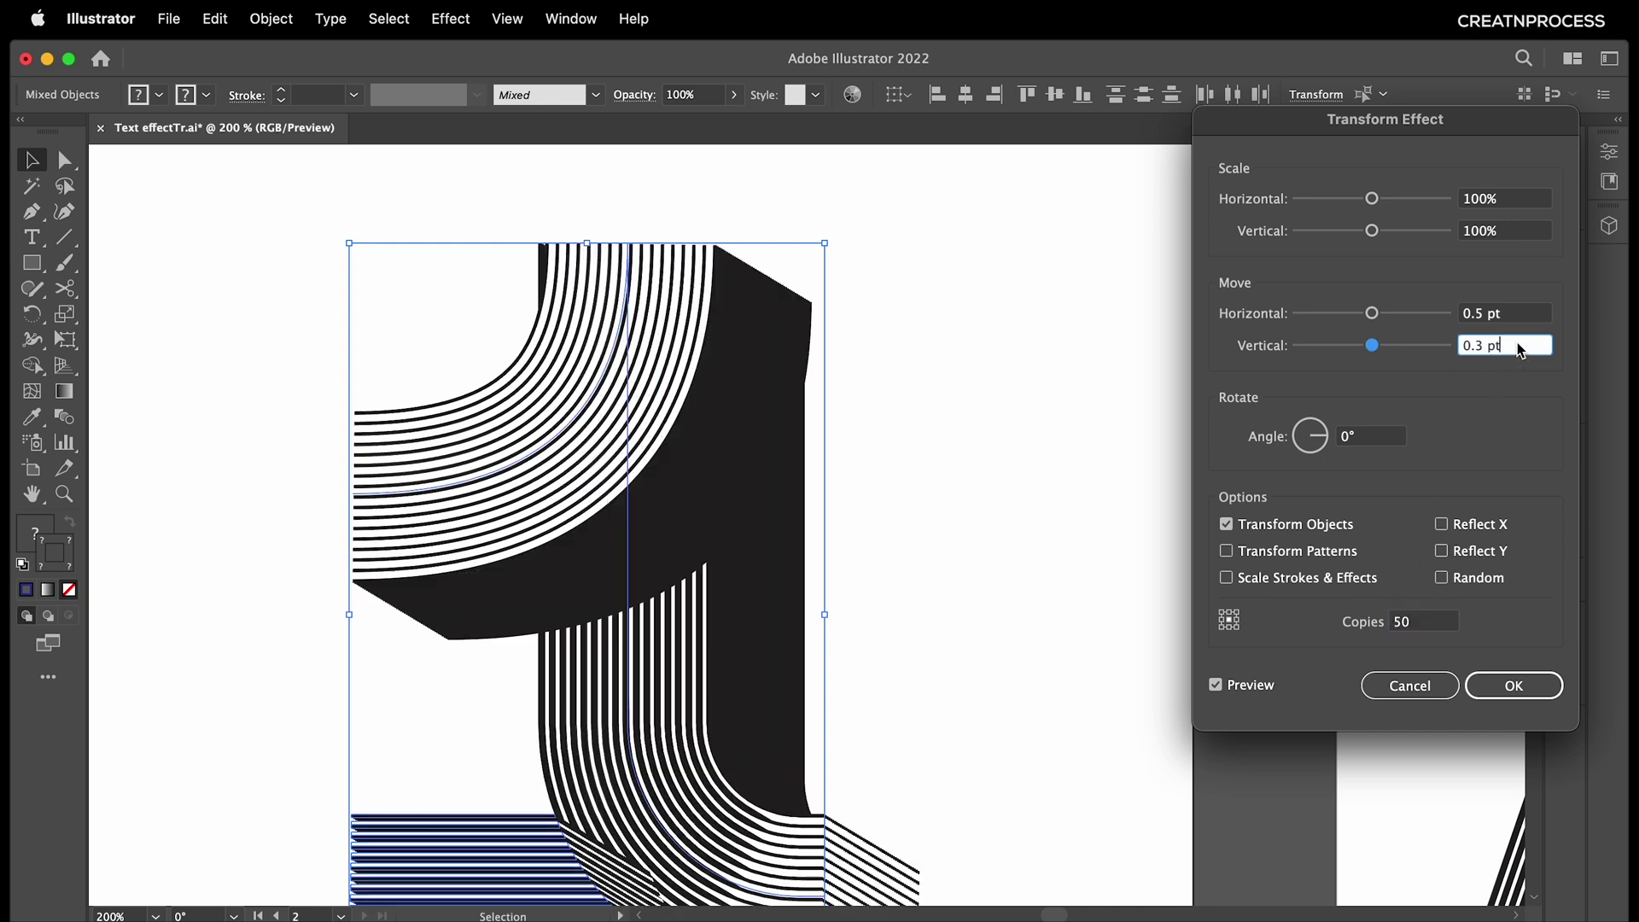
left_click(1512, 688)
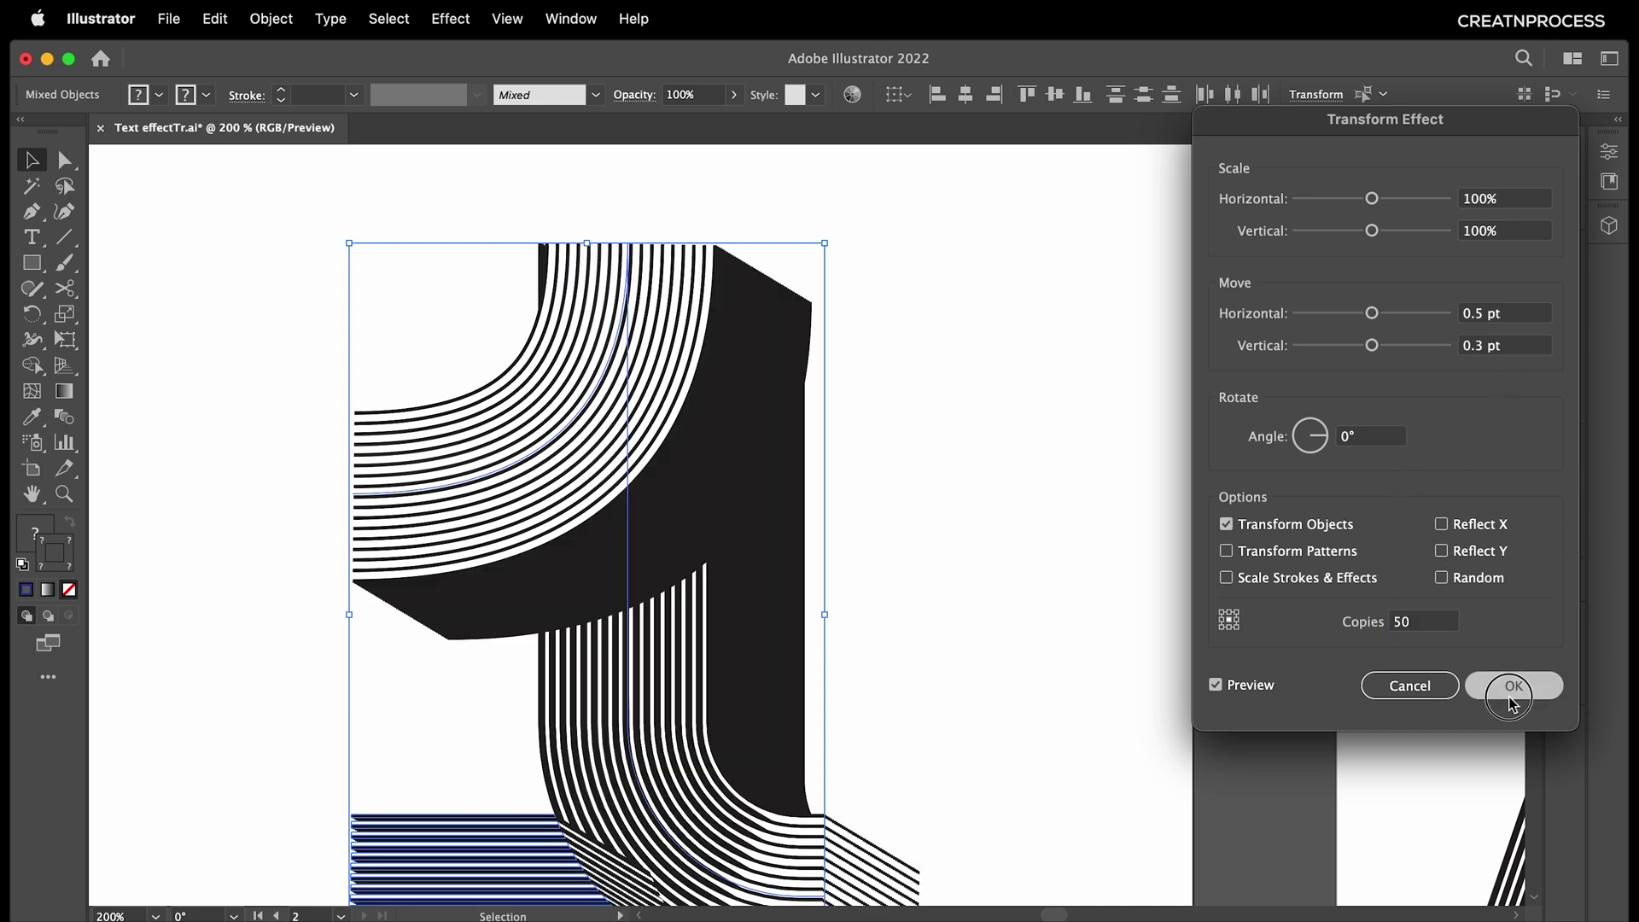
left_click(1496, 693)
Shift the curved flag of the 1 slightly left and up to align it with the stem's edge.
key("super+minus")
key("super+minus")
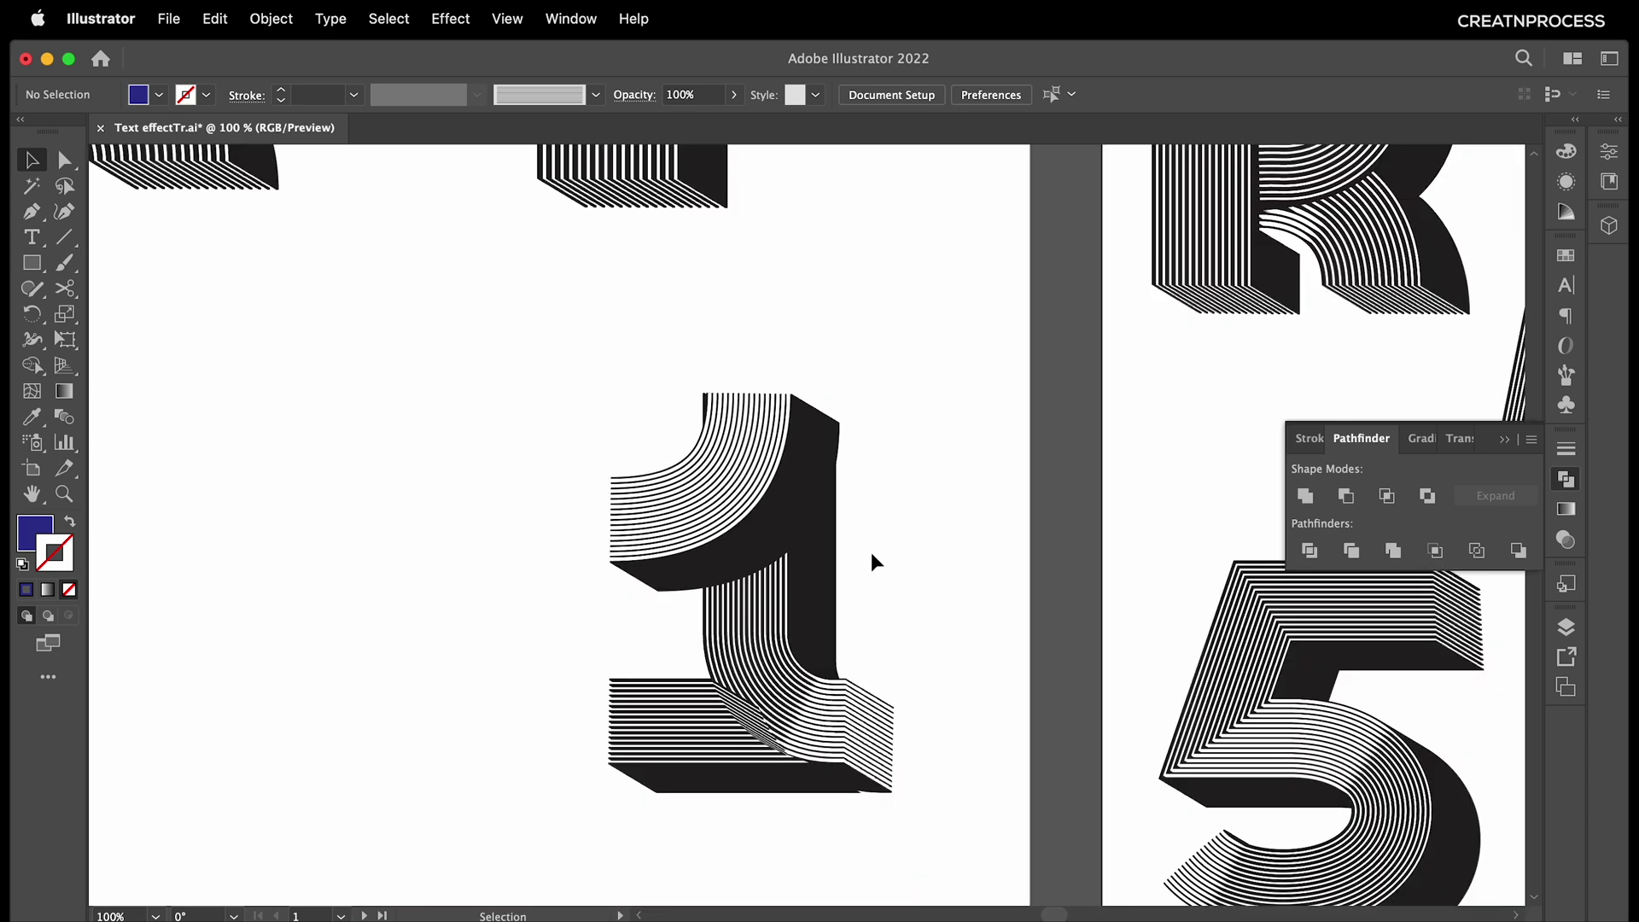
left_click(718, 752)
key("a")
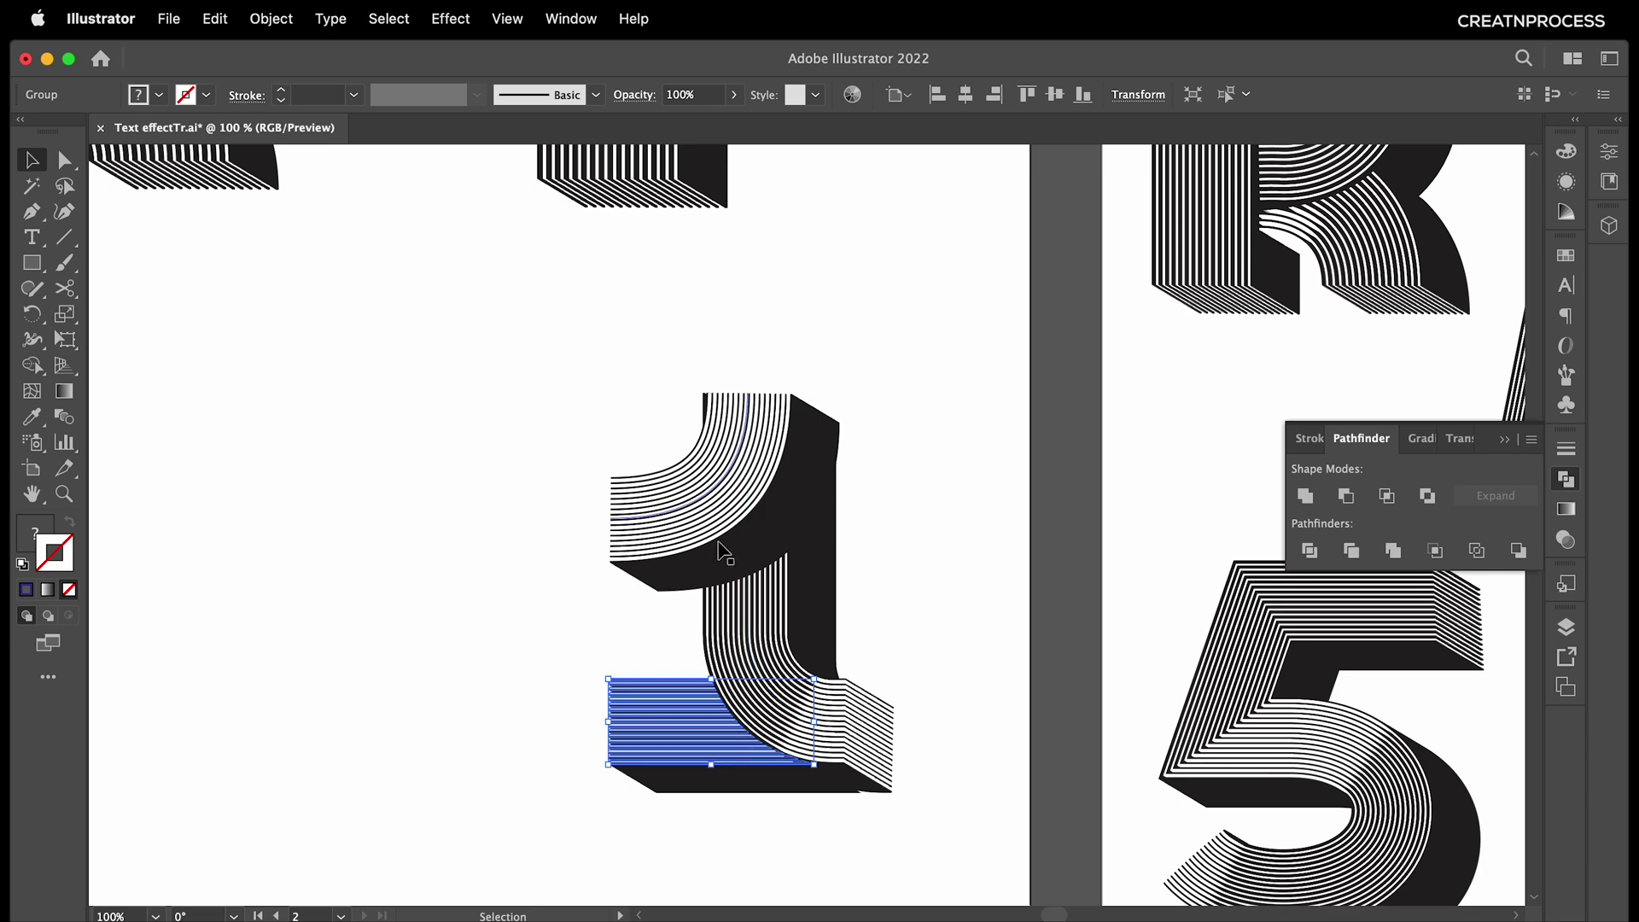
left_click(762, 522)
scroll(735, 459, "up", 6)
key("super+minus")
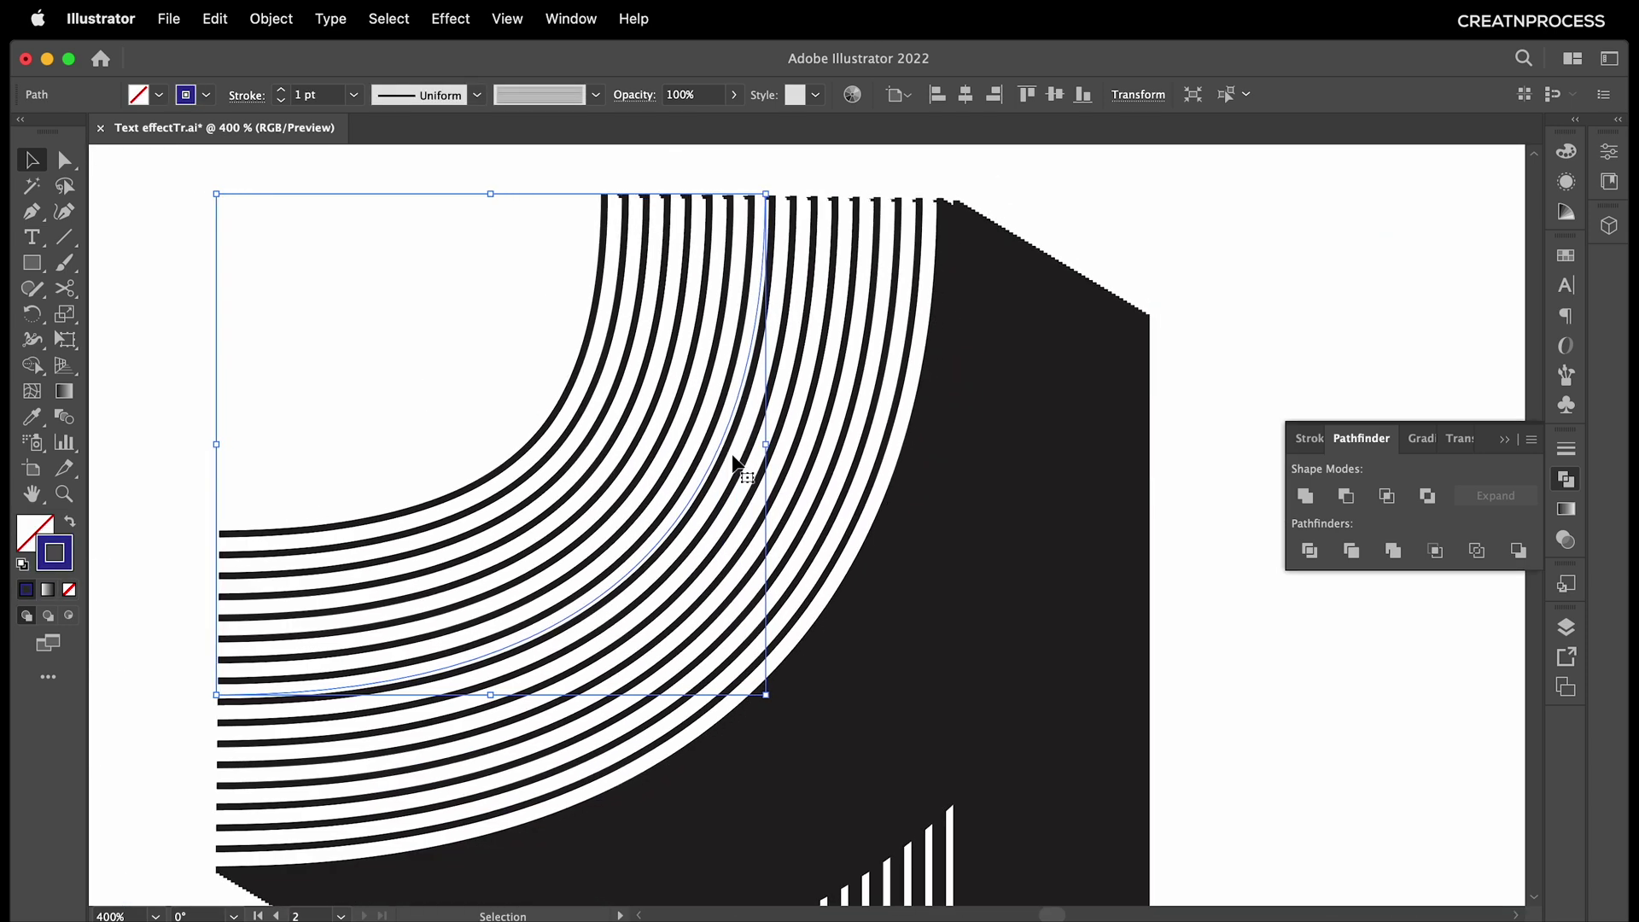
scroll(736, 465, "down", 1)
scroll(743, 454, "down", 6)
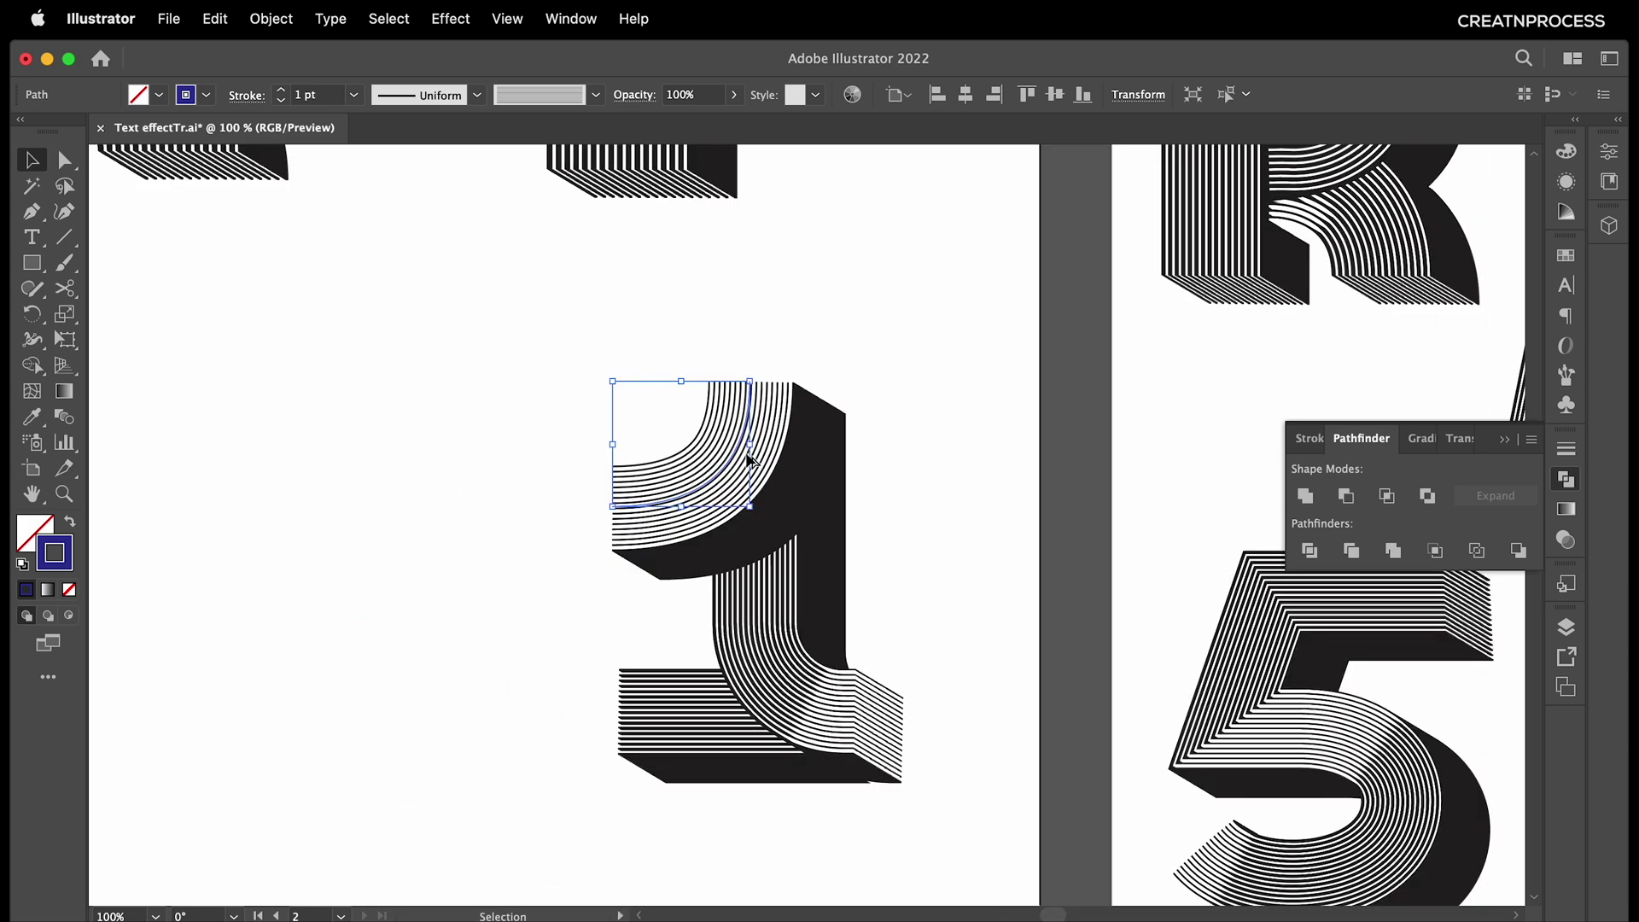
Select the whole extruded 1 and move it below the R on the artboard.
left_click(888, 567)
left_click_drag(888, 567, 876, 593)
left_click_drag(864, 675, 363, 480)
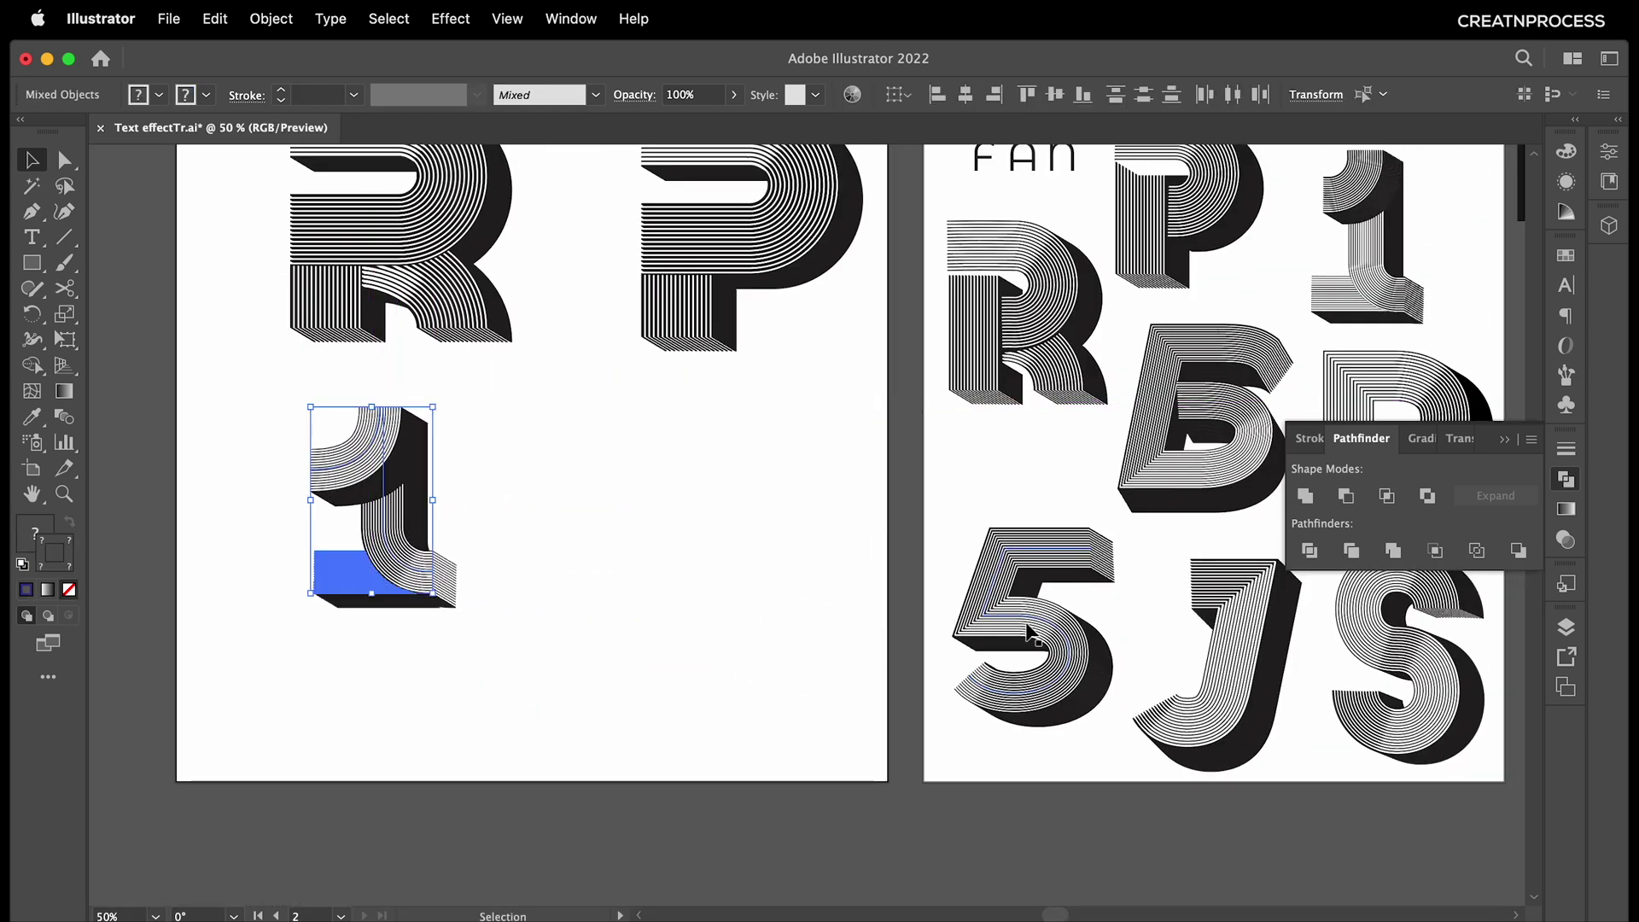
left_click(664, 494)
scroll(664, 494, "up", 1)
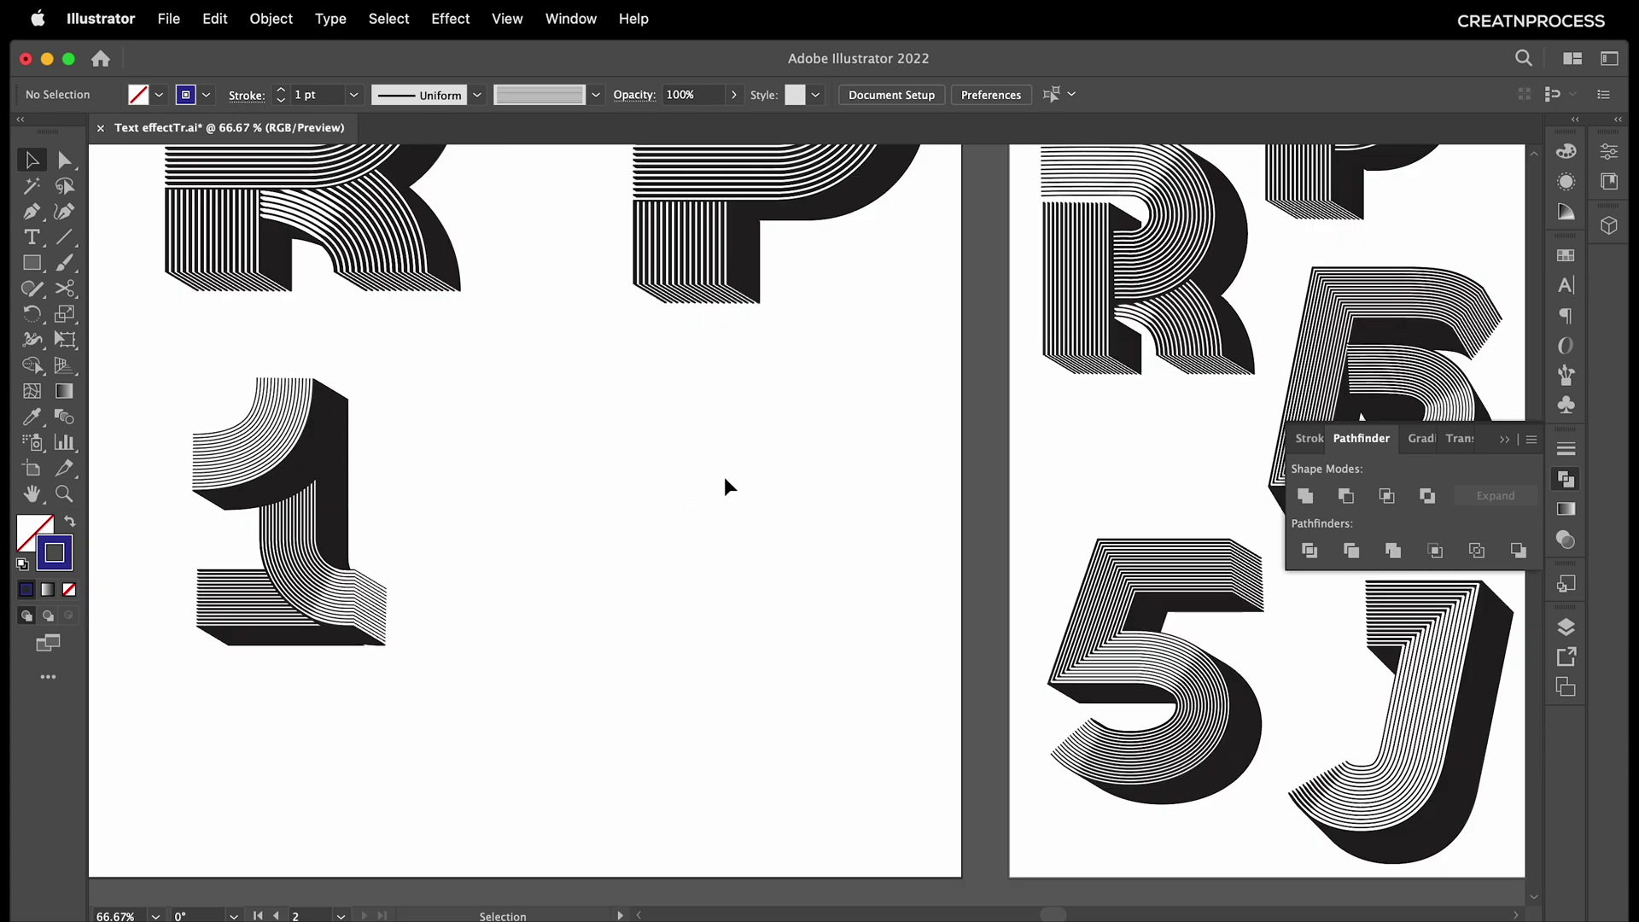
Duplicate a text object from the reference artboard into the space beside the 1 and replace its text with 5.
left_click_drag(881, 493, 814, 864)
left_click_drag(1058, 428, 642, 773, "alt")
left_click_drag(662, 726, 695, 566)
double_click(748, 569)
type("5")
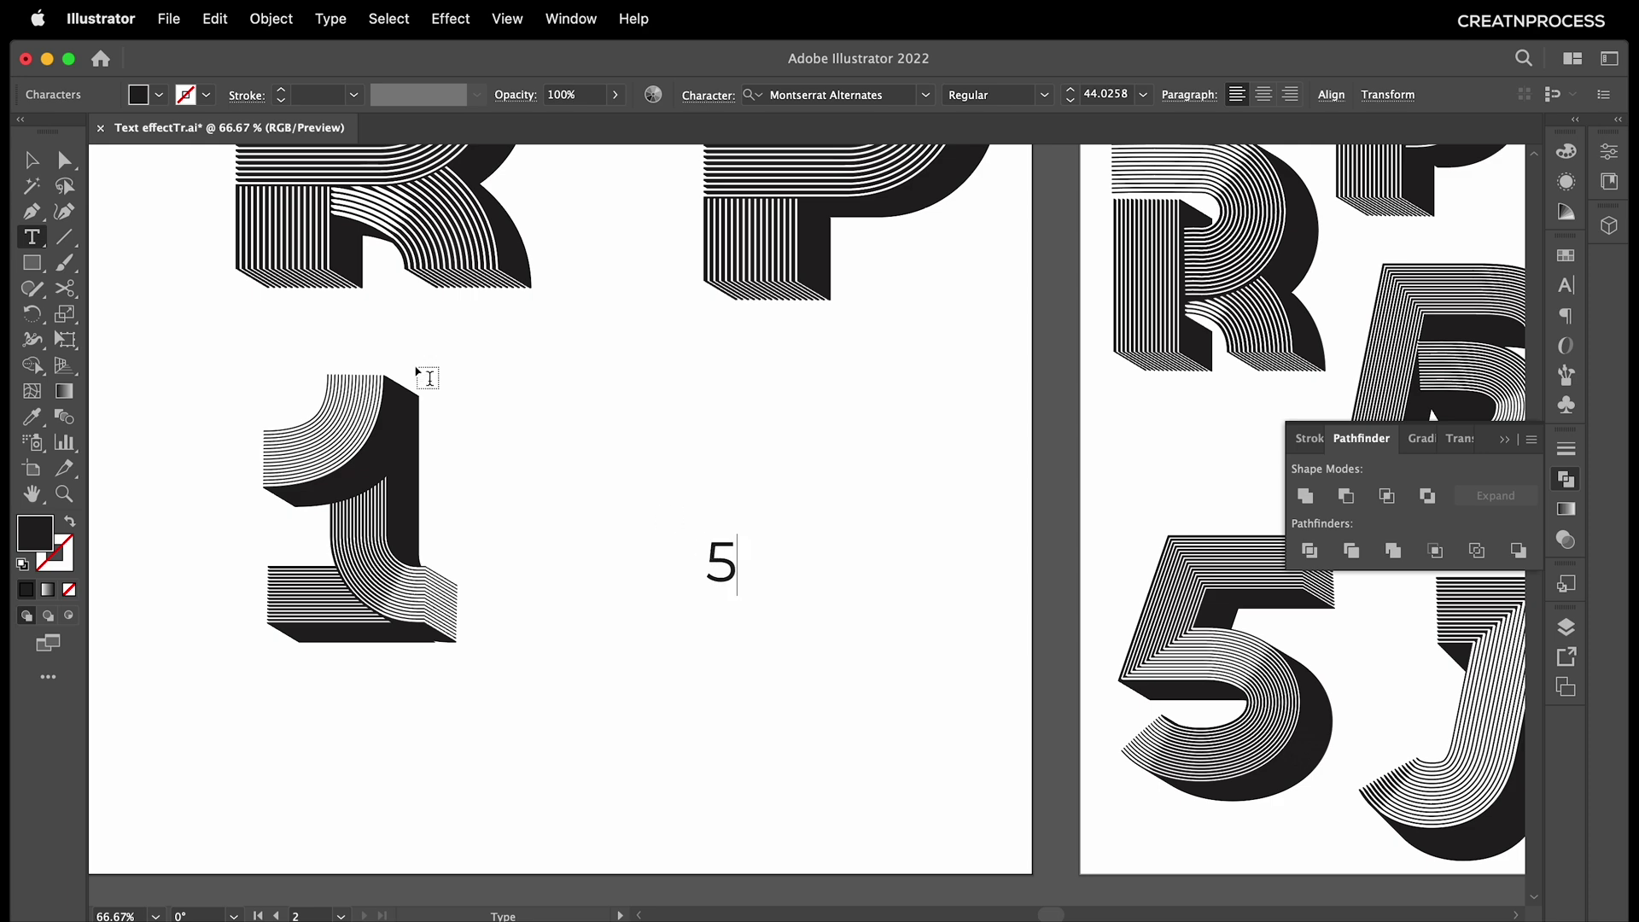
Scale the 5 up to a font size of about 293.67 pt and position it beside the 1.
left_click(32, 160)
left_click_drag(737, 537, 1154, 242)
left_click_drag(844, 486, 771, 648)
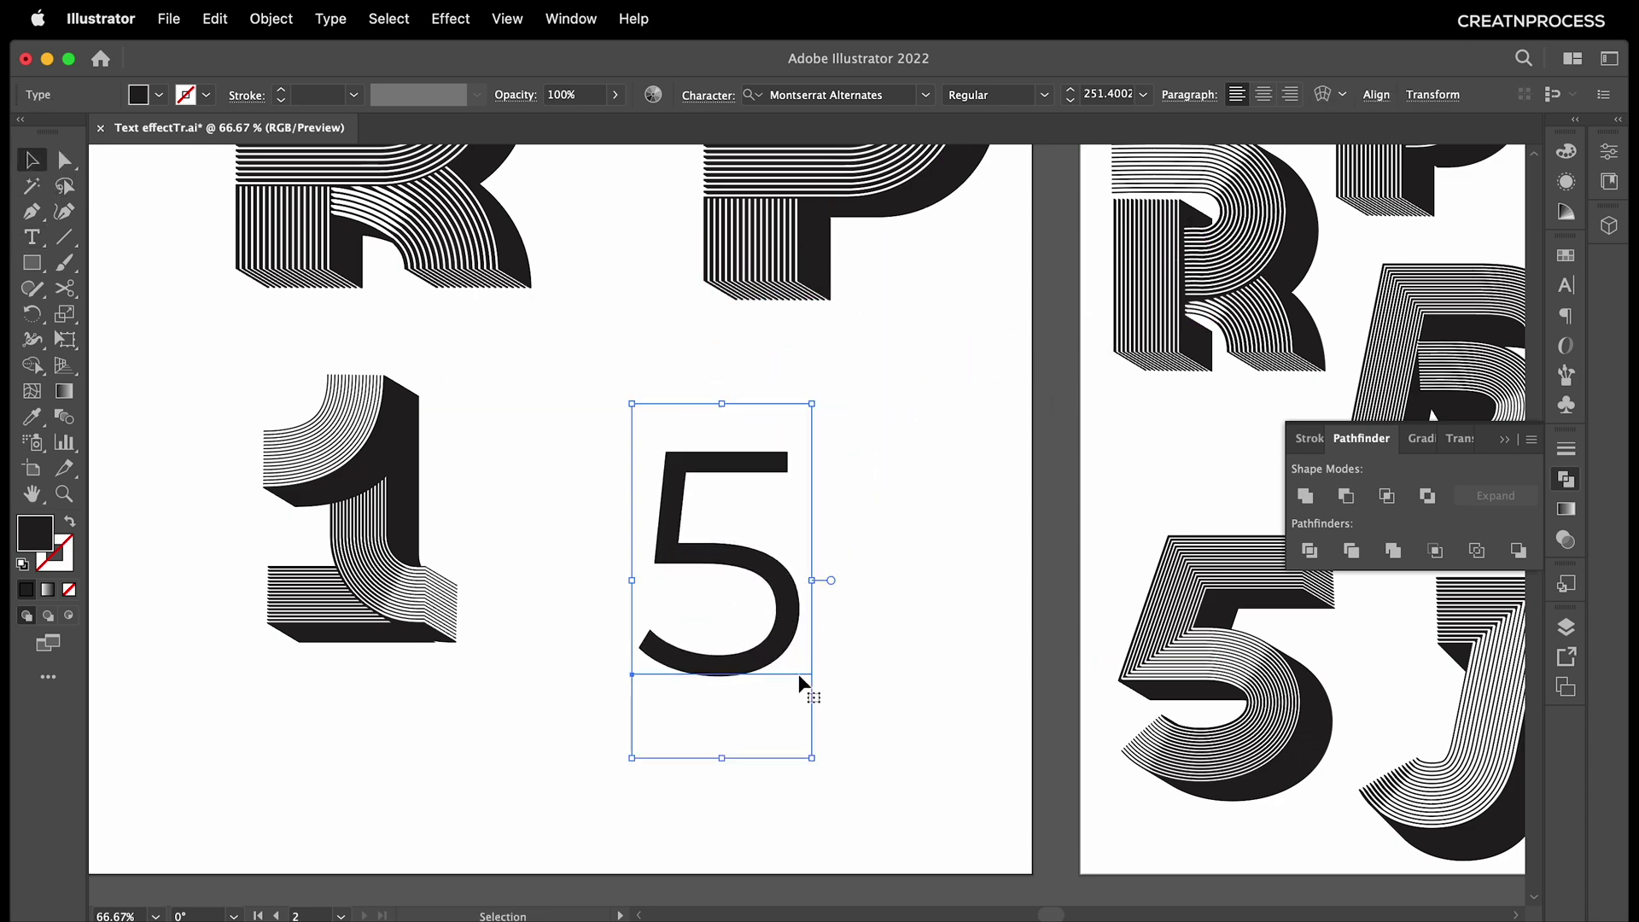
left_click_drag(812, 758, 869, 818)
scroll(869, 818, "down", 1)
Expand the 5 text into outlines and swap its fill and stroke to get an unfilled outline.
left_click_drag(669, 531, 666, 541)
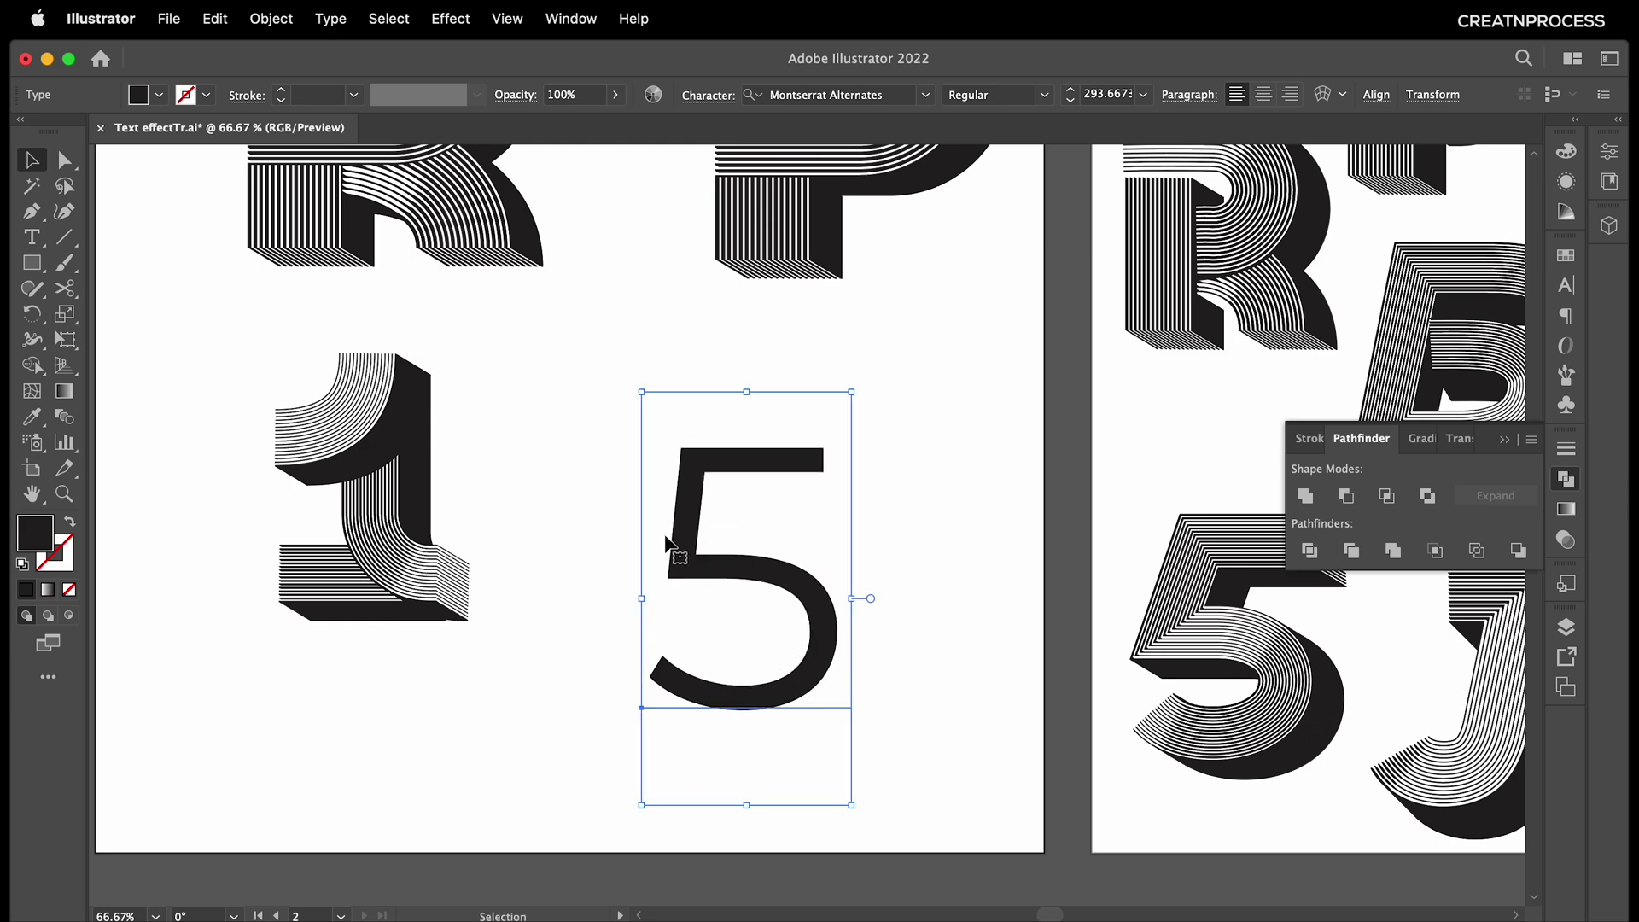
left_click(271, 19)
left_click(311, 293)
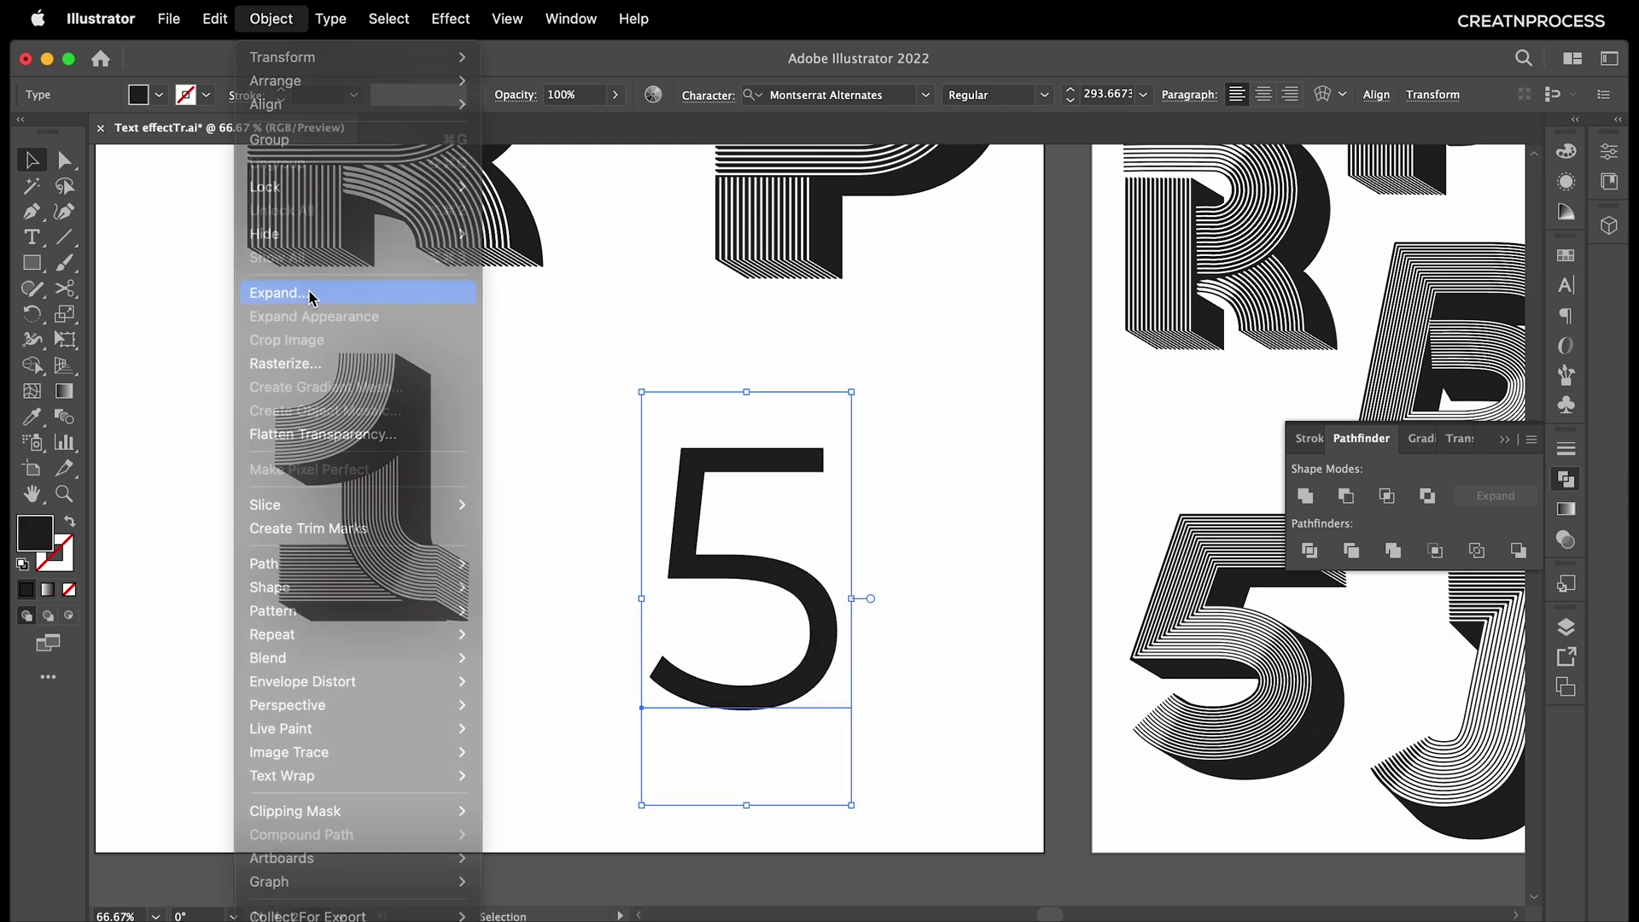
left_click(1059, 465)
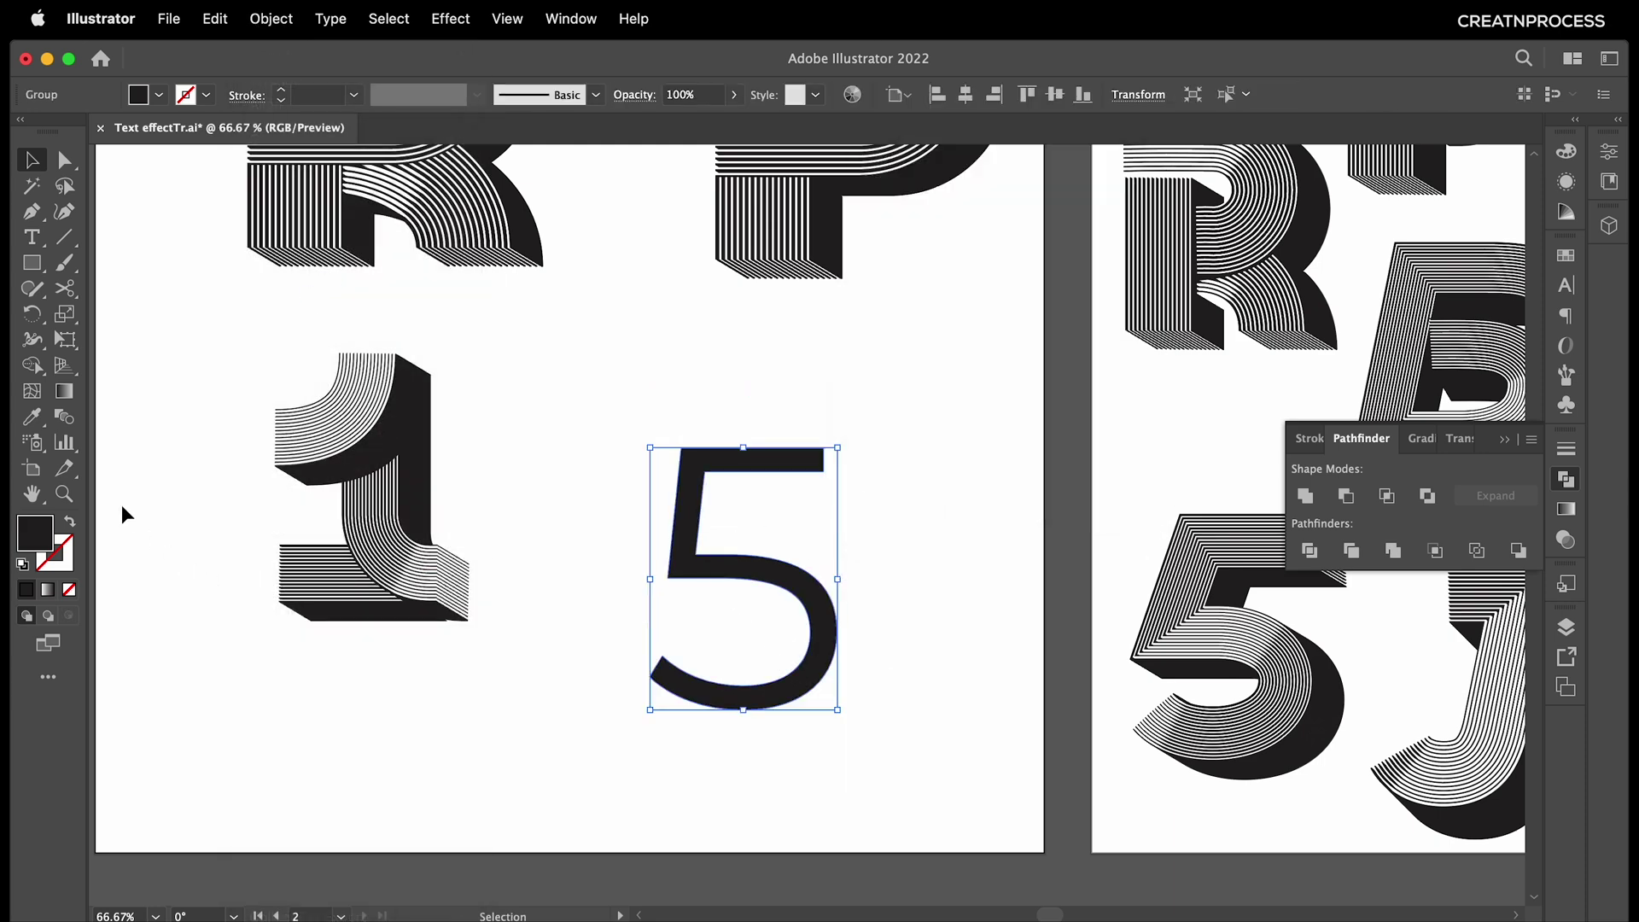
left_click(75, 525)
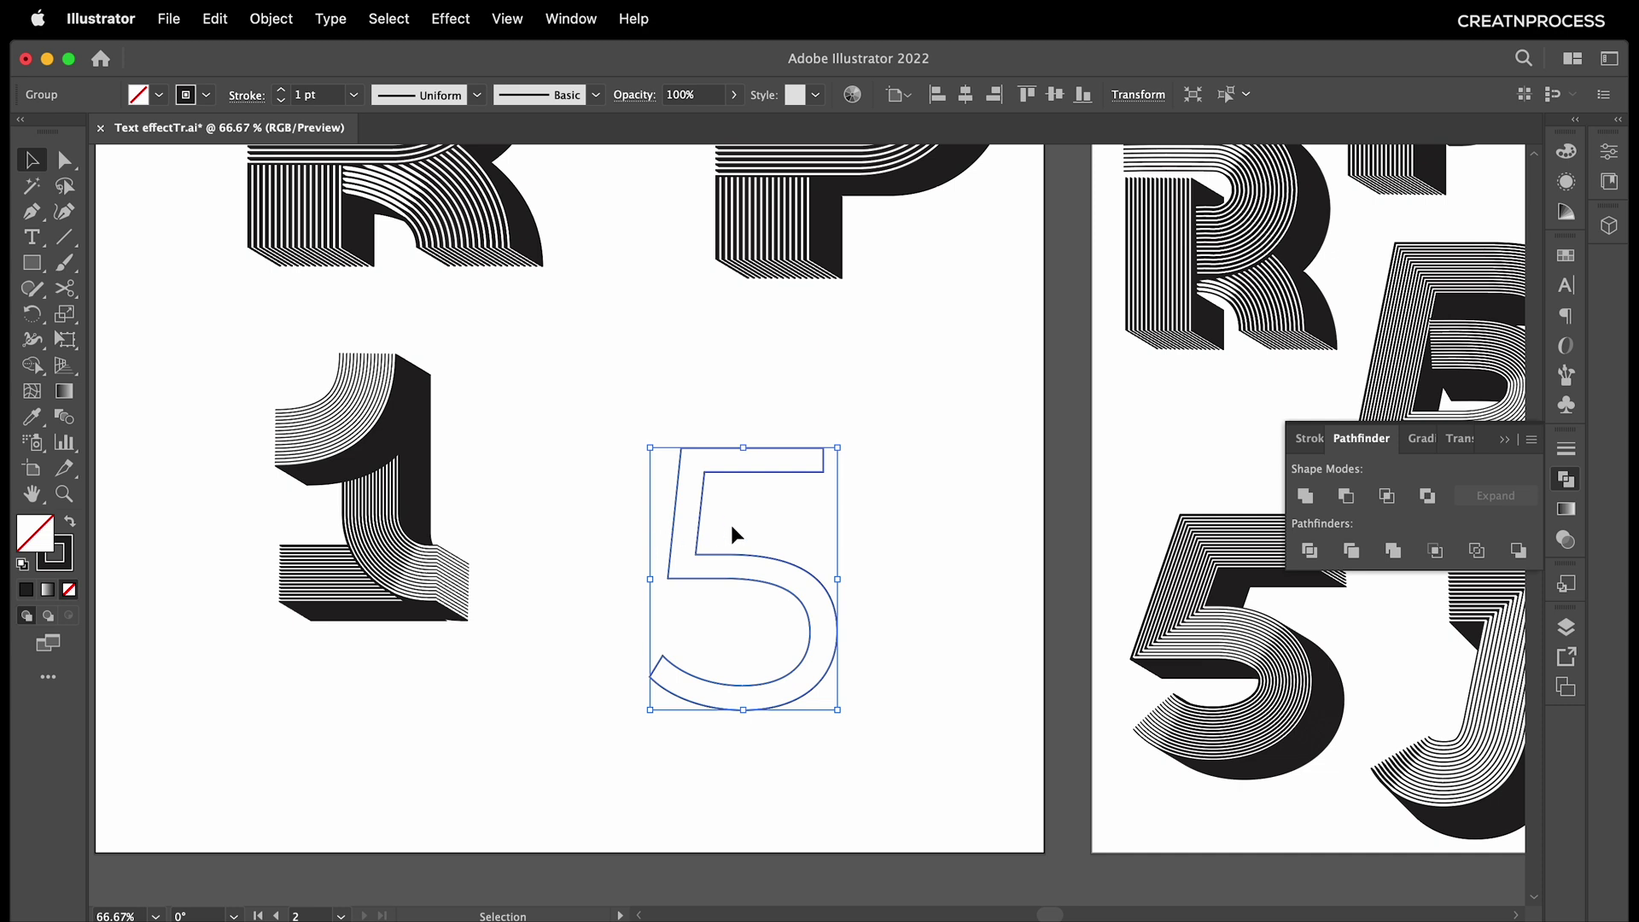
Cut the 5's outline at its upper-right corner and lower tail tip, then delete the half following the top edge and inner bowl.
key("c")
left_click(824, 447)
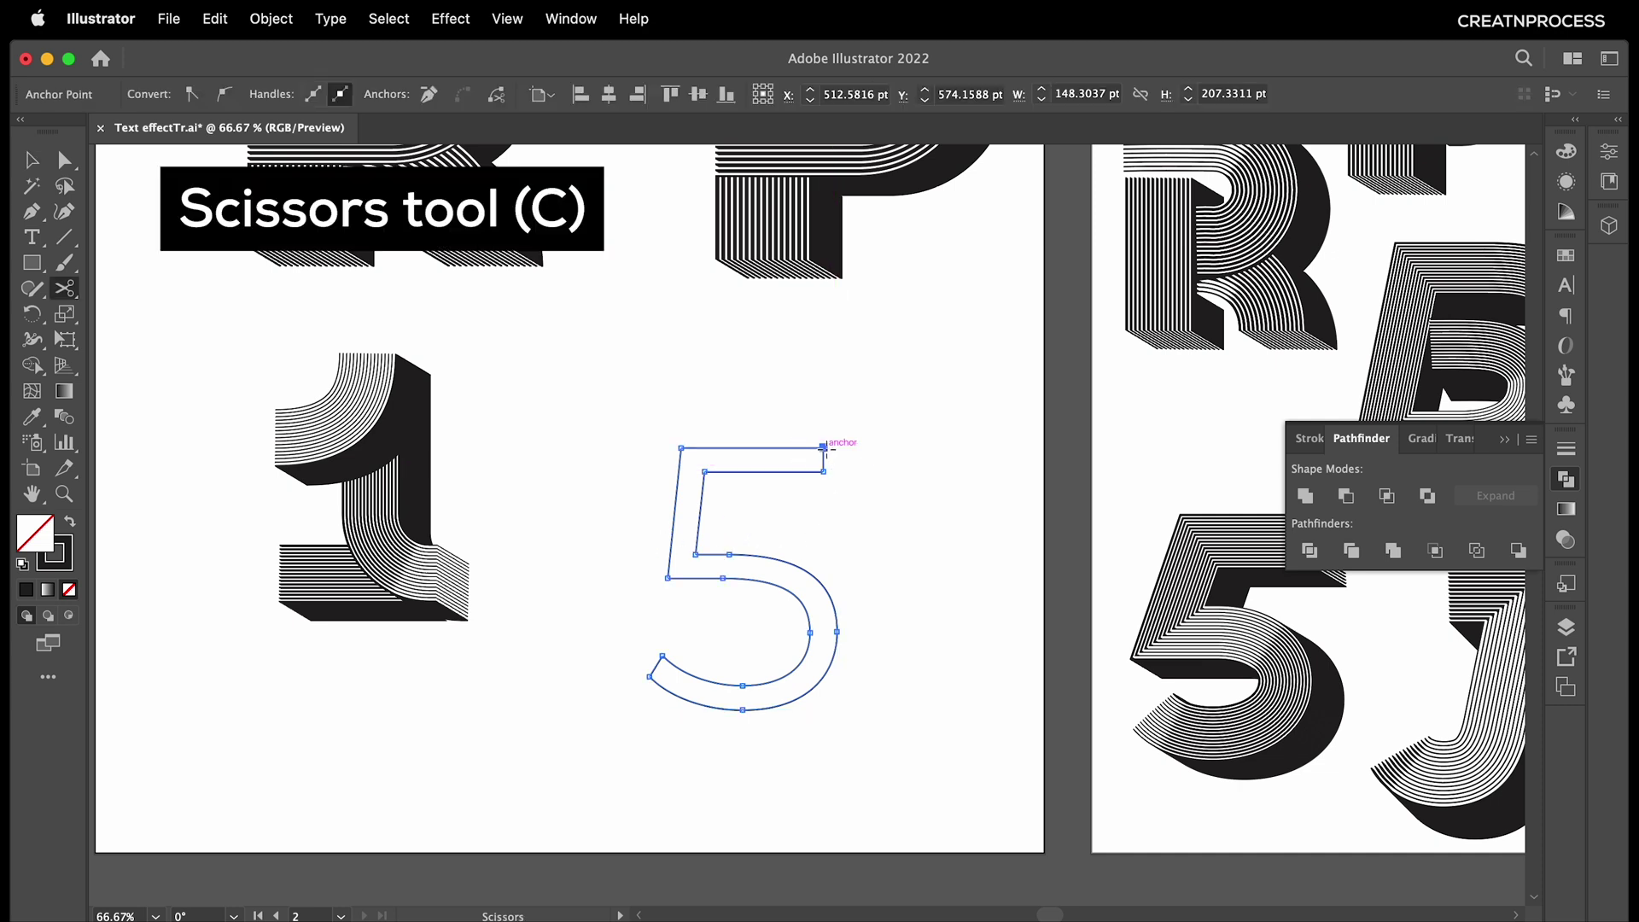
left_click(649, 678)
key("v")
double_click(818, 644)
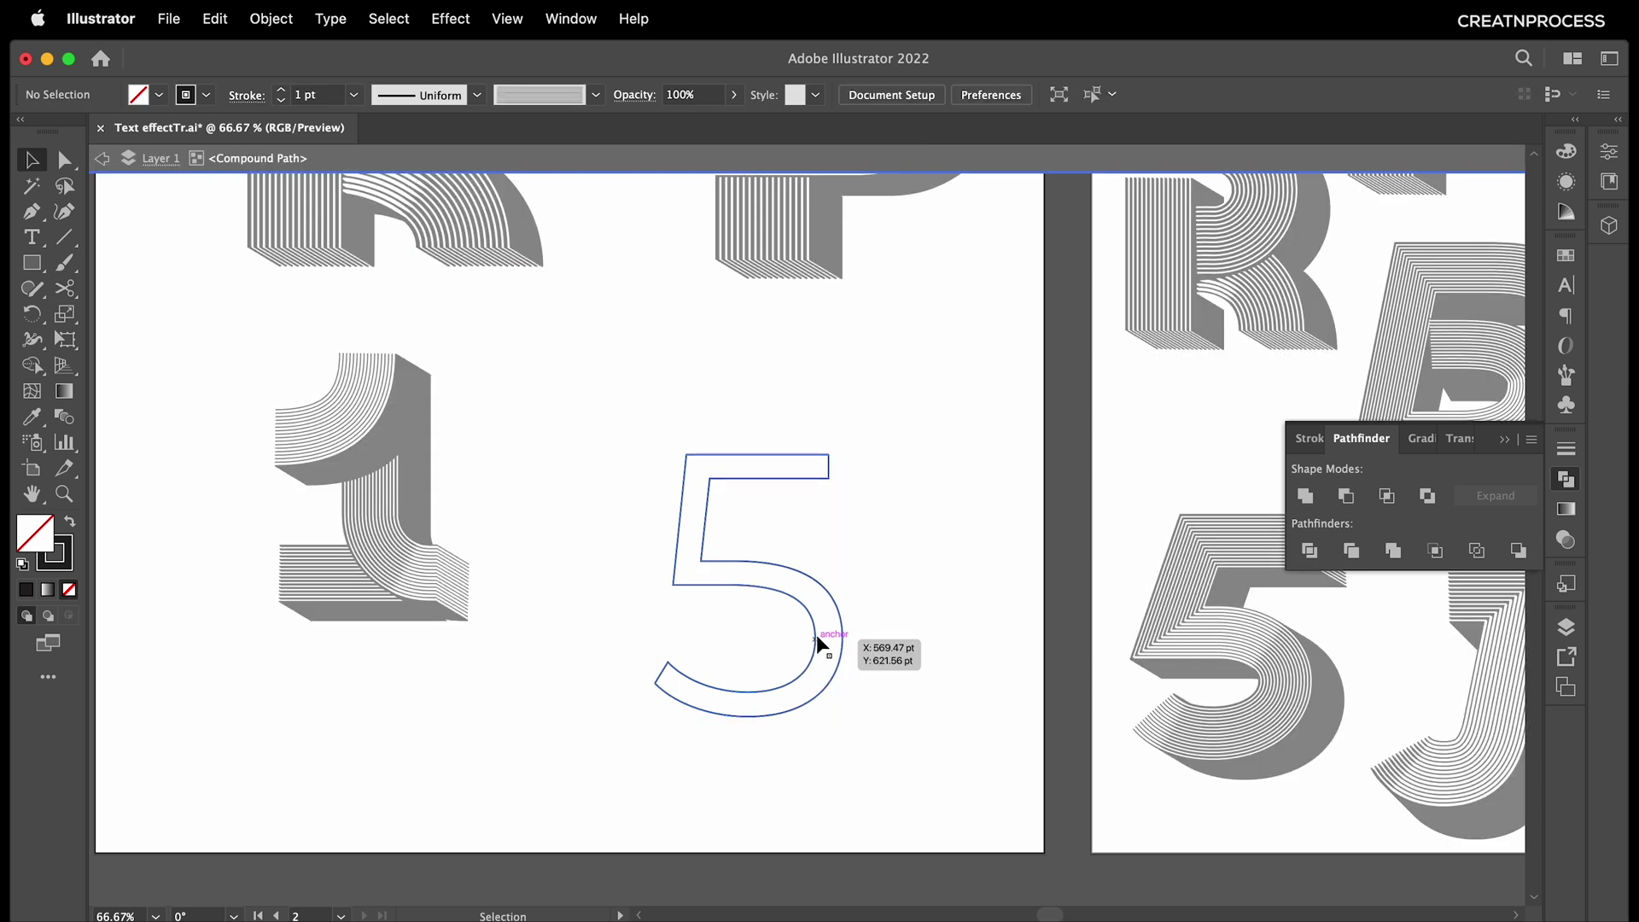
left_click(817, 642)
left_click_drag(817, 641, 669, 637)
key("Delete")
Delete the end anchor of the short vertical segment on the 5's top bar and exit isolation mode.
left_click(832, 470)
left_click(69, 159)
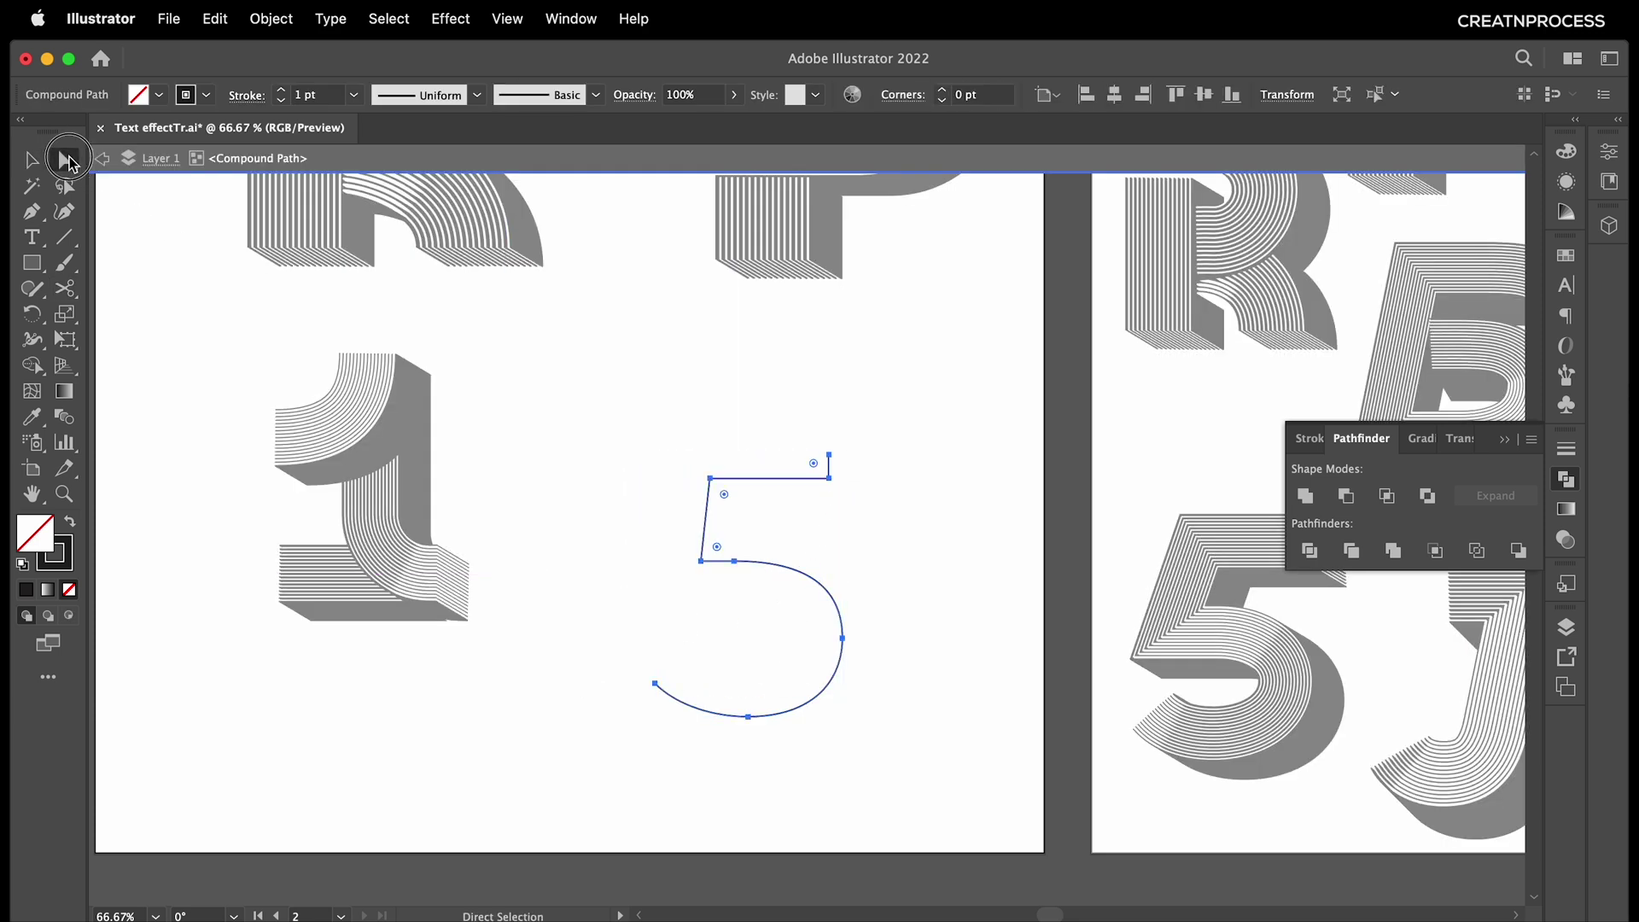
left_click(829, 456)
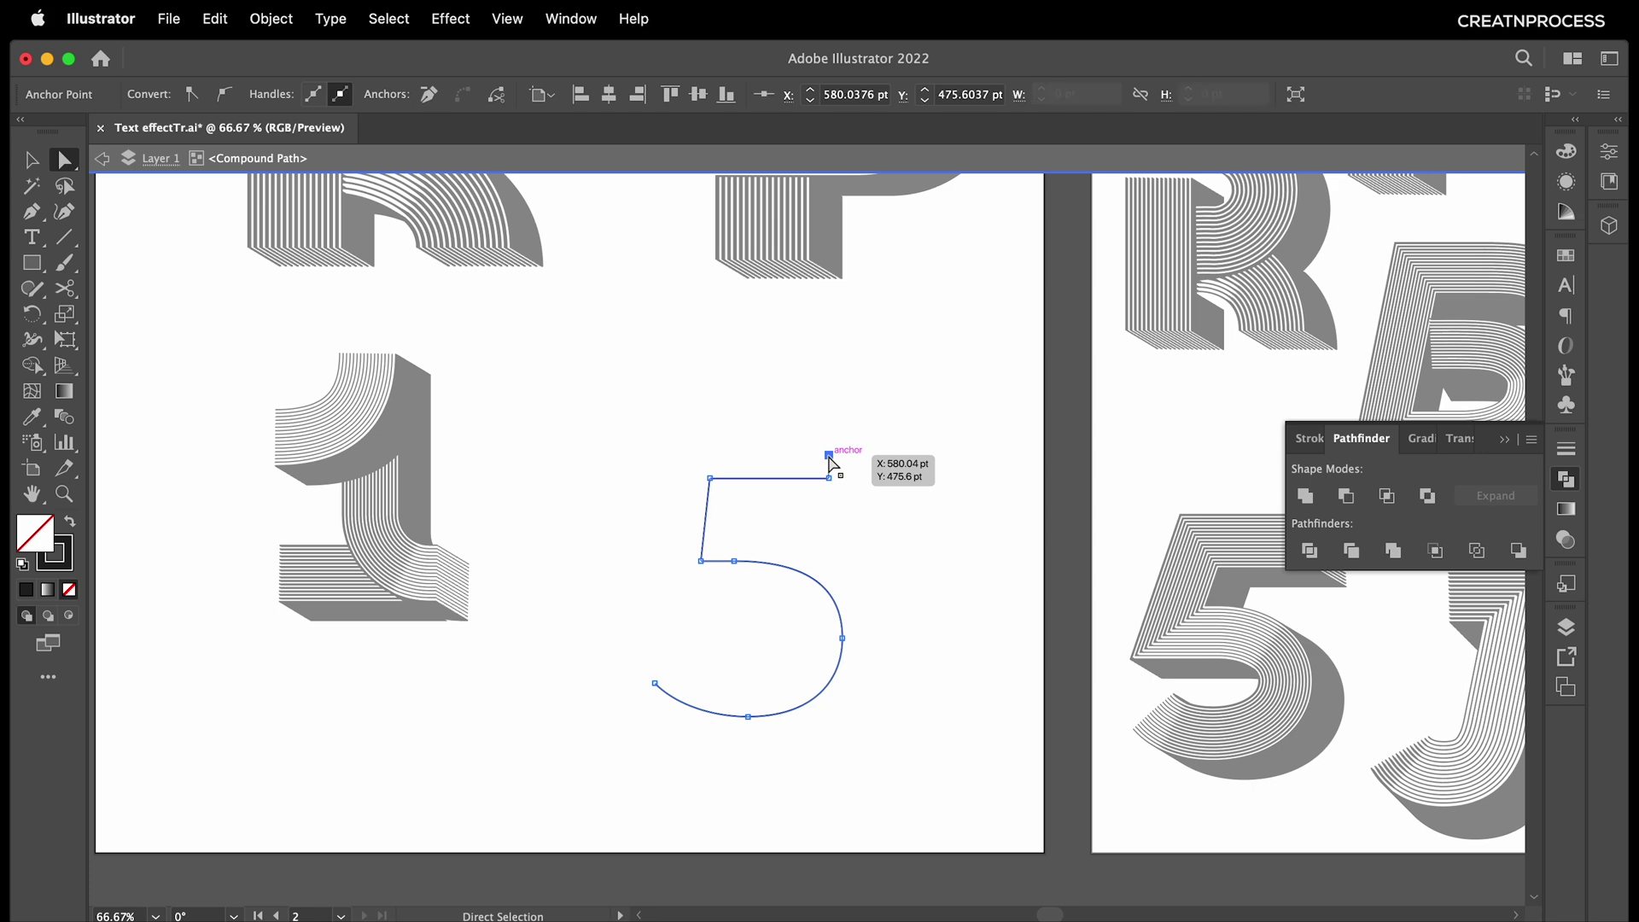
double_click(862, 512)
left_click(826, 478)
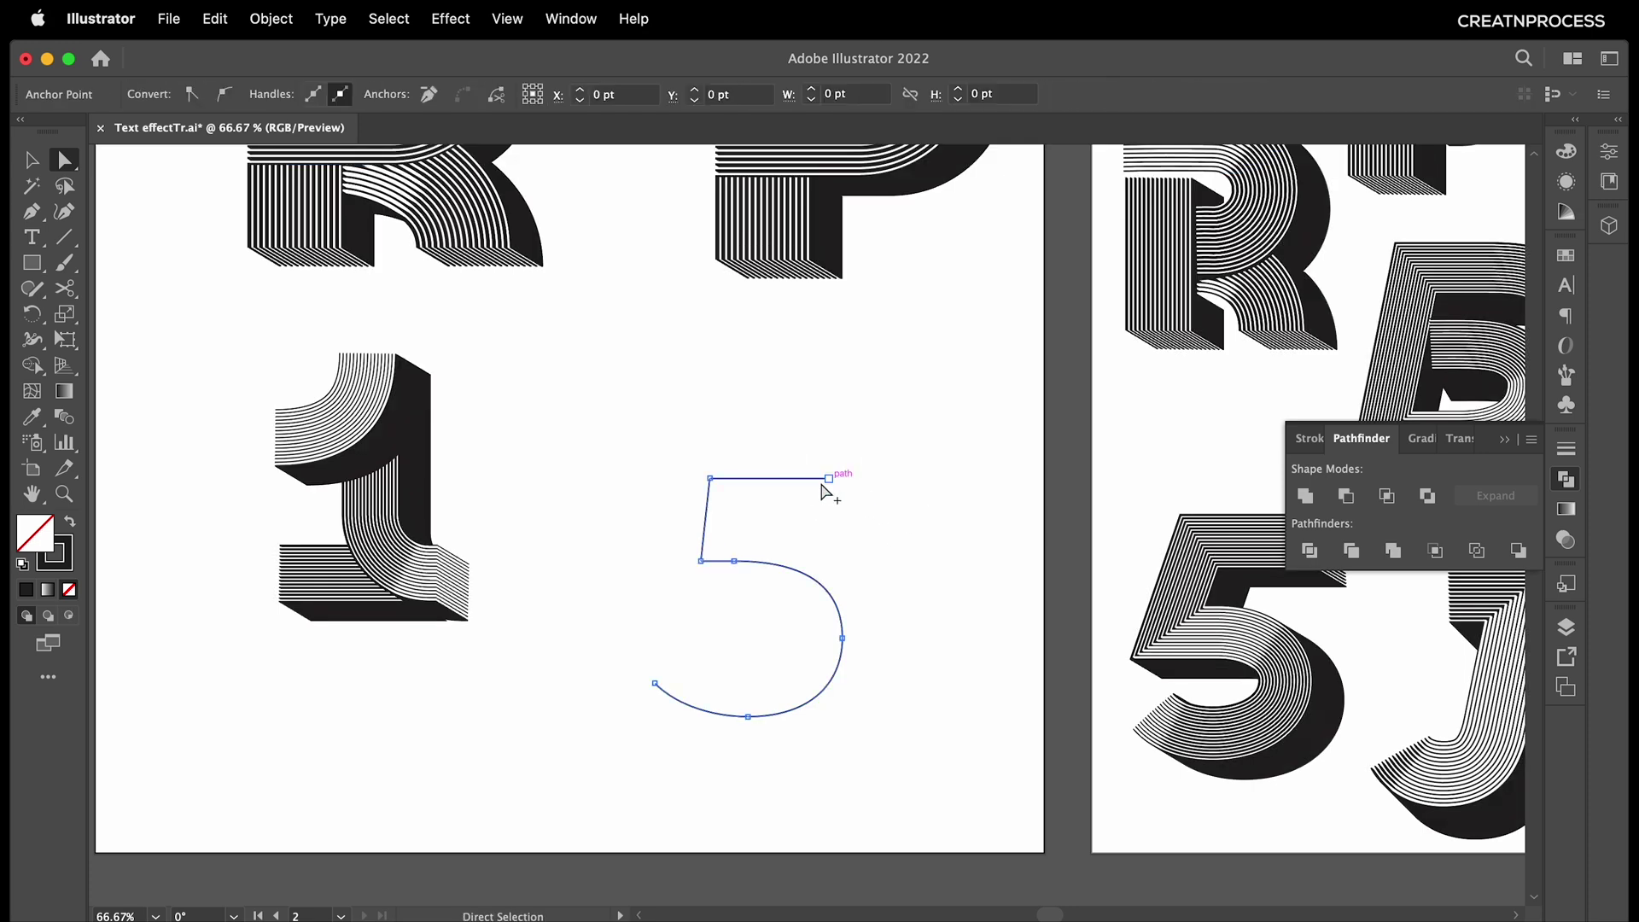
Move the 5's top bar anchors upward and its two stem corner anchors outward to the left.
key("super+plus")
key("super+plus")
key("super+minus")
left_click_drag(636, 421, 833, 435)
left_click_drag(614, 392, 591, 591)
scroll(794, 603, "down", 1)
left_click(345, 318)
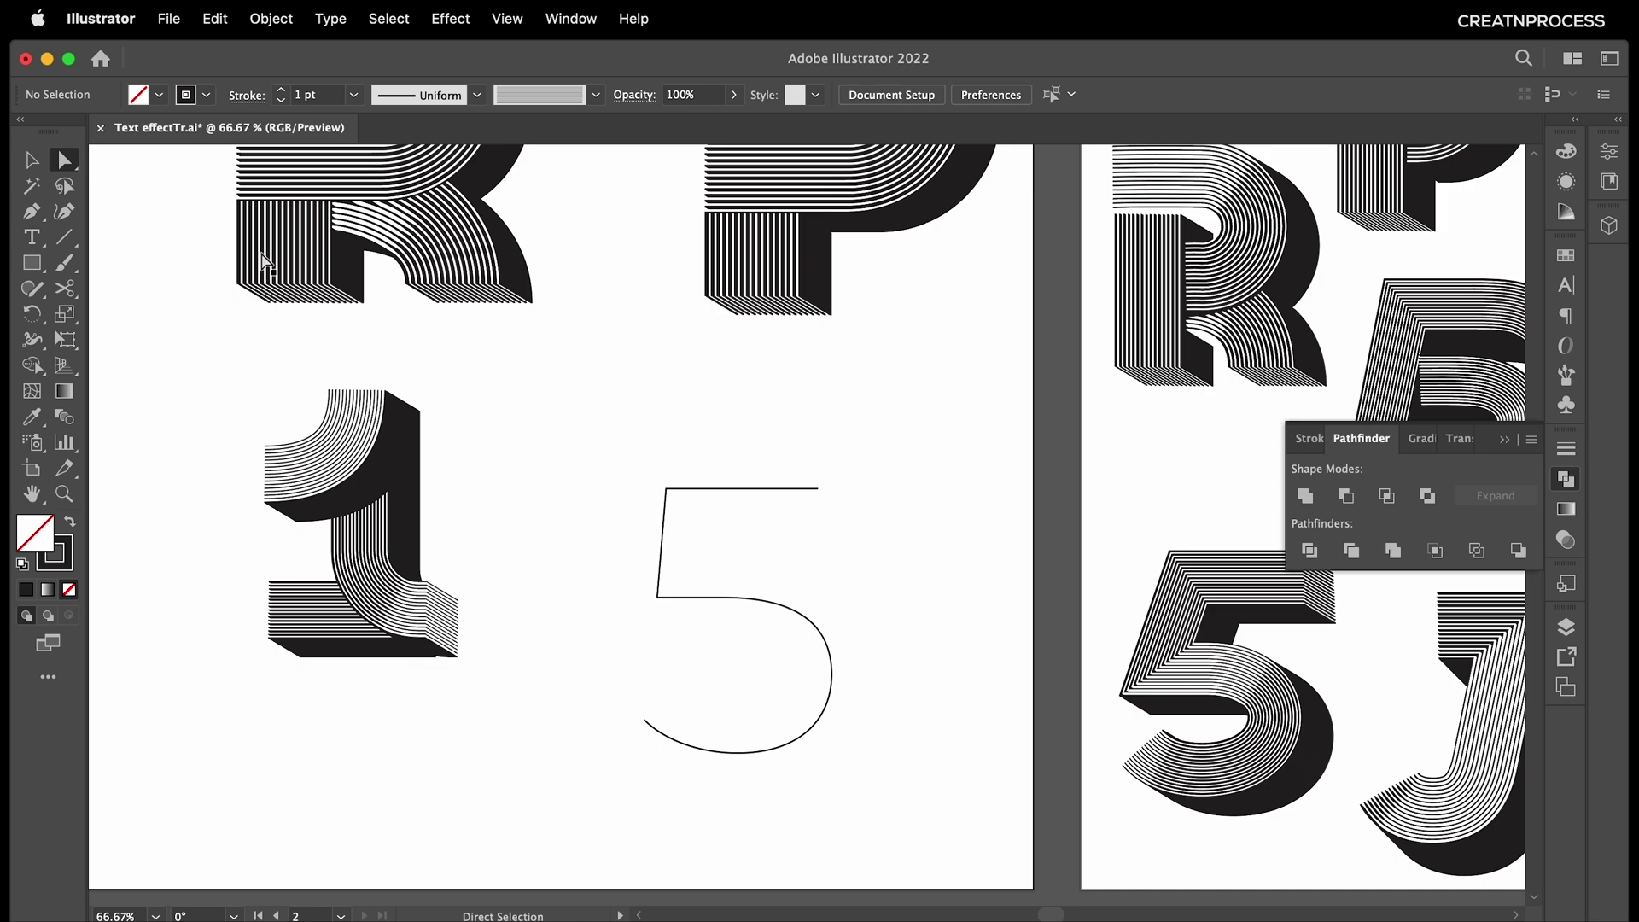
Select the 5 path and apply the second striped art brush to it.
left_click(30, 161)
left_click_drag(616, 403, 917, 784)
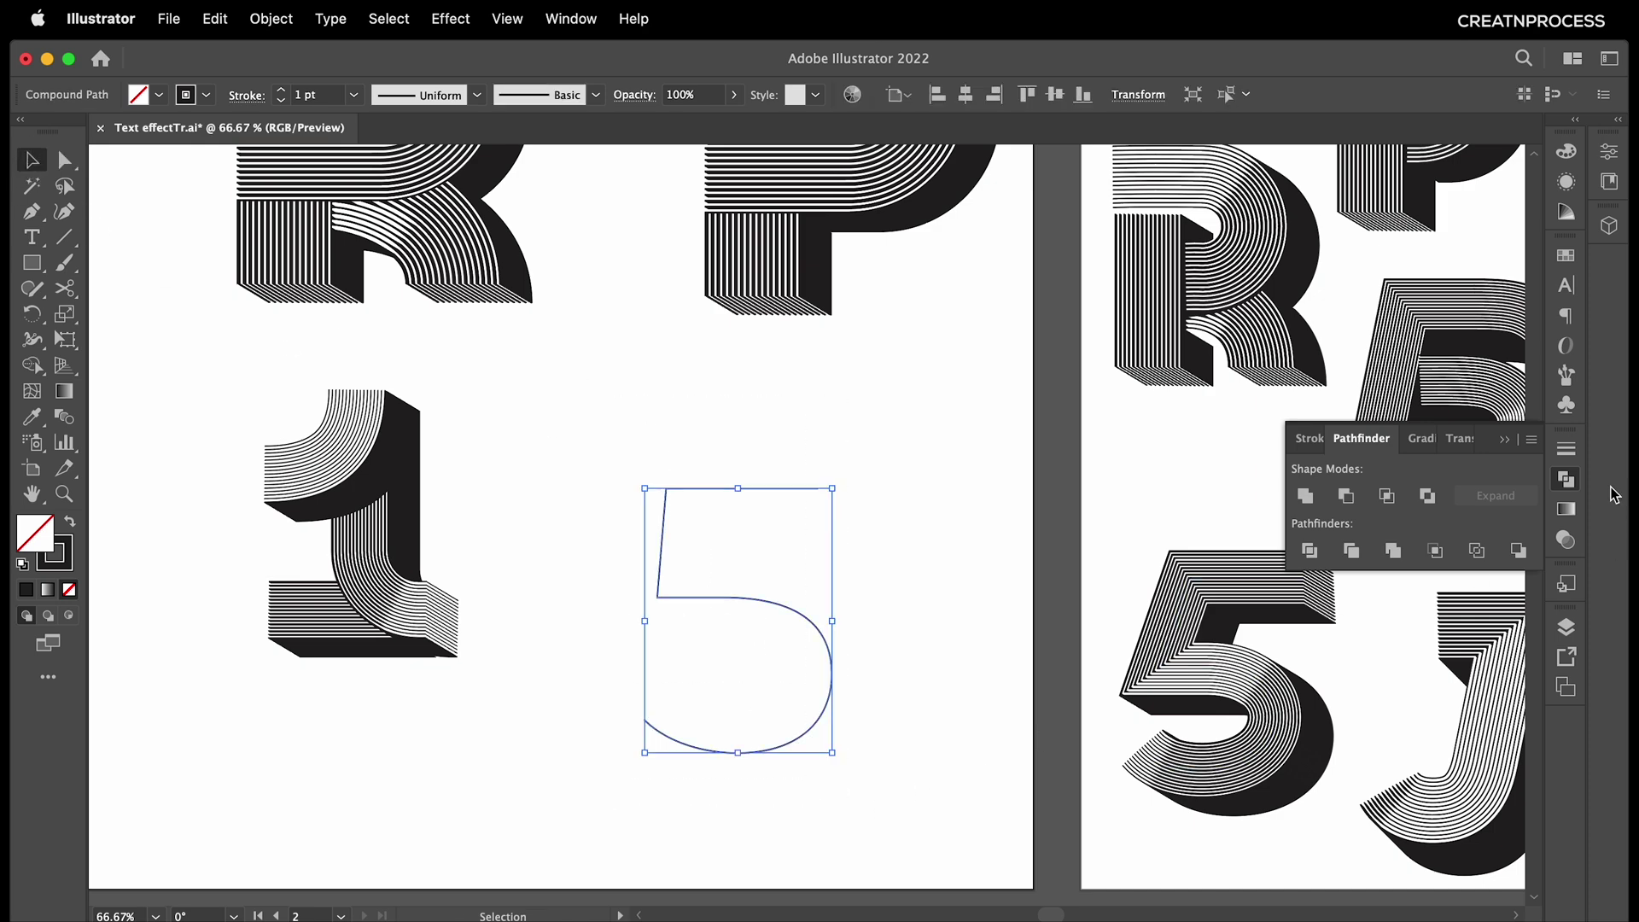
left_click(1566, 374)
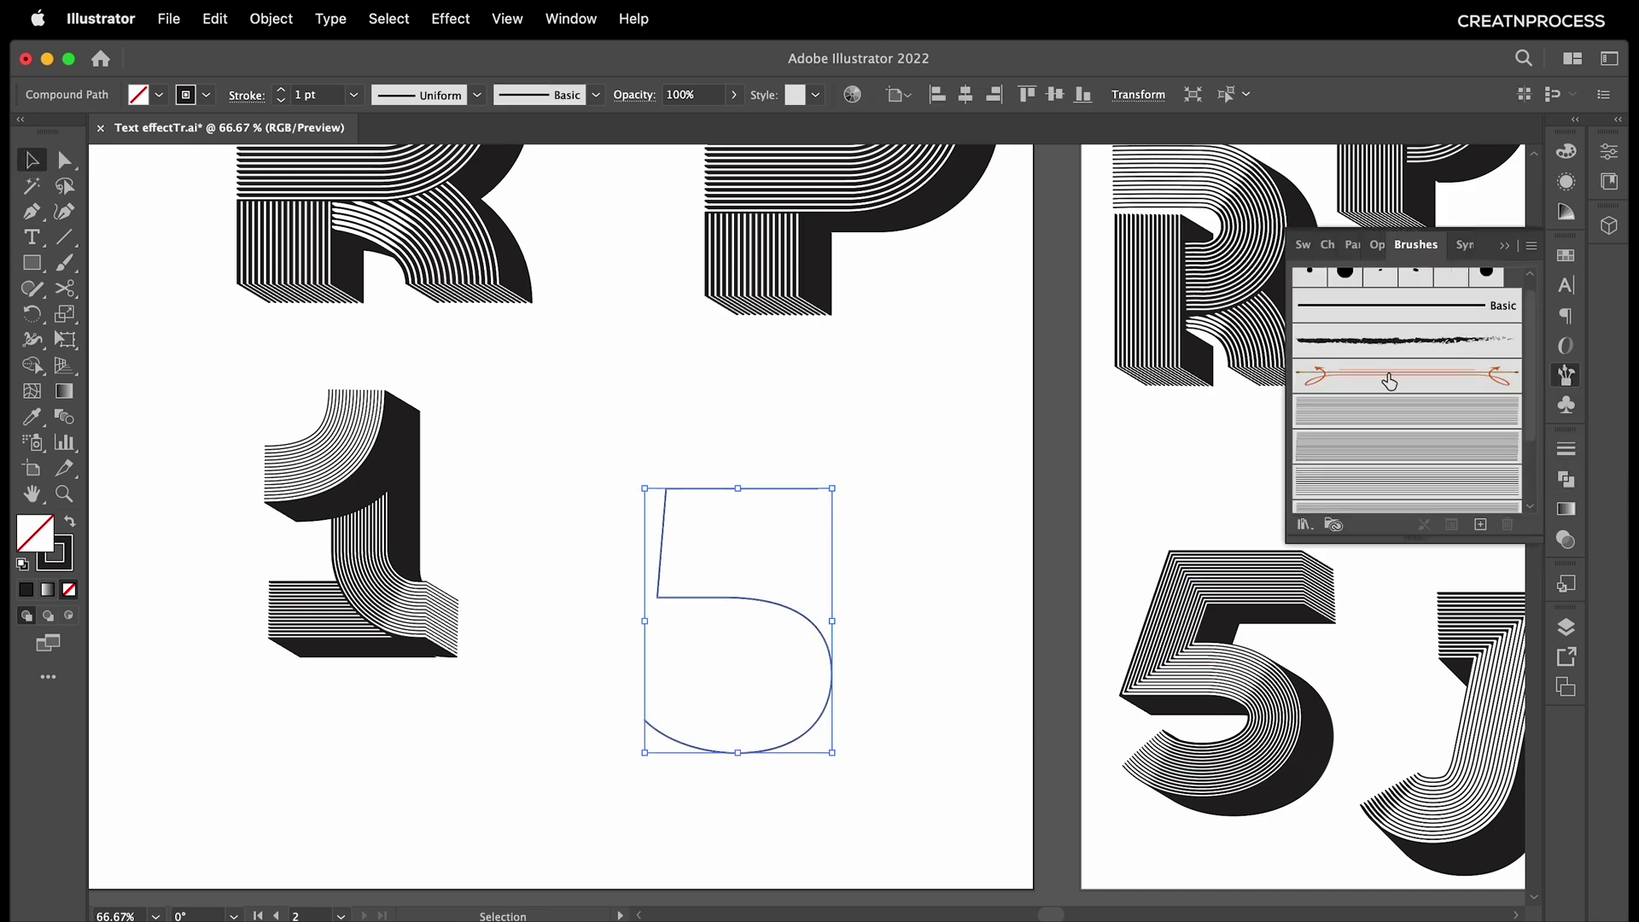
left_click(1370, 439)
Extend the right end of the 5's top bar horizontally to the right by moving its end anchor.
scroll(862, 504, "up", 3)
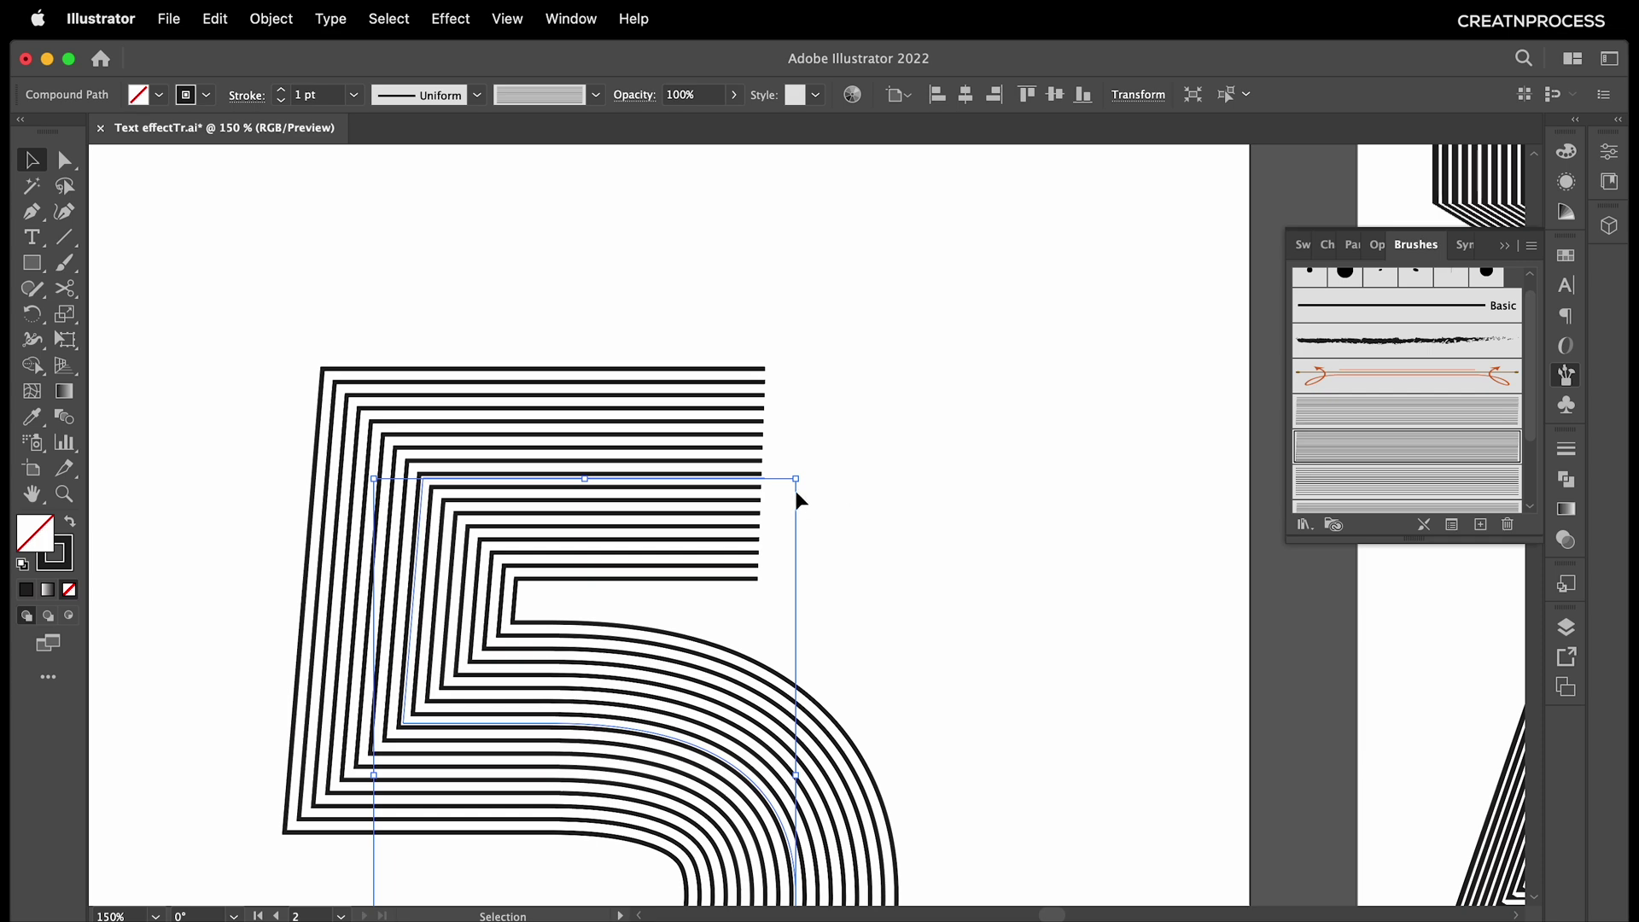
left_click(64, 160)
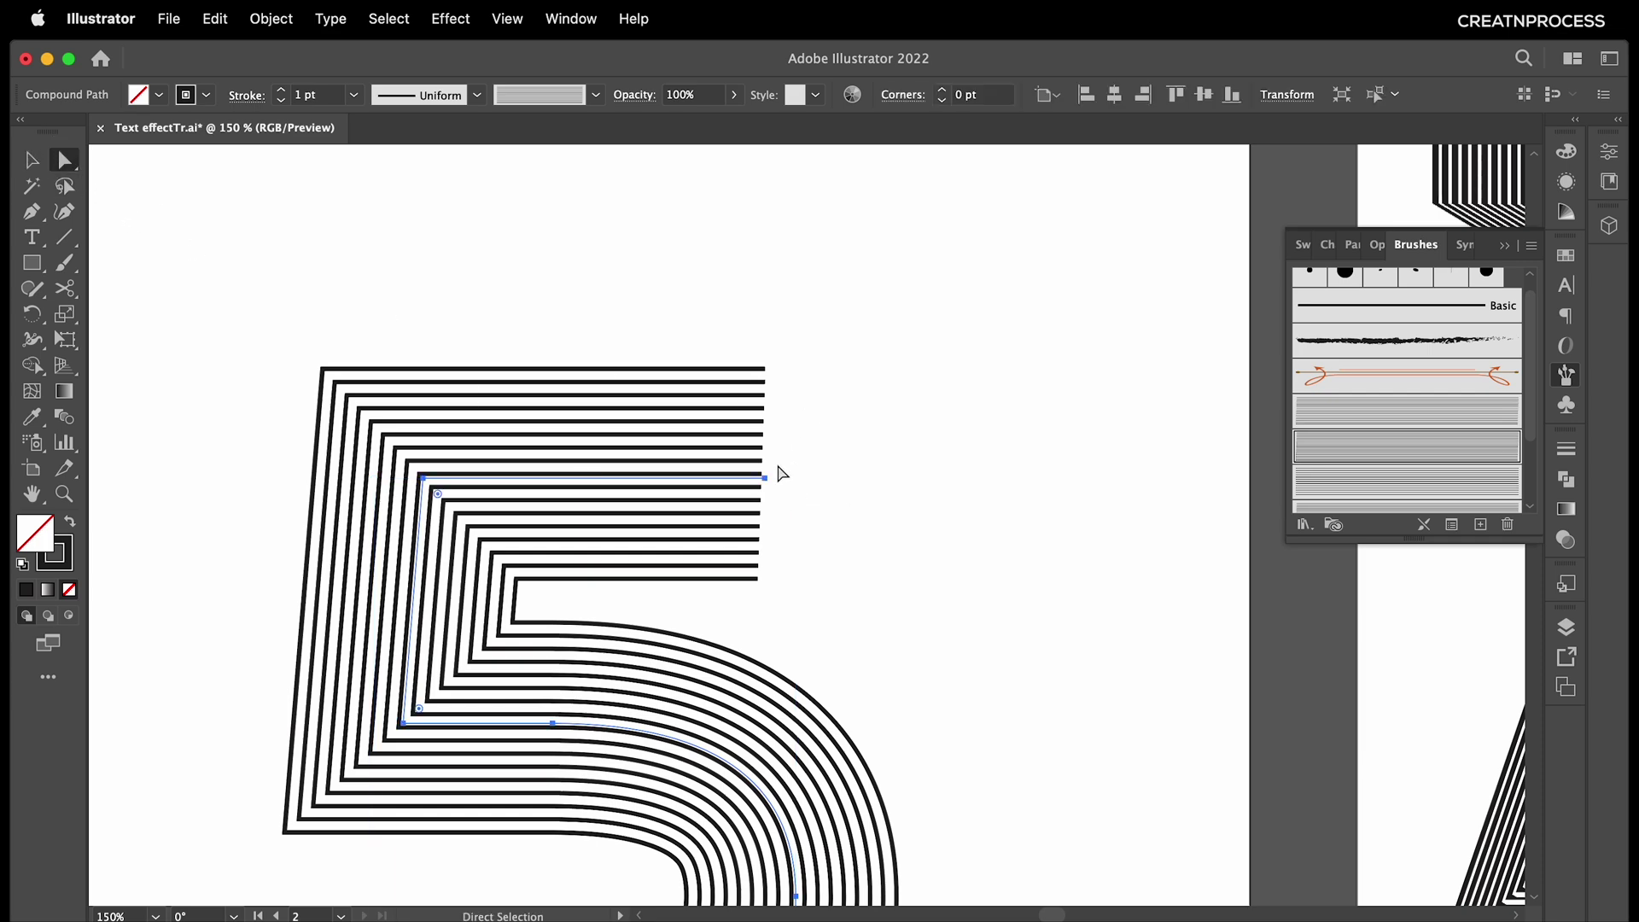
left_click_drag(764, 478, 896, 496)
scroll(896, 512, "down", 3)
Set the fixed size of the 5's art brush stroke to 77%.
left_click(32, 159)
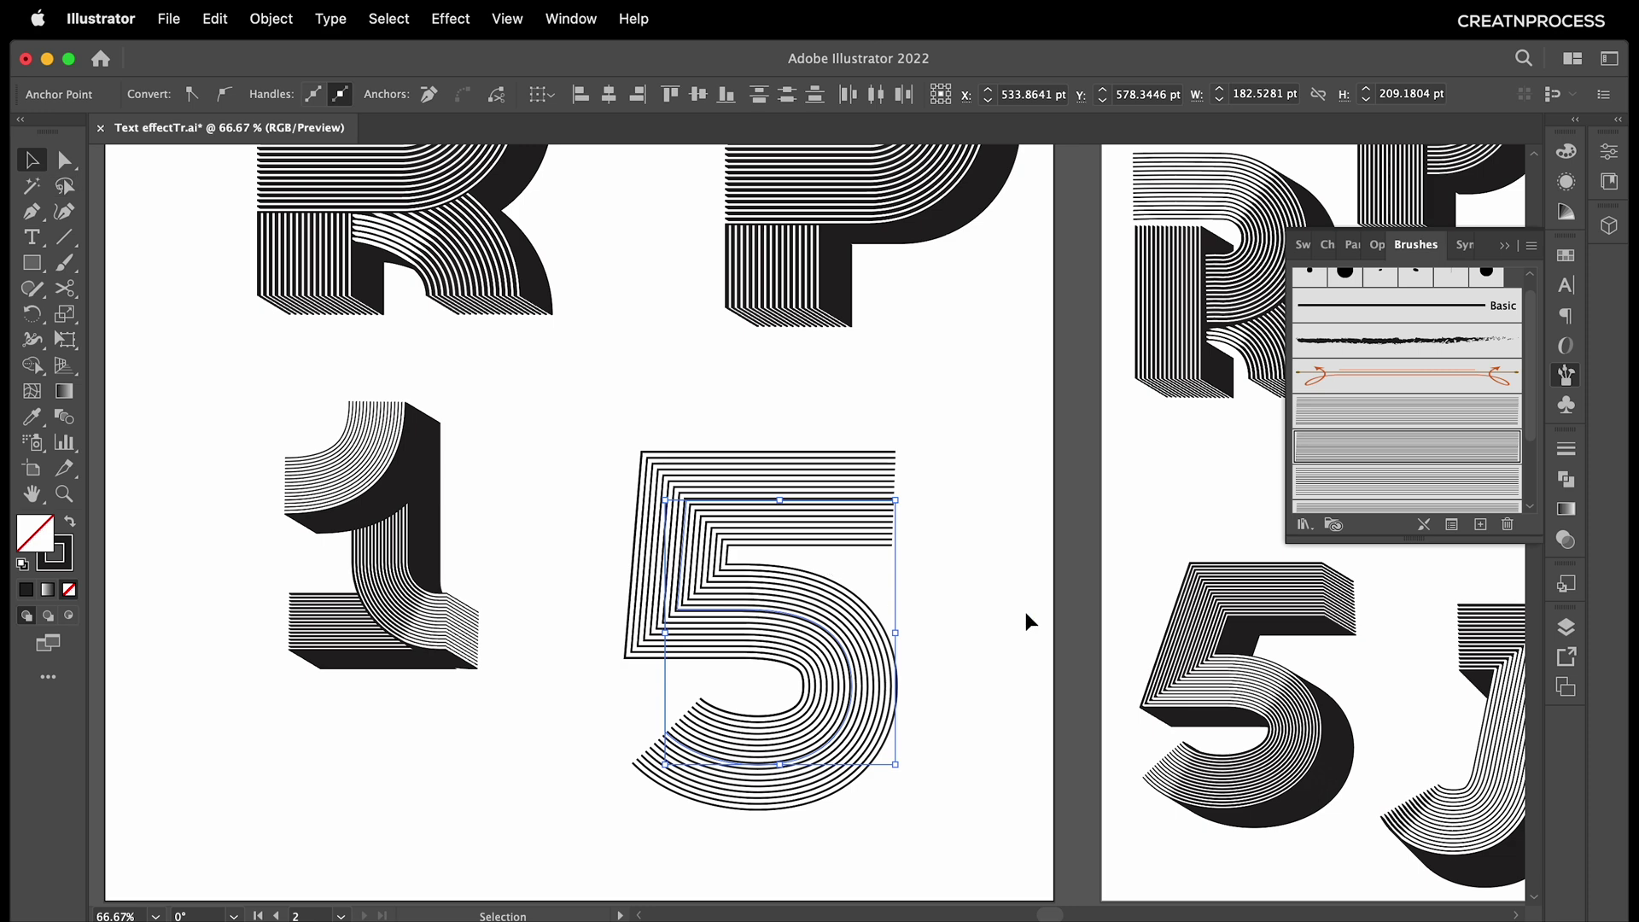
left_click(1452, 524)
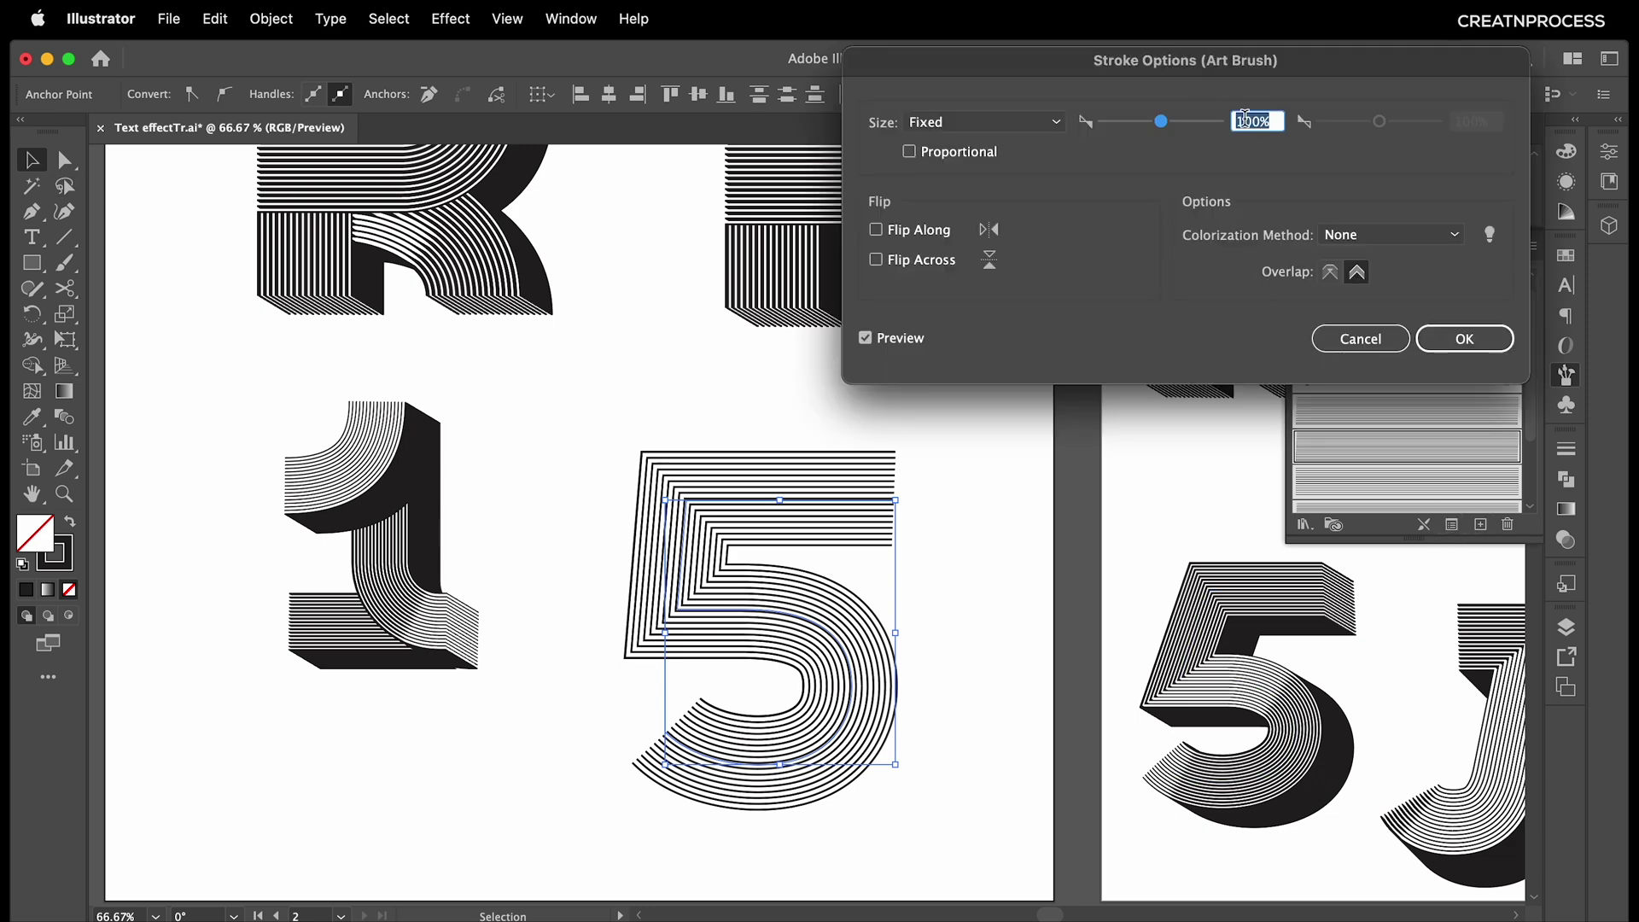
scroll(1256, 121, "up", 1)
scroll(1258, 122, "down", 3)
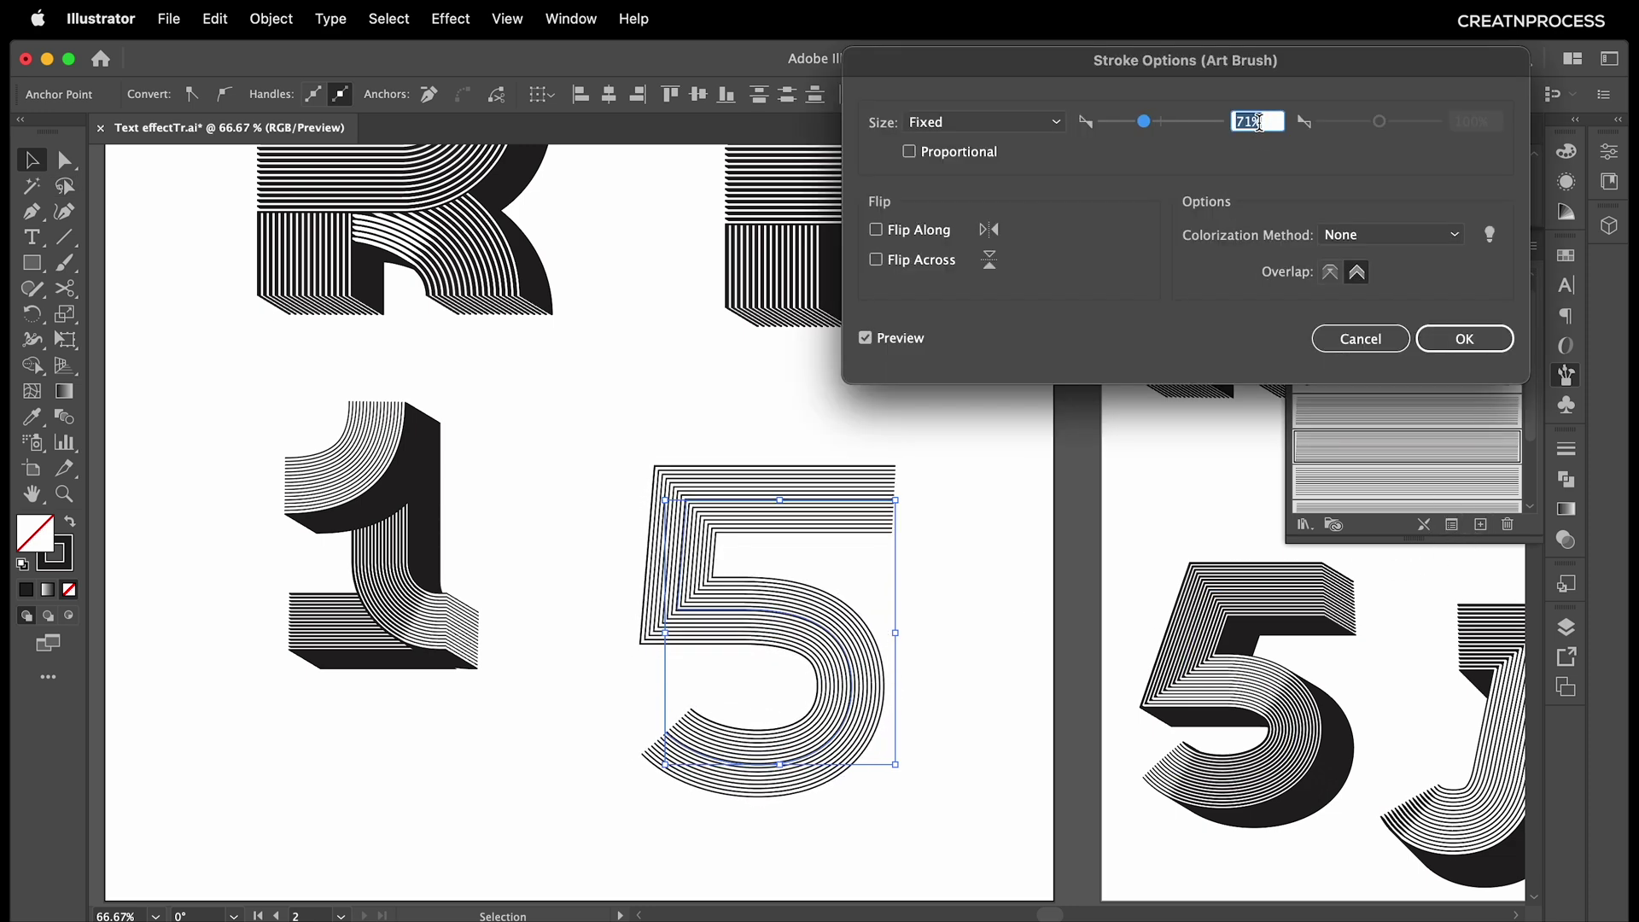
scroll(1259, 122, "up", 6)
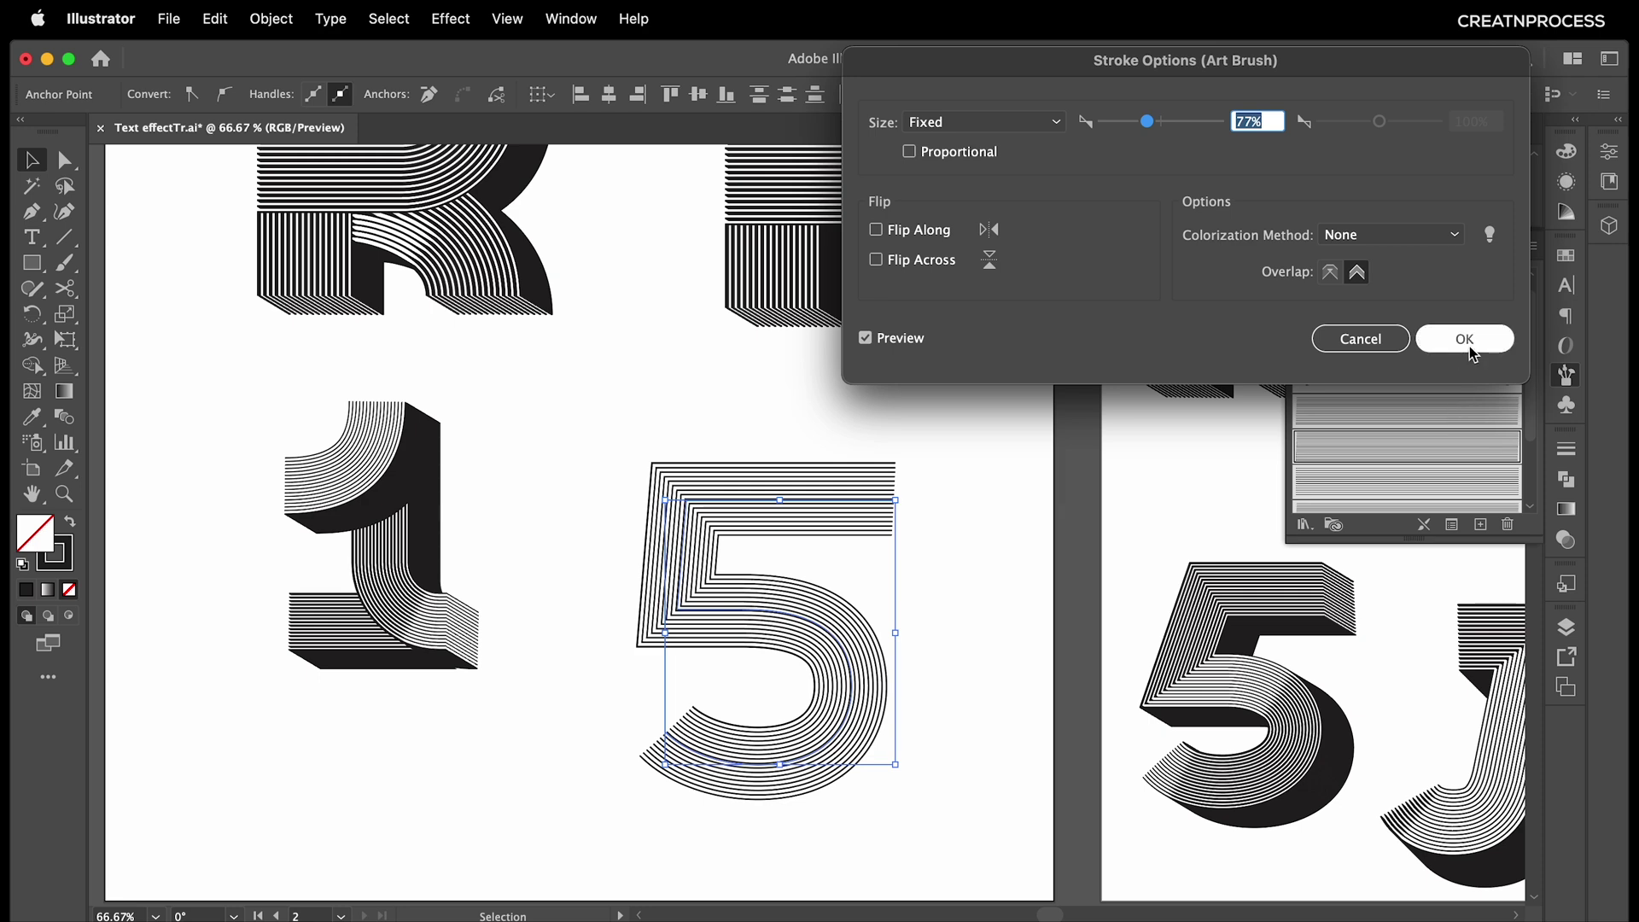
left_click(1464, 339)
Slant the 5's stem by moving its upper corner anchor horizontally right to about X 477.74 pt.
scroll(847, 542, "up", 4)
scroll(662, 504, "down", 4)
left_click(66, 160)
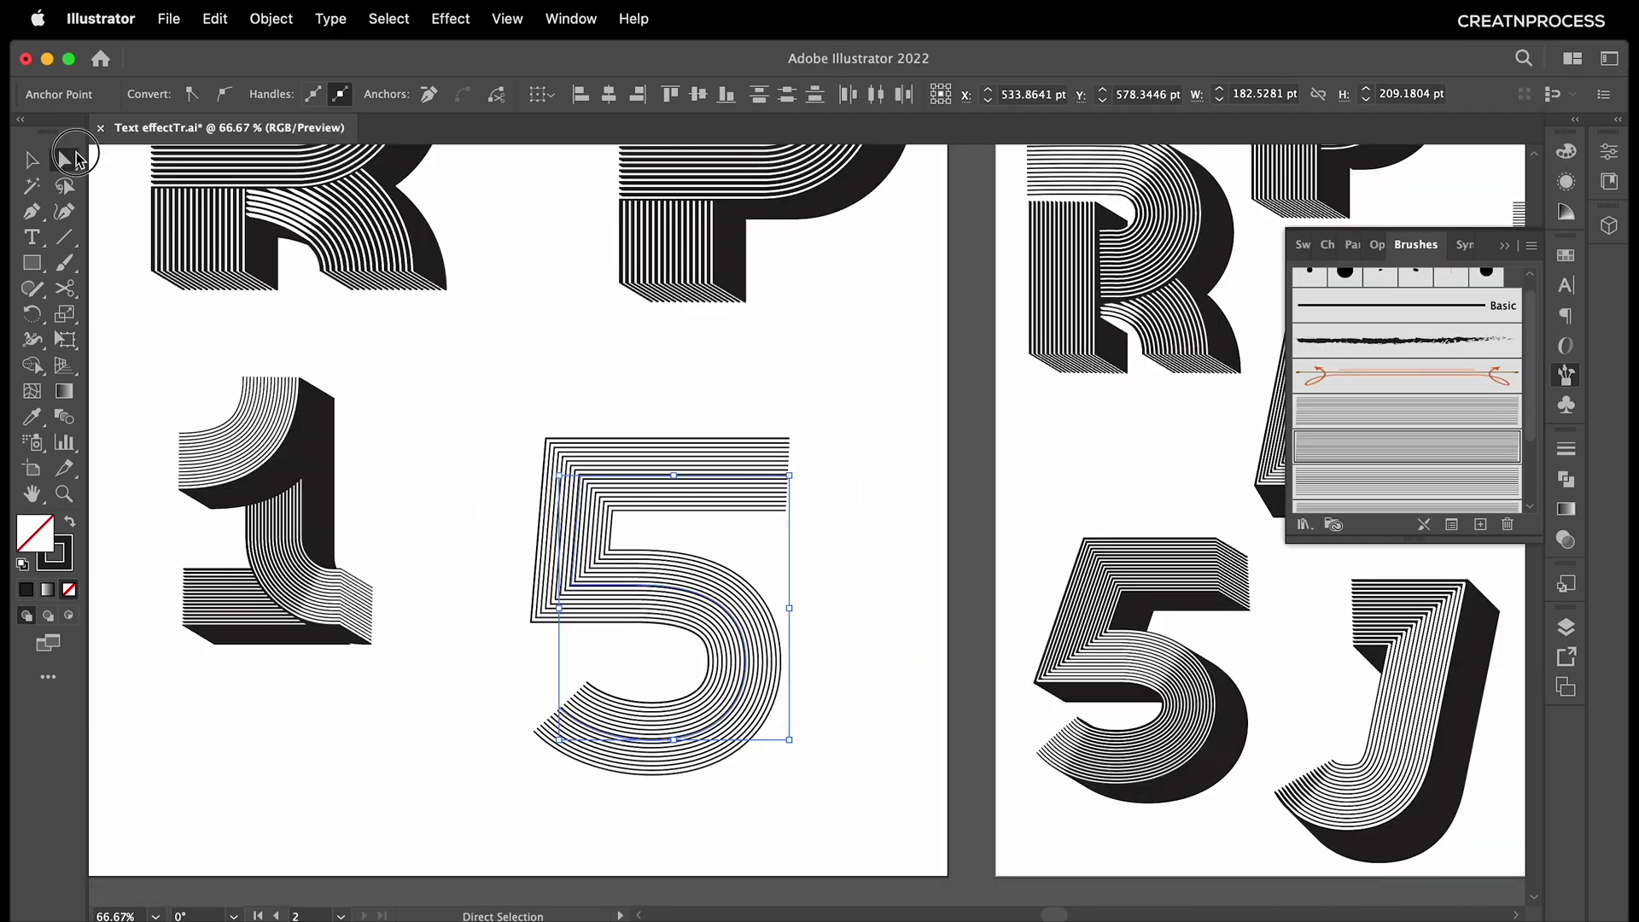
left_click(581, 474)
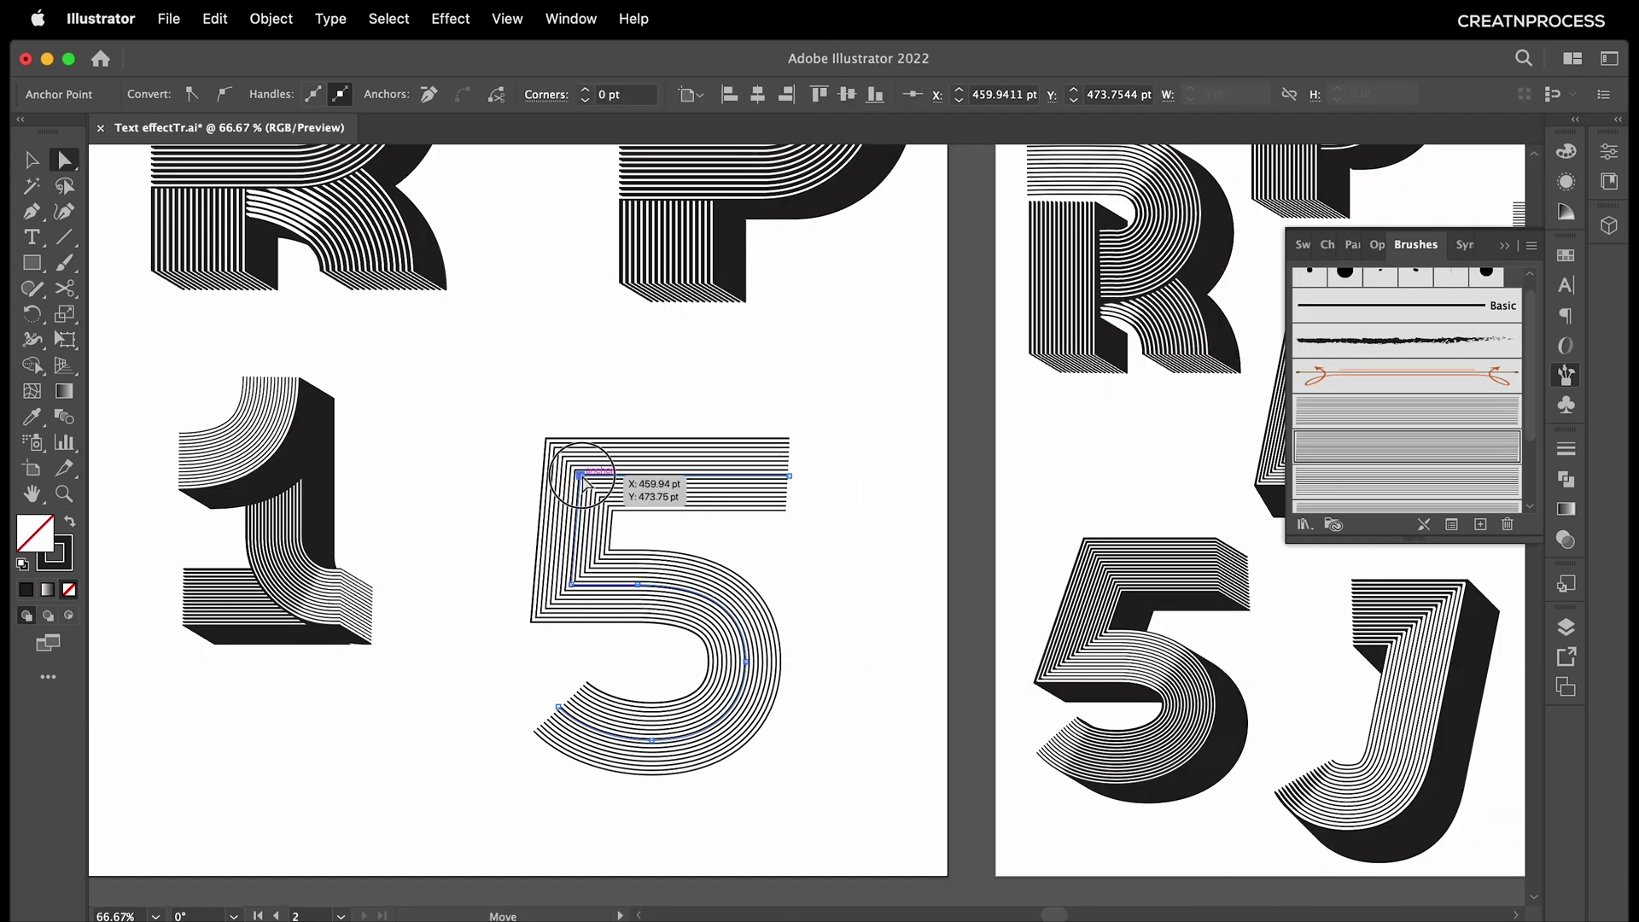
left_click_drag(582, 480, 605, 483)
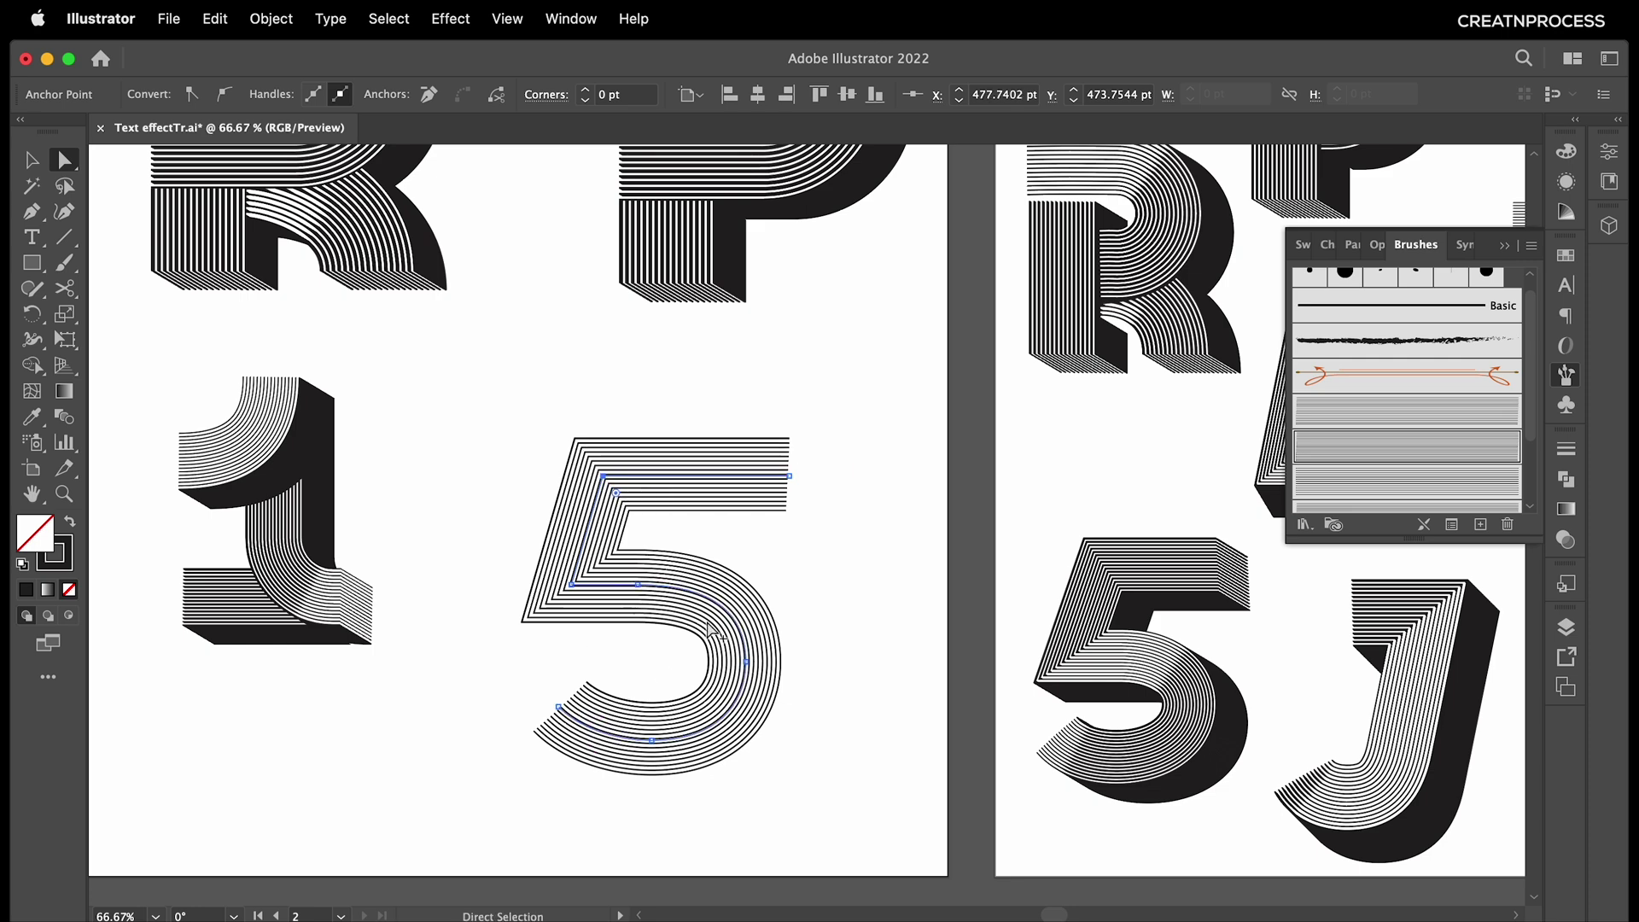
scroll(709, 630, "up", 1)
Add a Transform effect to the 5 with 50 copies, moved 0.5 pt horizontally and 0.3 pt vertically.
key("v")
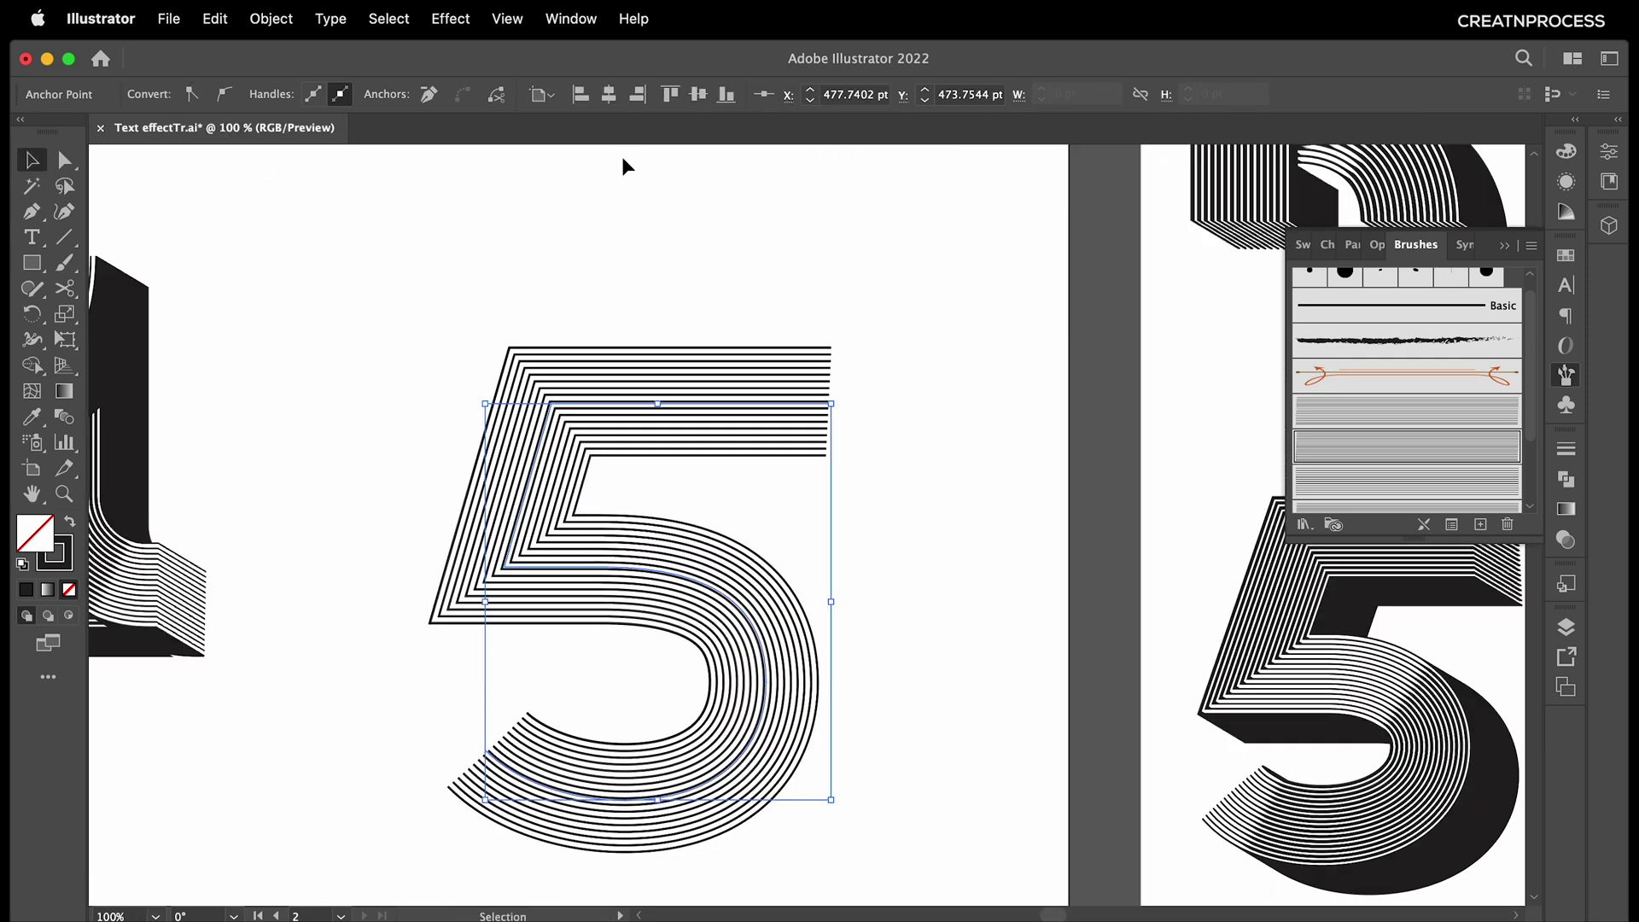
left_click(457, 18)
mouse_move(707, 249)
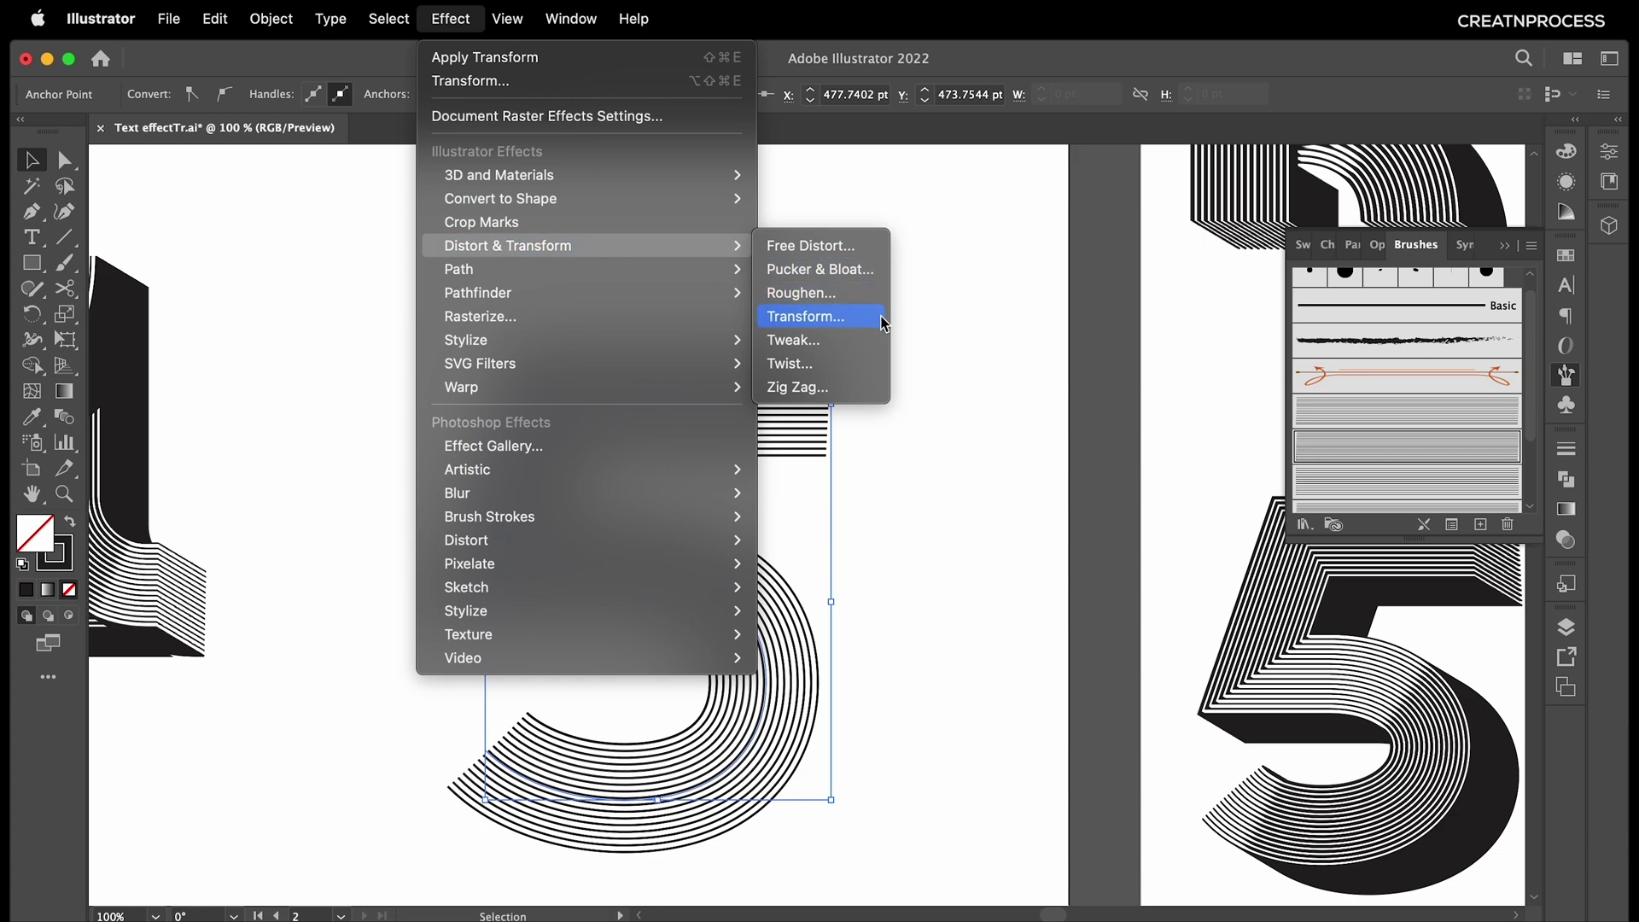
left_click(870, 325)
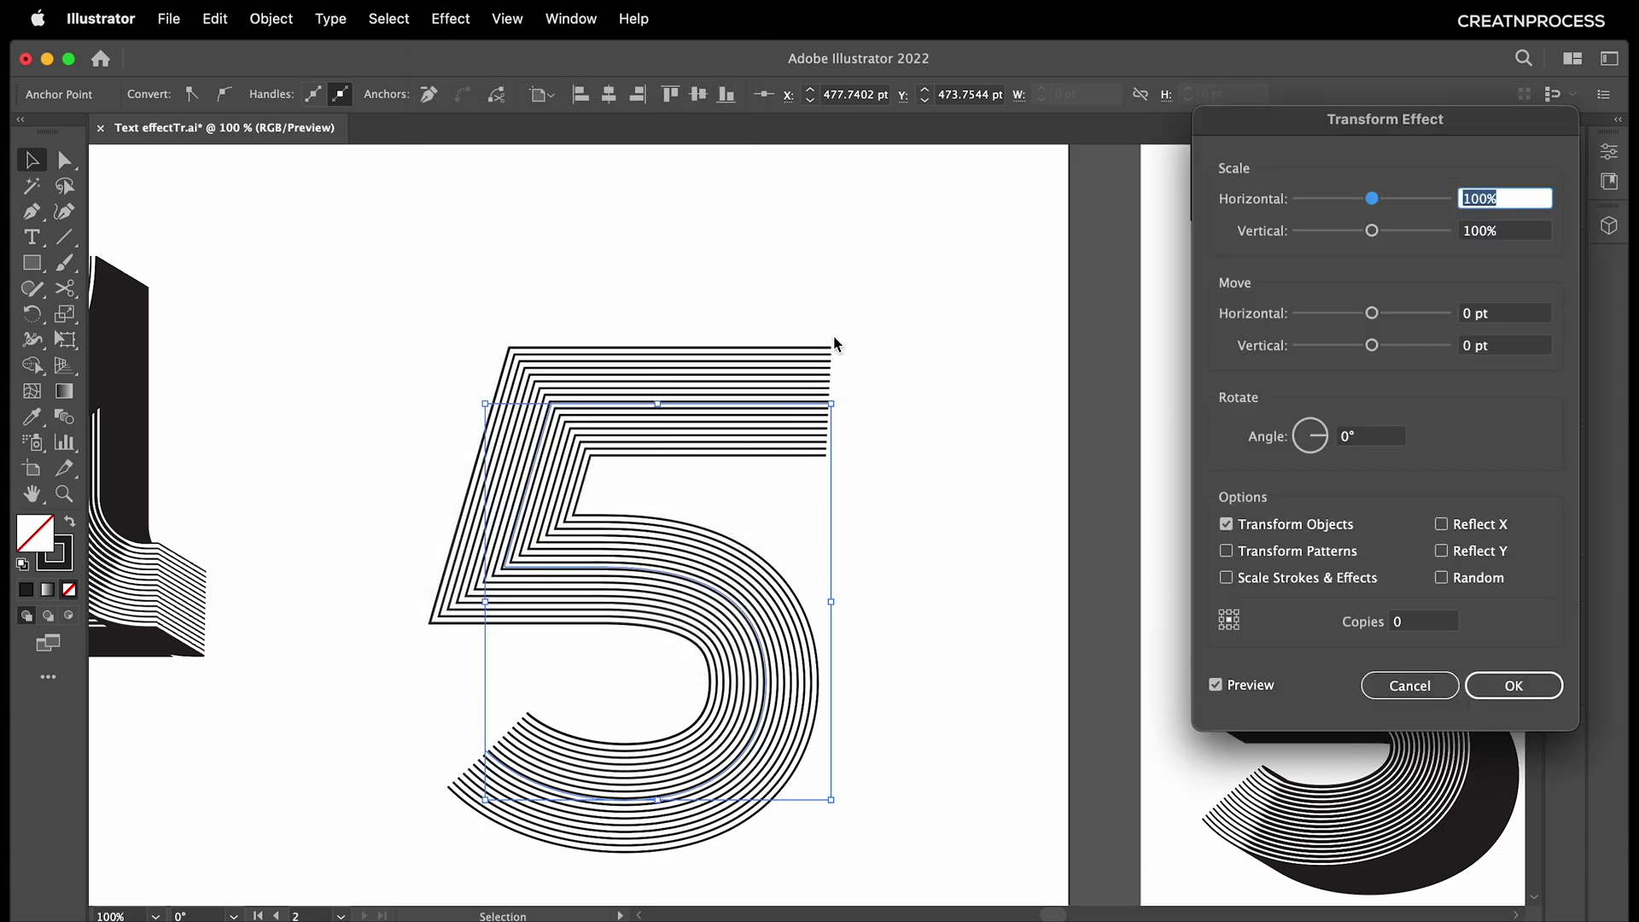
left_click(1407, 628)
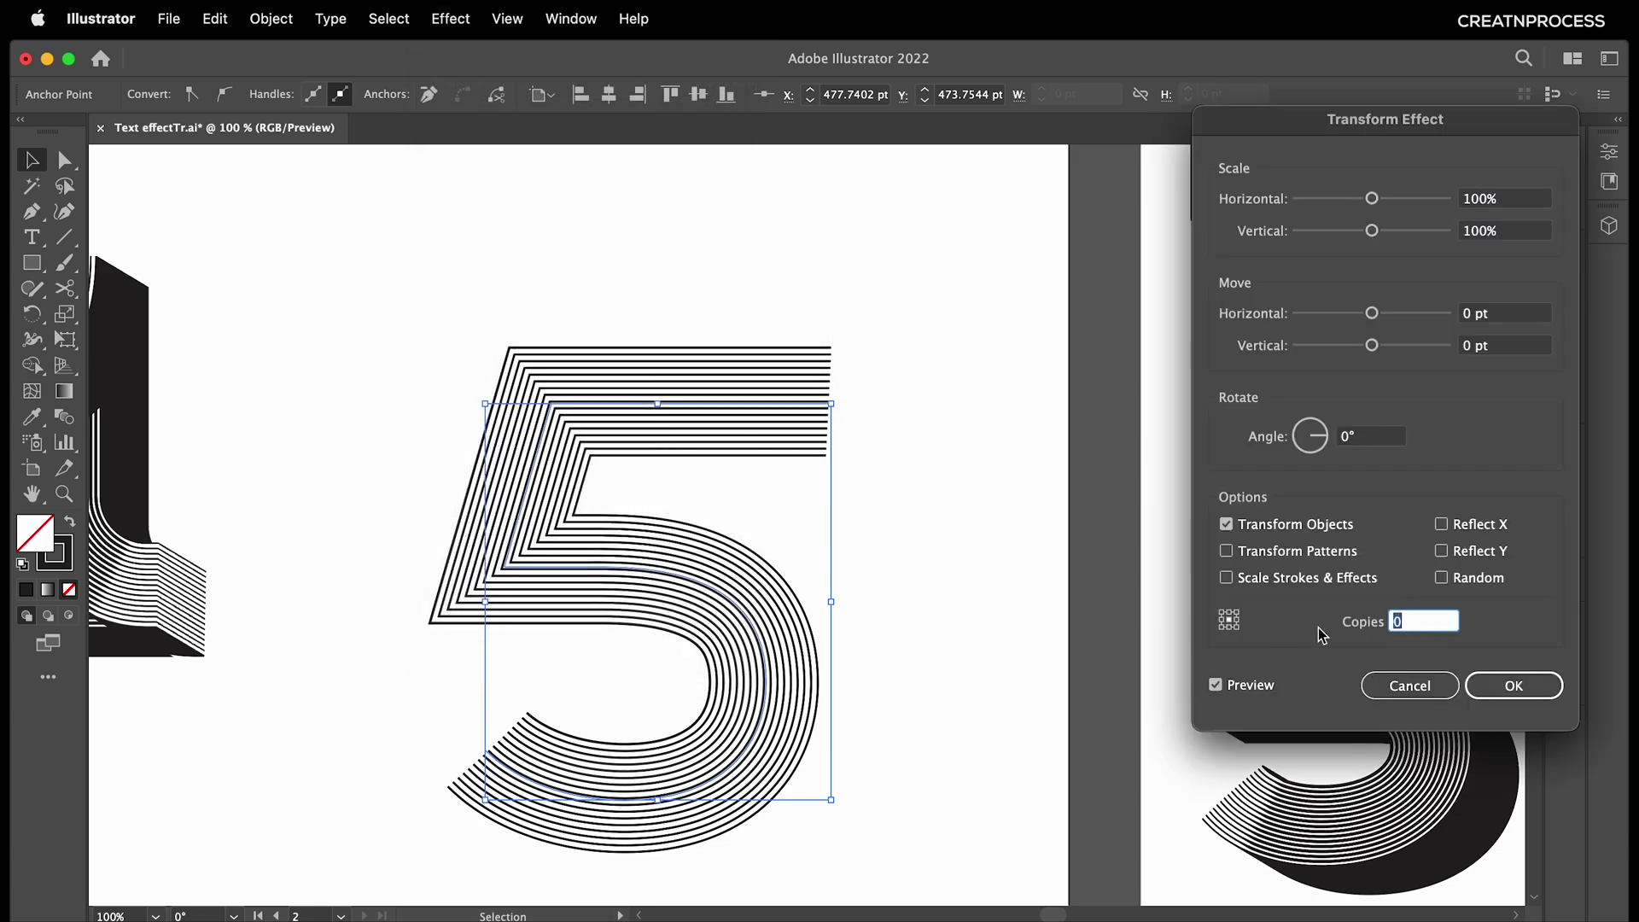
left_click(1473, 348)
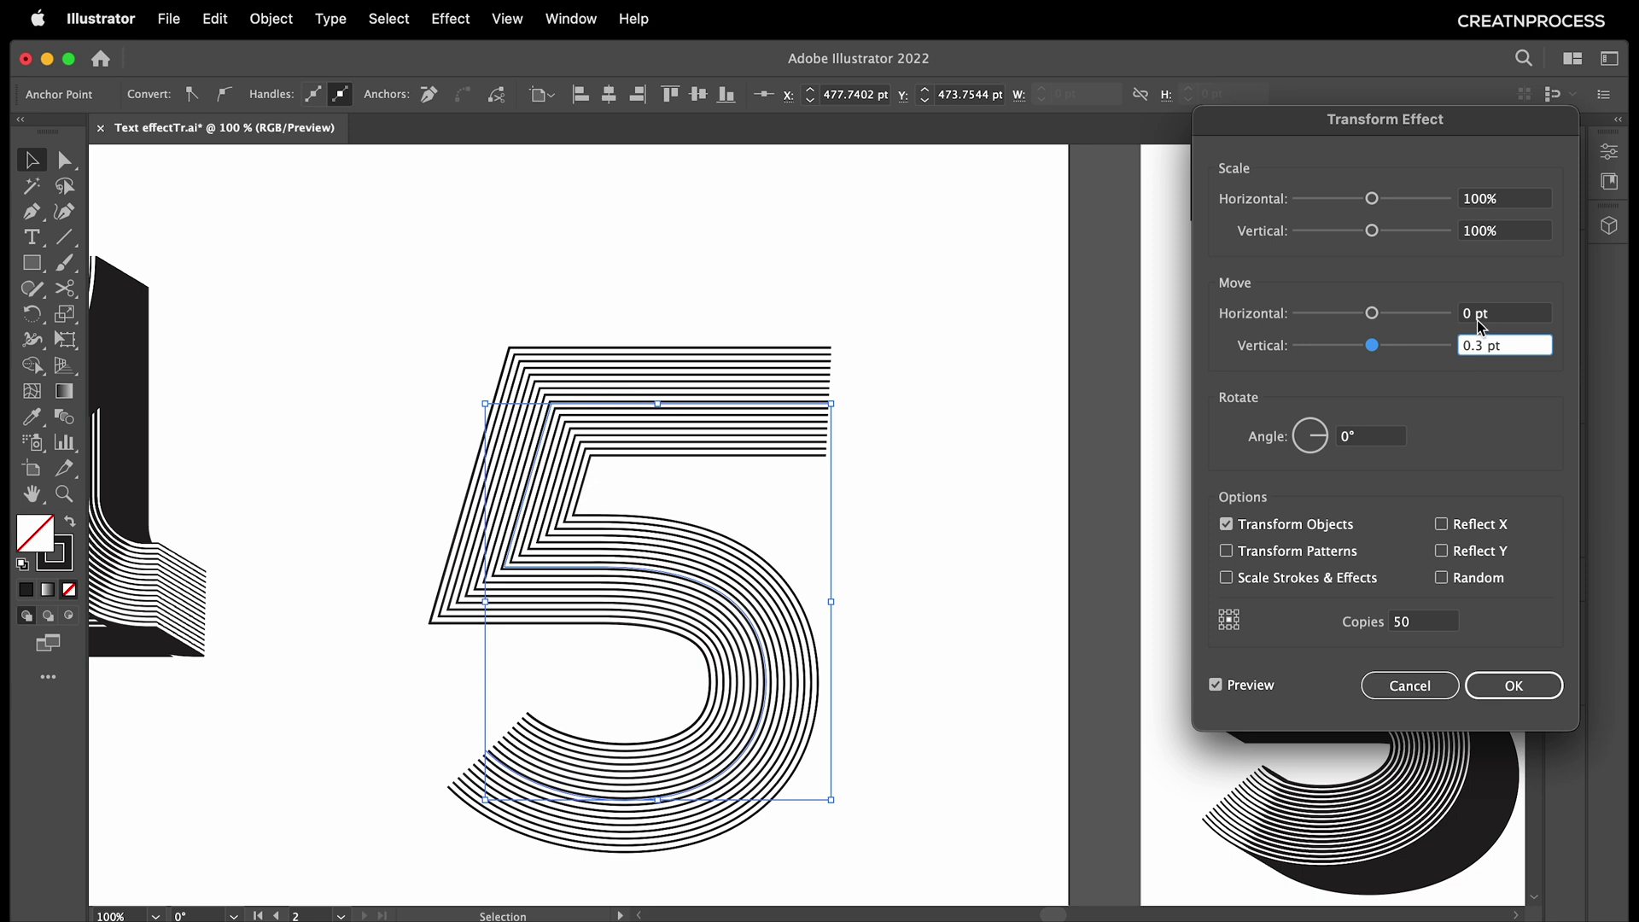
left_click(1481, 325)
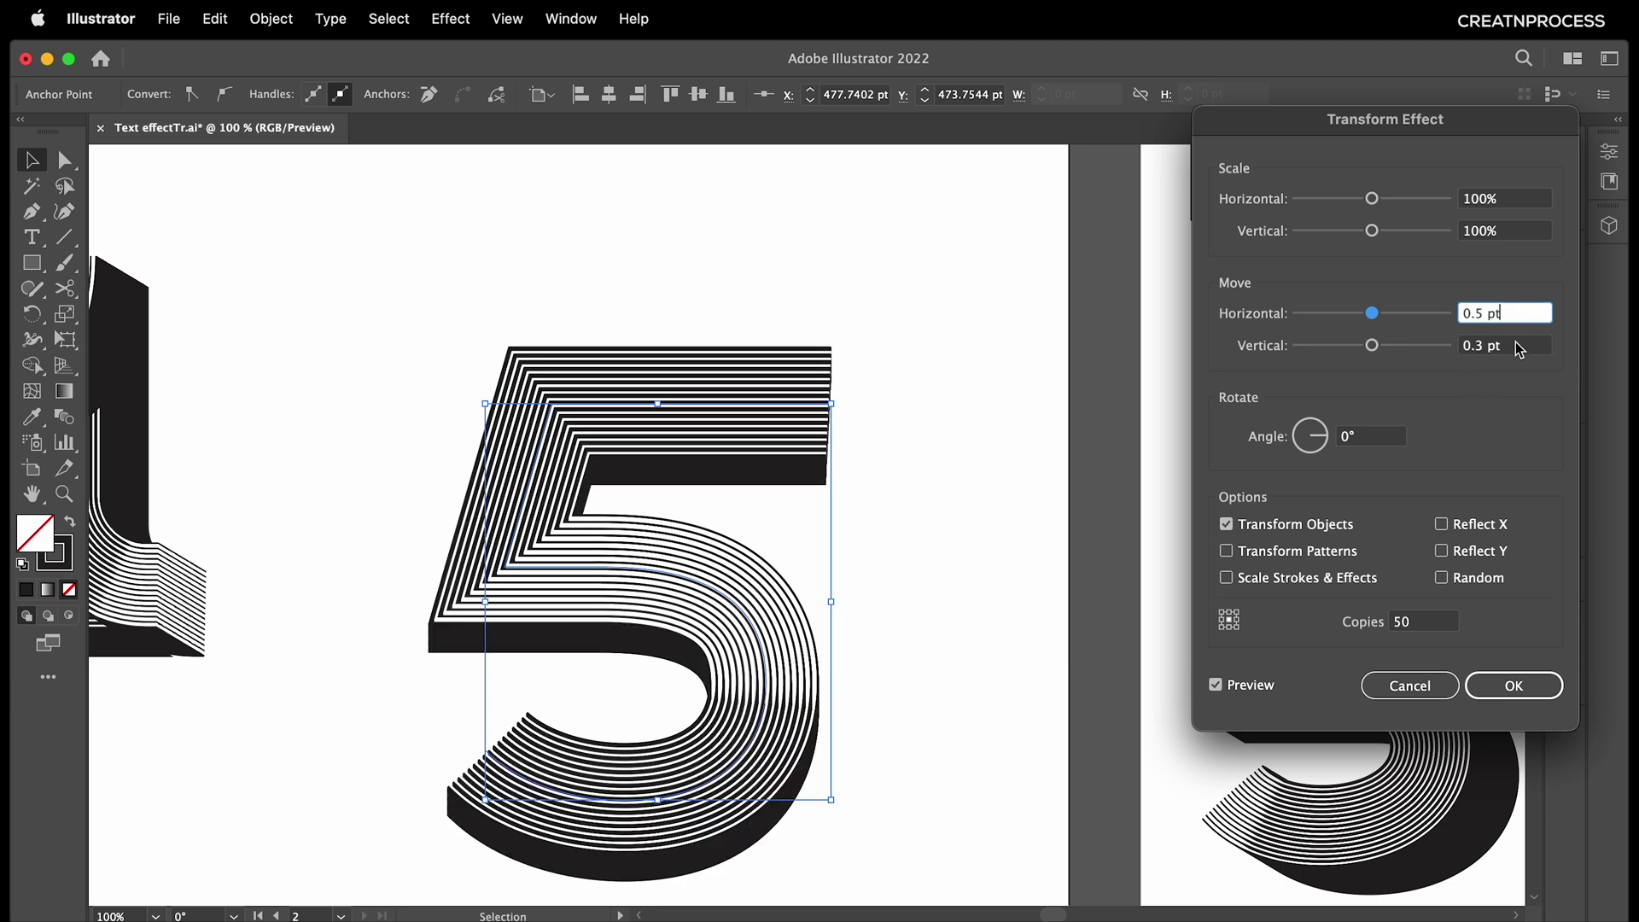
left_click(1518, 348)
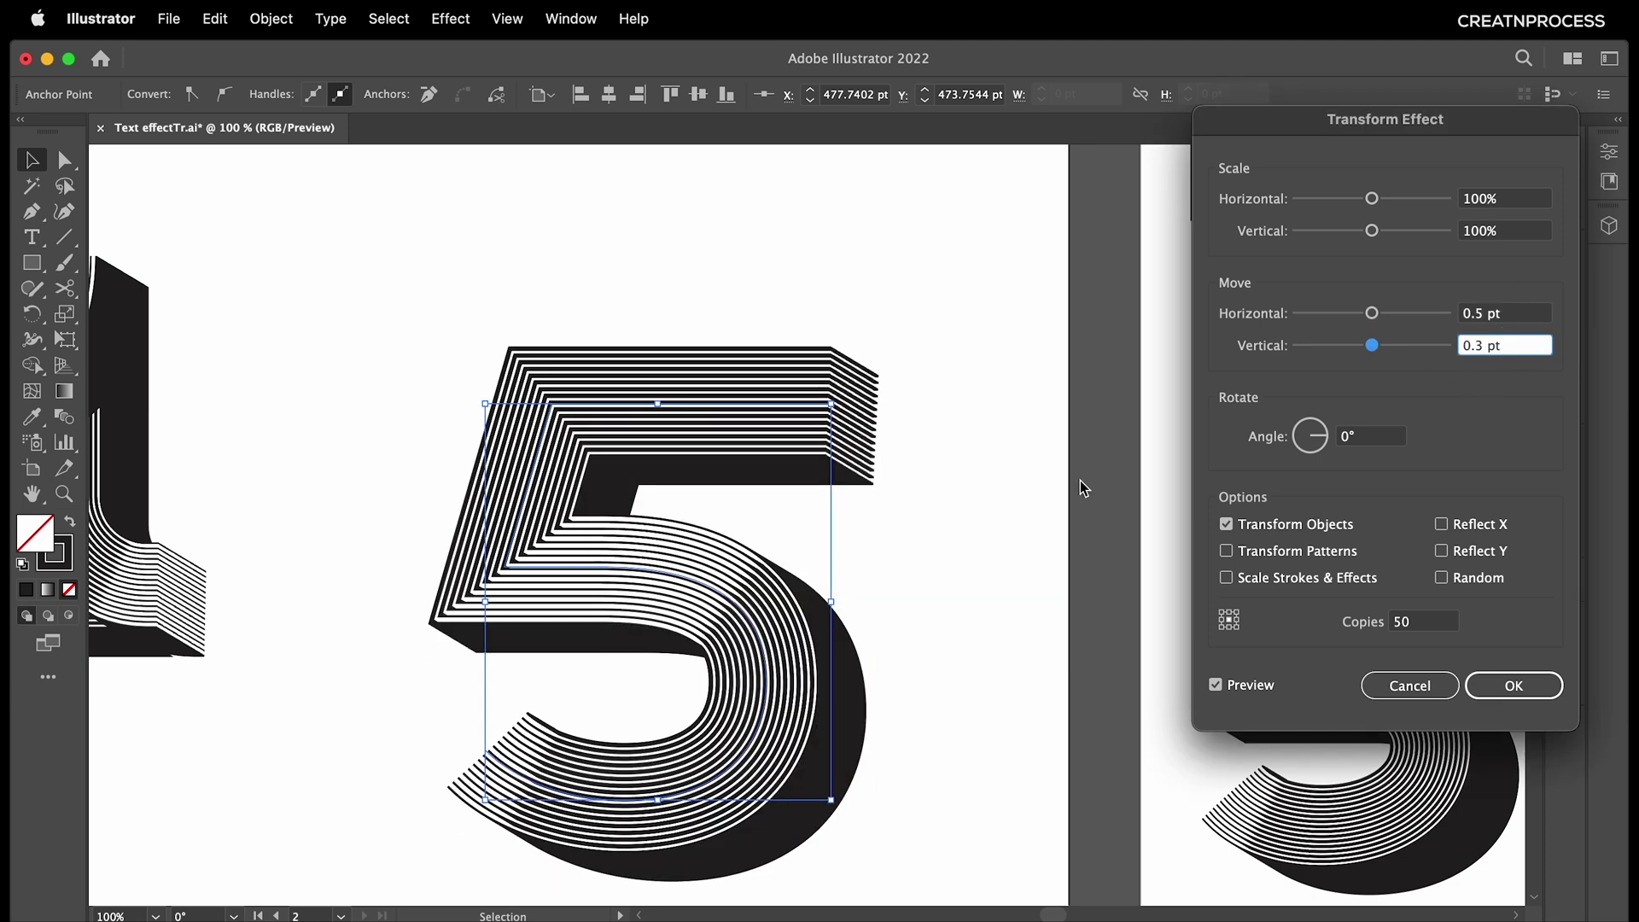
Change the Transform effect's move to 0.7 pt horizontally and 0.4 pt vertically, and uncover the reference 5 behind the dialog.
left_click(1482, 318)
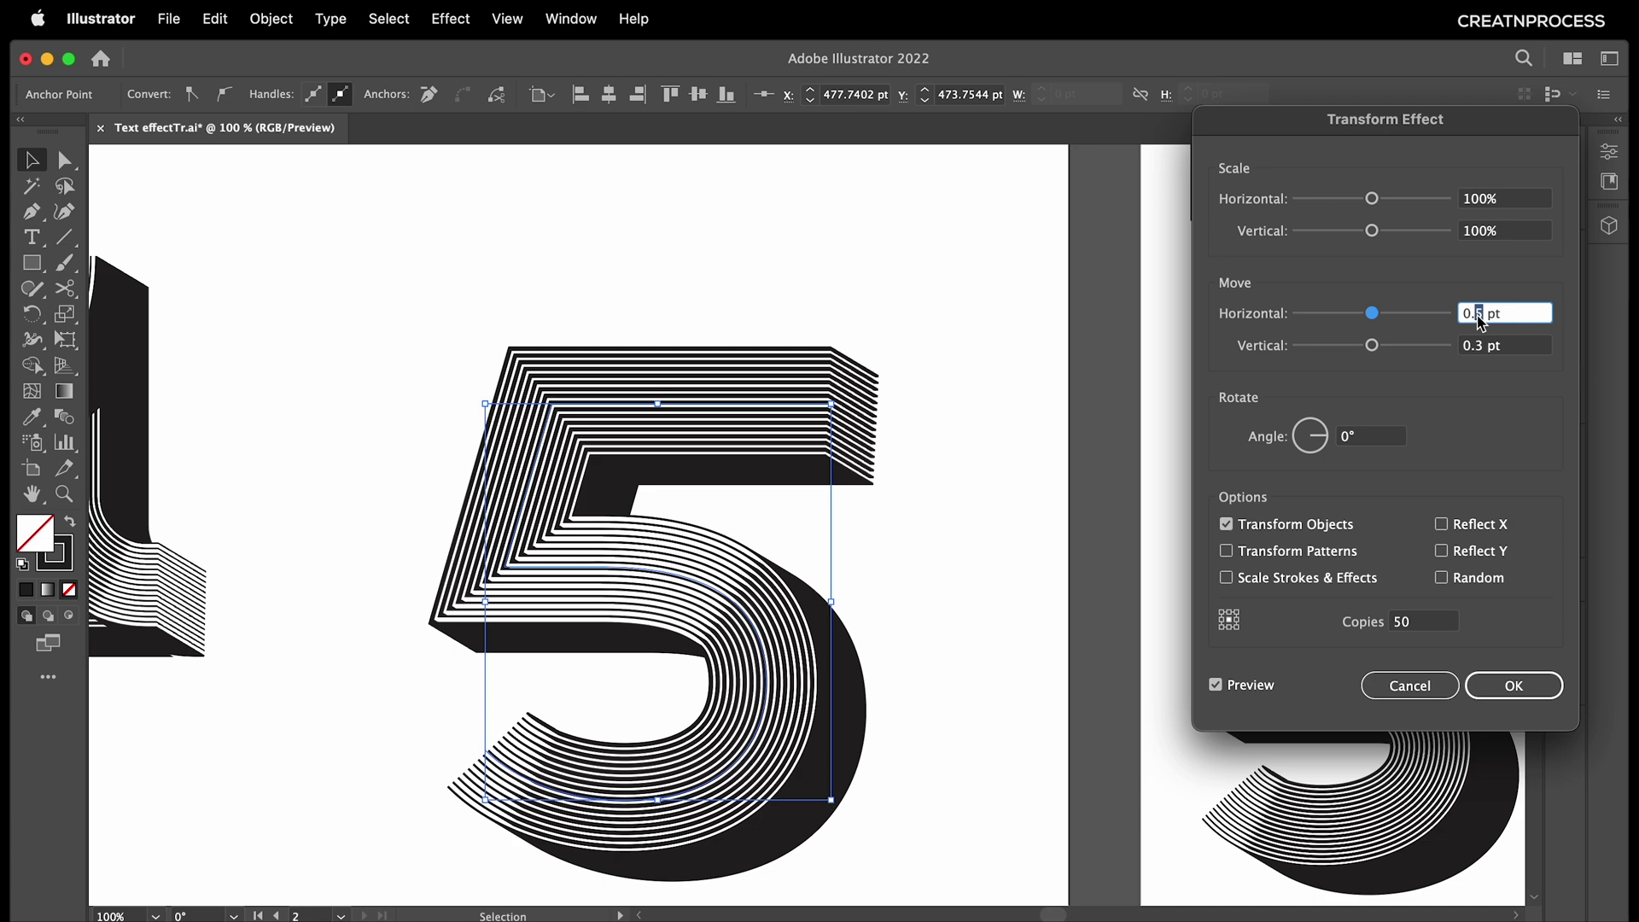
left_click(1483, 347)
left_click(1478, 348)
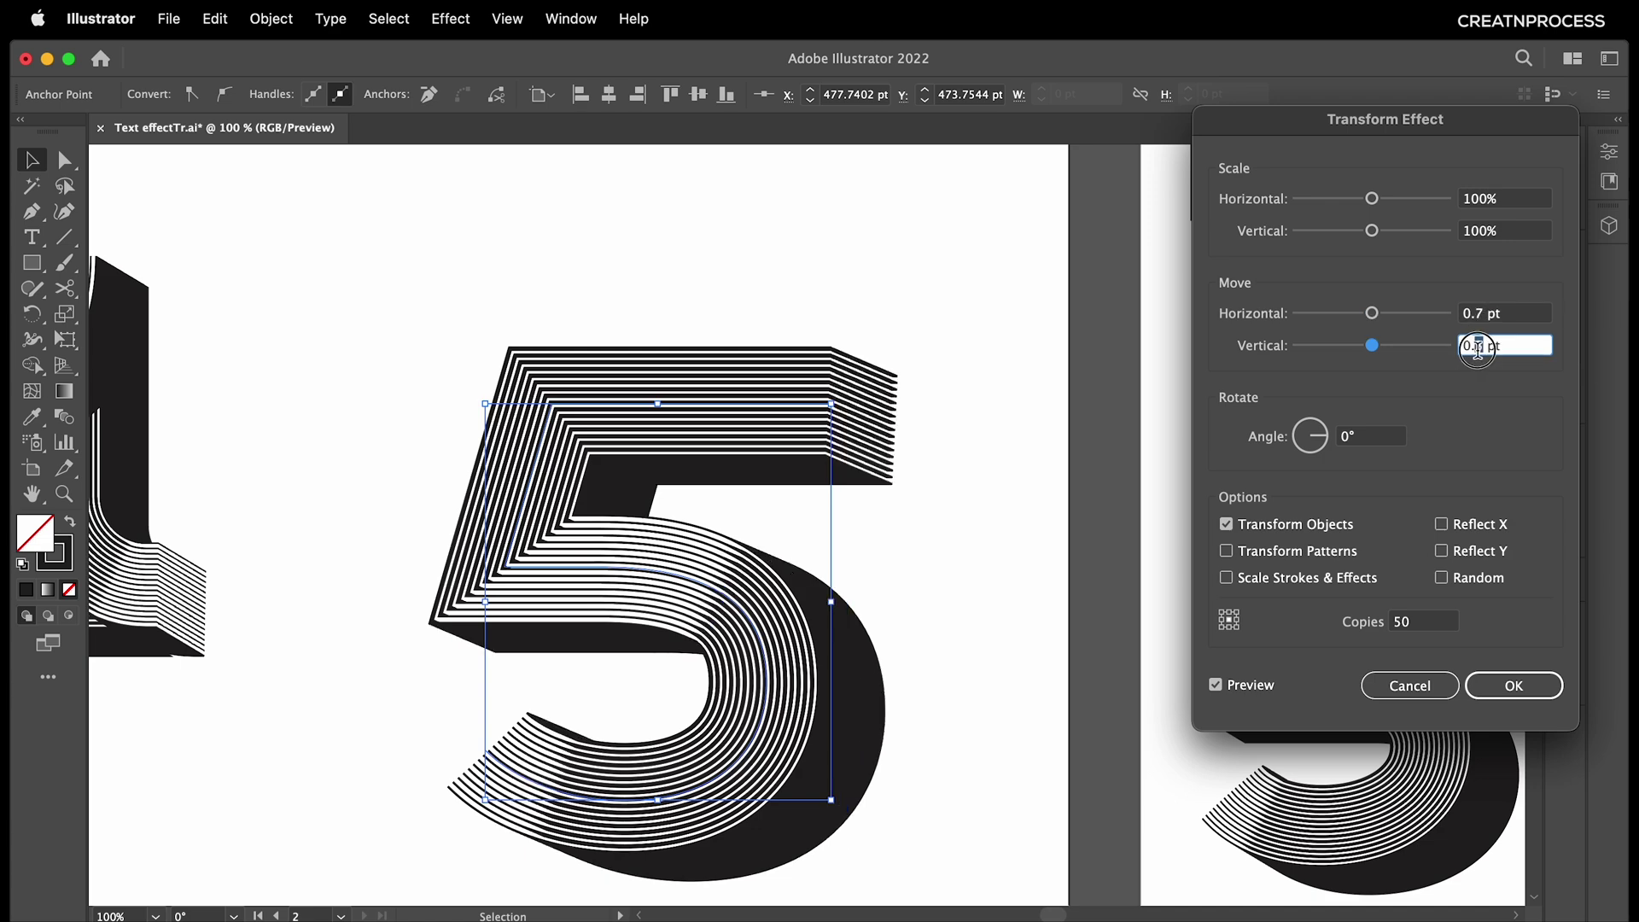
type("4")
left_click(1501, 312)
left_click_drag(1457, 131, 1233, 121)
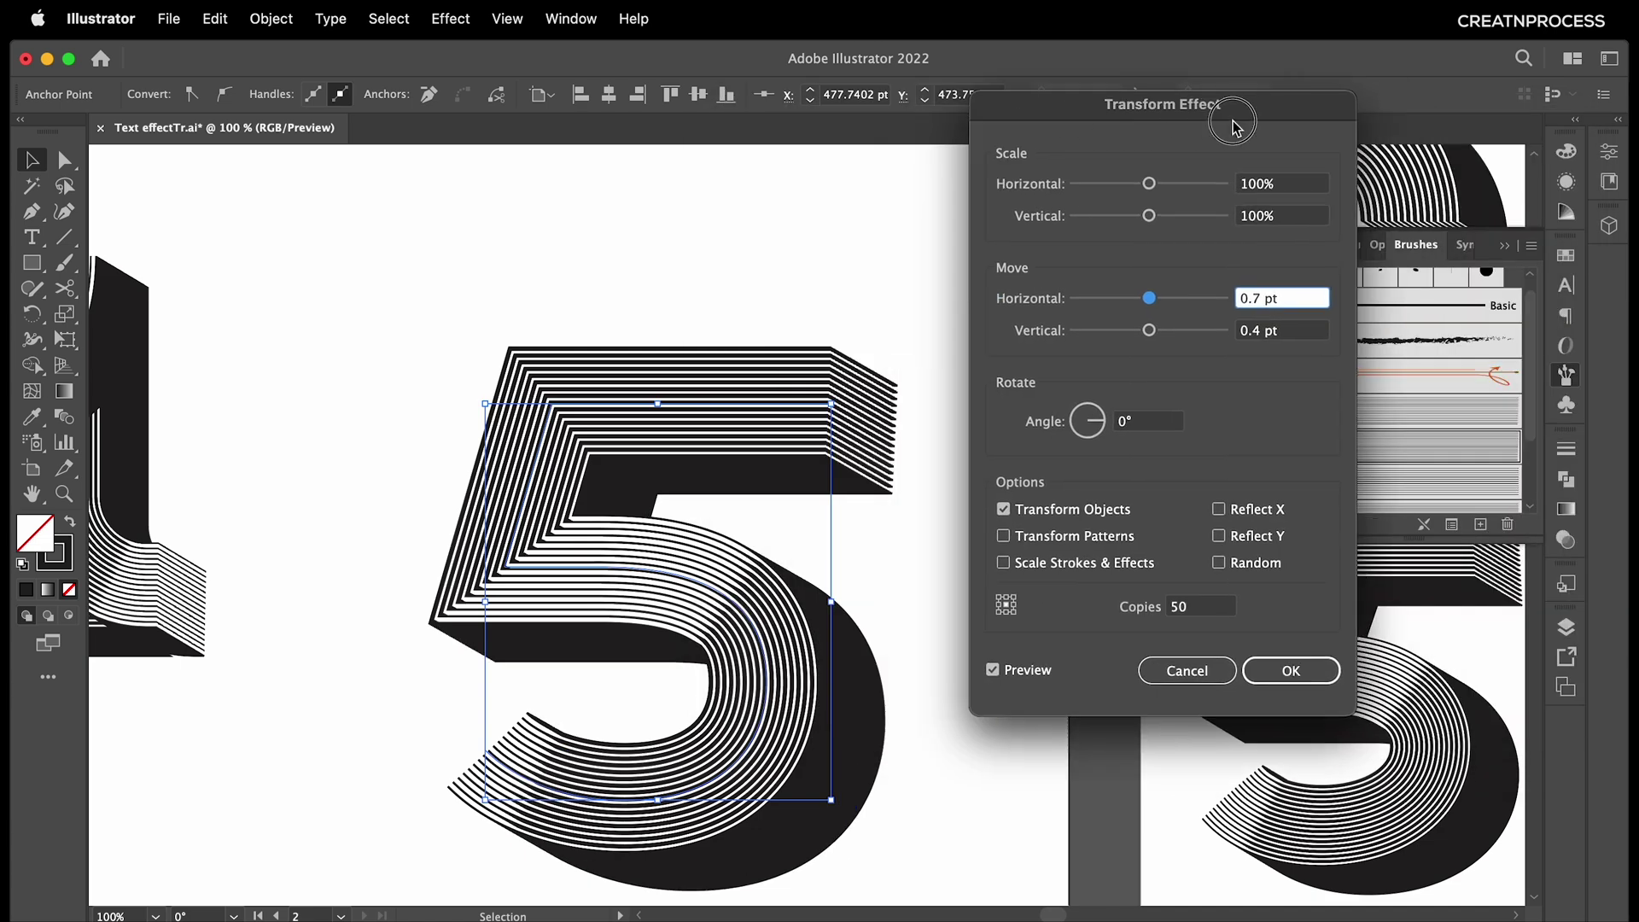
Try a rotation angle of 3° for the Transform effect's copies.
left_click(1125, 422)
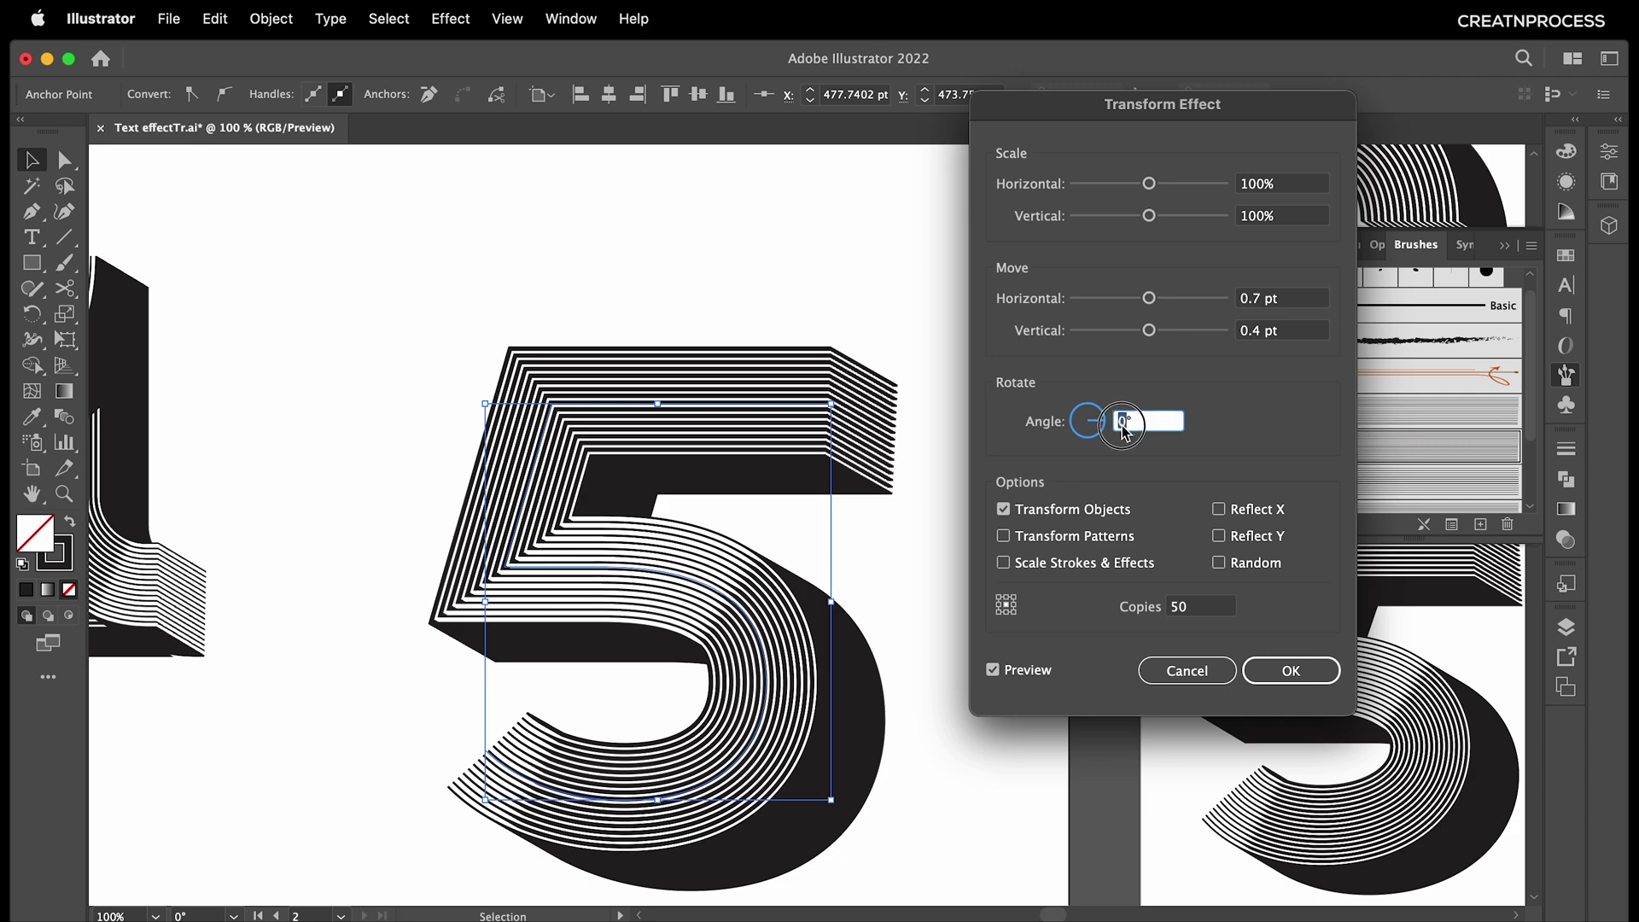
type("3")
left_click(1294, 332)
Try rotation angles of 0.1° and 0.5° for the Transform effect's copies on the 5.
left_click(1120, 423)
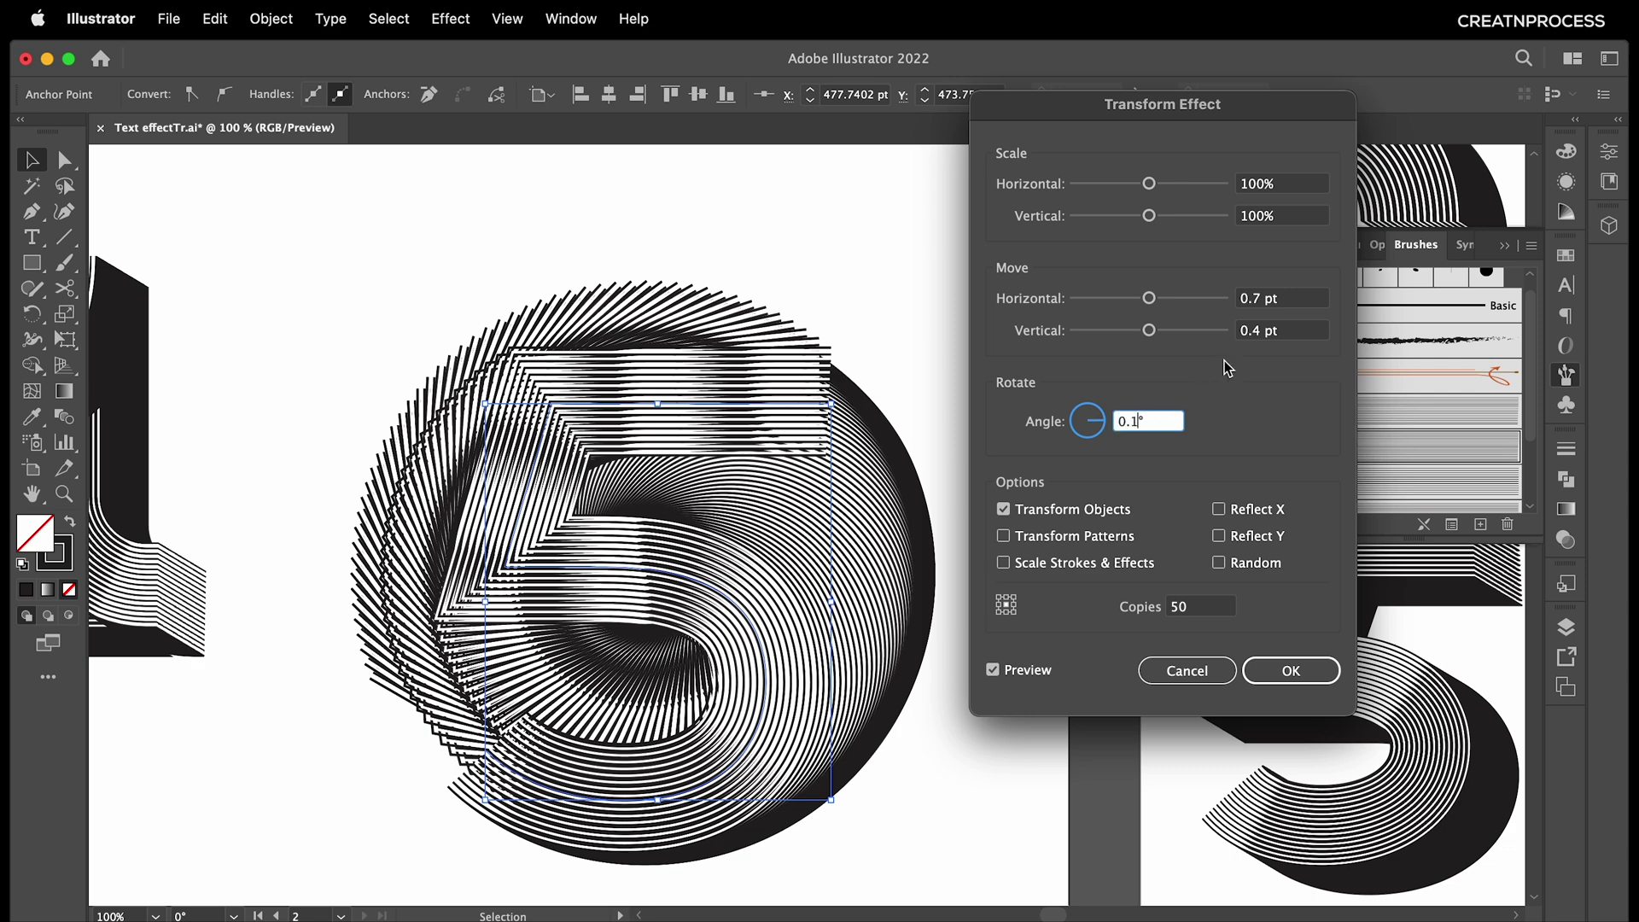
left_click(1263, 331)
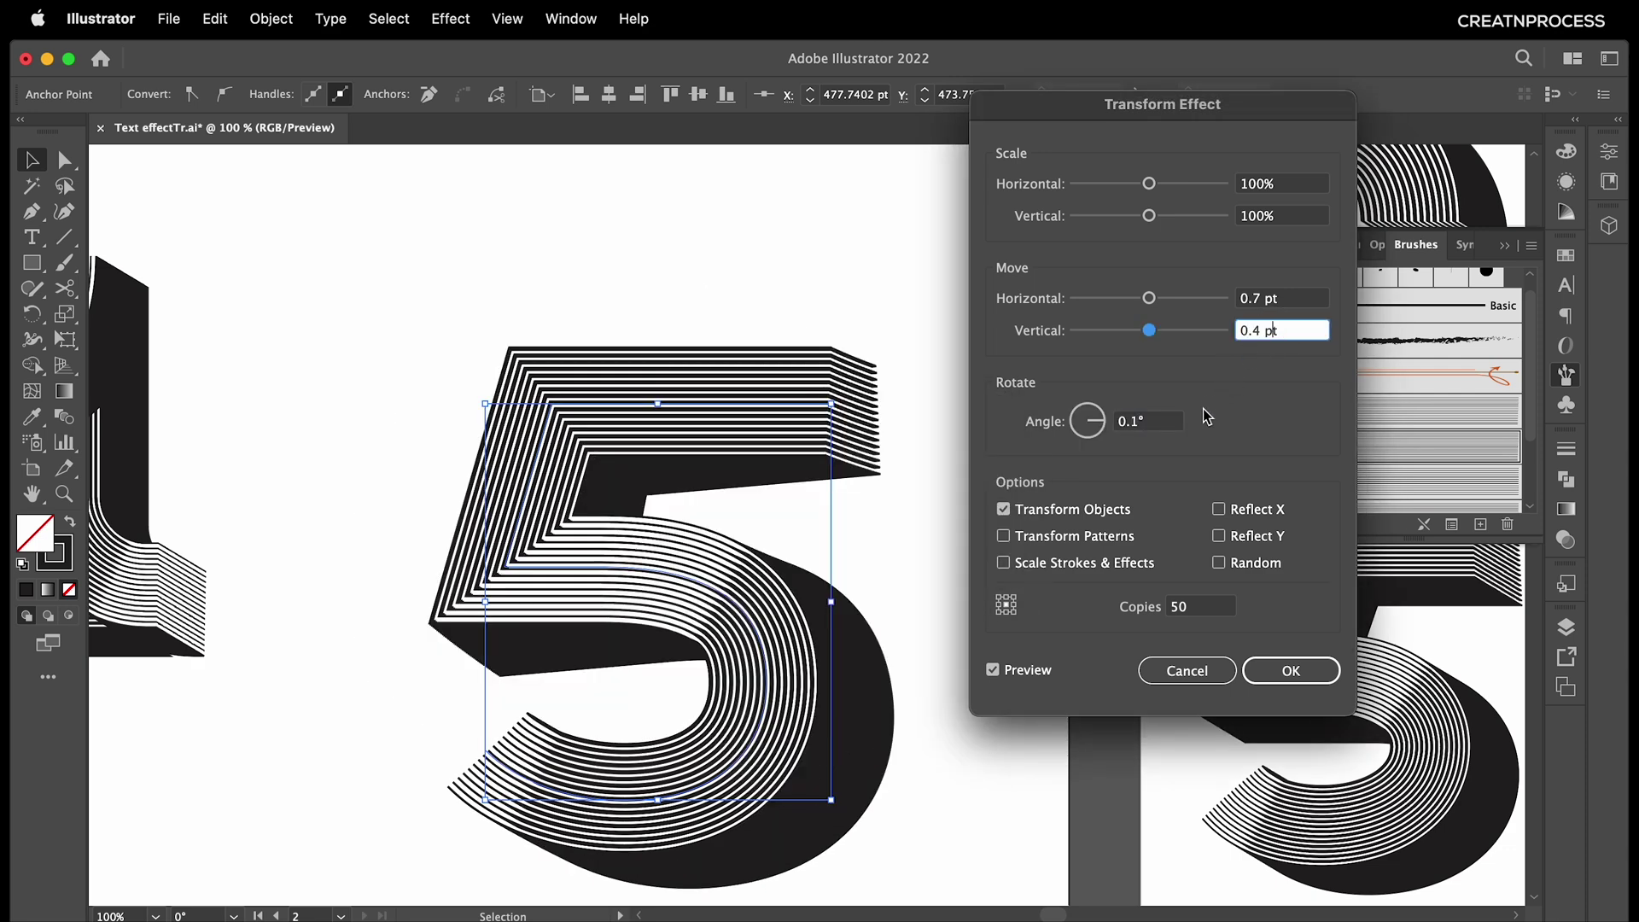
left_click(1140, 421)
double_click(1133, 420)
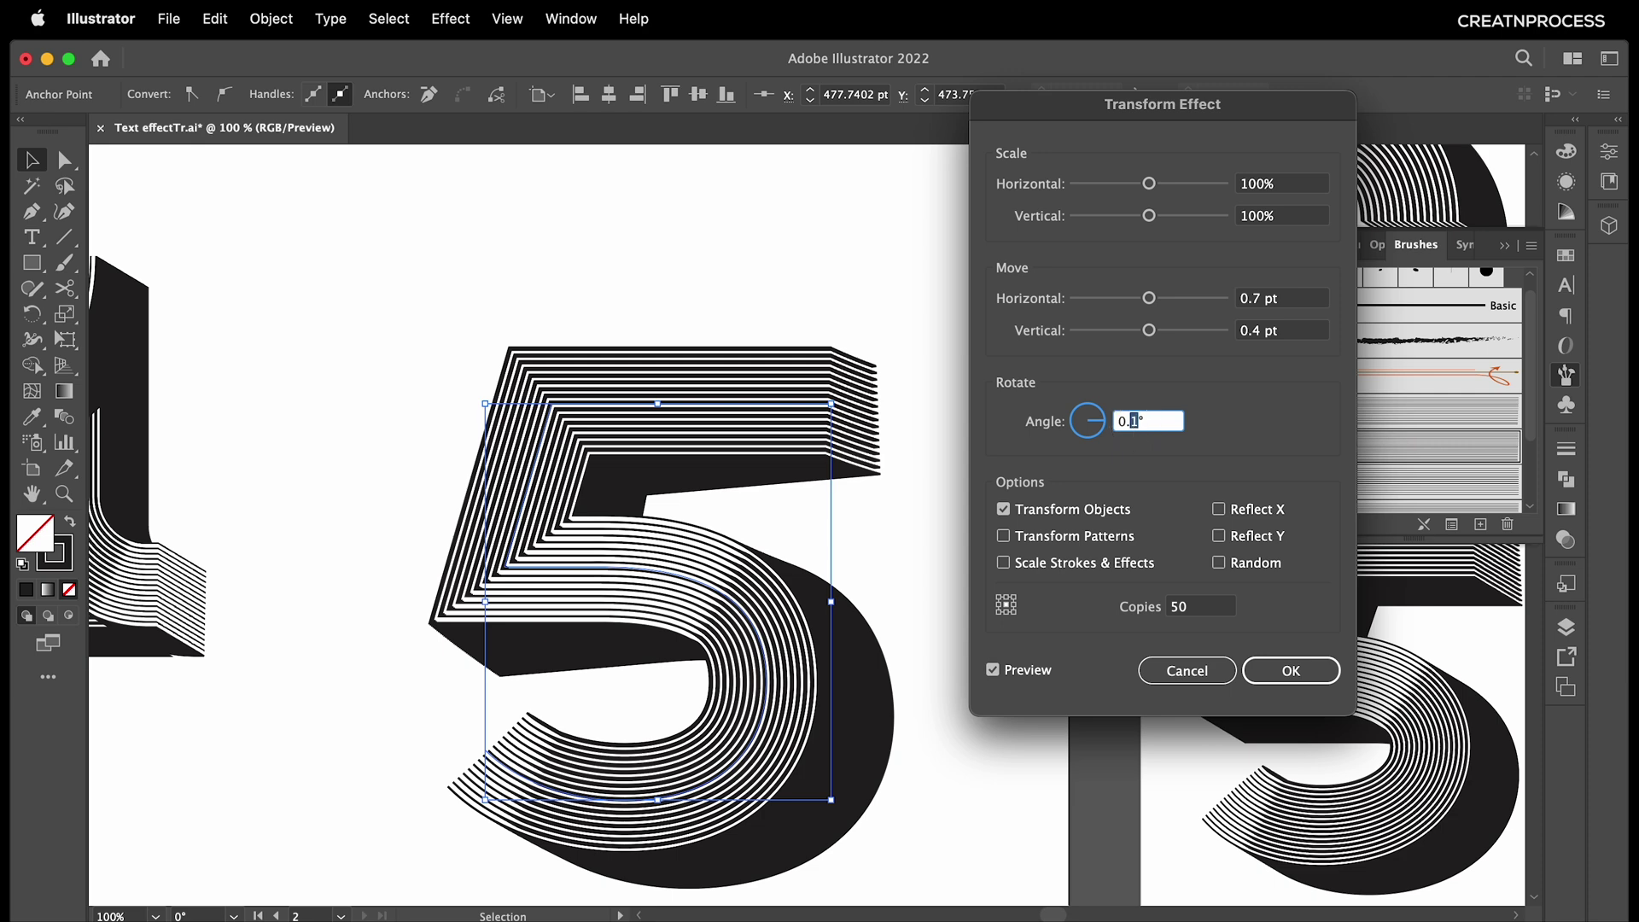
left_click(1279, 333)
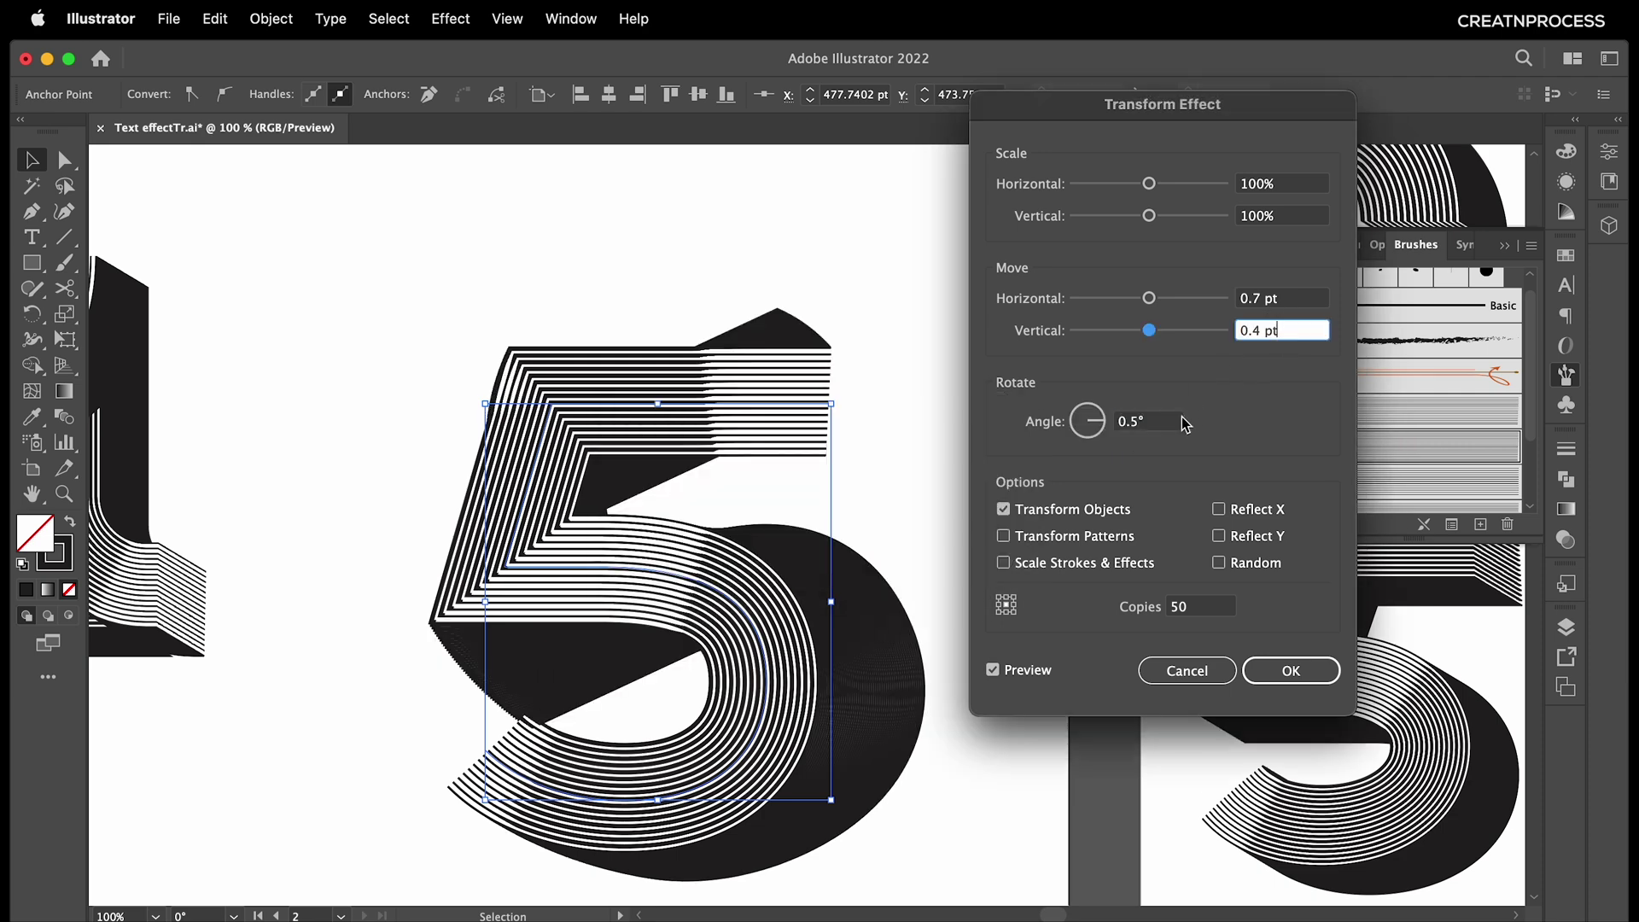
Set the copies' rotation angle to 0.2°, apply the Transform effect to the 5 and deselect it.
double_click(1134, 420)
type("2")
left_click(1290, 334)
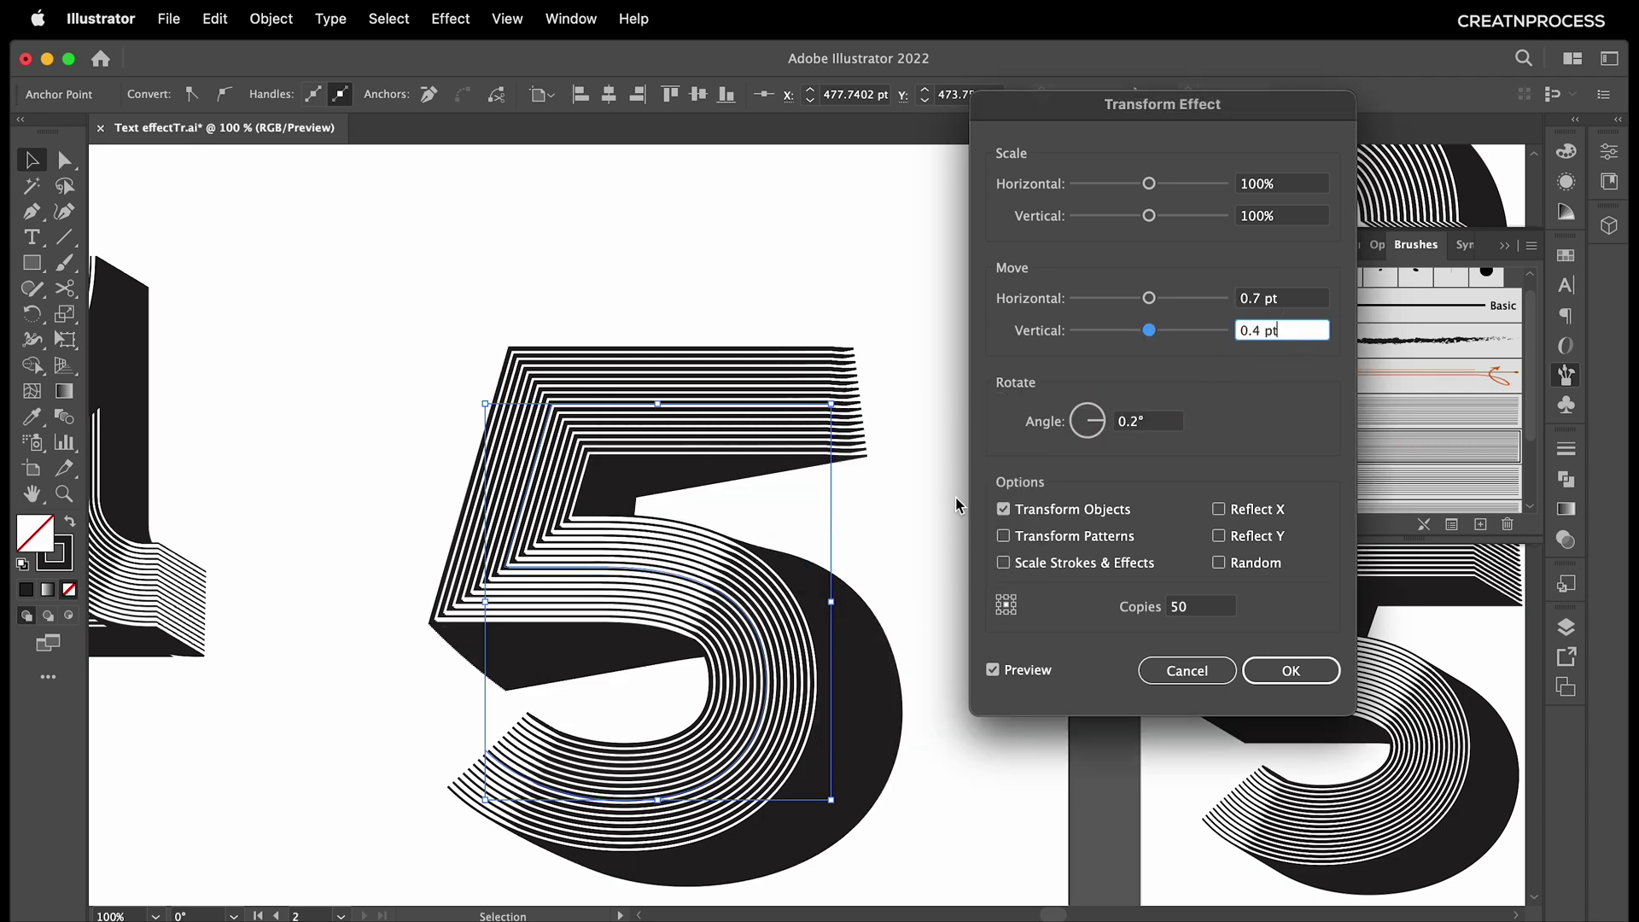
left_click(1289, 670)
key("super+minus")
key("super+minus")
key("super+minus")
left_click(985, 614)
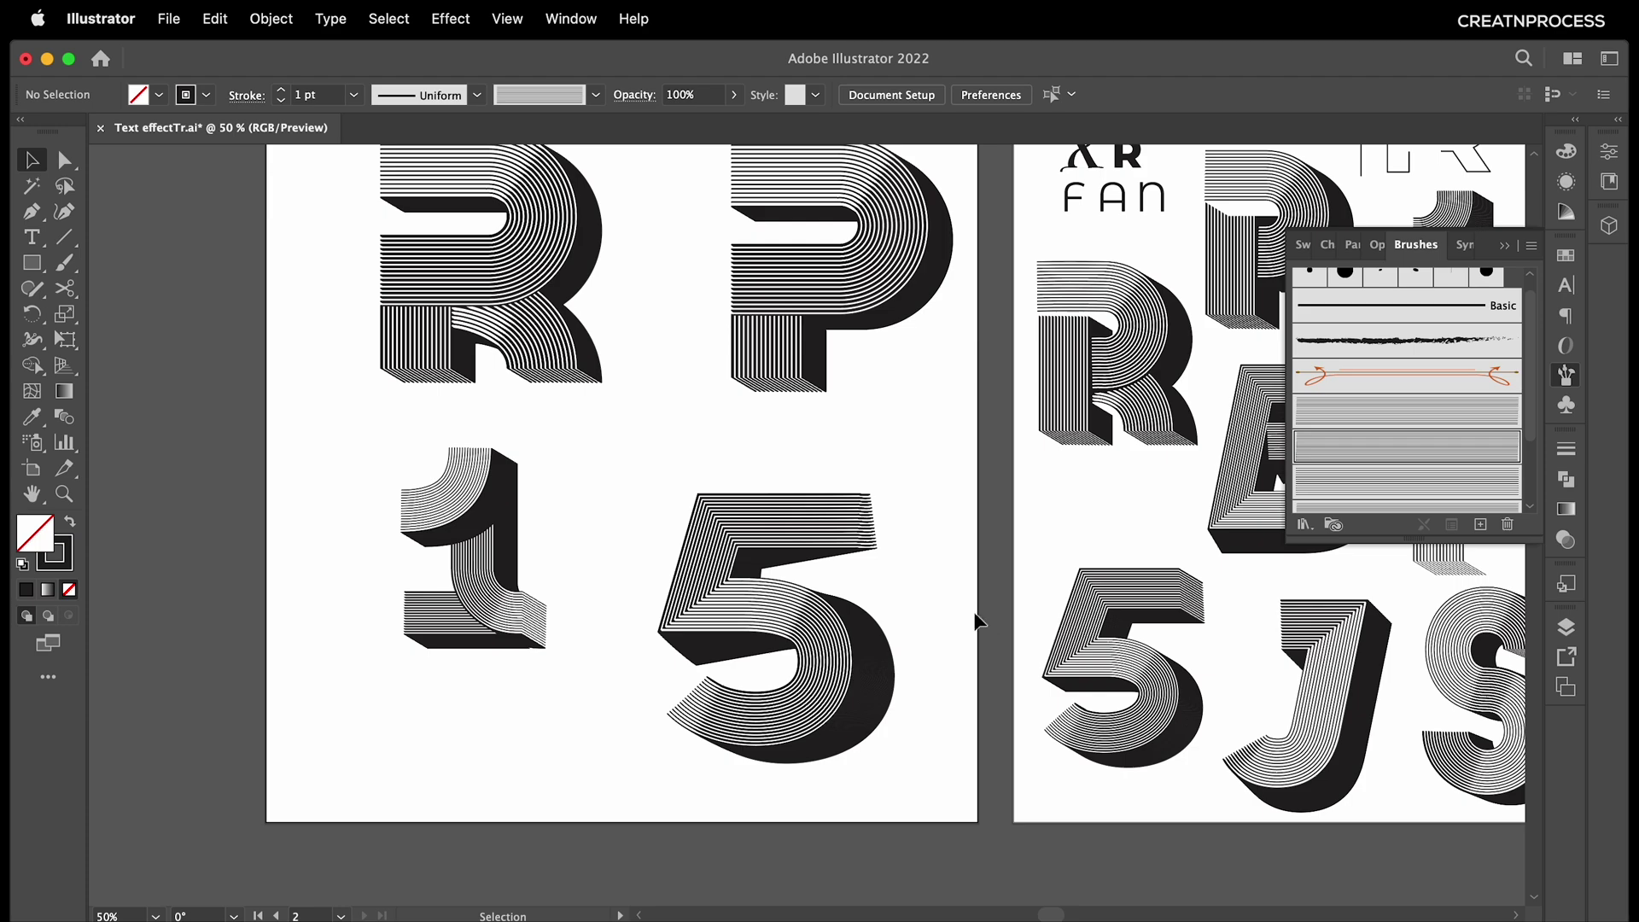
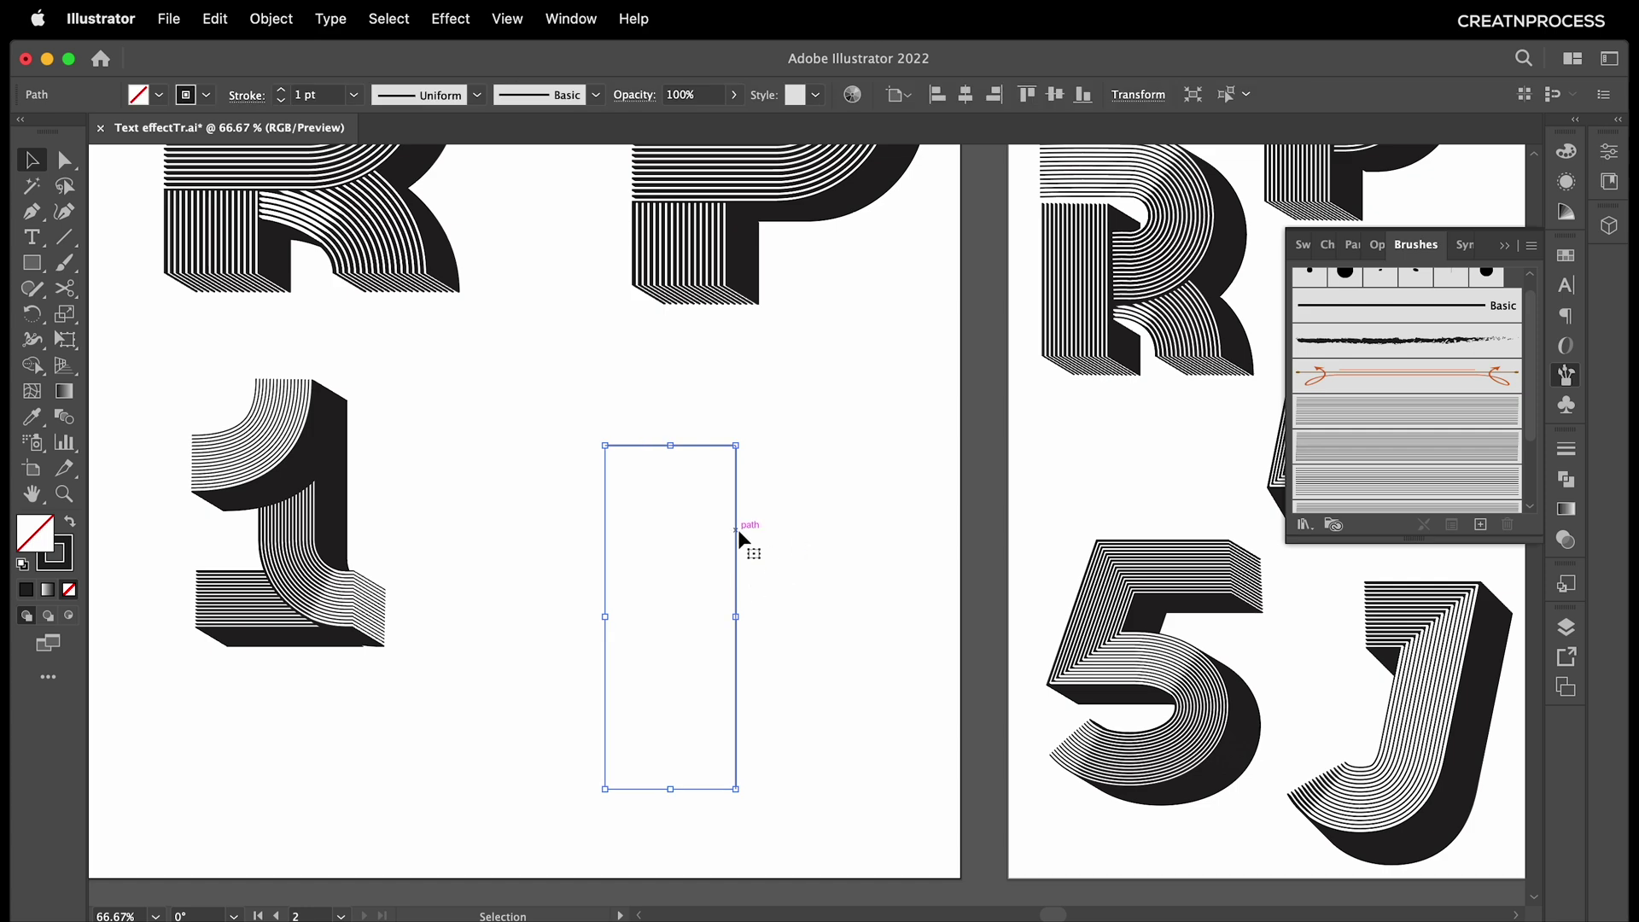
Copy the FAN sample text onto the empty area below the striped P and change its wording to J.
left_click(819, 634)
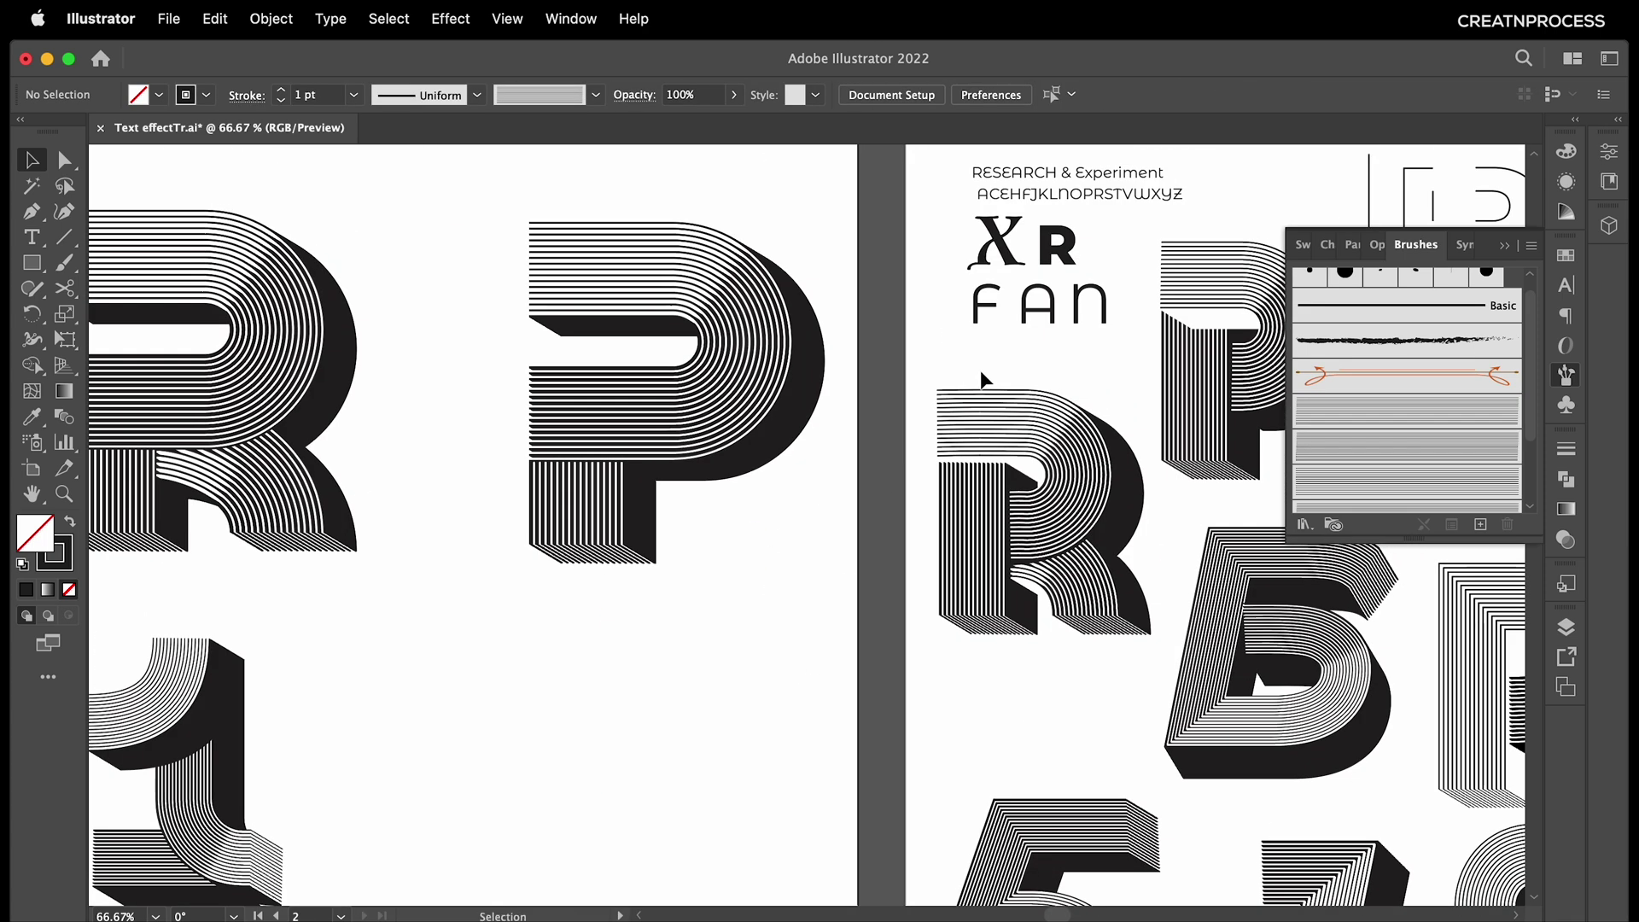
left_click_drag(1036, 310, 781, 666)
double_click(765, 662)
type("J")
key("Escape")
Enlarge the J to about 284 pt in the space beside the 1 and set its font style to Italic.
left_click_drag(772, 629, 914, 289)
left_click_drag(867, 530, 697, 701)
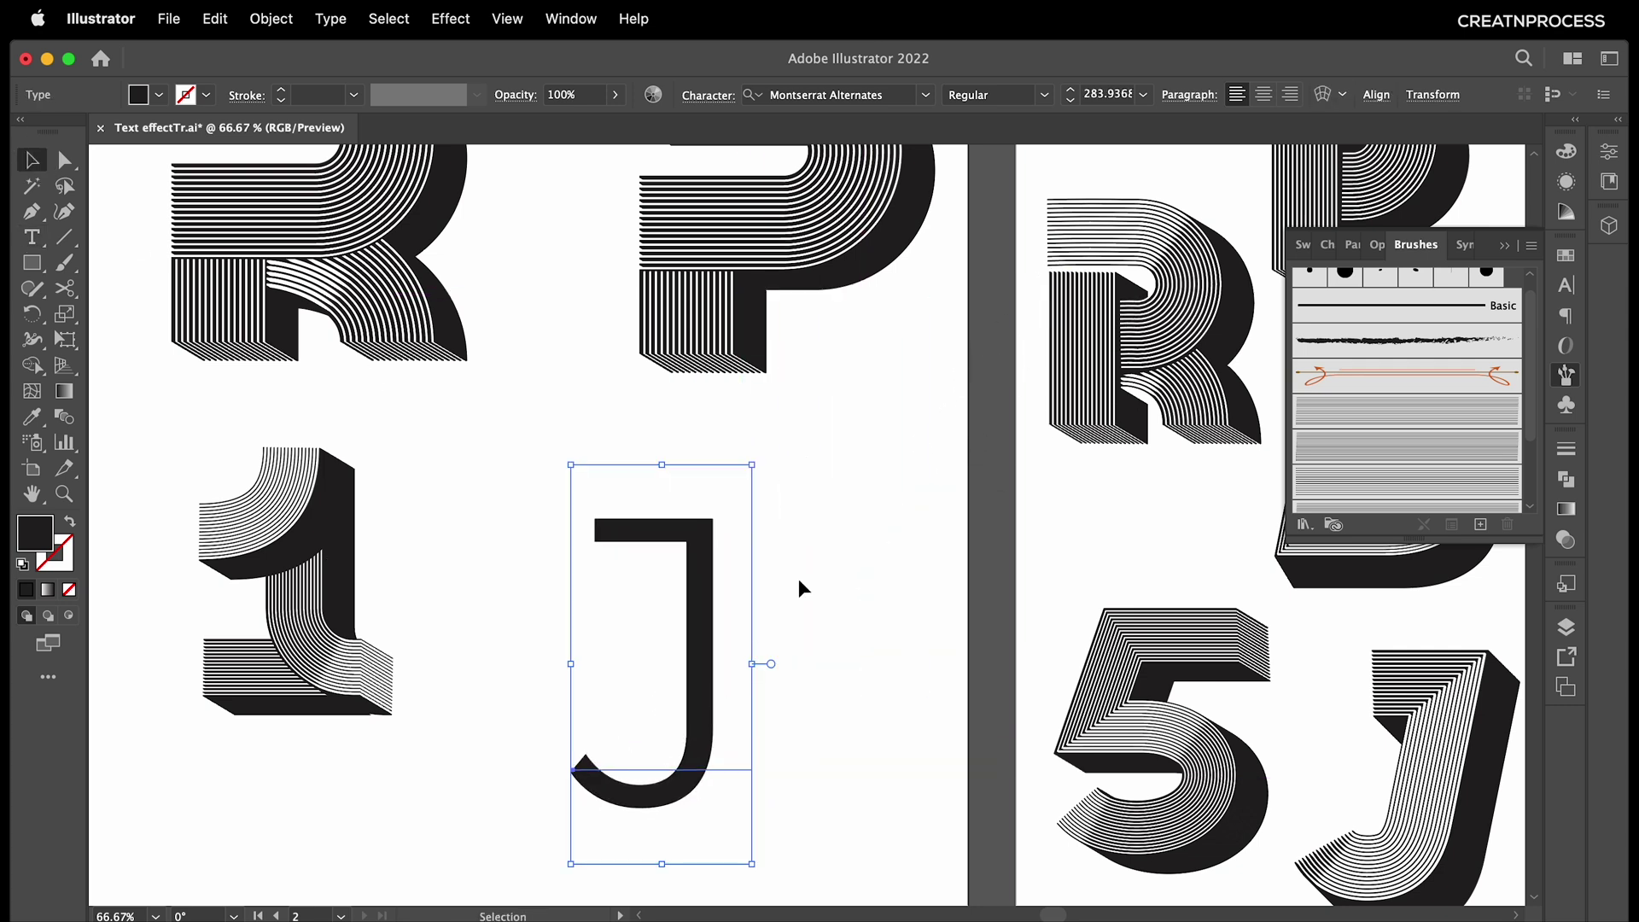
left_click(1042, 95)
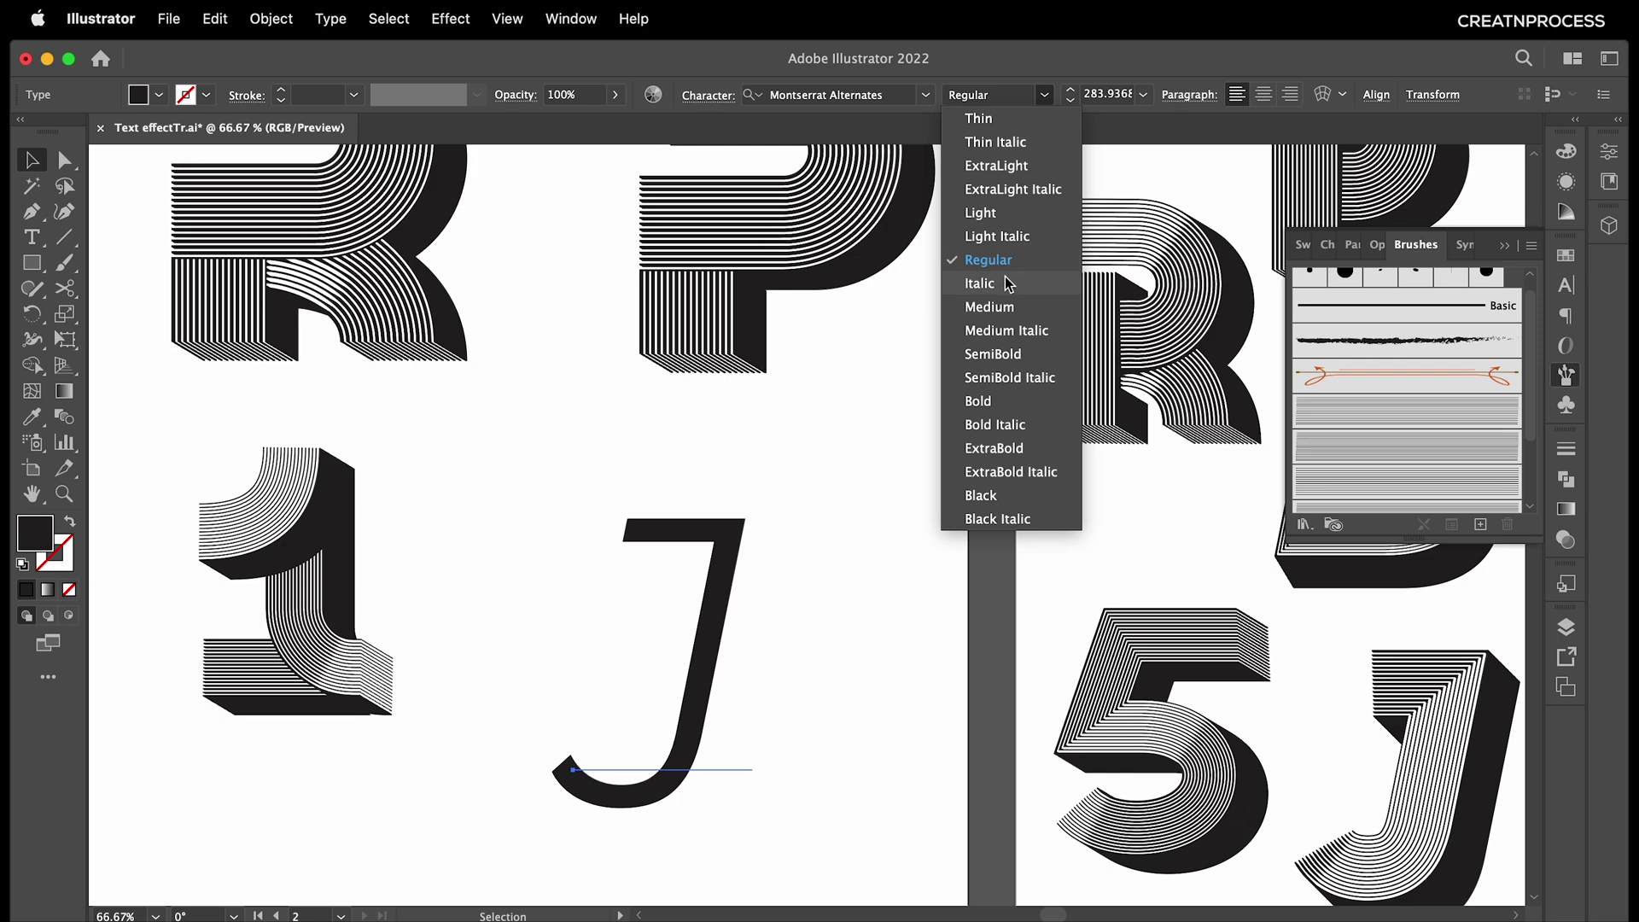
left_click(1008, 285)
Expand the J text into outlines and swap its fill and stroke so only a stroked outline is used.
left_click(270, 19)
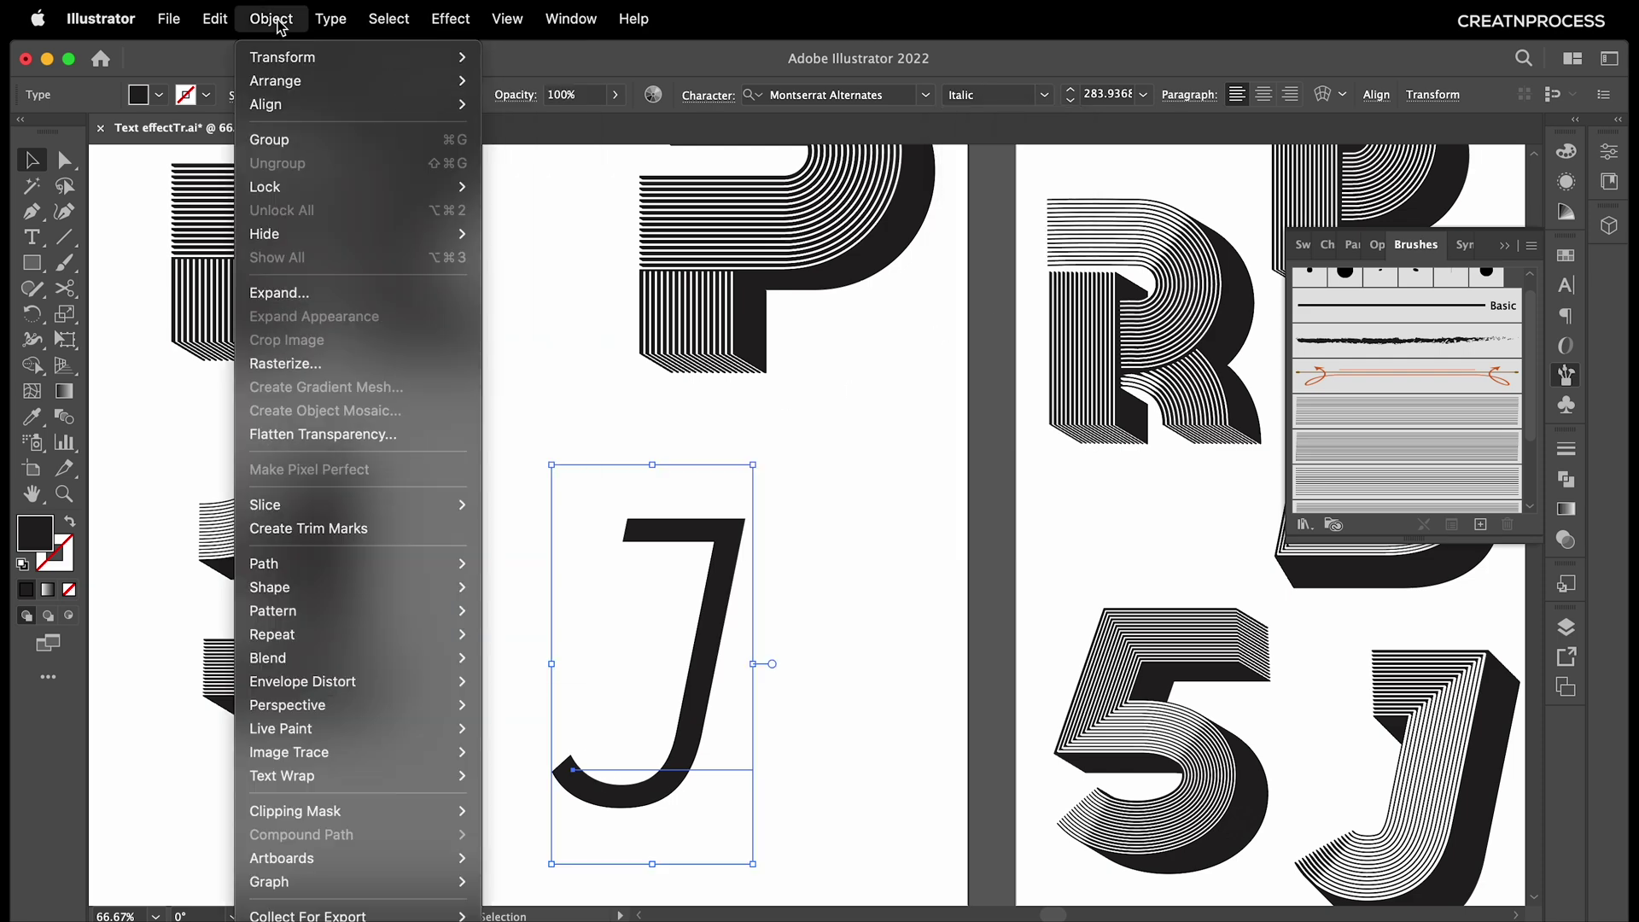
left_click(313, 292)
left_click(1063, 466)
left_click(70, 520)
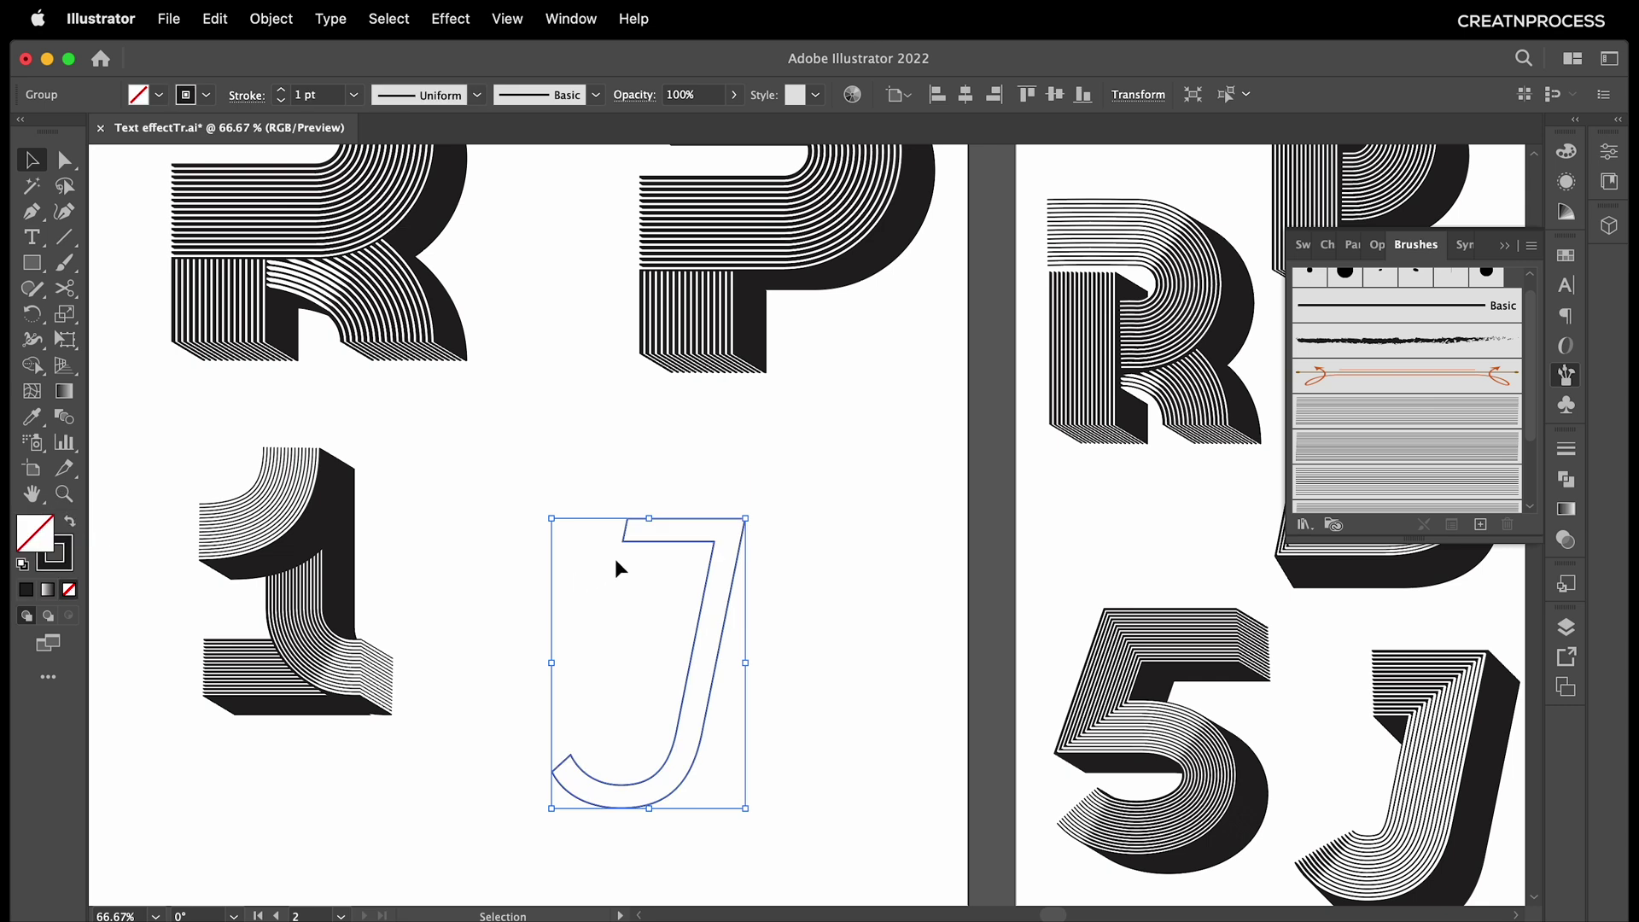
Cut the J outline at its top bar's upper start and the hook's outer end, then delete the inner half of the path.
key("c")
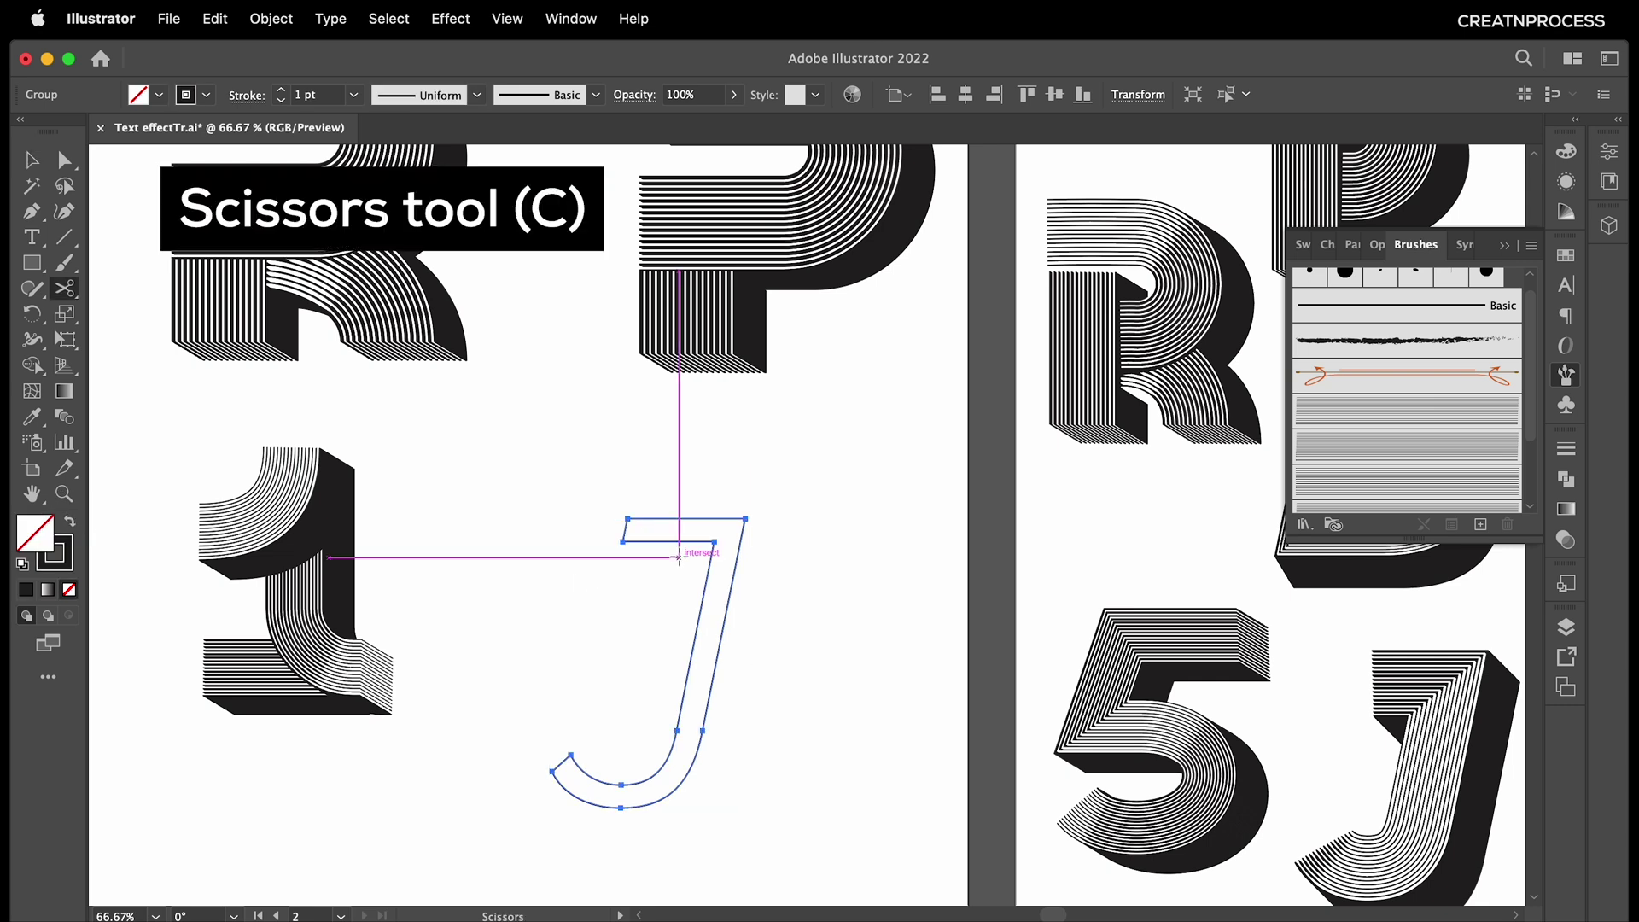
left_click(628, 518)
left_click(553, 771)
key("v")
double_click(675, 688)
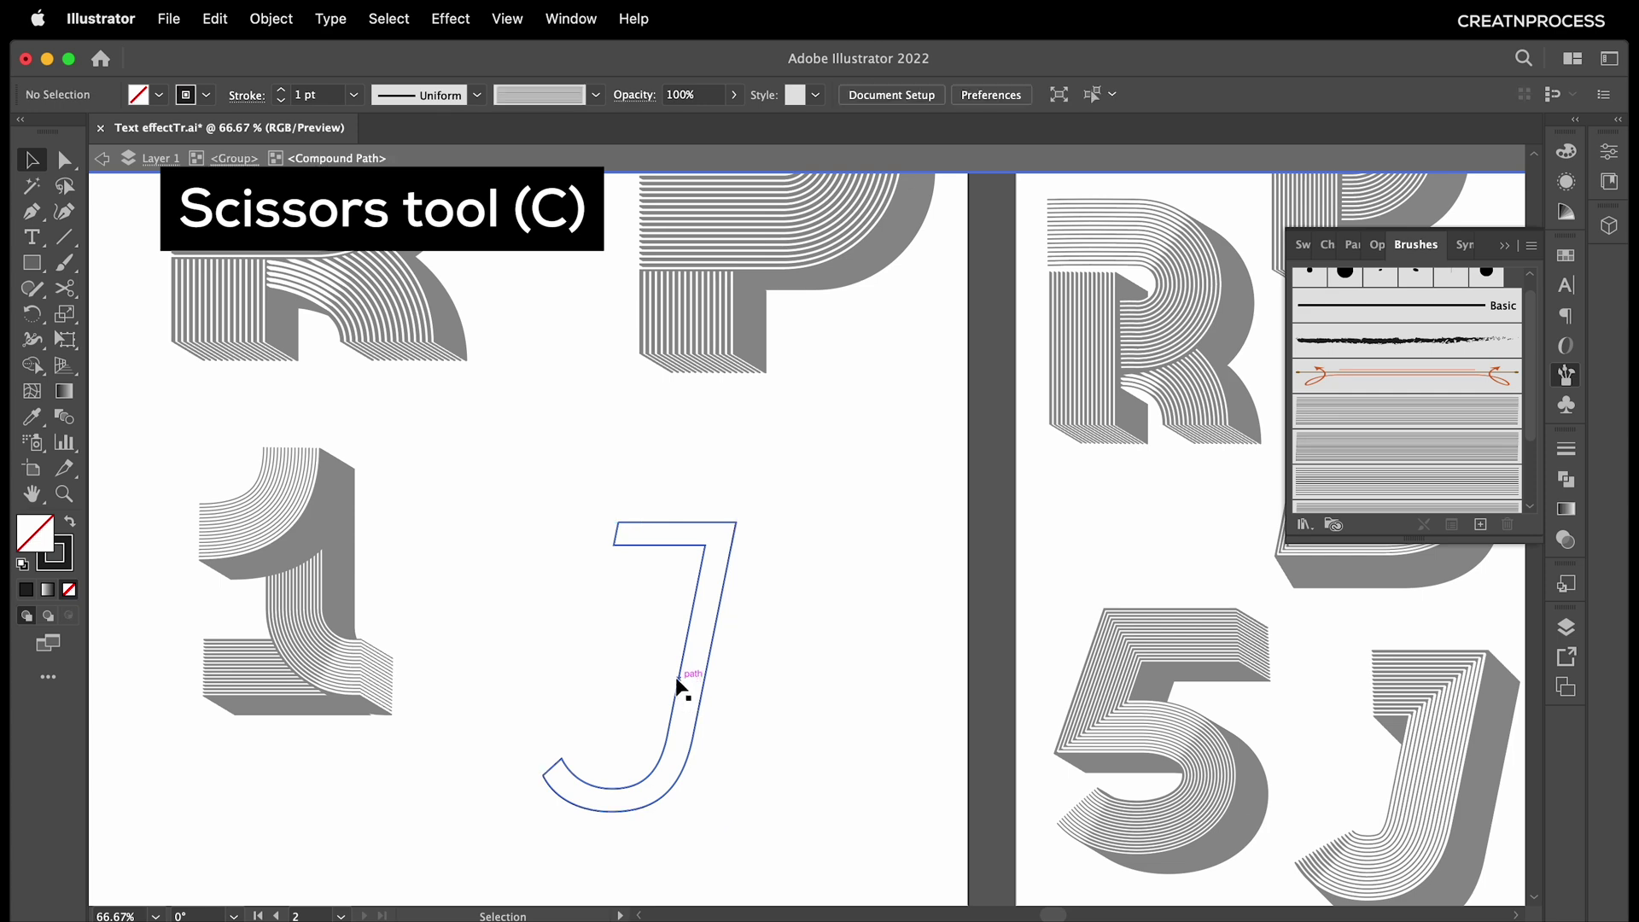
left_click(676, 680)
key("Delete")
key("Escape")
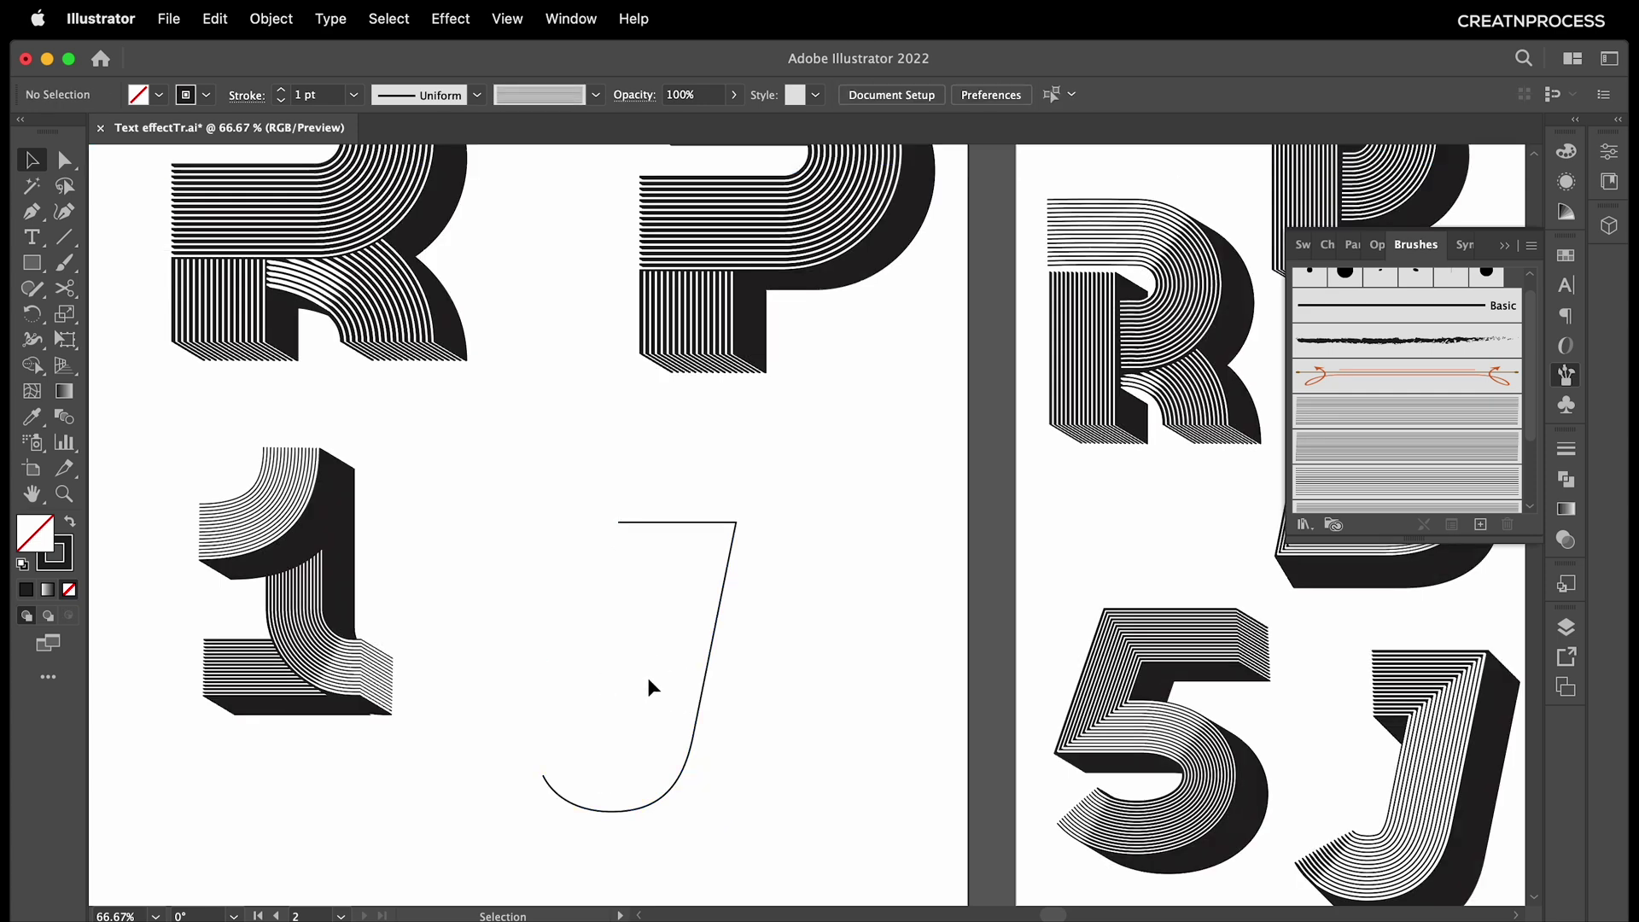
Apply the second striped art brush to the J path and shift the letter slightly right.
left_click_drag(705, 676, 766, 748)
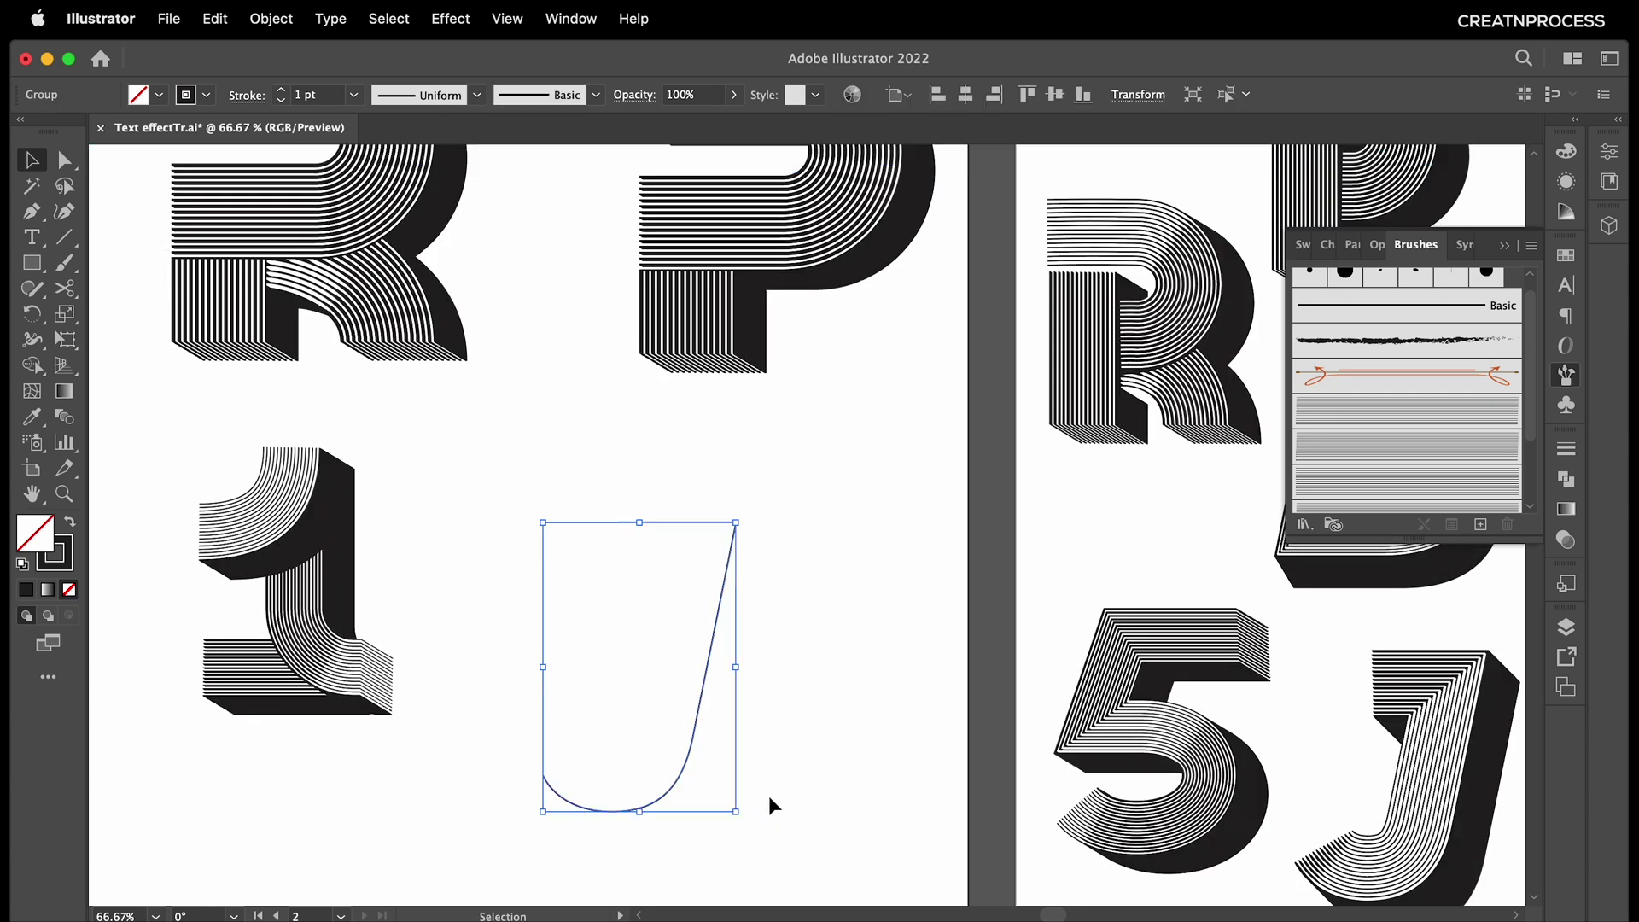
left_click(1386, 455)
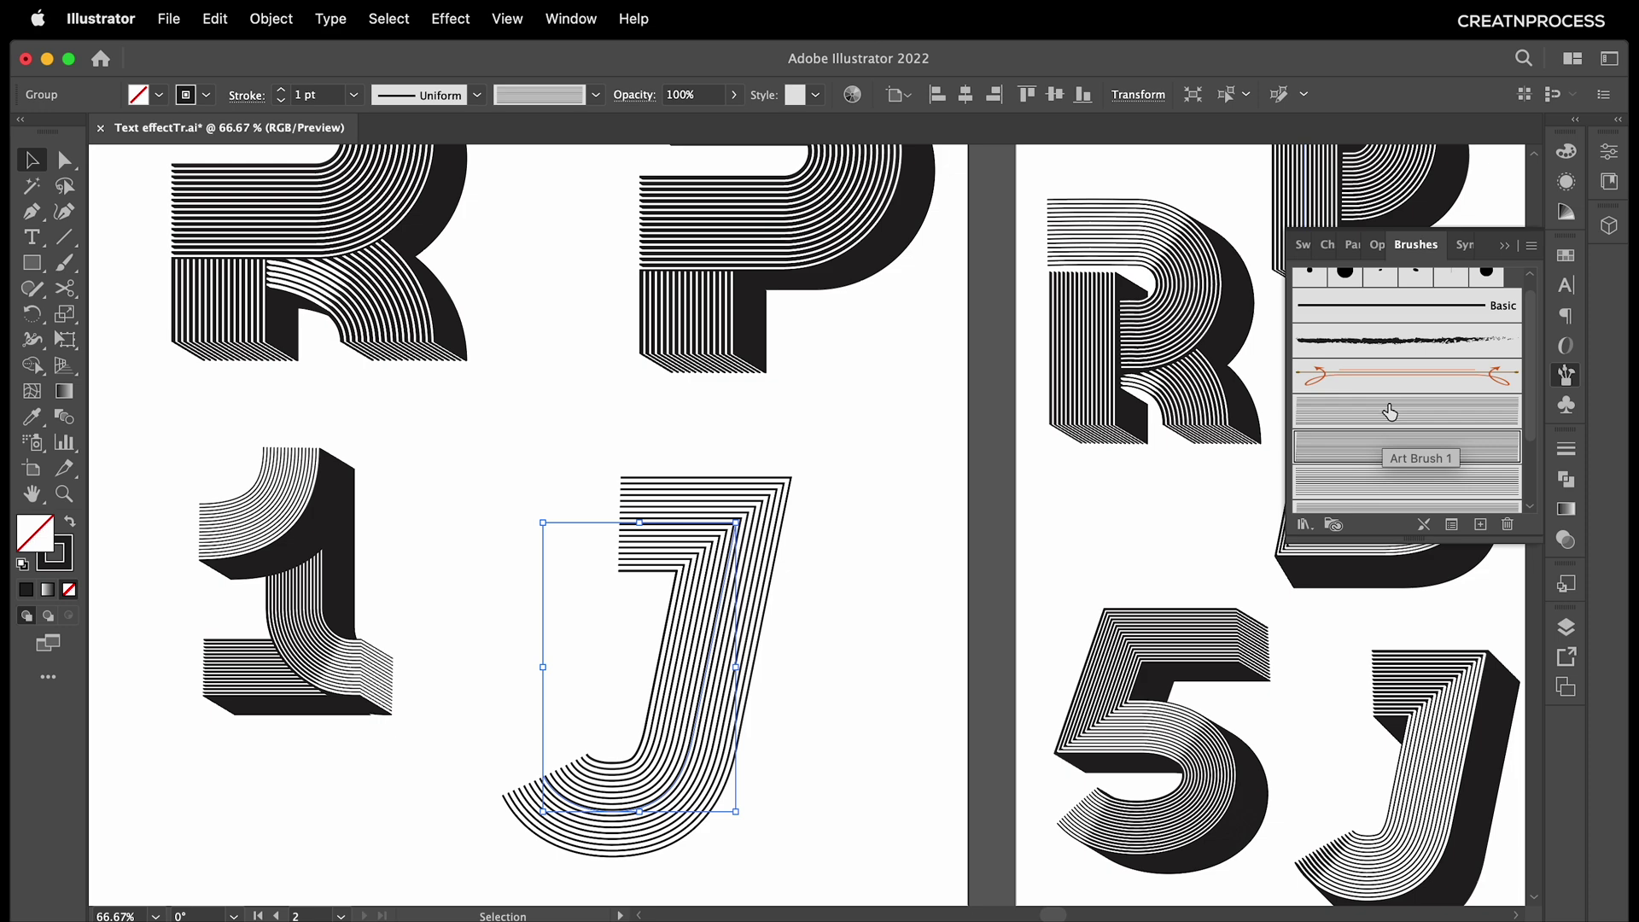
left_click_drag(724, 645, 743, 647)
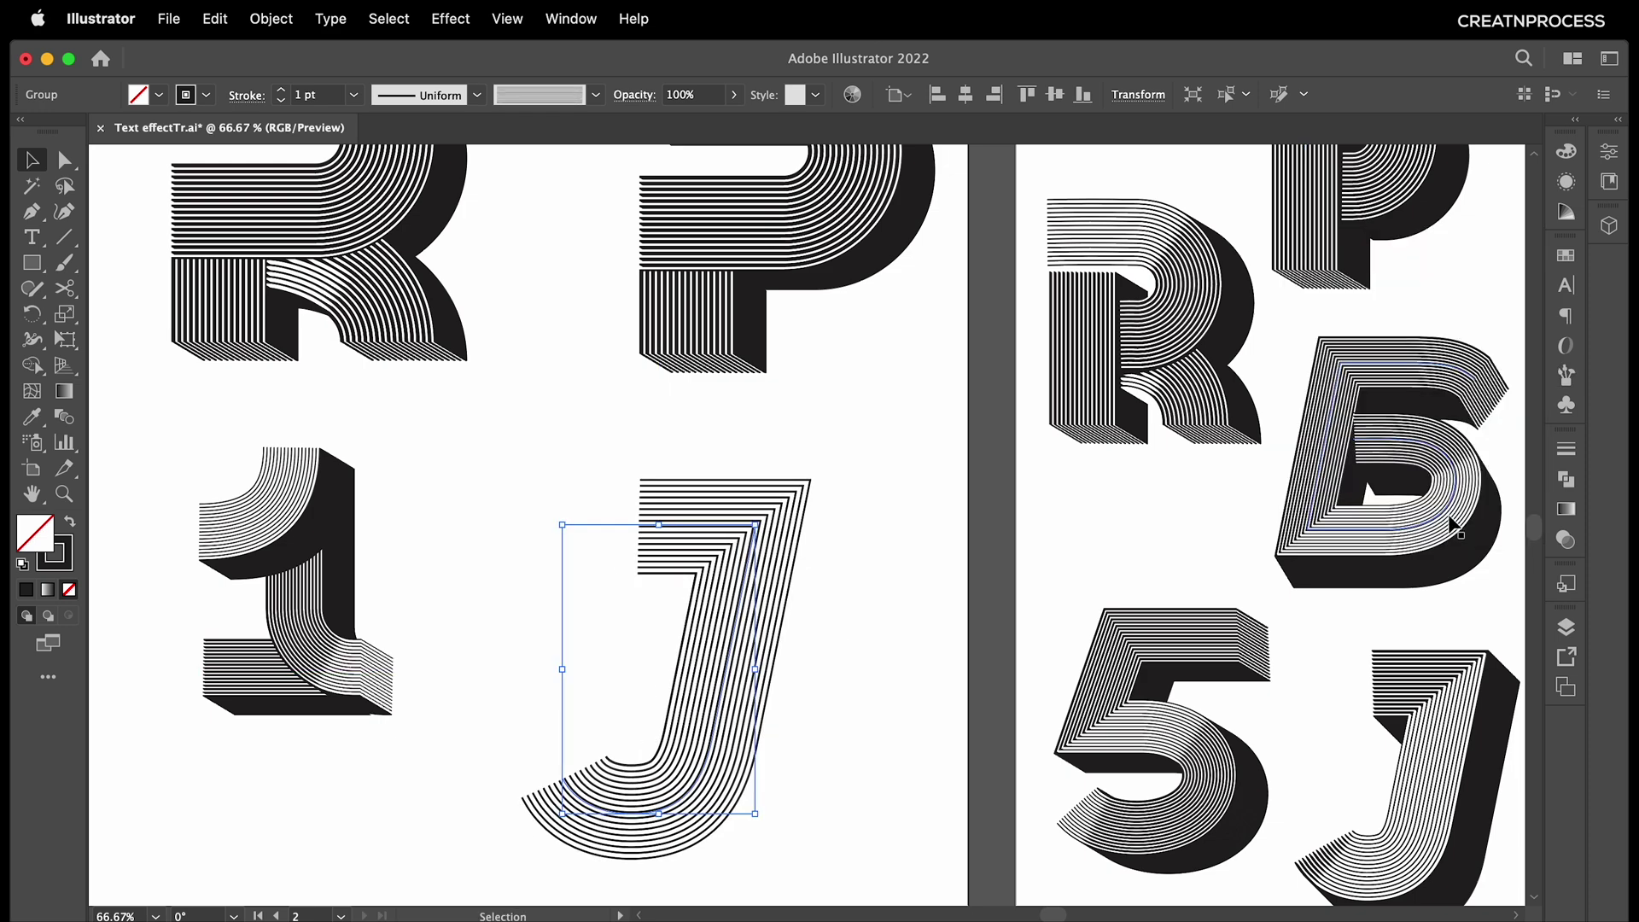
left_click(1567, 376)
left_click(1452, 525)
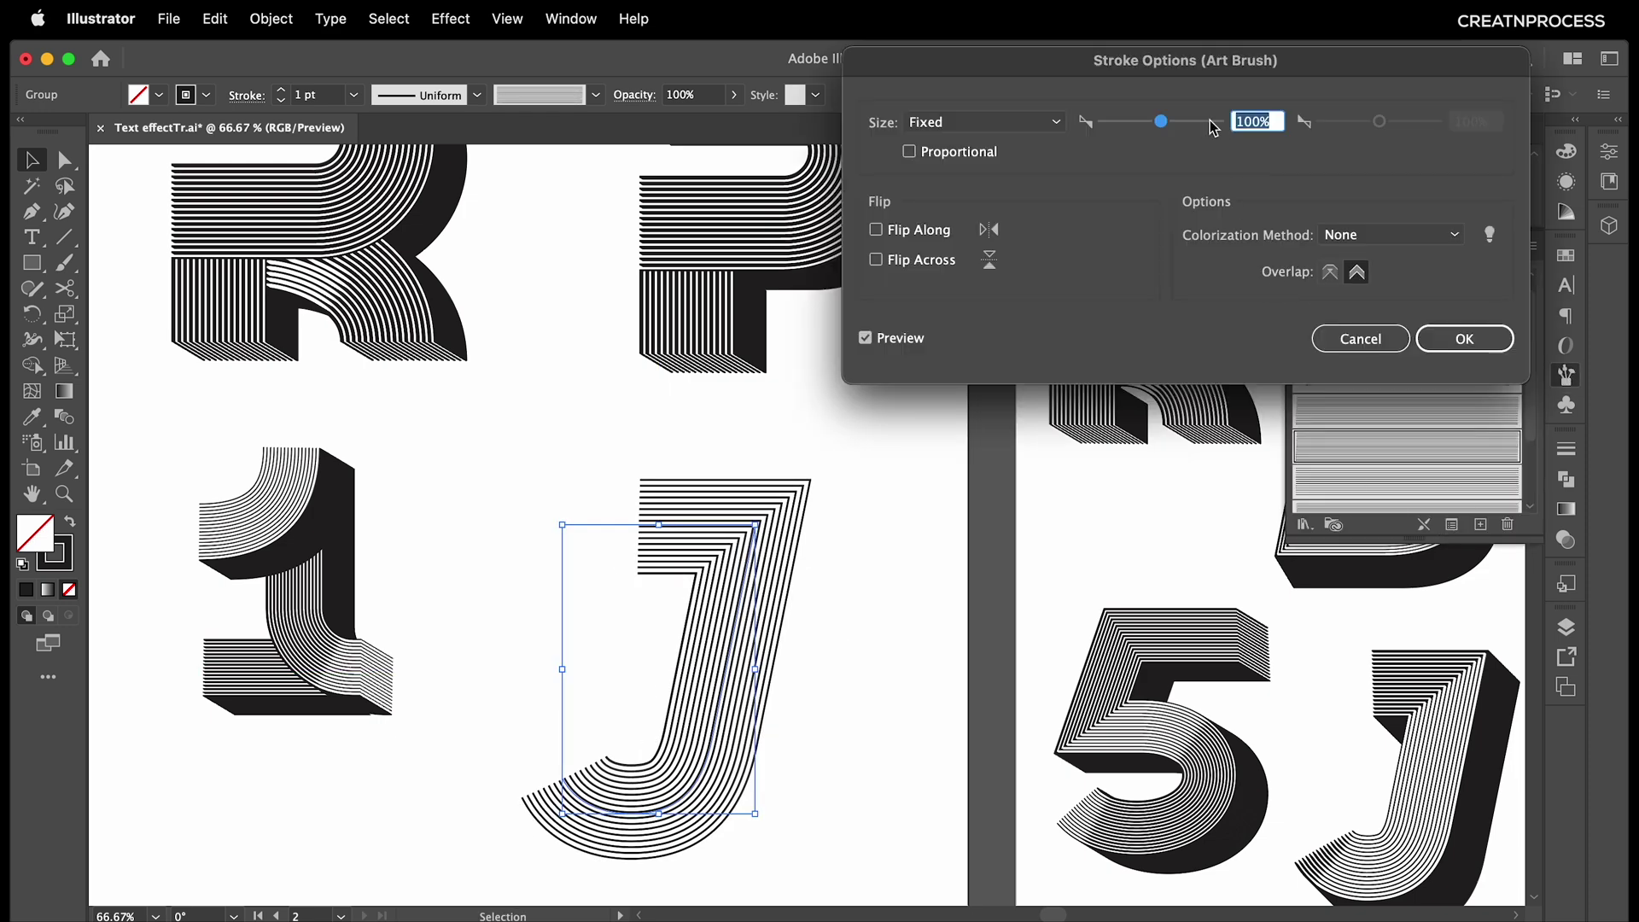
left_click(1347, 346)
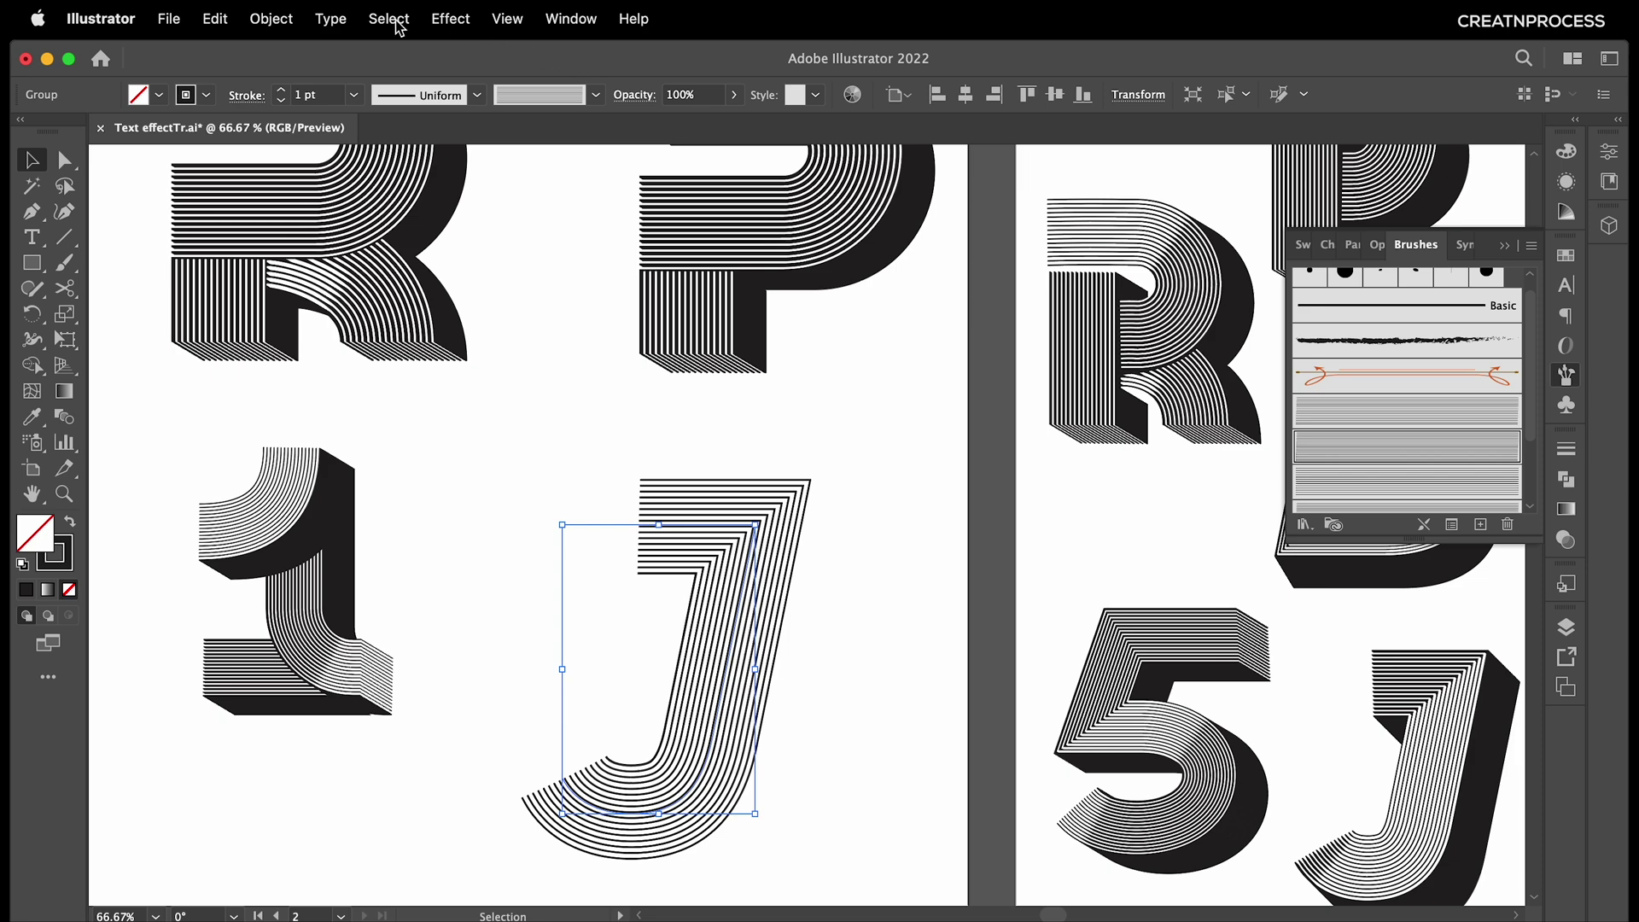
Add a Transform effect to the J with 50 copies, moved 1 pt horizontally and 1 pt vertically.
left_click(440, 21)
mouse_move(615, 247)
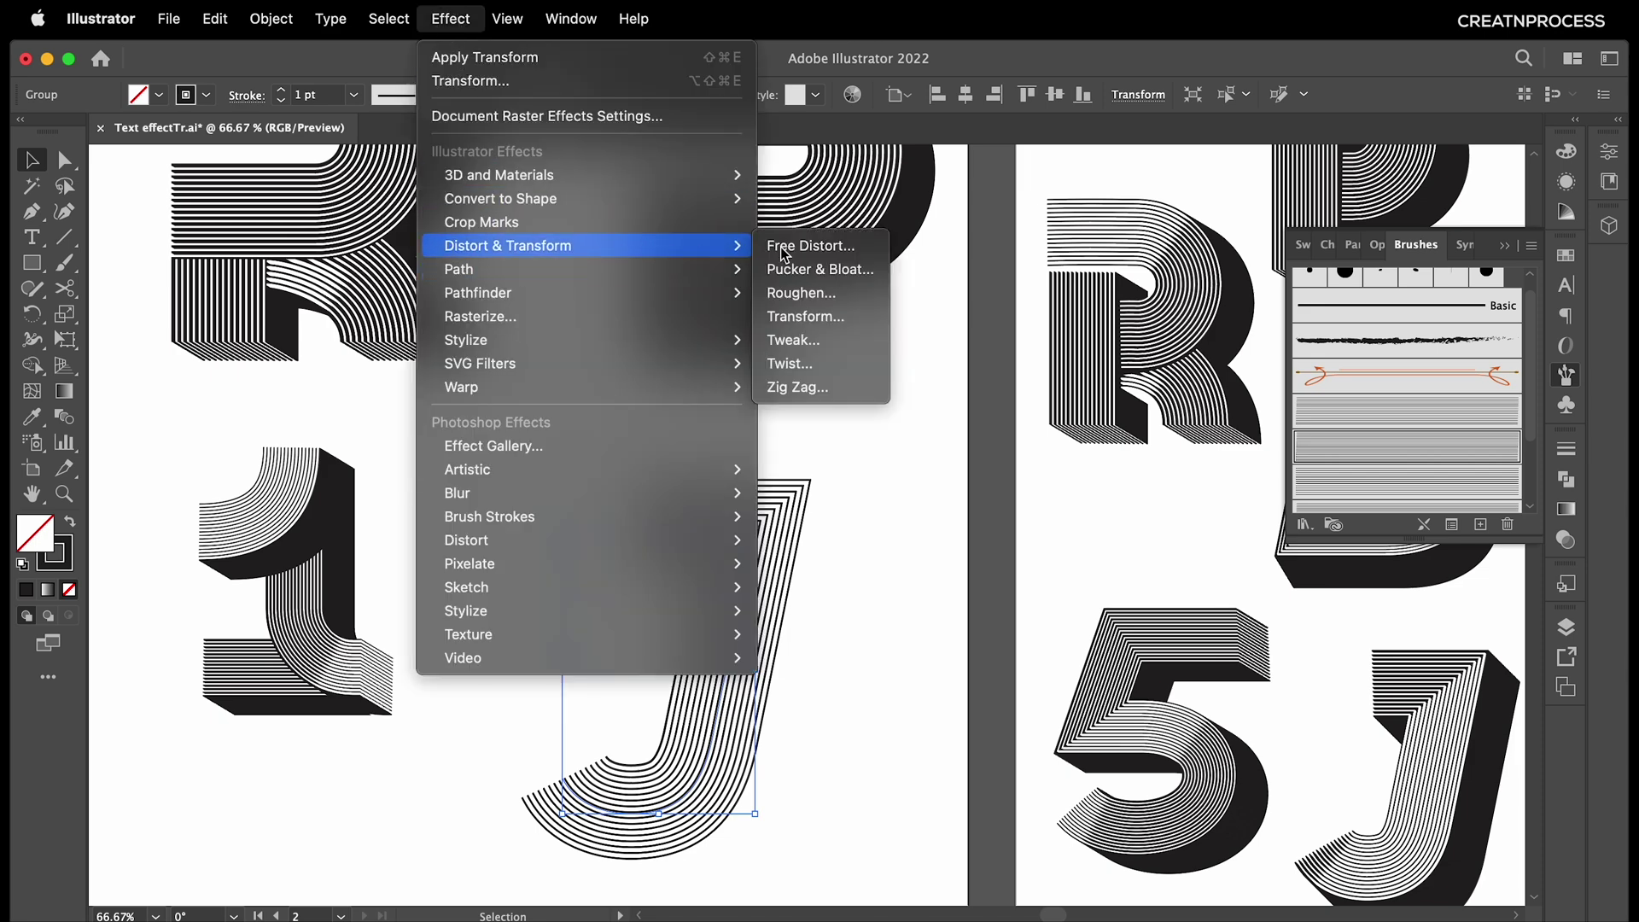
left_click(854, 318)
left_click(1209, 604)
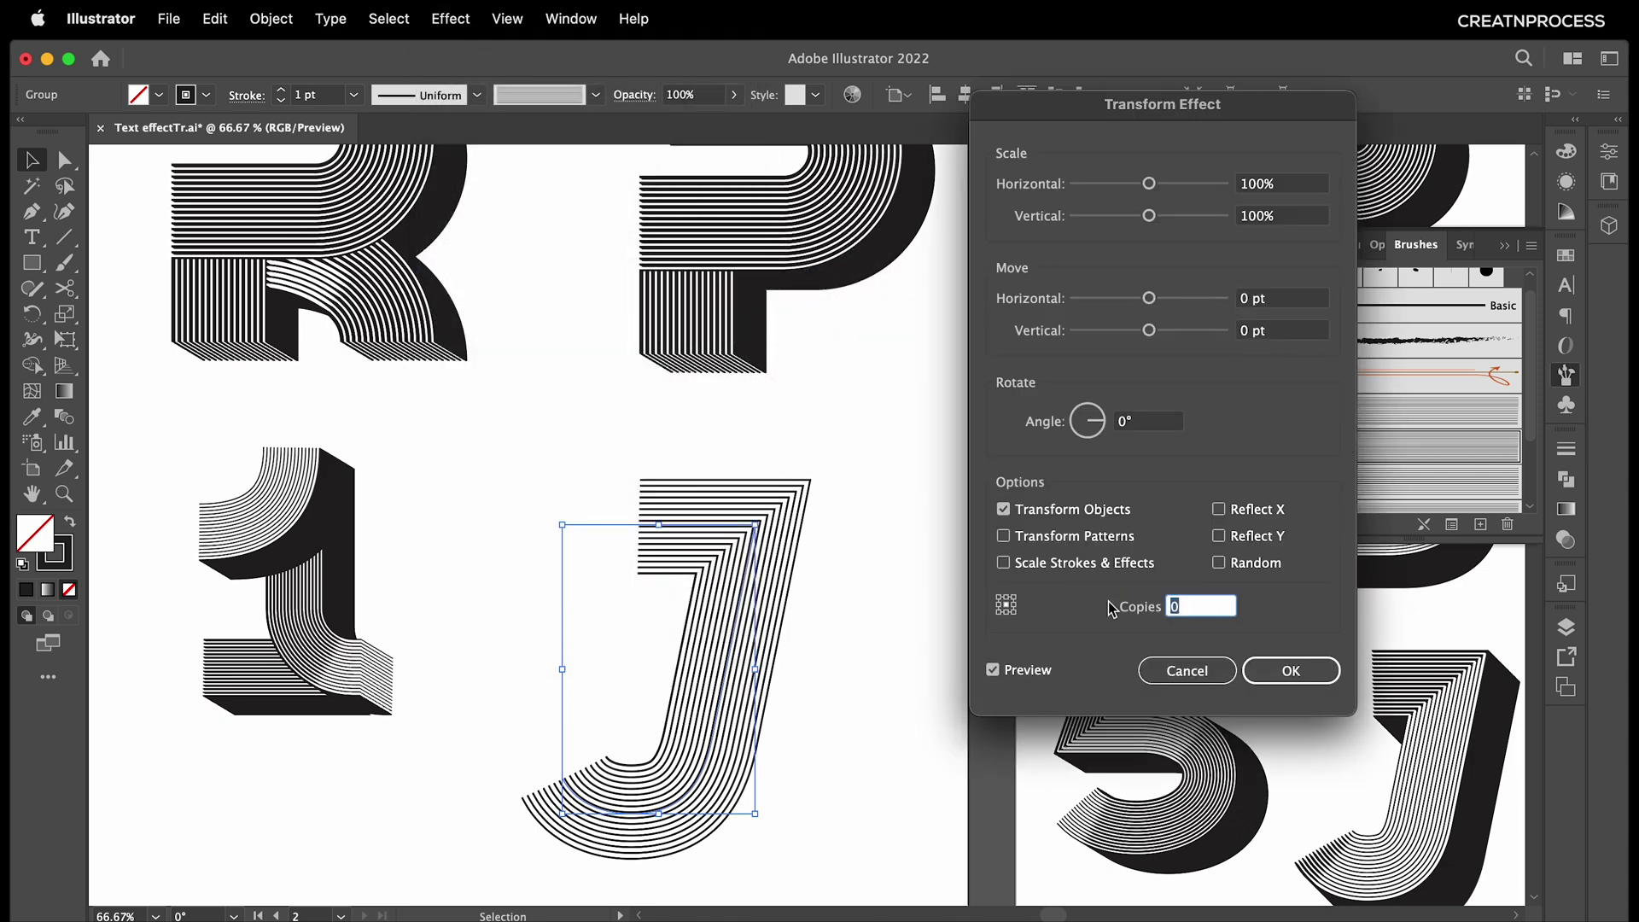
left_click(1272, 330)
key("Up")
left_click(1272, 295)
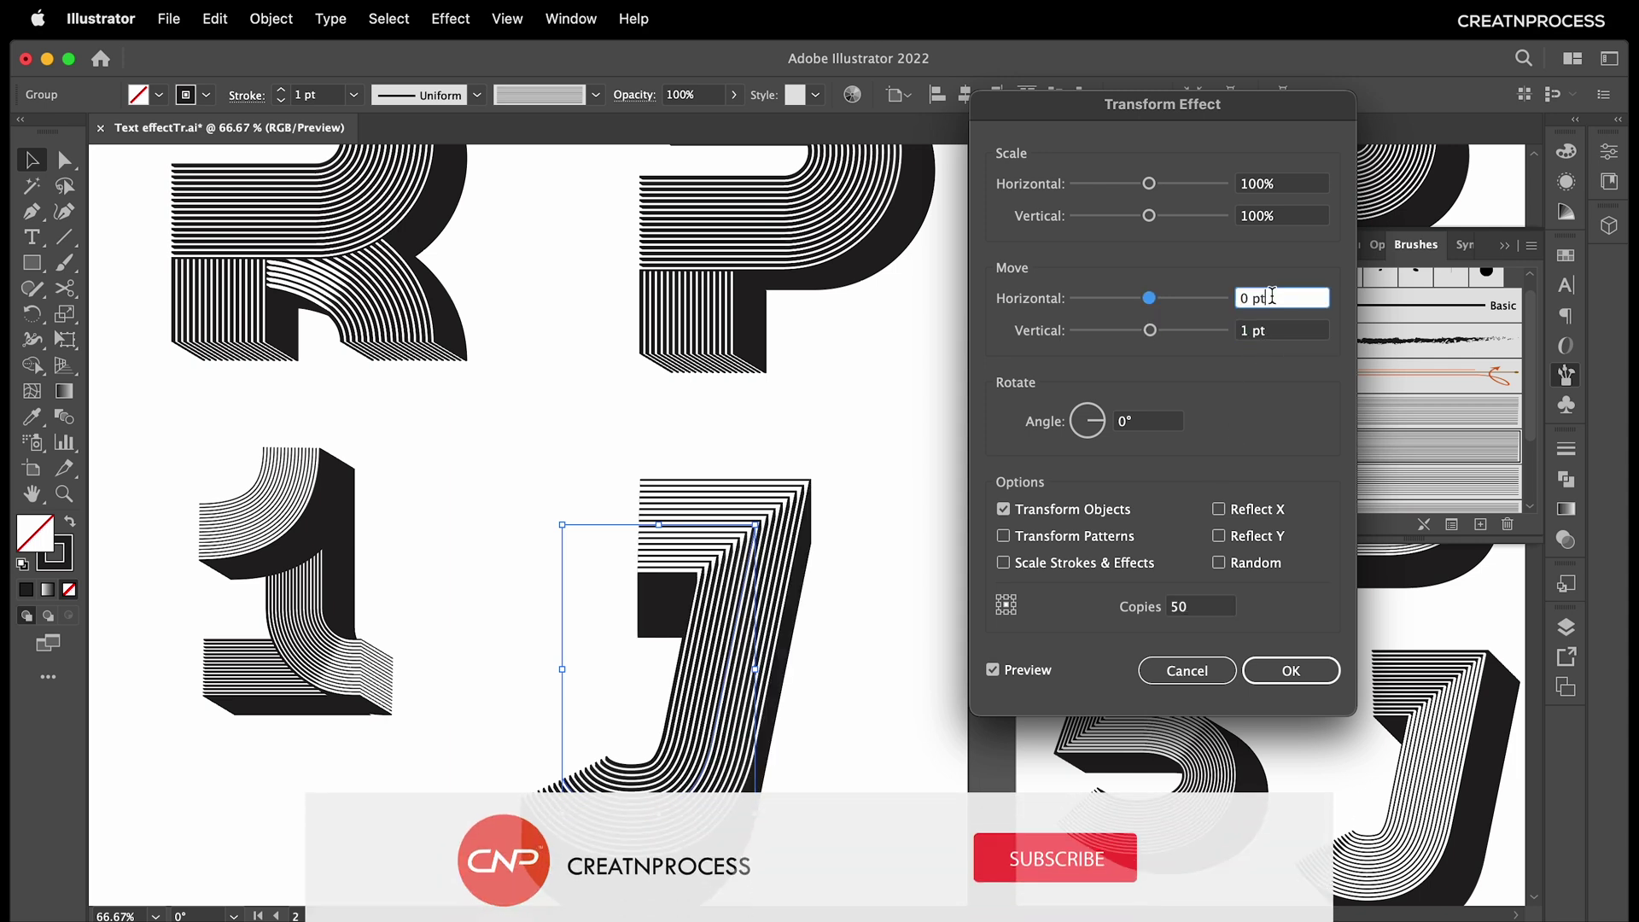
key("Up")
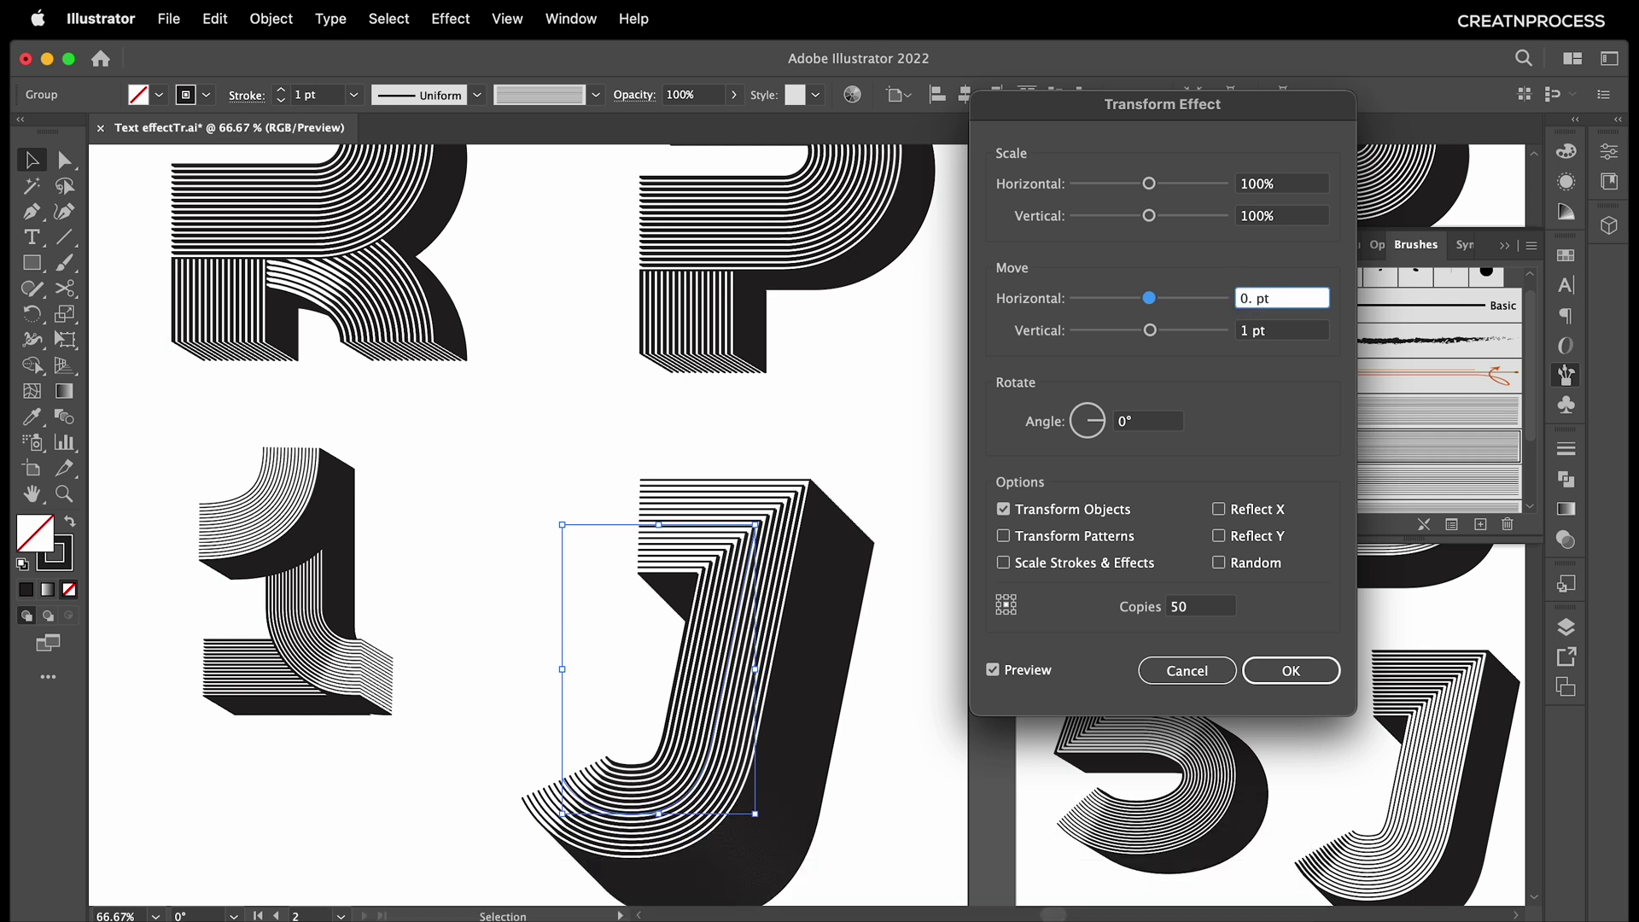
Change the J's Transform move to 0.7 pt horizontally and 0.6 pt vertically, and apply the effect.
left_click(1252, 329)
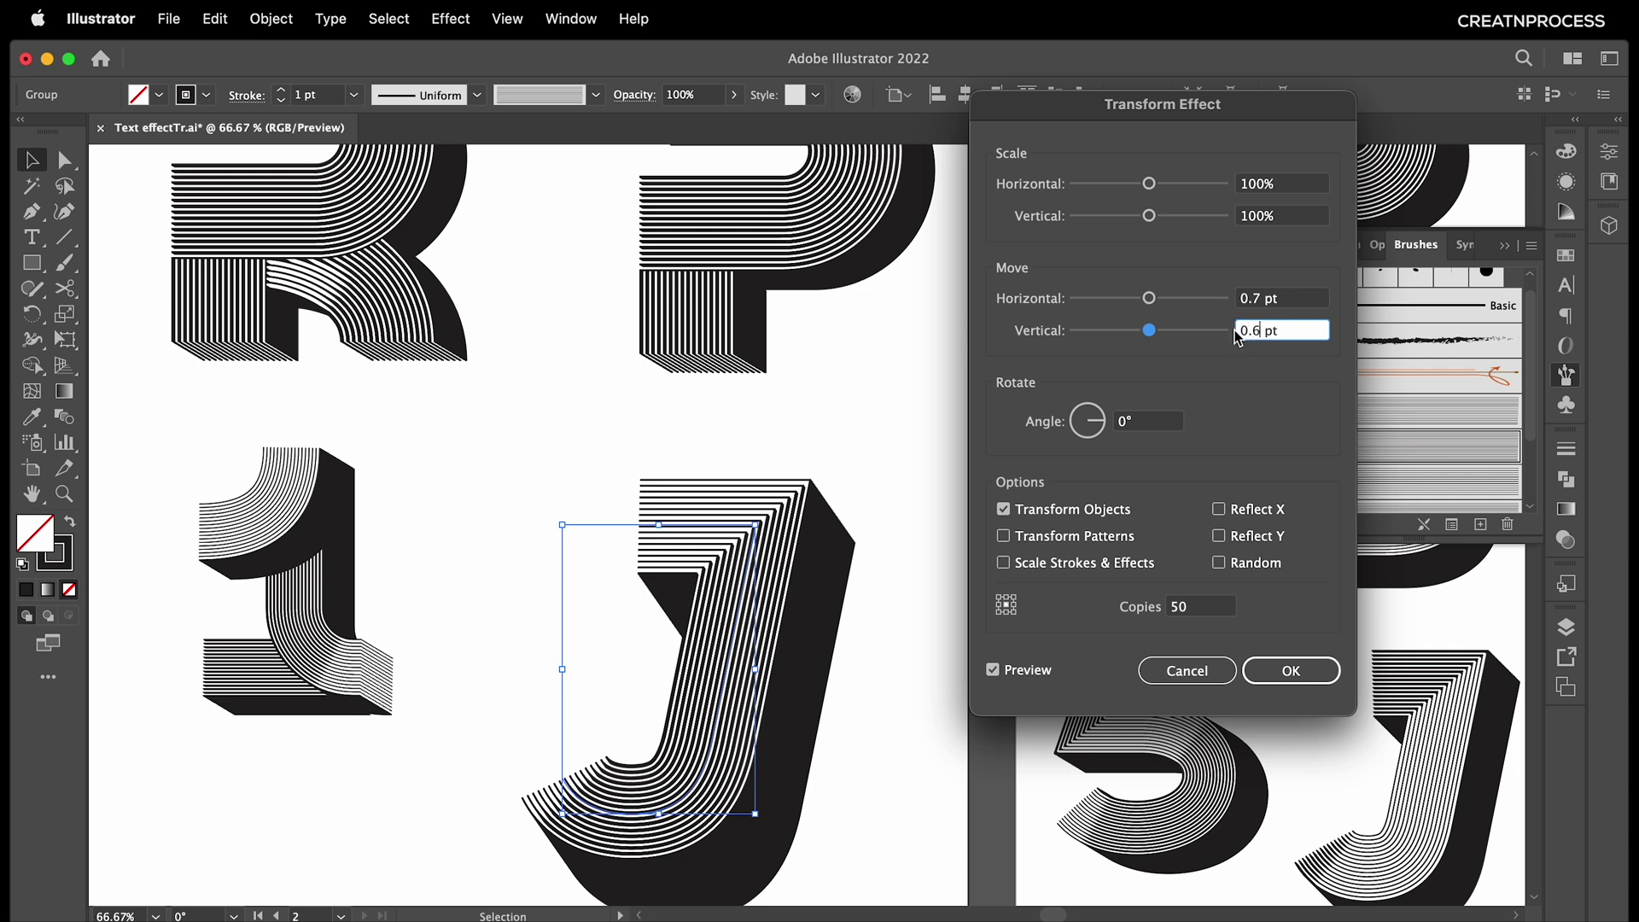
left_click(1285, 300)
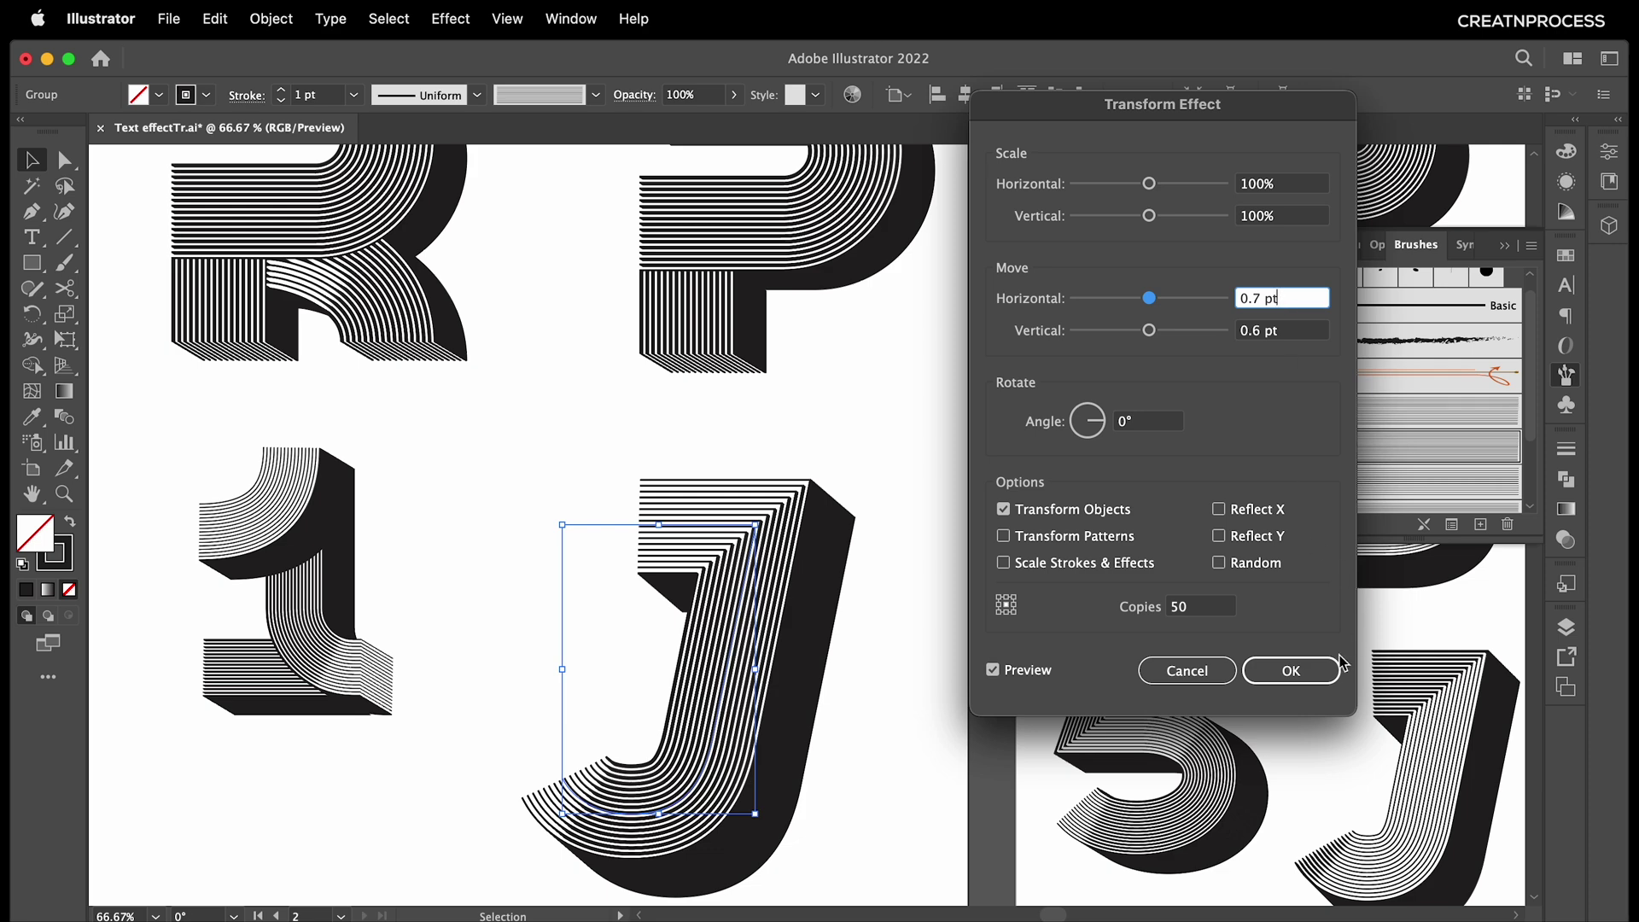
left_click(1291, 671)
Check the line ends on the J's top bar up close and flip the art brush stroke across.
scroll(717, 581, "up", 2)
left_click_drag(809, 523, 724, 417)
scroll(528, 431, "up", 1)
left_click_drag(601, 849, 676, 492)
scroll(676, 494, "up", 10)
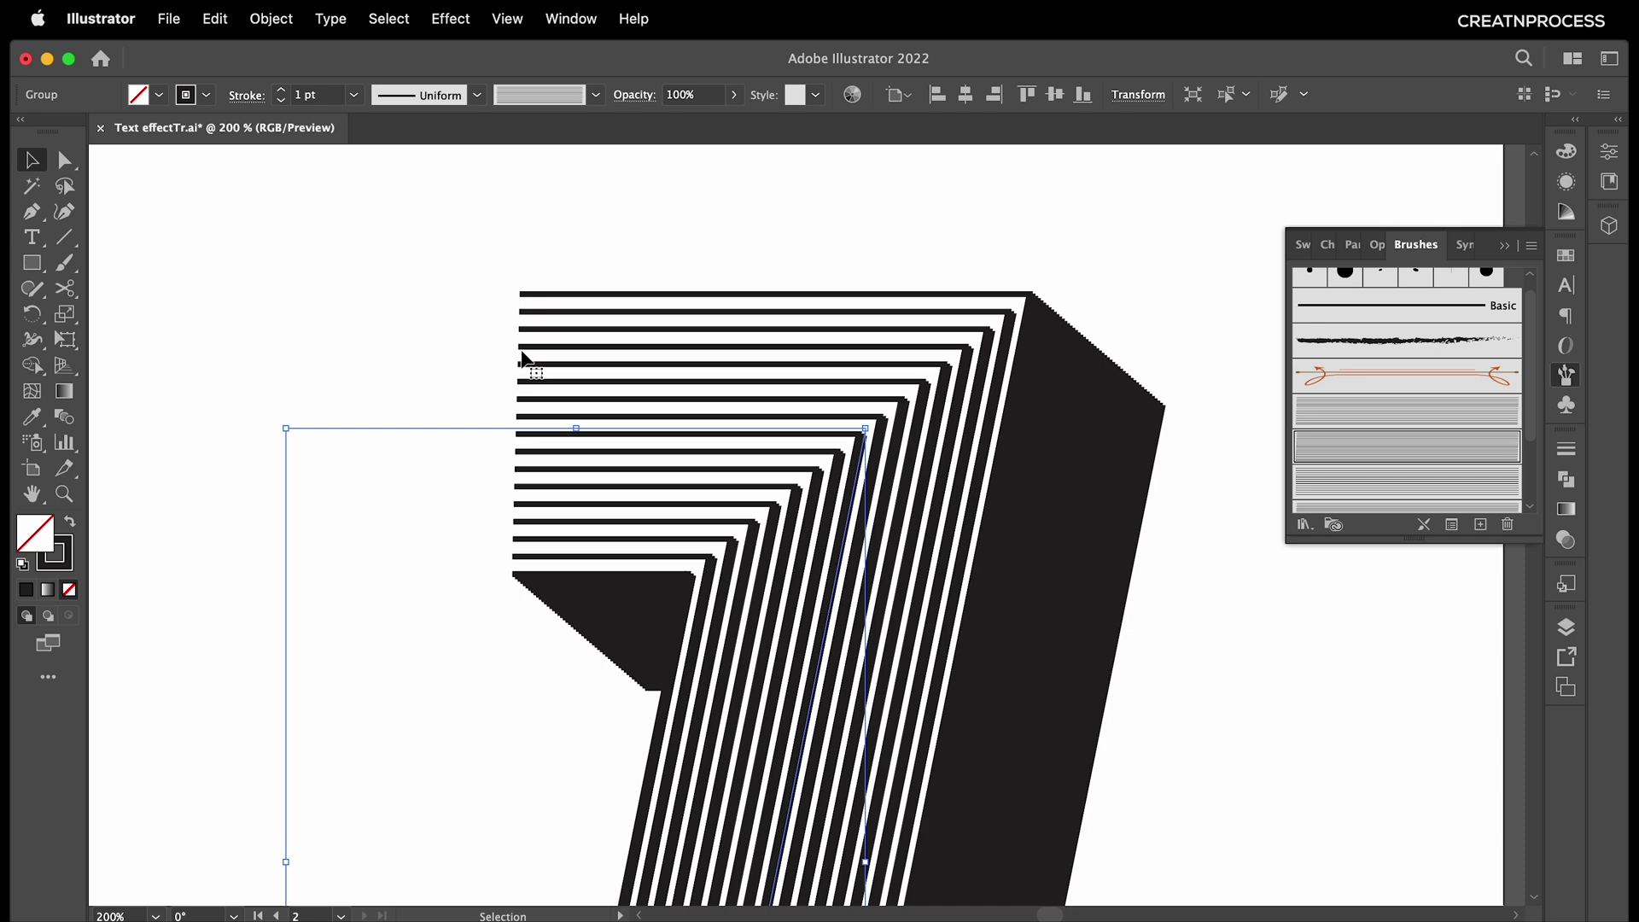
scroll(527, 358, "up", 4)
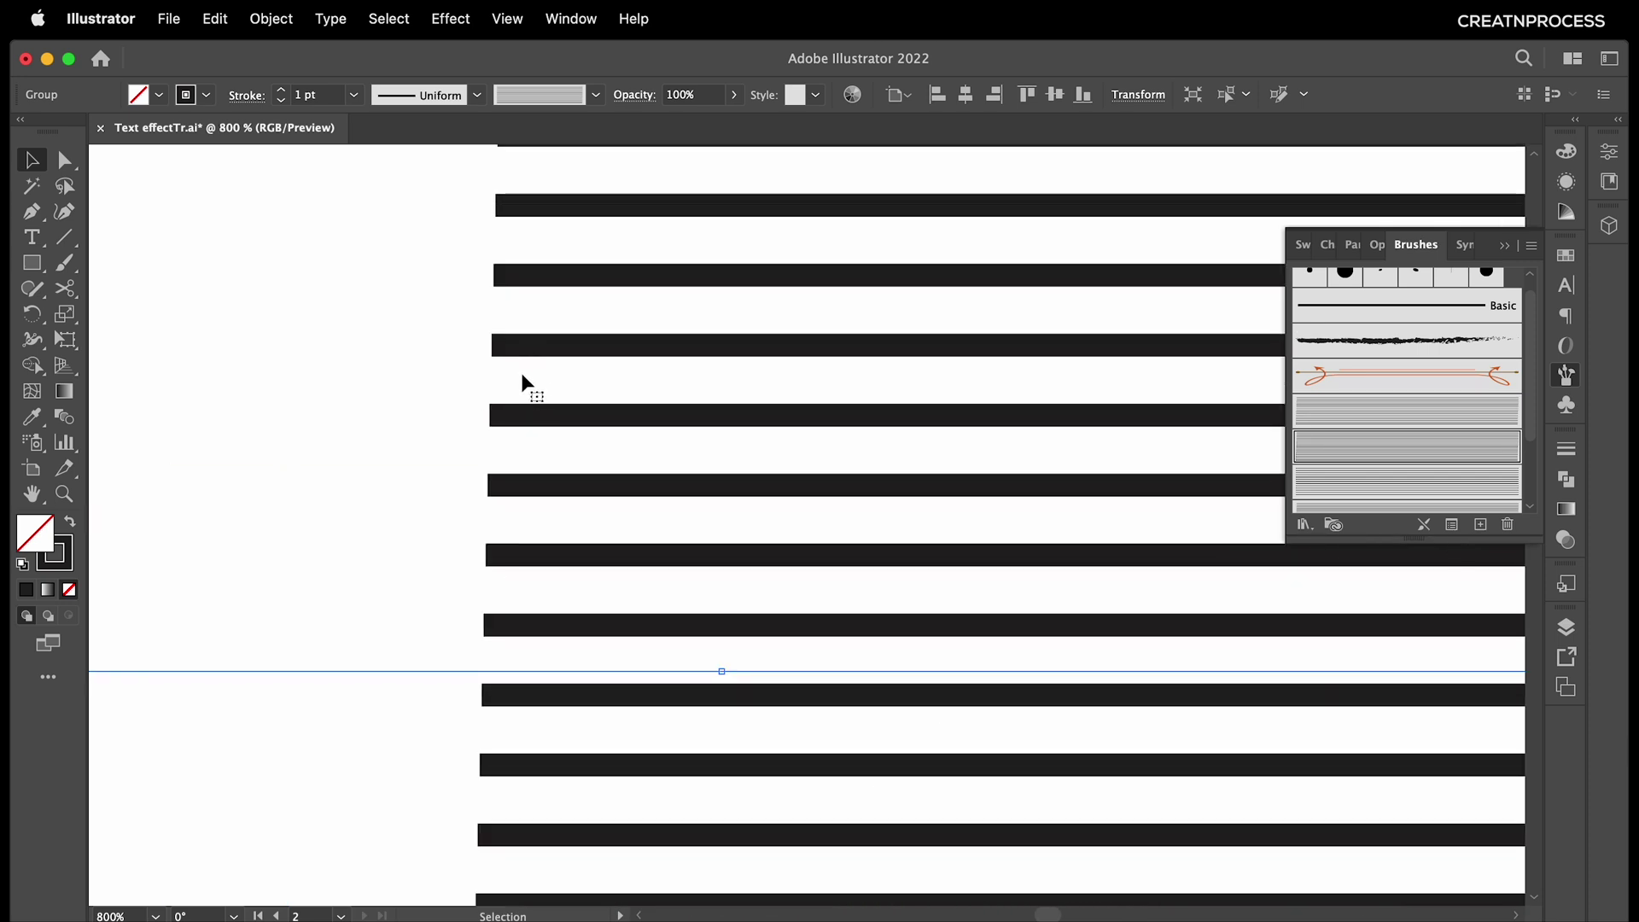
scroll(542, 388, "down", 2)
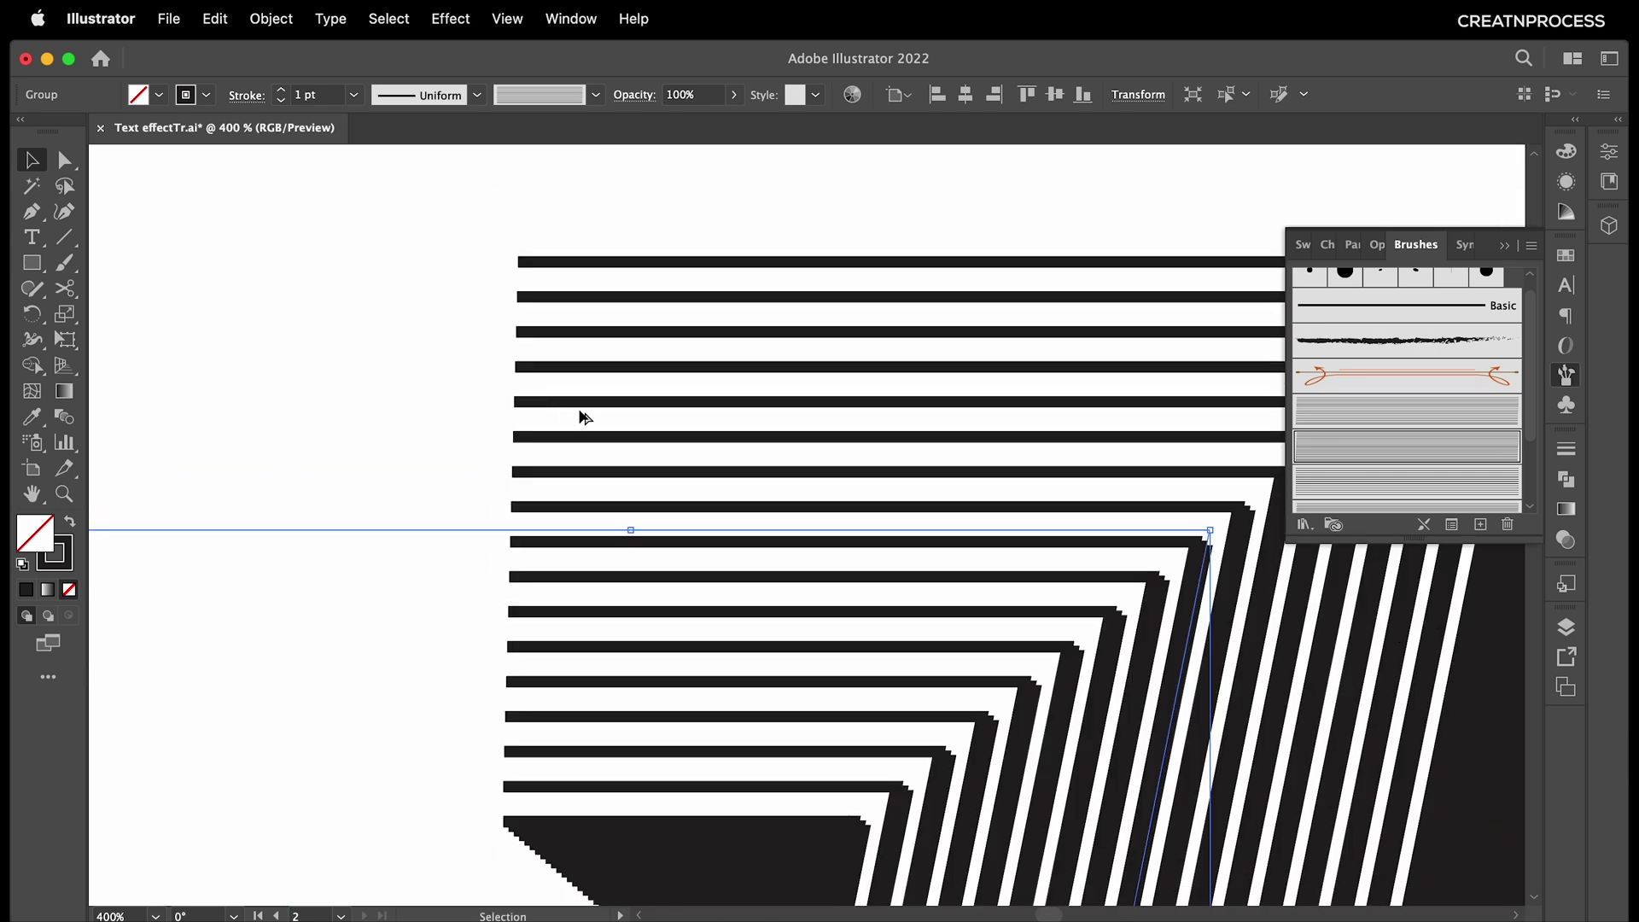
scroll(750, 528, "down", 1)
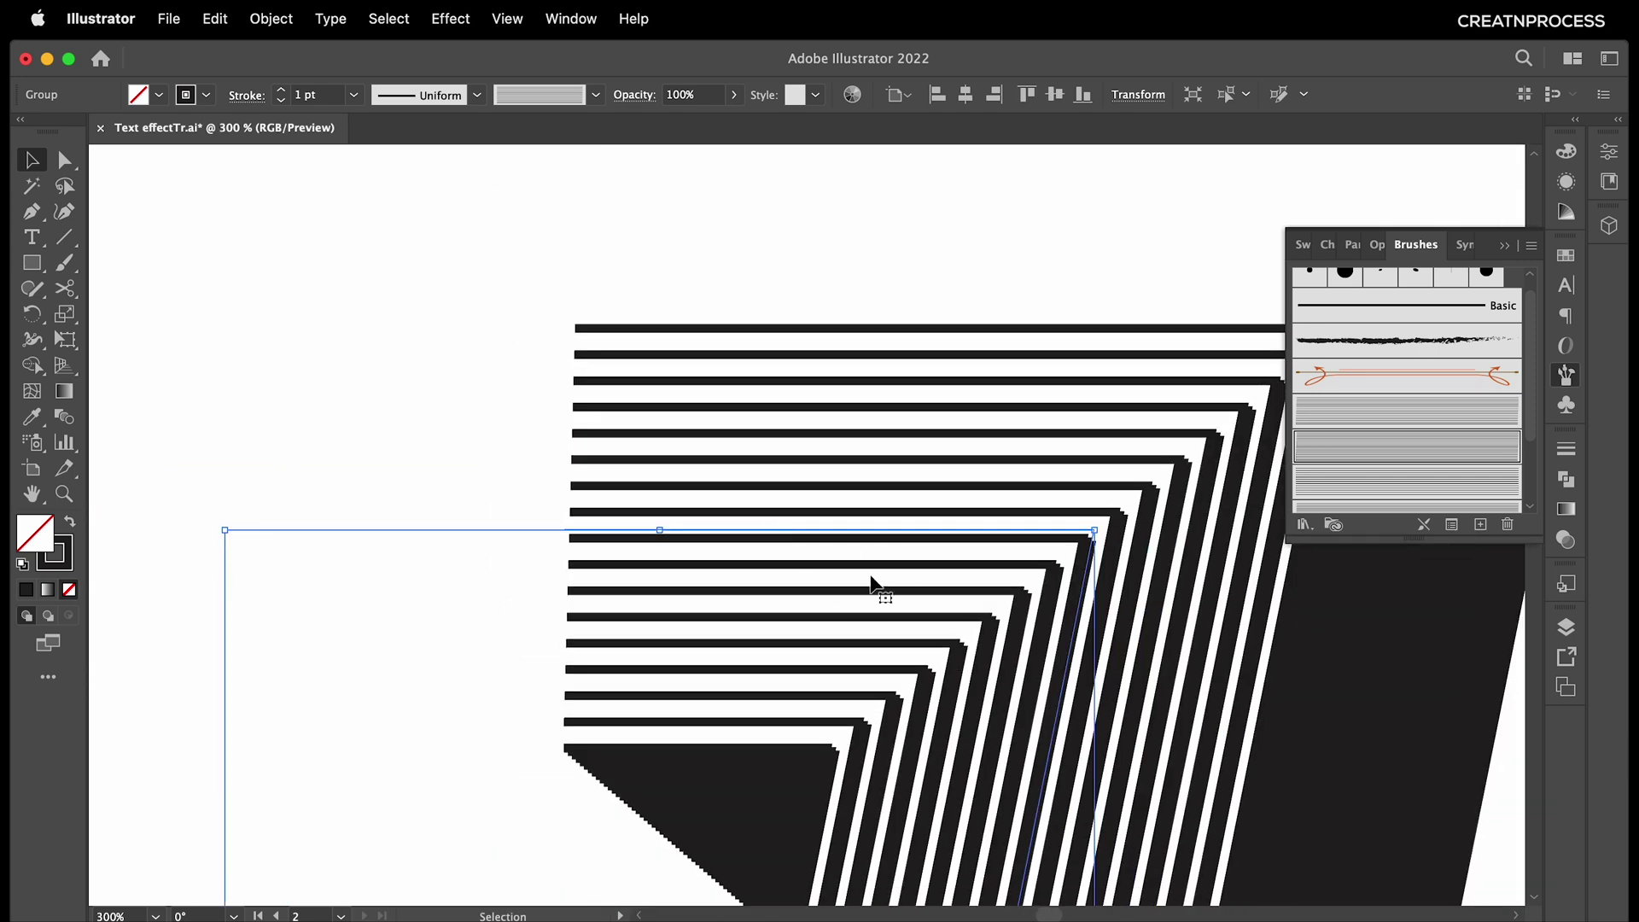
left_click(1456, 528)
left_click(877, 261)
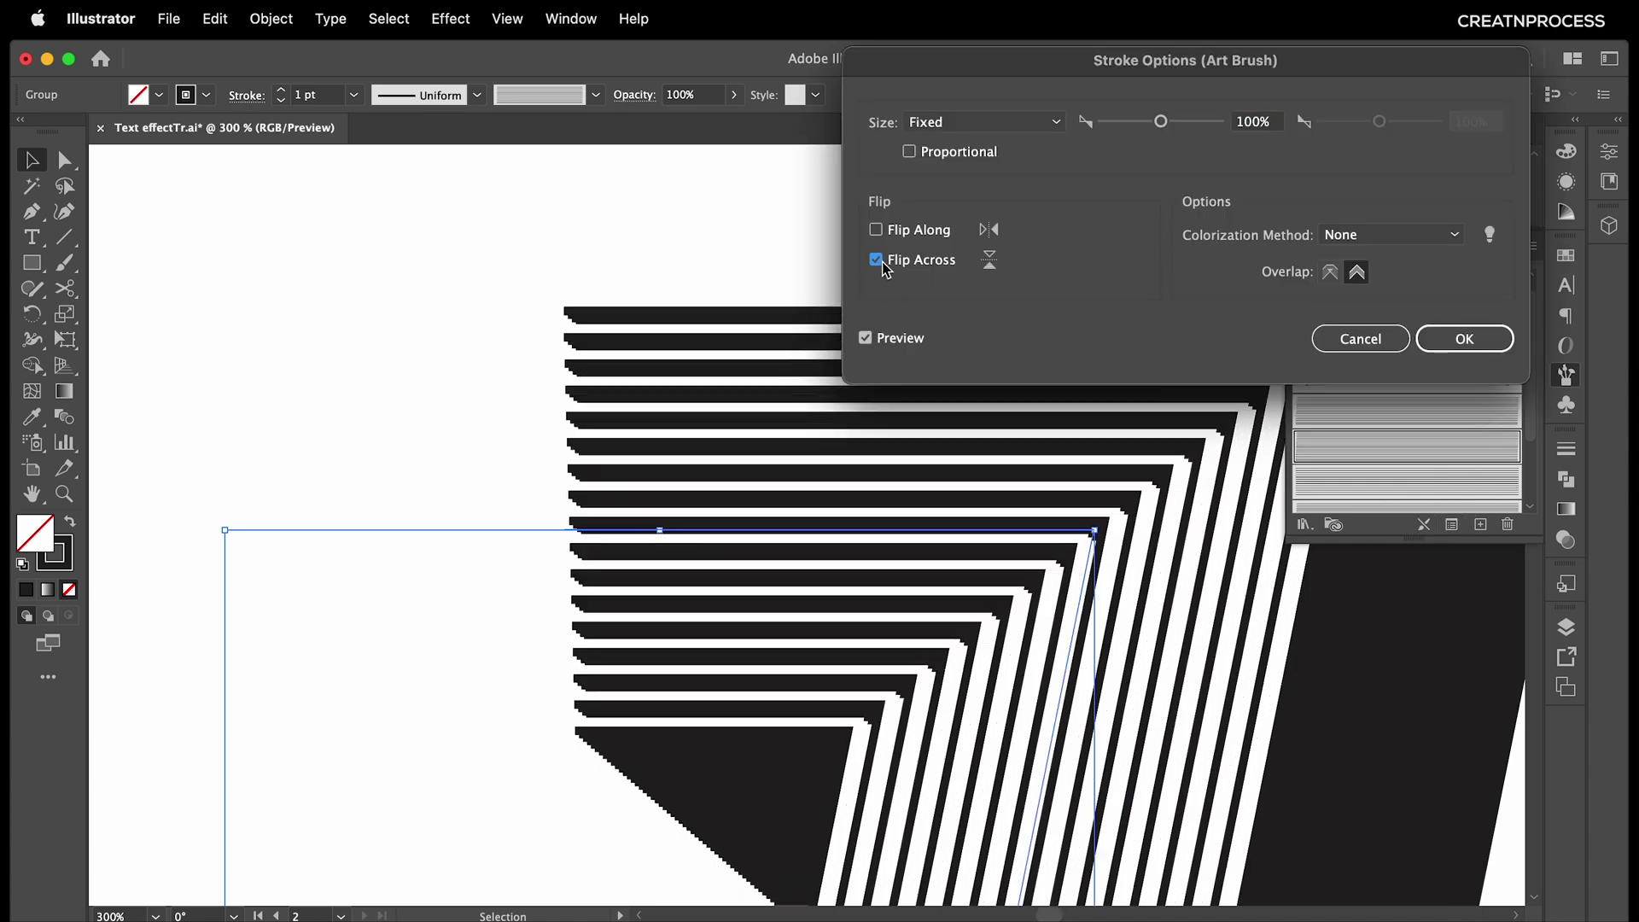
left_click(1464, 340)
Edit the J's existing Transform effect to use 70 copies, moved 0.6 pt horizontally and 0.4 pt vertically.
scroll(1192, 475, "down", 2)
left_click_drag(1152, 589, 858, 526)
scroll(858, 527, "up", 1)
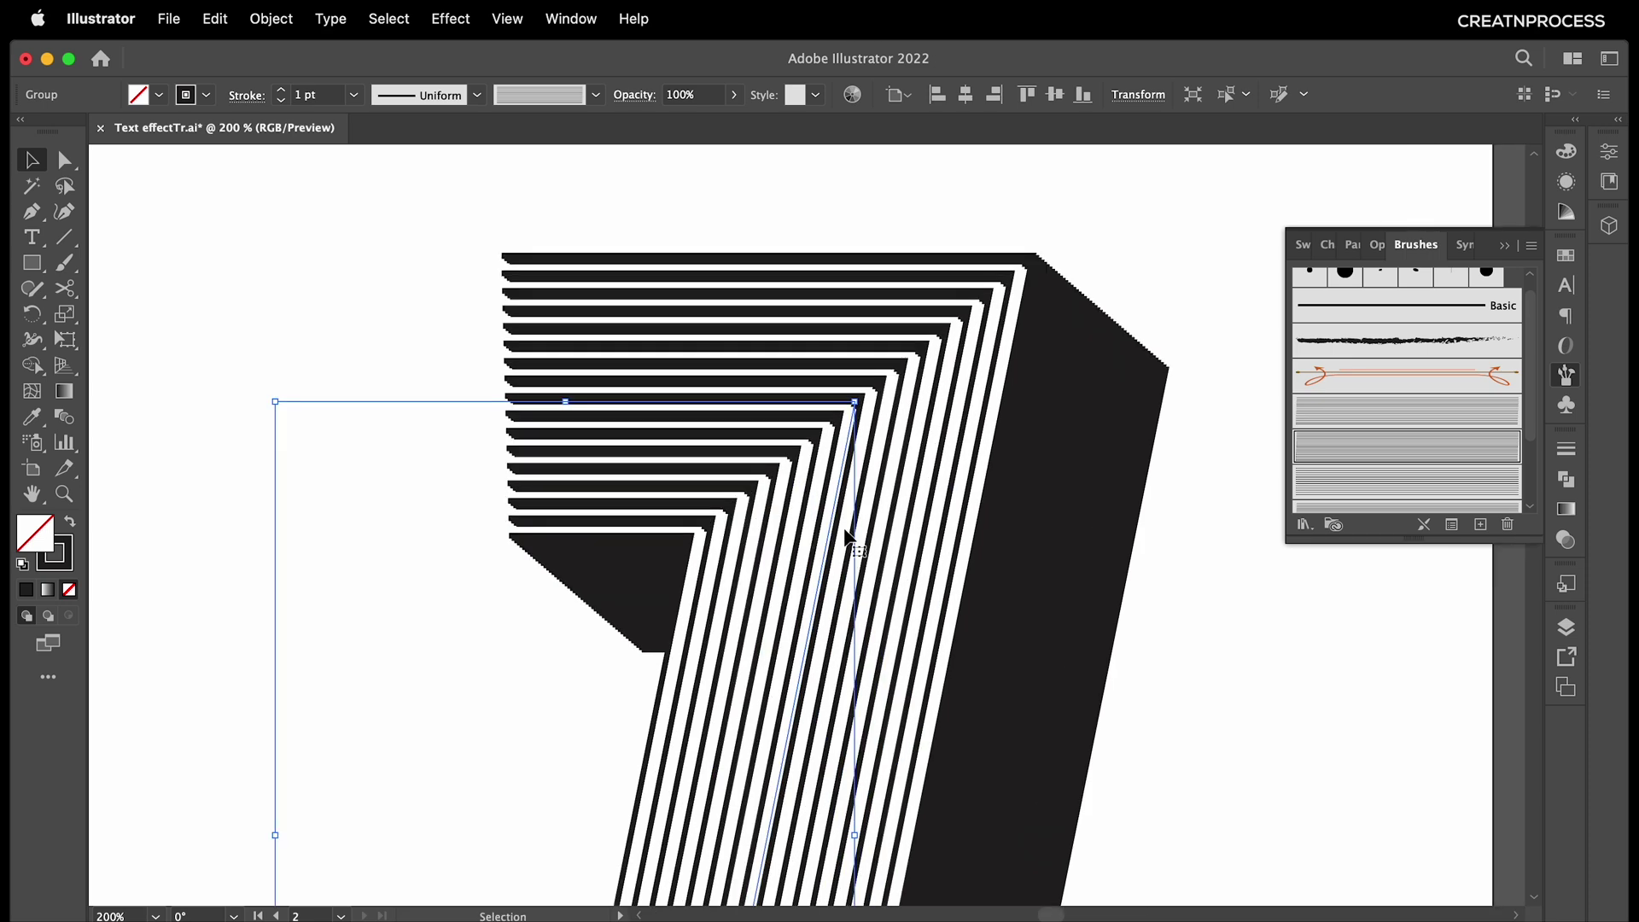
left_click(1563, 183)
left_click(1393, 243)
double_click(1163, 608)
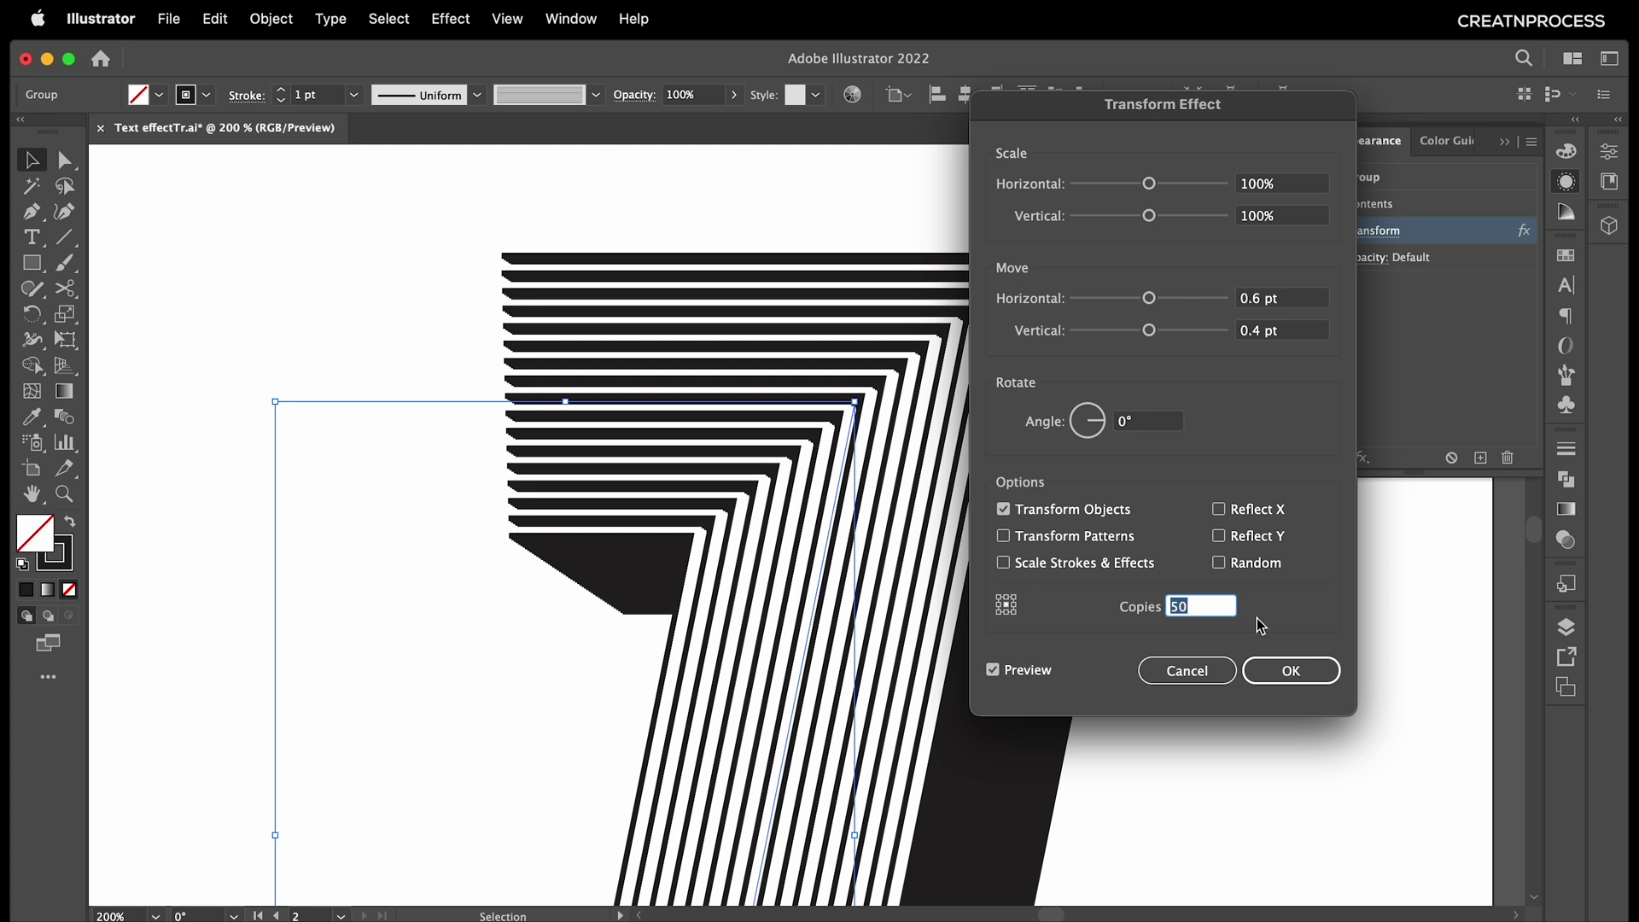
Set the J's Transform move to 0.5 pt horizontally and 0.3 pt vertically, and apply the effect.
left_click(1295, 332)
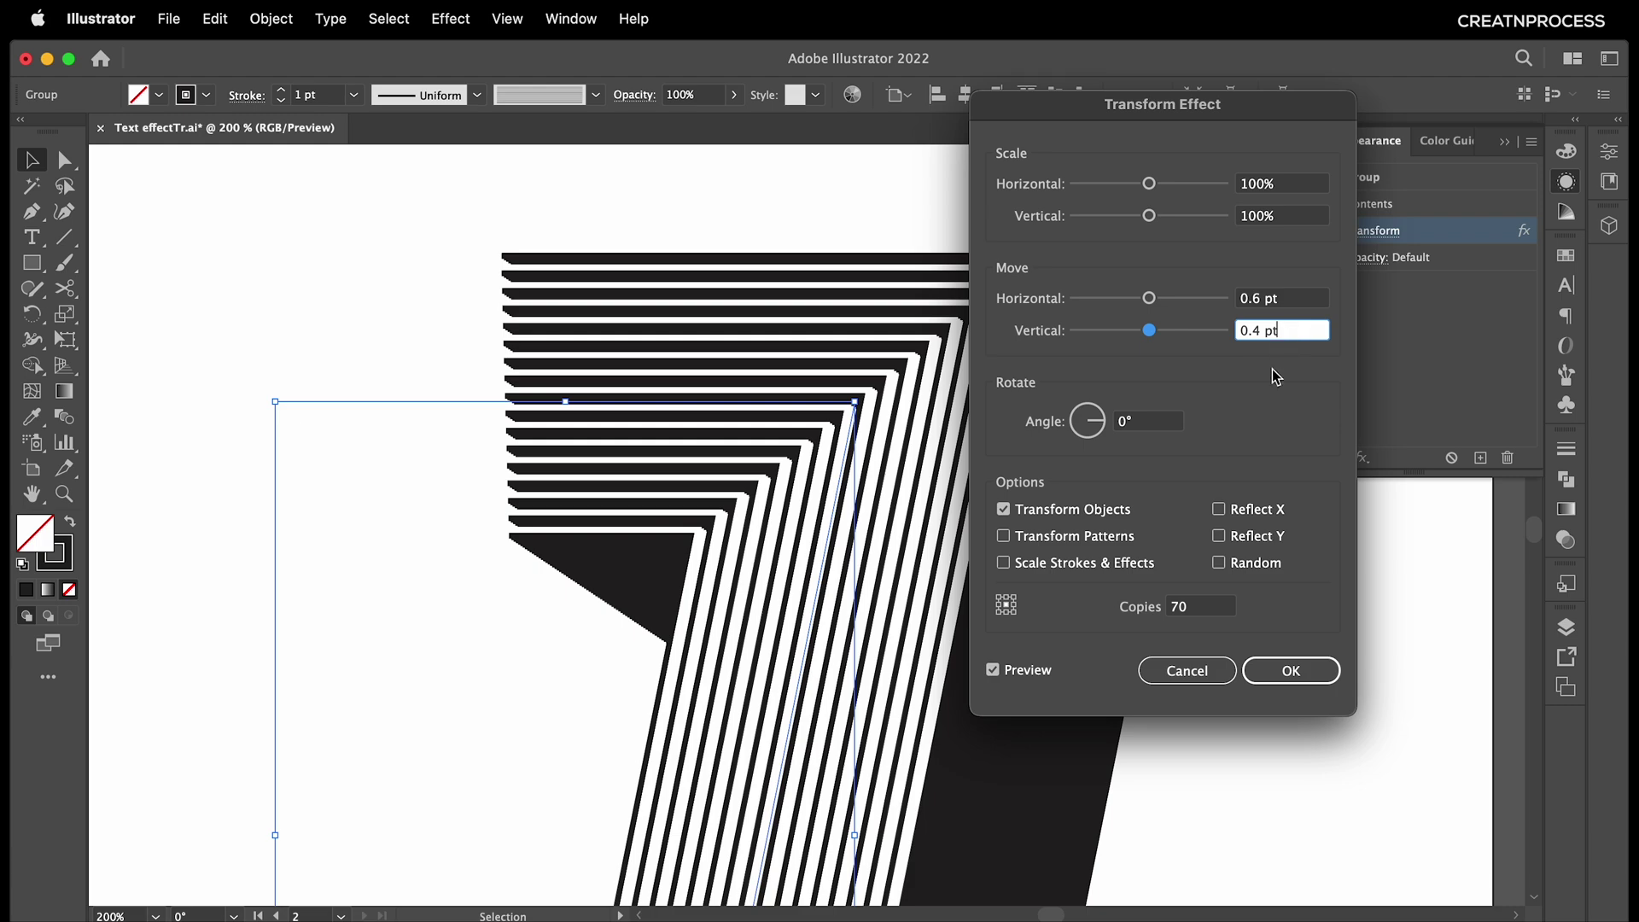
left_click(1262, 304)
key("BackSpace")
type("5")
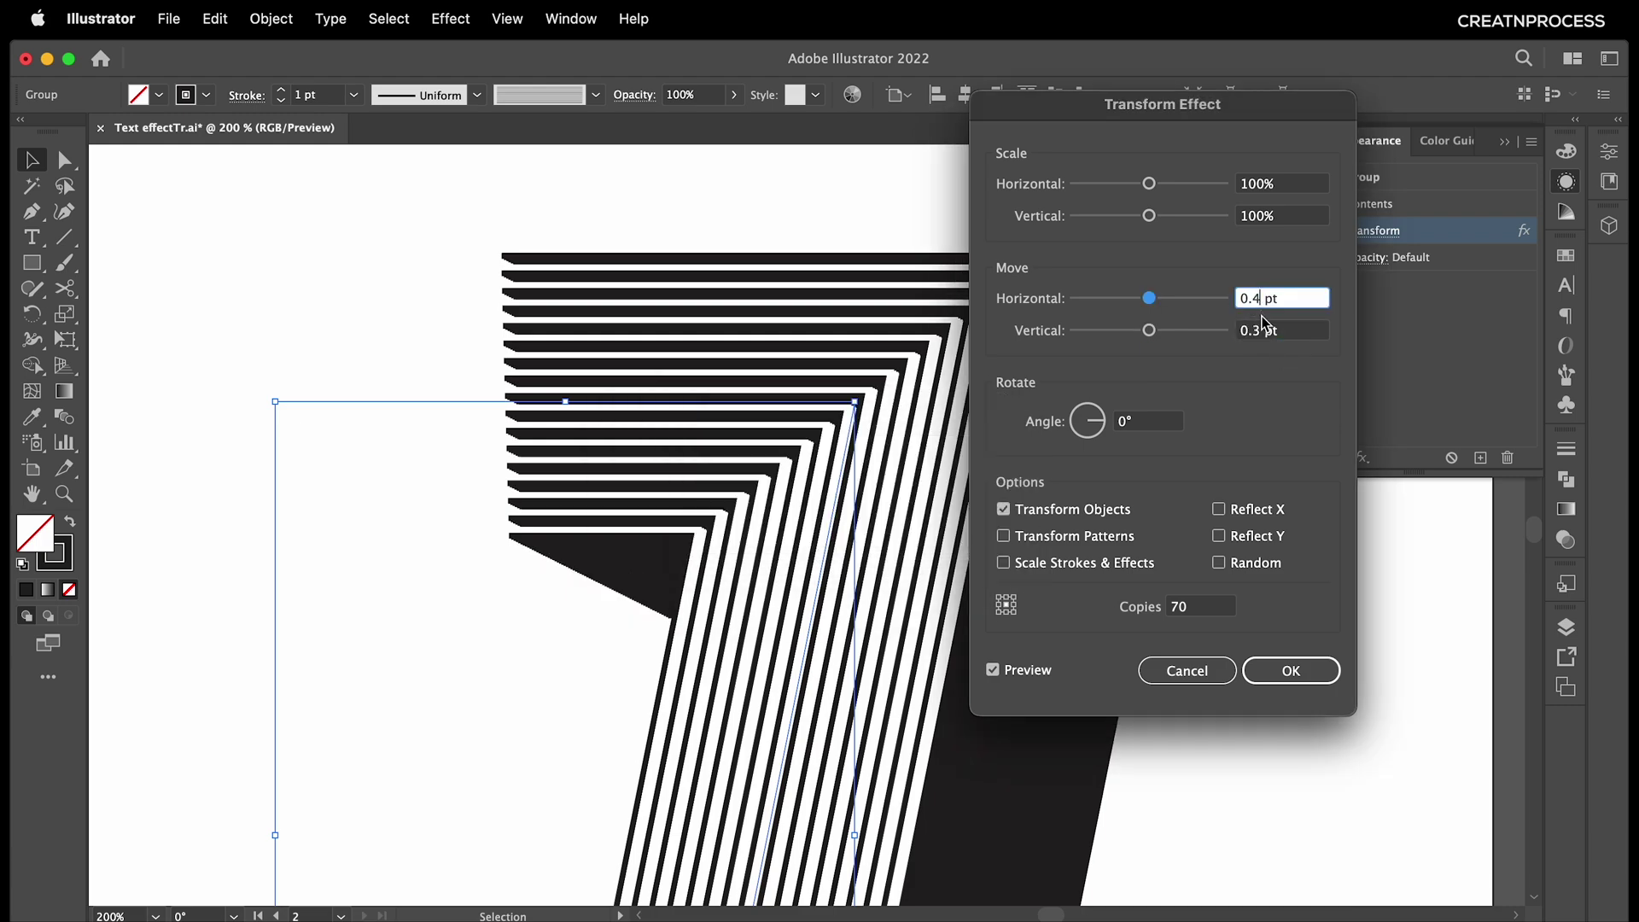
left_click(1267, 324)
left_click(1291, 671)
Examine the finished J's striped face and solid extrusion up close, and deselect it.
scroll(1010, 717, "down", 7)
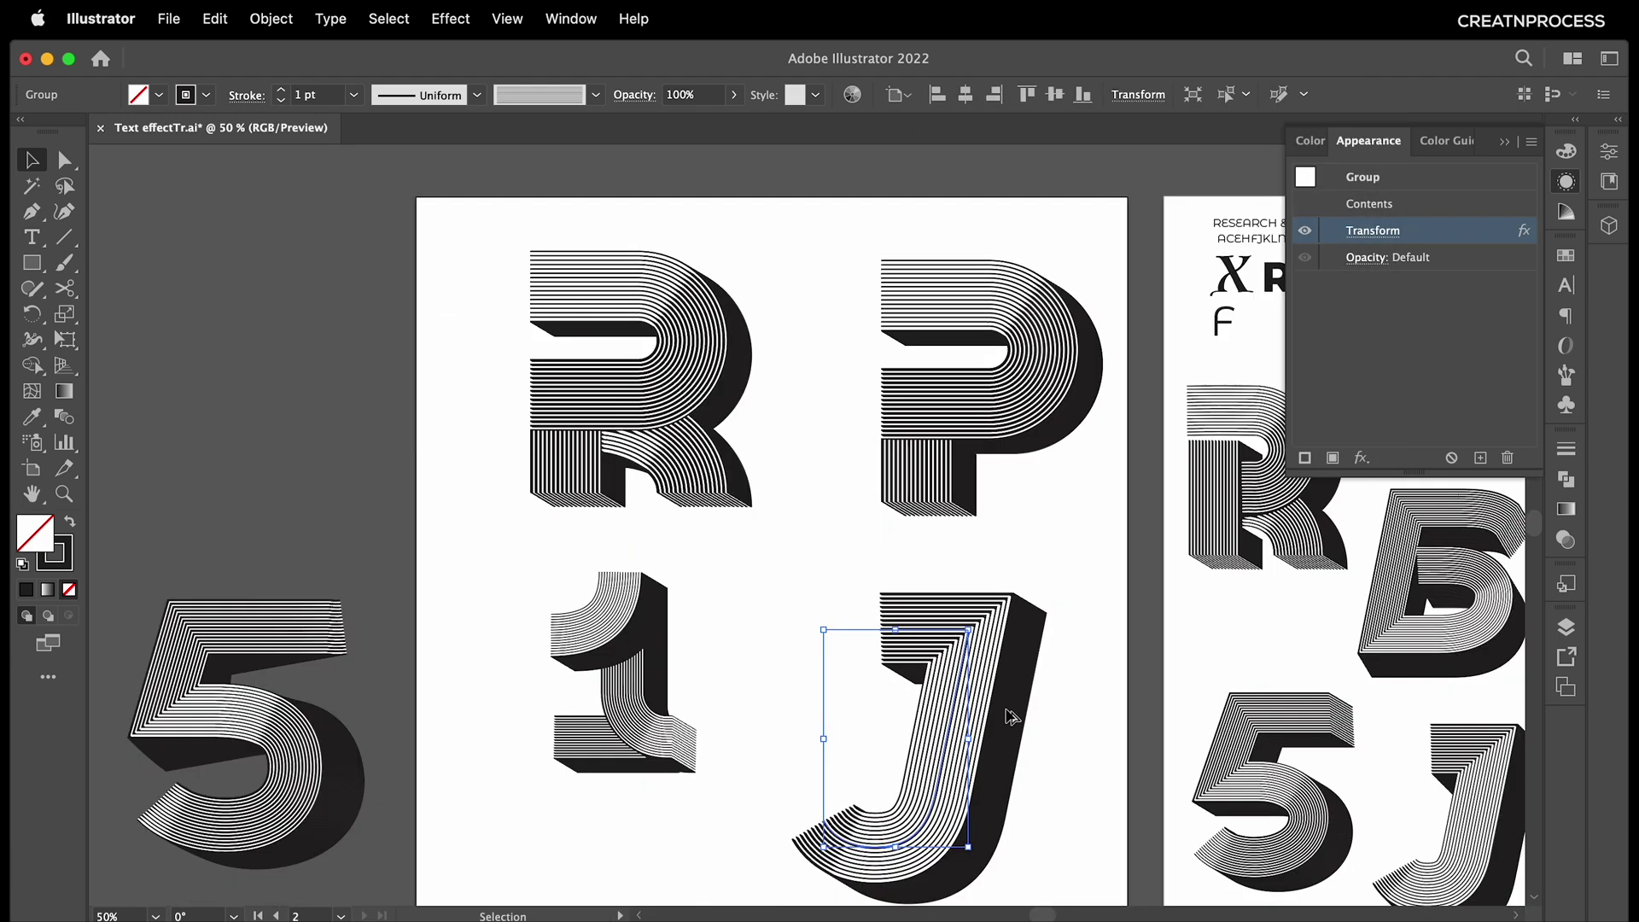
scroll(1000, 663, "up", 8)
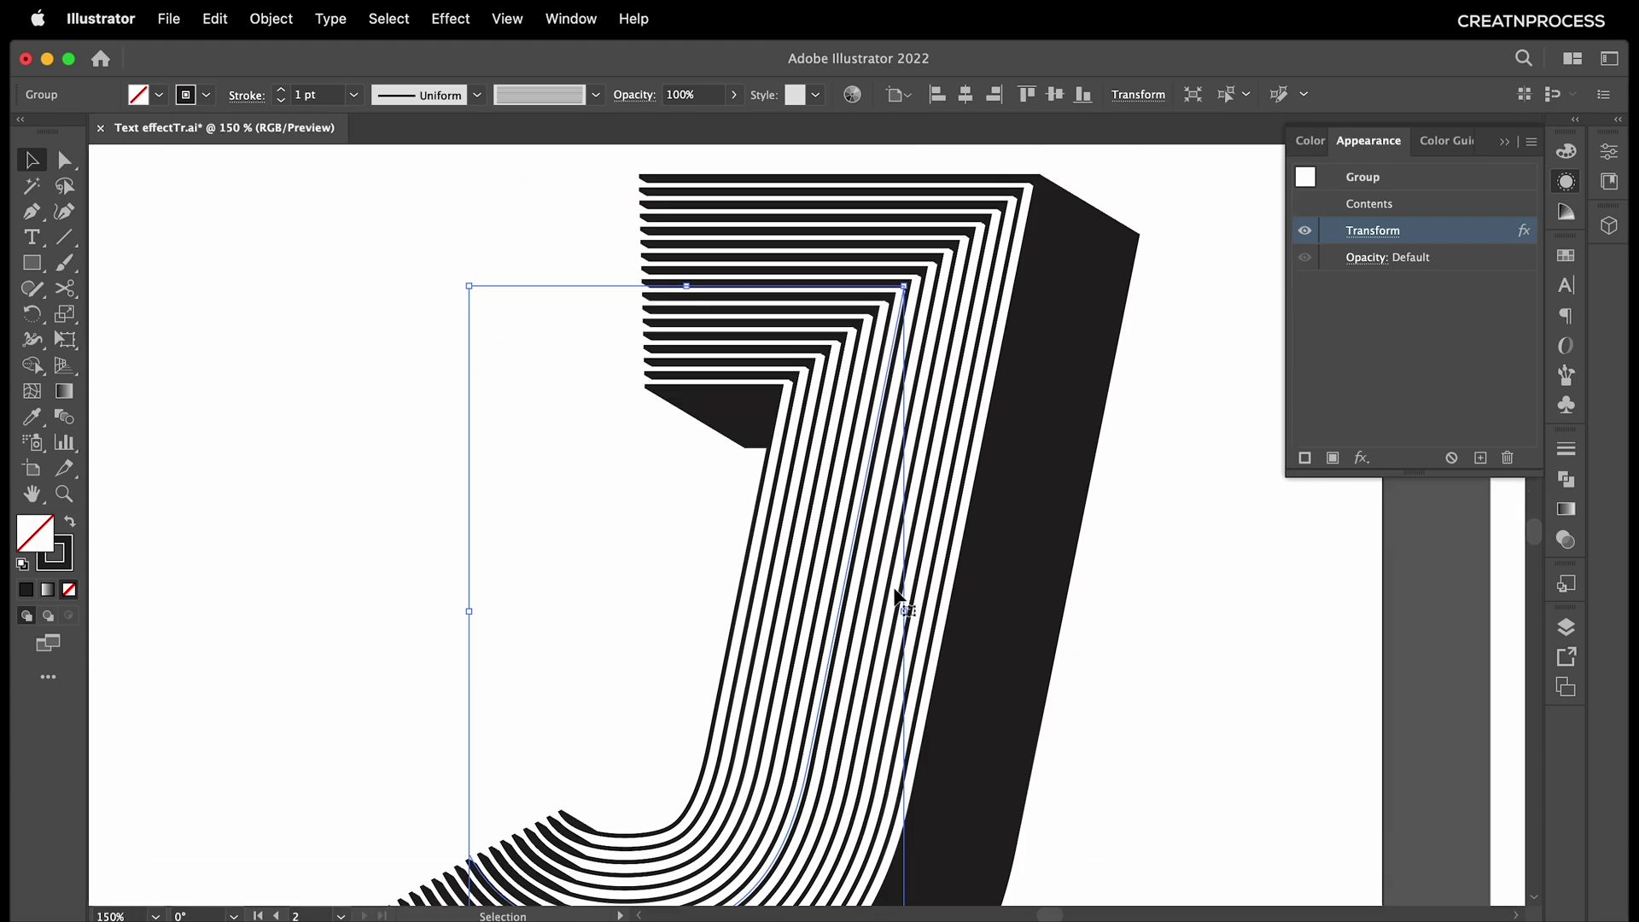
left_click_drag(894, 589, 828, 612)
left_click(1130, 608)
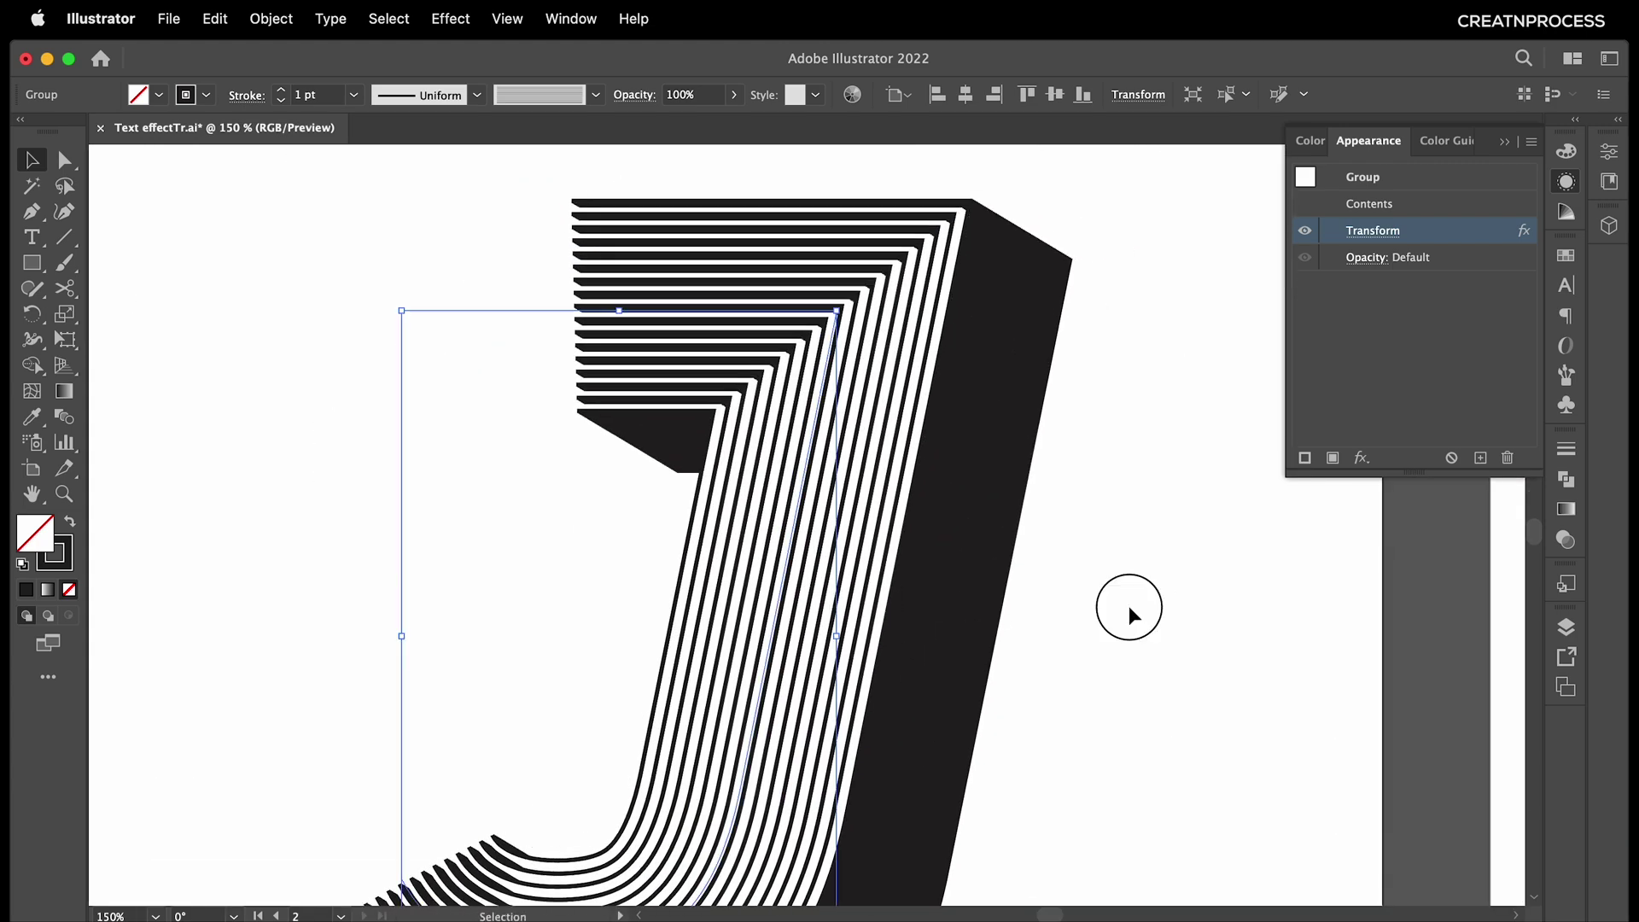
scroll(1012, 484, "up", 1)
left_click_drag(934, 420, 982, 568)
scroll(982, 565, "down", 5)
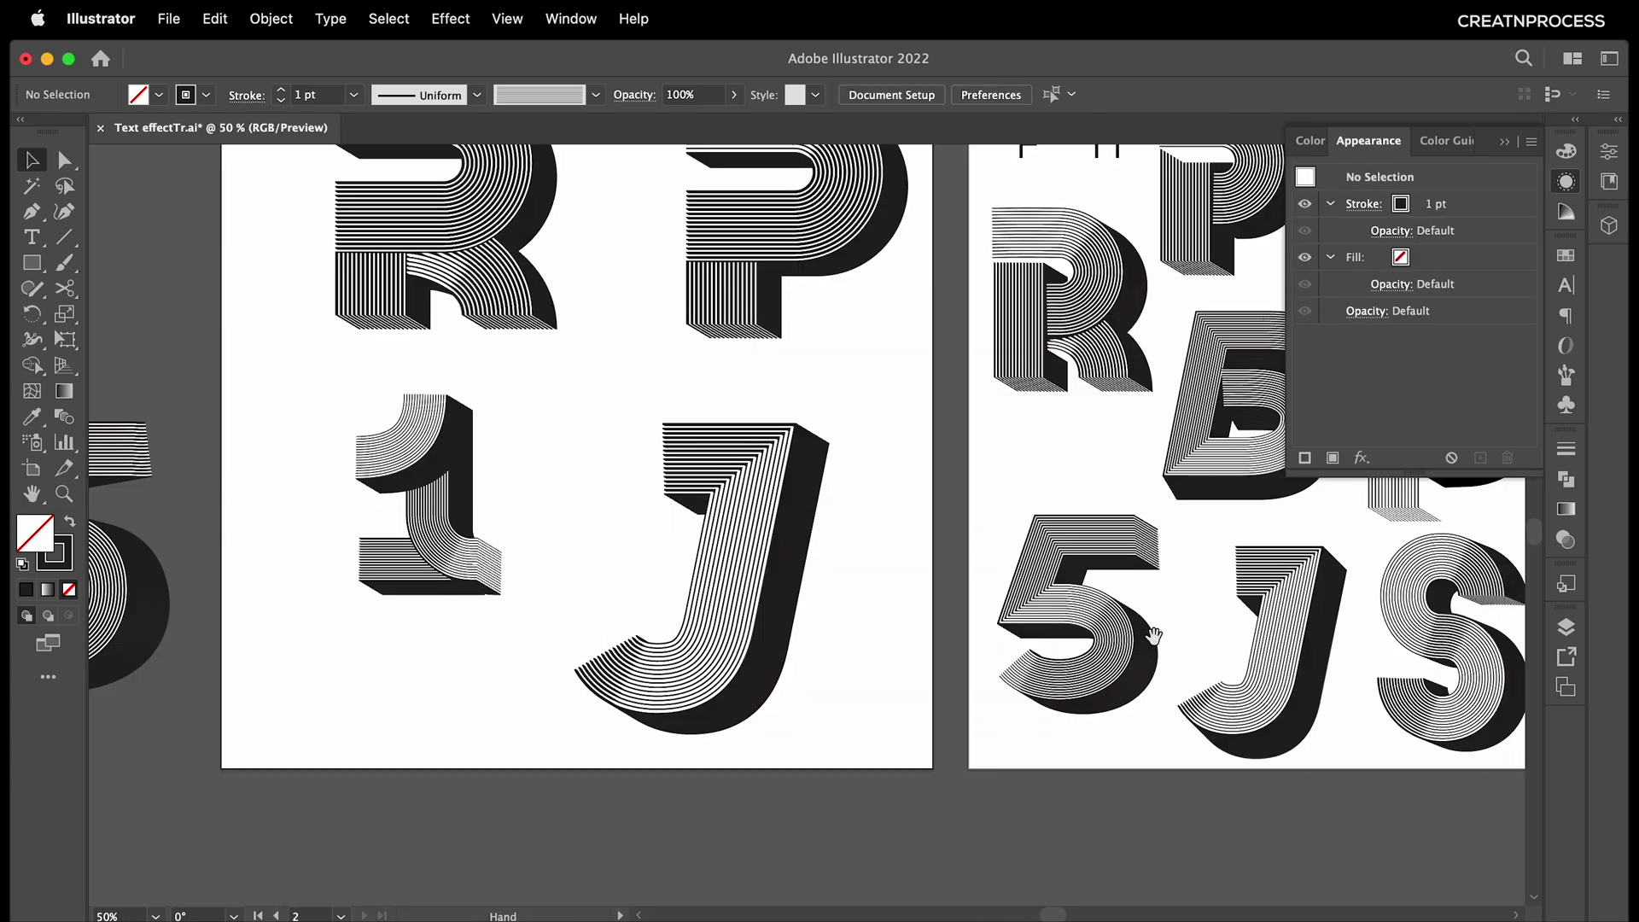
Inspect the X and t samples on the beige artboards, selecting a part of each to see its applied effects.
scroll(1135, 630, "right", 10)
scroll(1019, 668, "down", 1)
left_click_drag(1416, 783, 919, 483)
scroll(860, 512, "up", 1)
left_click(853, 534)
scroll(854, 547, "down", 3)
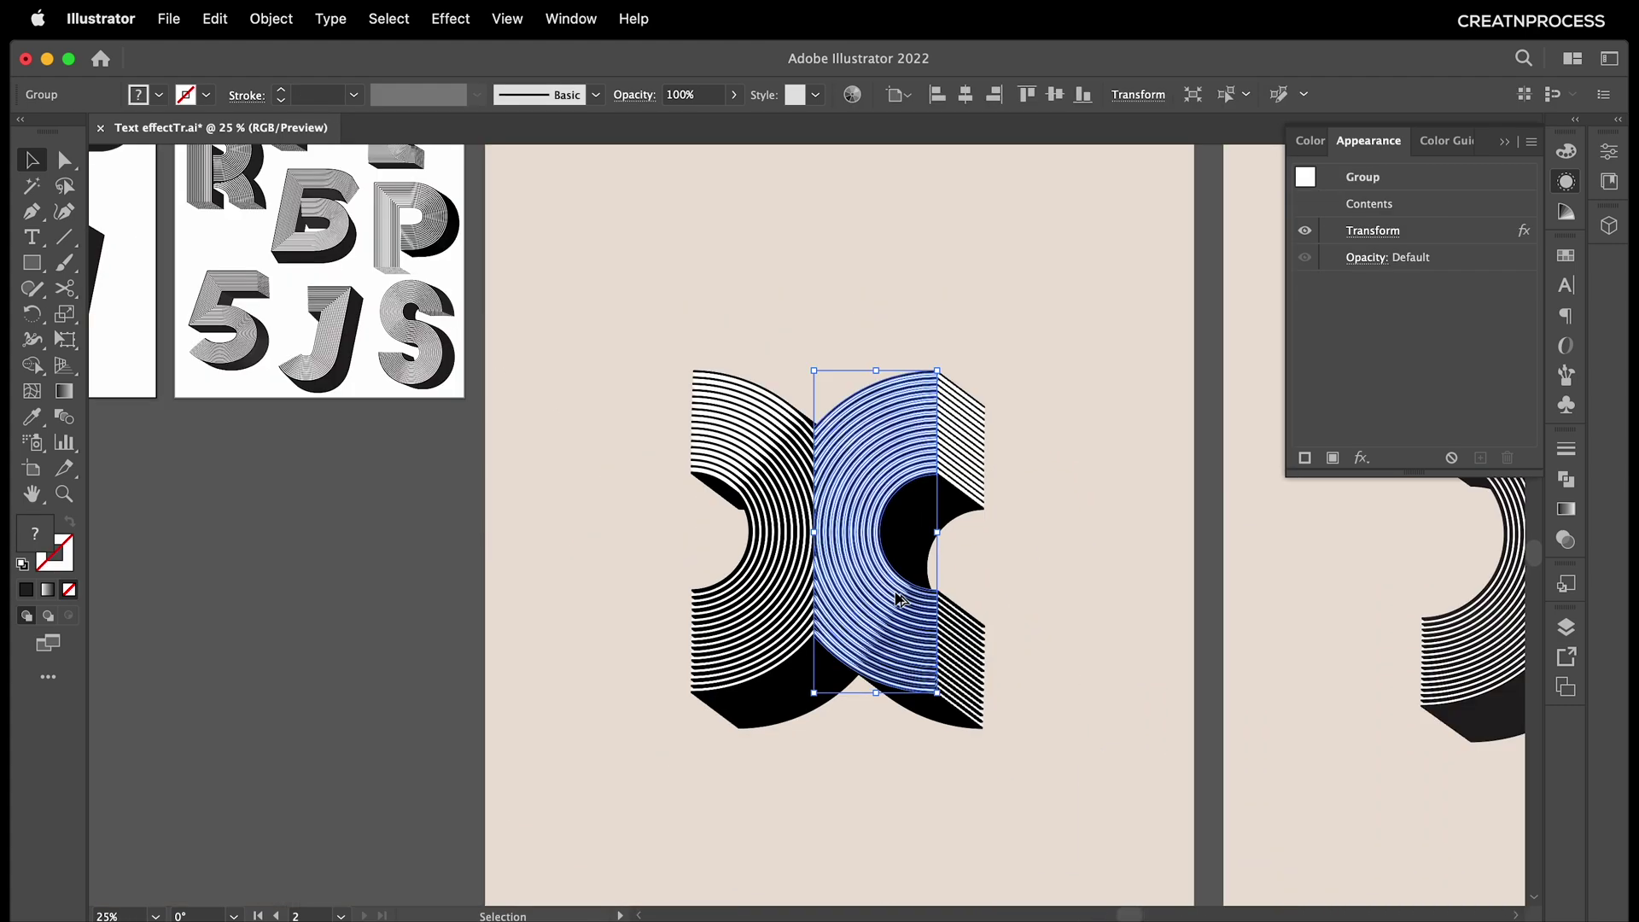
scroll(1079, 717, "down", 3)
scroll(1079, 717, "right", 2)
scroll(981, 540, "down", 2)
scroll(854, 564, "down", 3)
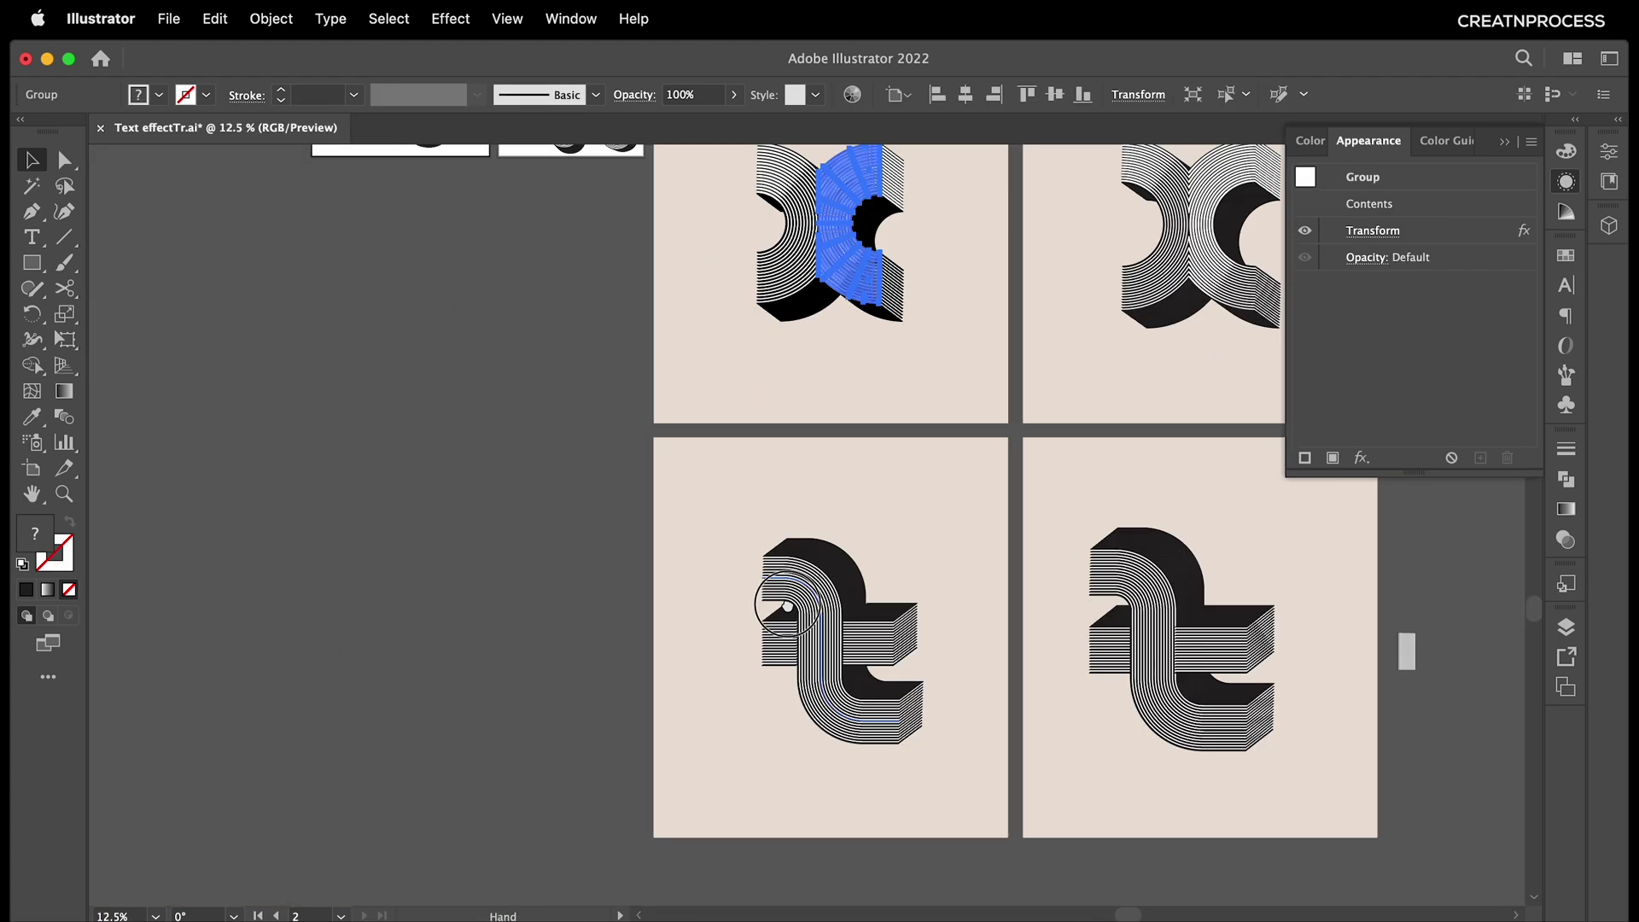
left_click(811, 628)
Examine the pink artboard with the outlined 9s and select the upper 9 to see its Transform effect.
scroll(948, 752, "up", 15)
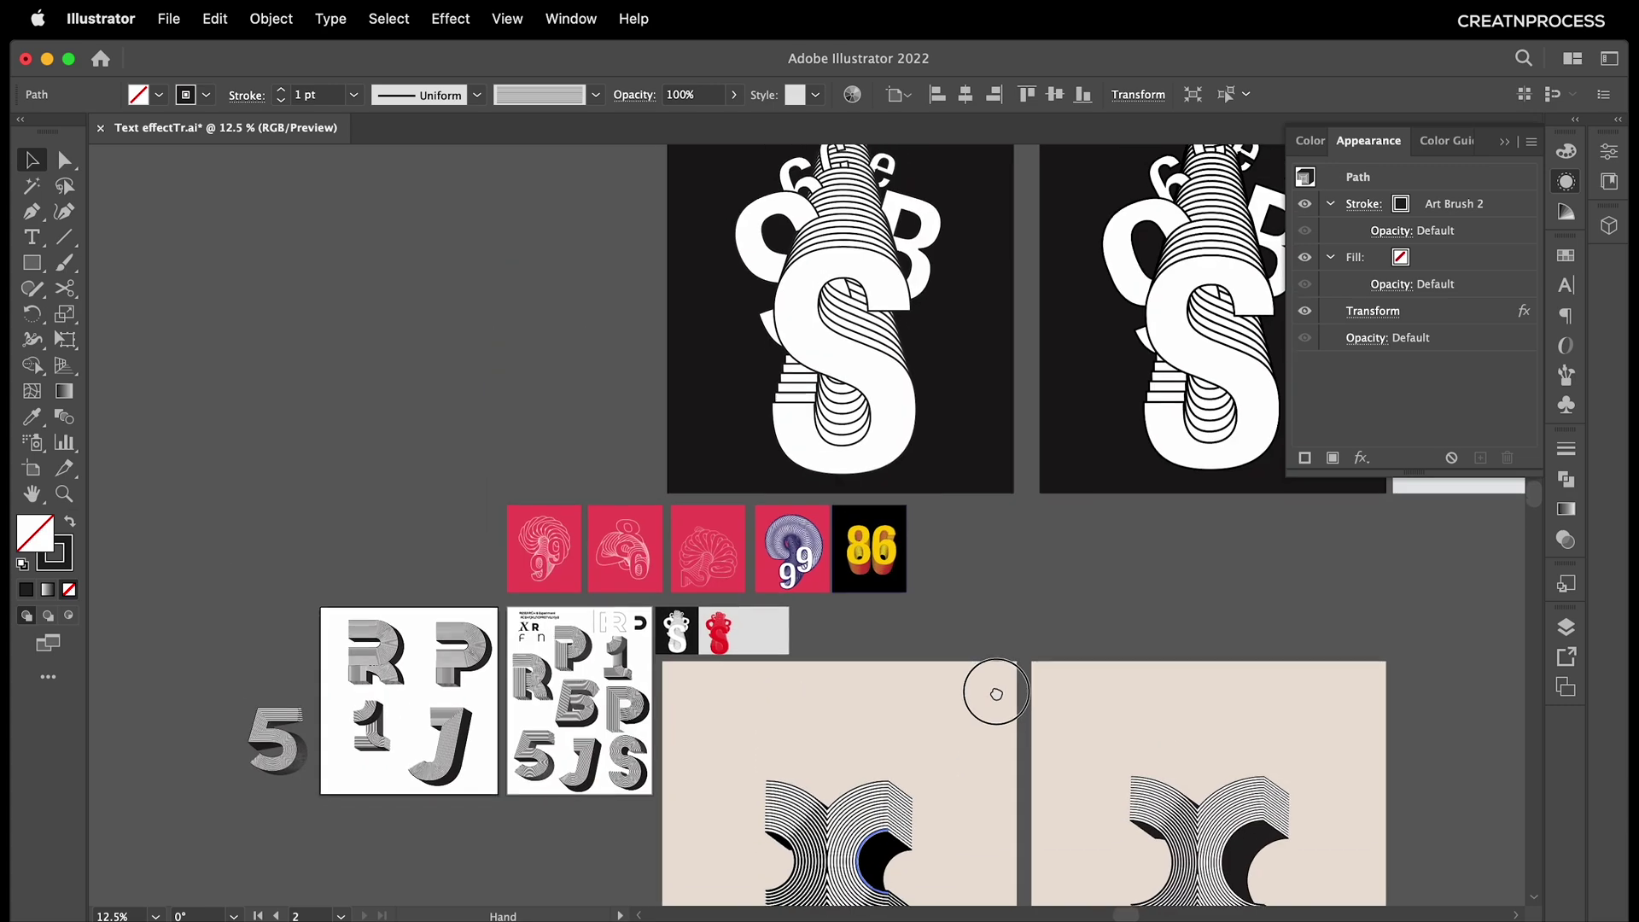
scroll(828, 614, "up", 1)
left_click_drag(629, 555, 808, 721)
left_click_drag(1115, 506, 962, 546)
left_click_drag(561, 758, 886, 541)
scroll(760, 590, "up", 2)
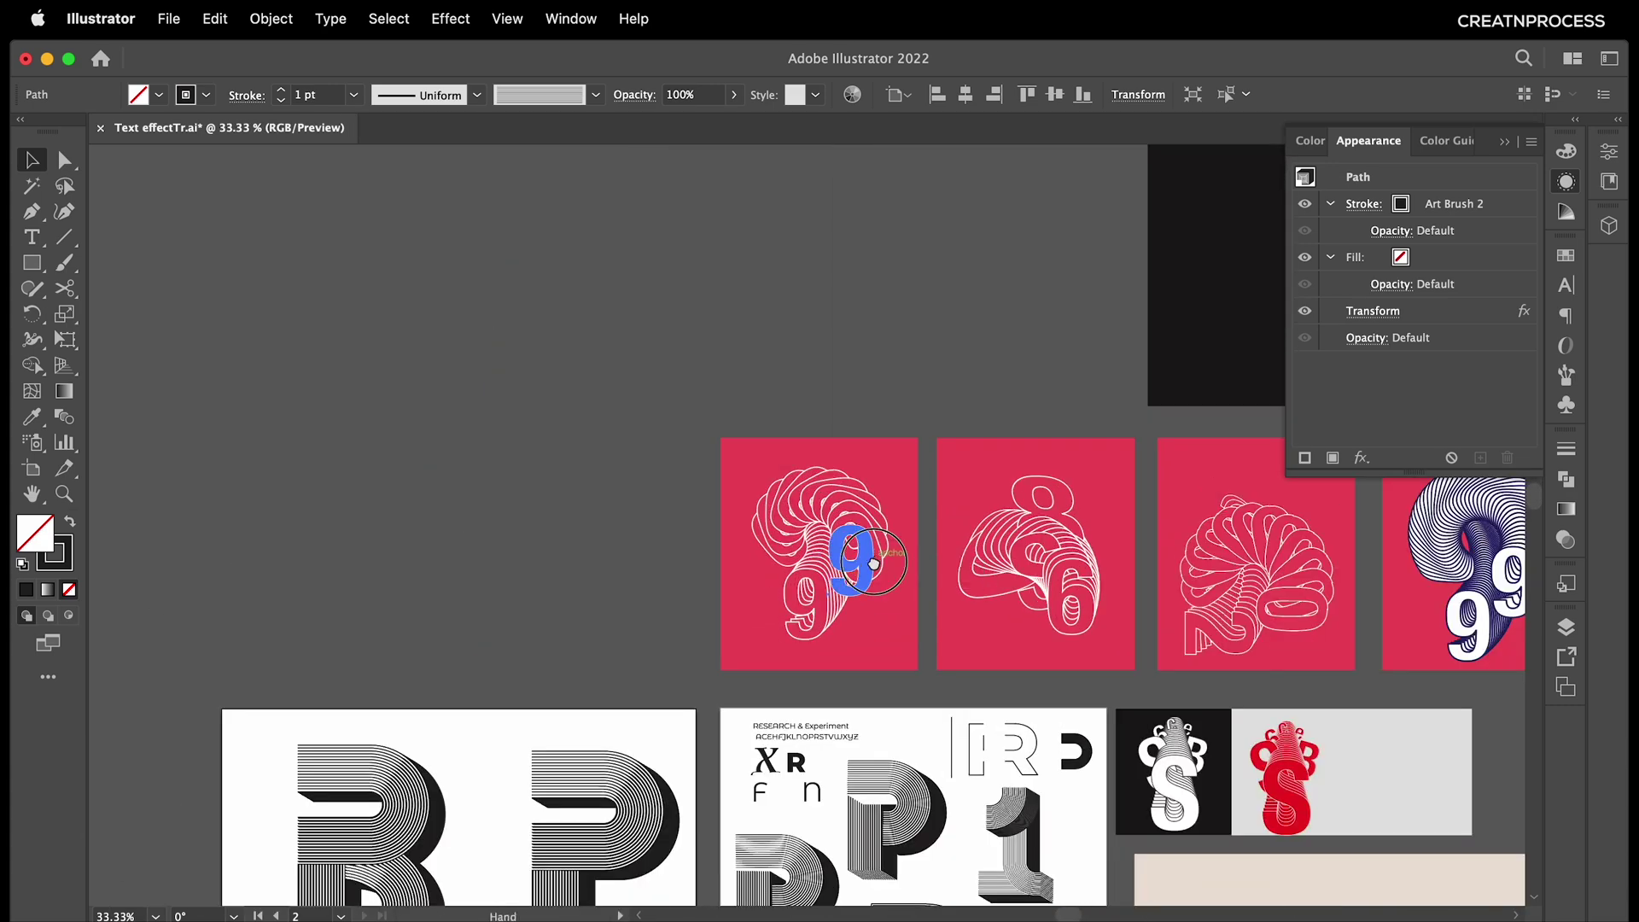
scroll(841, 606, "up", 2)
left_click_drag(835, 601, 834, 563)
left_click(543, 606)
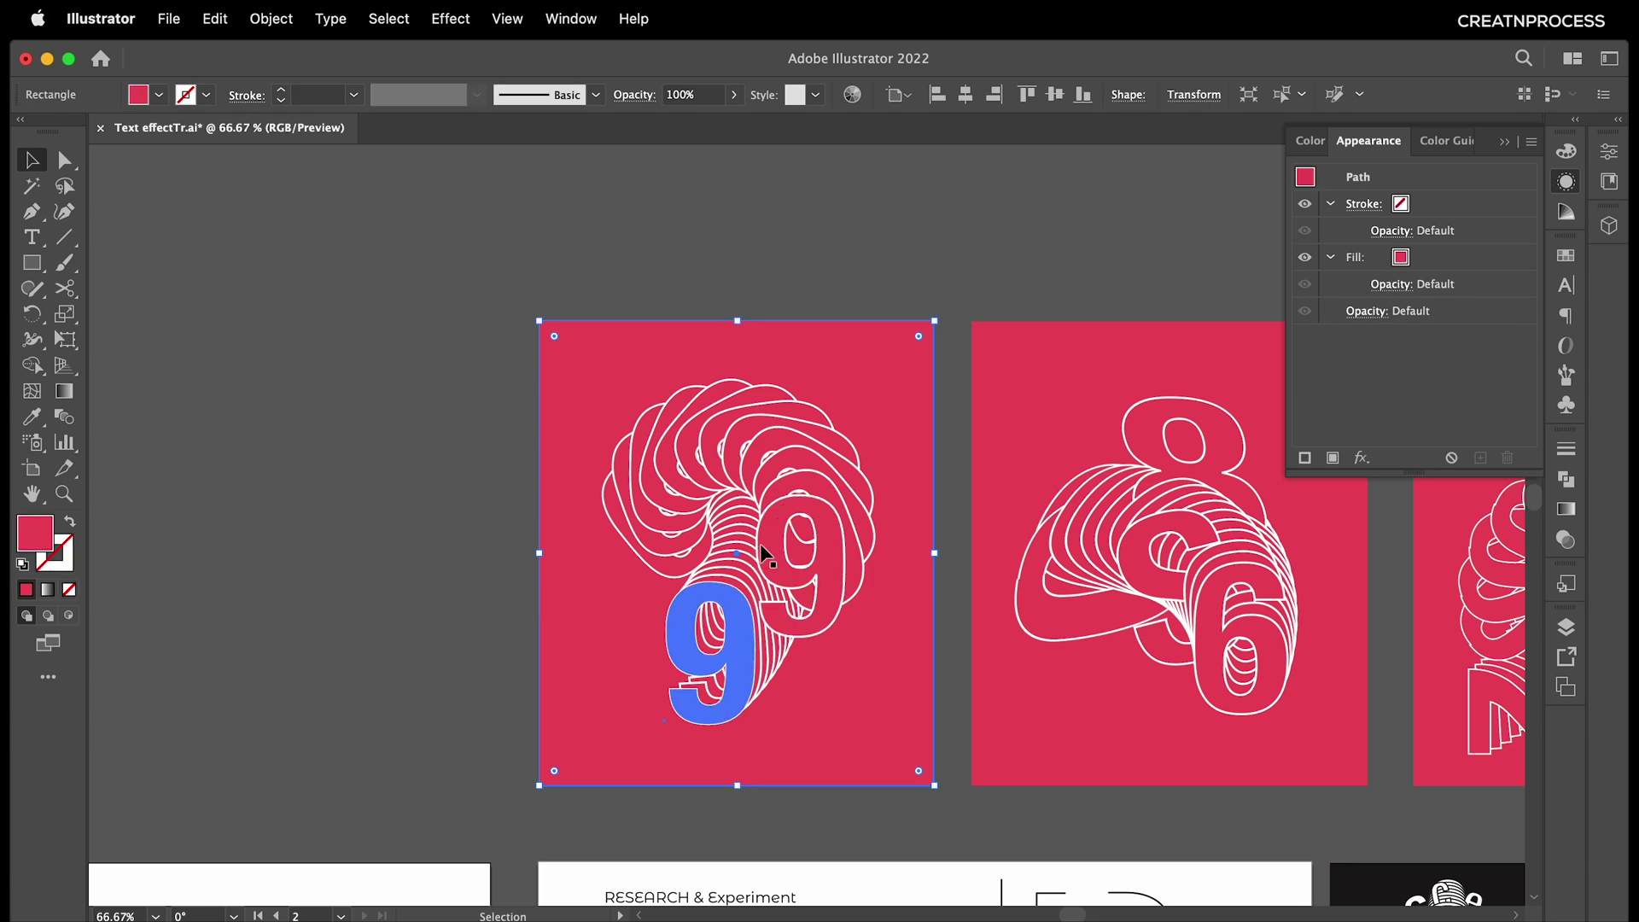
left_click(847, 524)
left_click(832, 275)
left_click(822, 487)
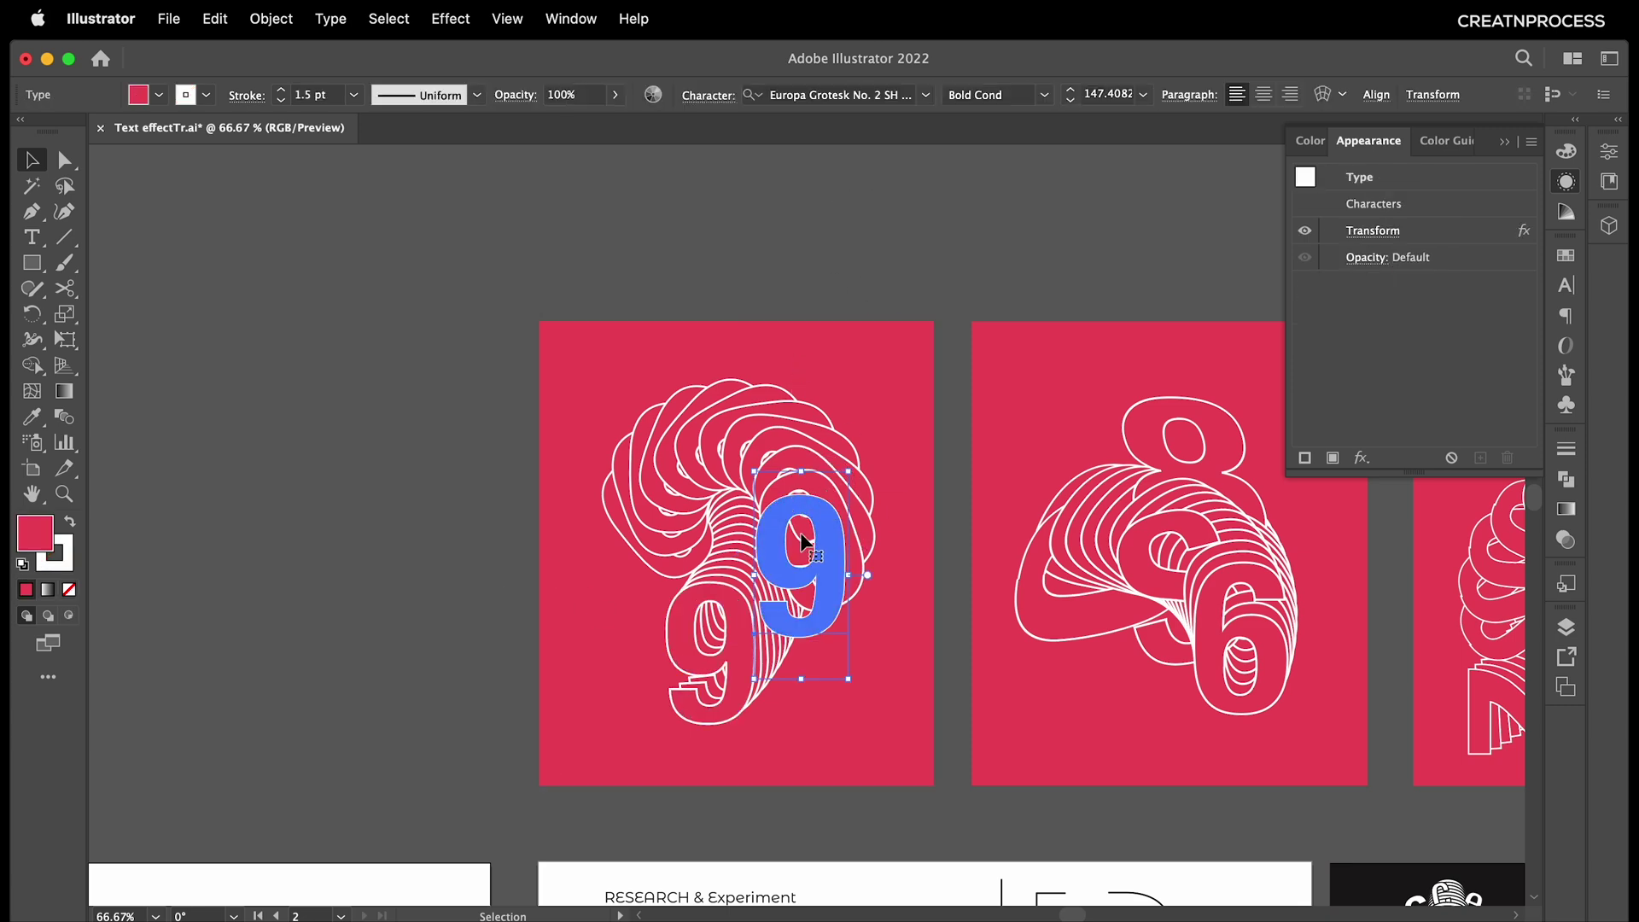
Look over the neighbouring artboards with repeated-outline numerals, including the 6 design and the white and navy 9s.
scroll(1002, 571, "right", 5)
scroll(990, 604, "right", 7)
scroll(990, 604, "down", 1)
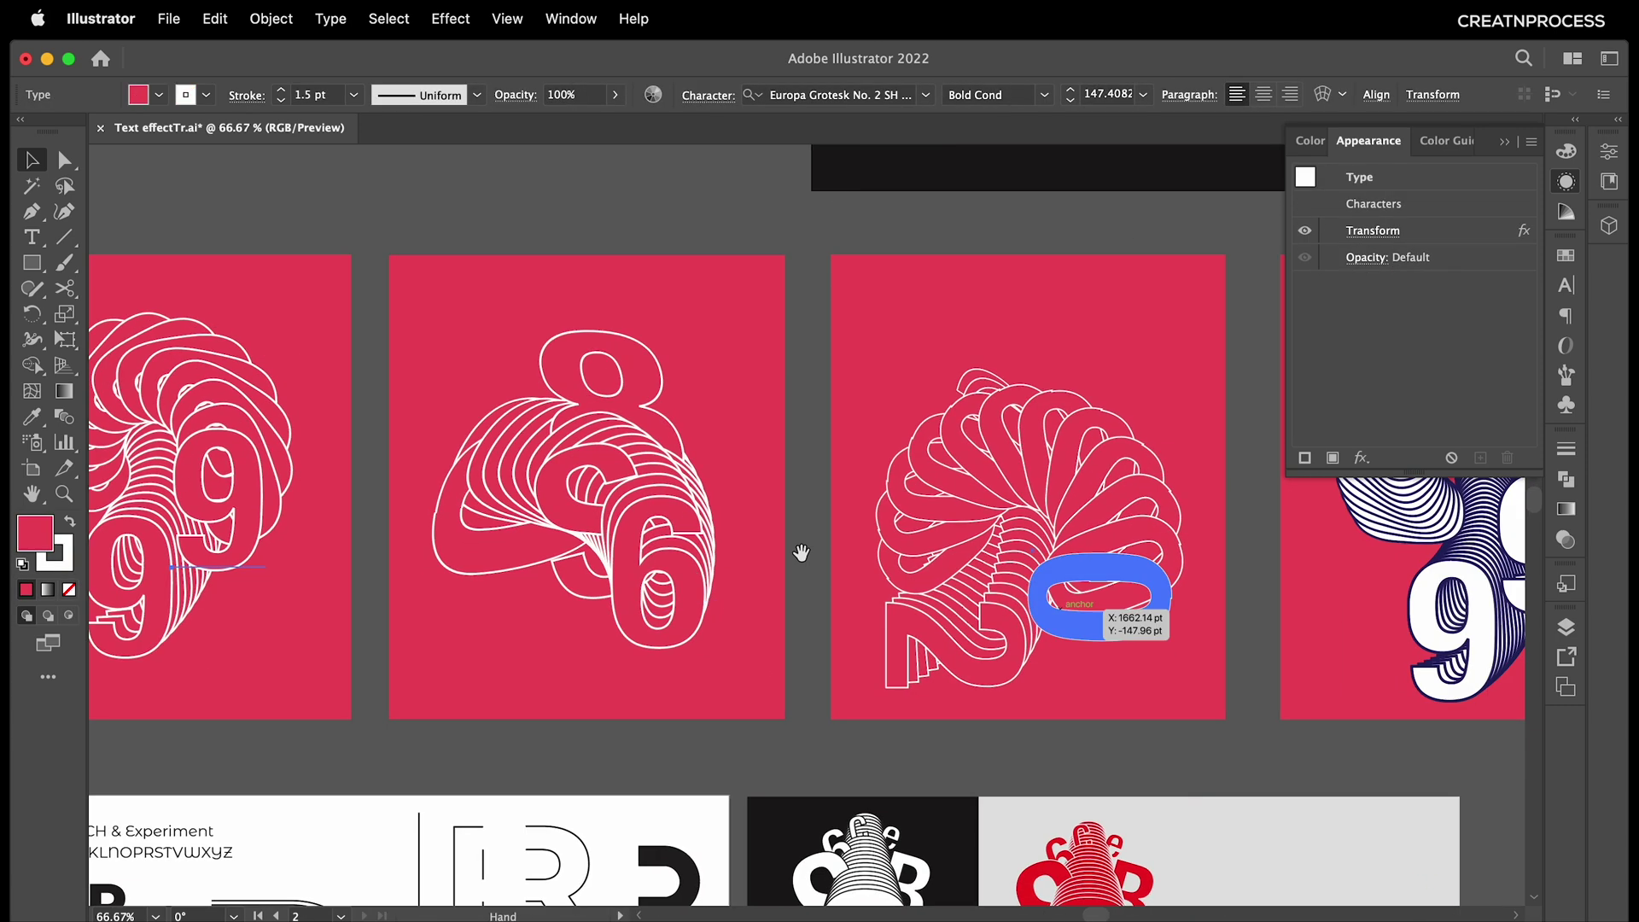
left_click_drag(1277, 595, 790, 596)
left_click_drag(111, 571, 899, 588)
scroll(657, 530, "up", 1)
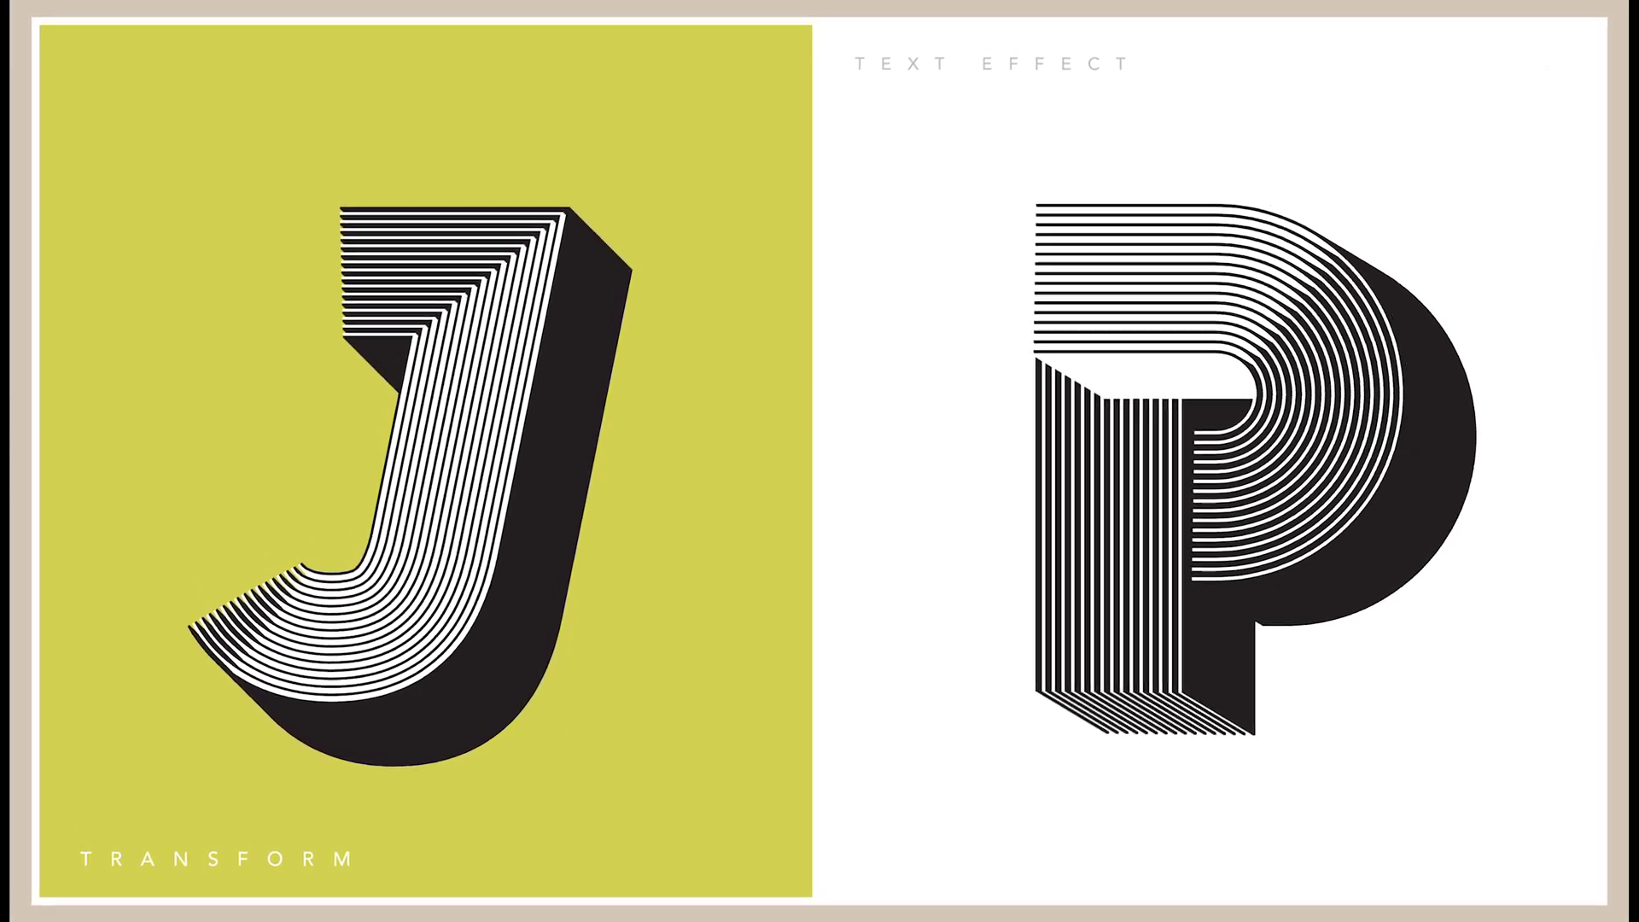